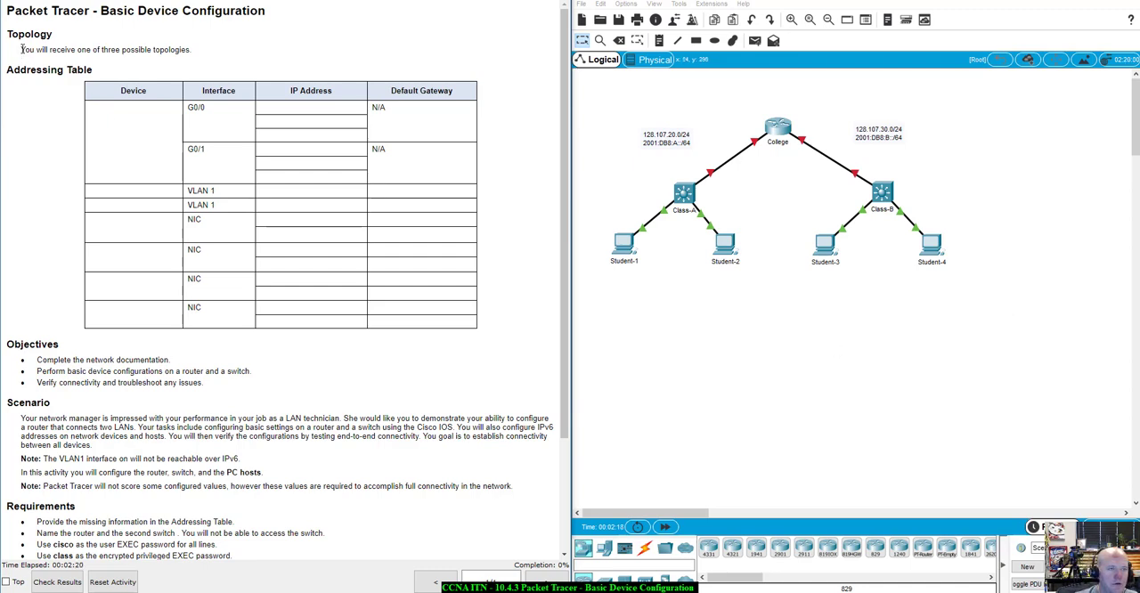
# Examine the topology note in the activity instructions and the addressing table in the Word copy
pyautogui.moveTo(21, 49); pyautogui.dragTo(68, 71)
pyautogui.click(163, 39)
pyautogui.moveTo(163, 39); pyautogui.dragTo(204, 57)
pyautogui.click(203, 56)
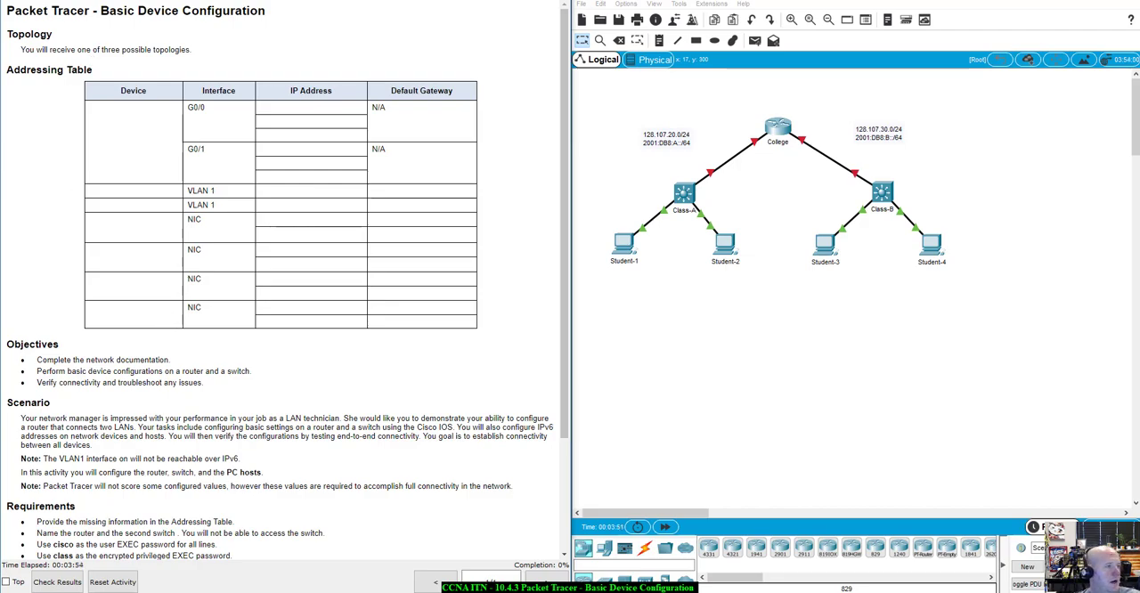
pyautogui.moveTo(2, 110); pyautogui.dragTo(566, 1)
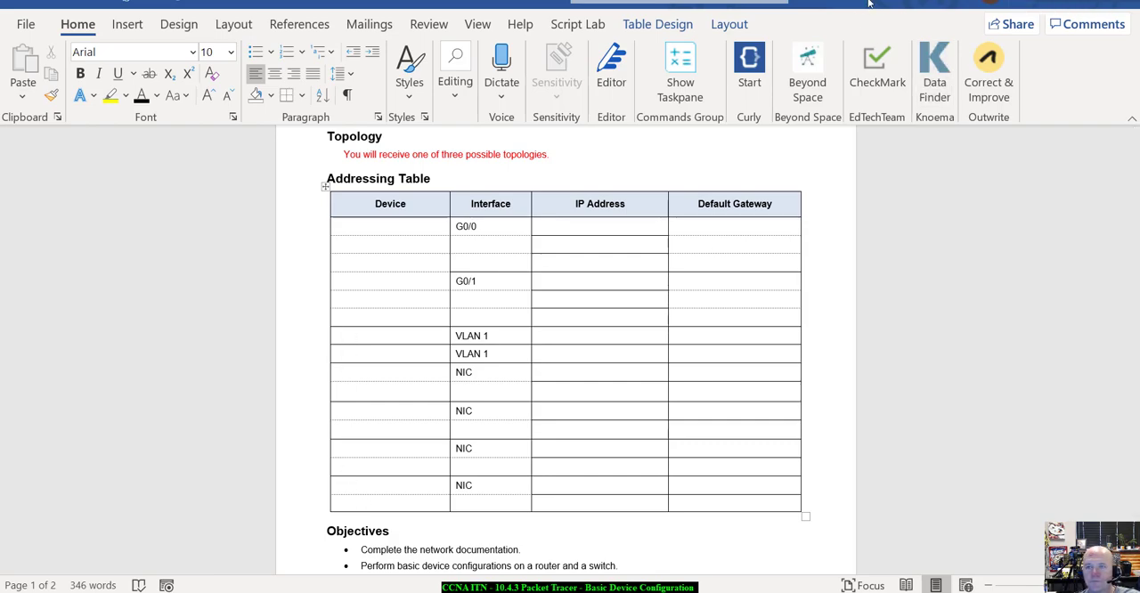
pyautogui.moveTo(846, 4); pyautogui.dragTo(0, 80)
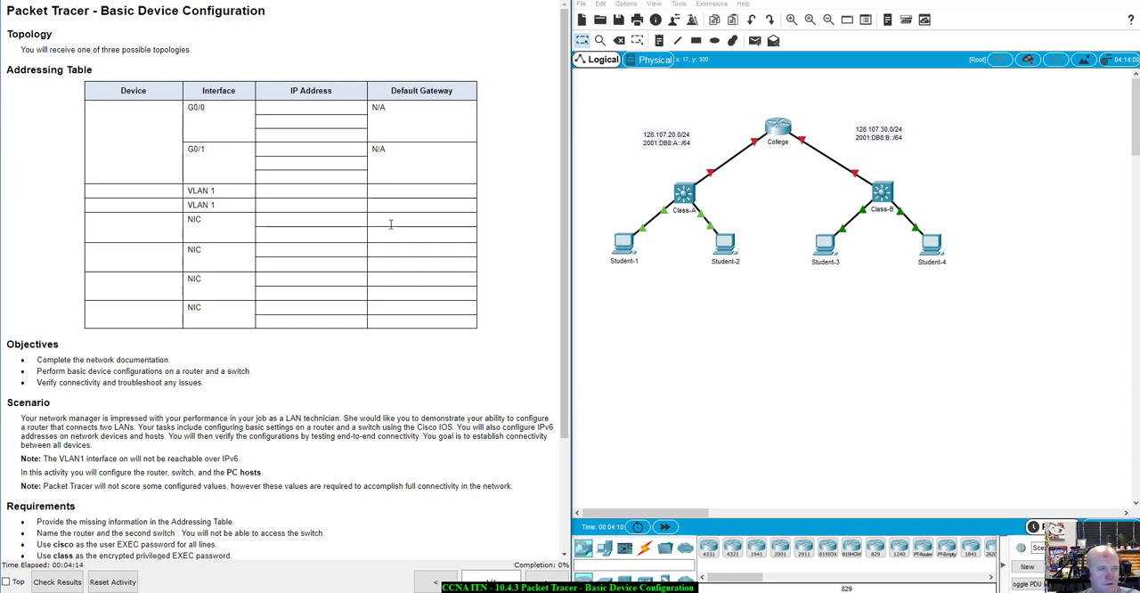
# Read the activity's objectives, scenario notes and requirements list
pyautogui.scroll(-3, 304, 317)
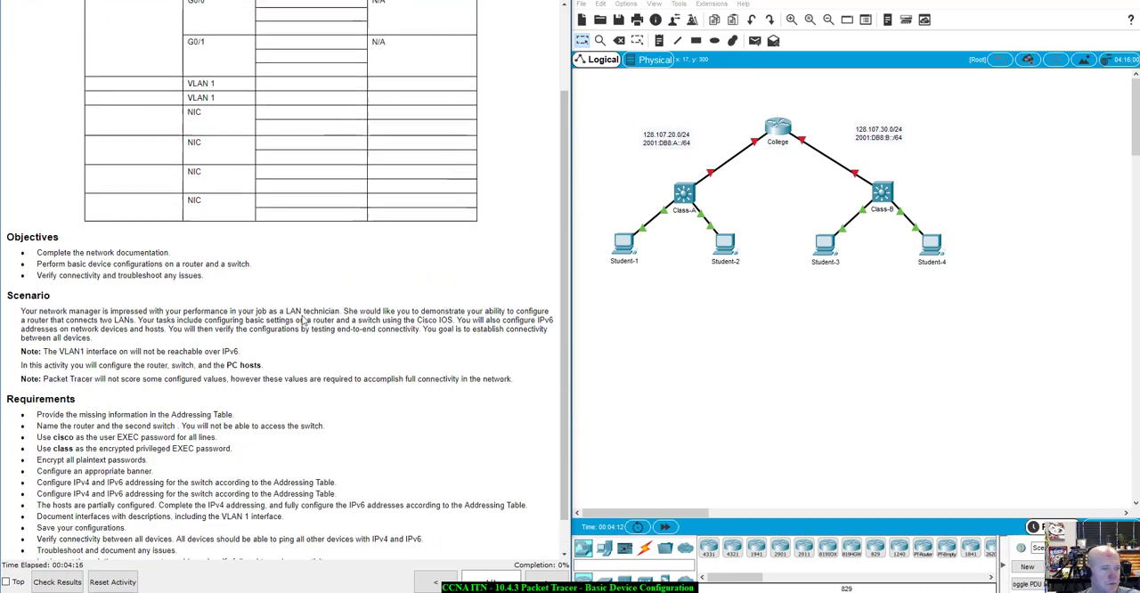
pyautogui.scroll(1, 304, 317)
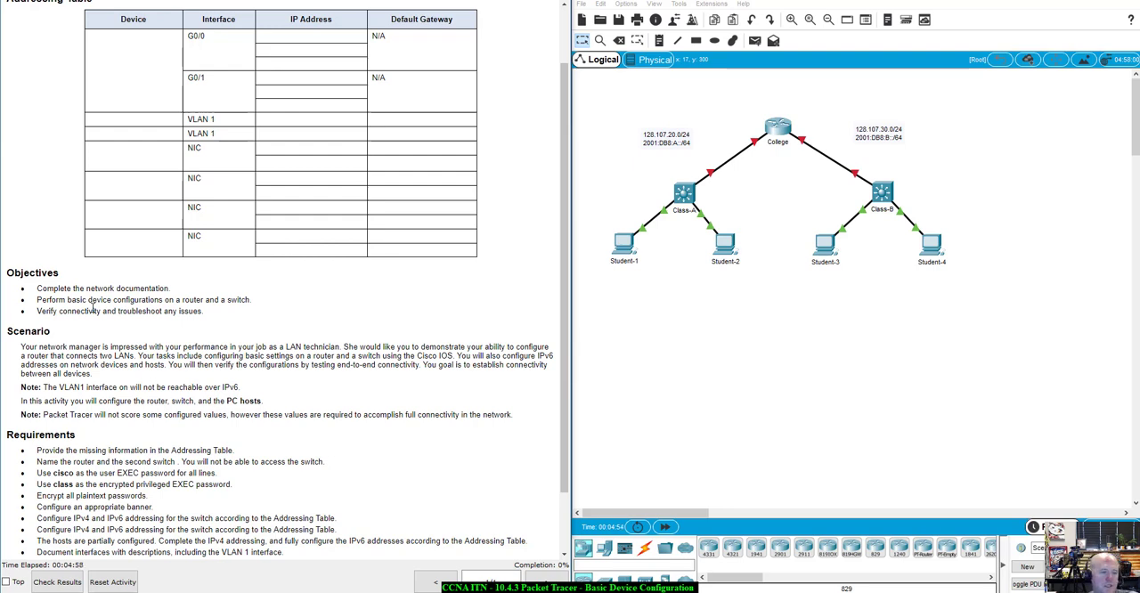
pyautogui.scroll(-1, 90, 338)
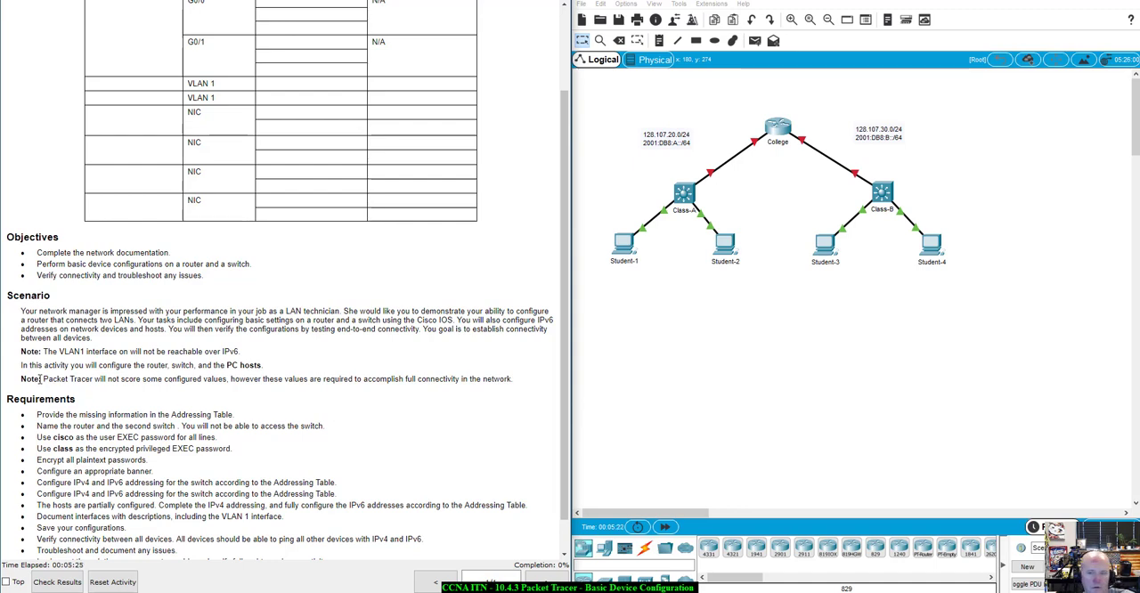
pyautogui.scroll(-1, 55, 436)
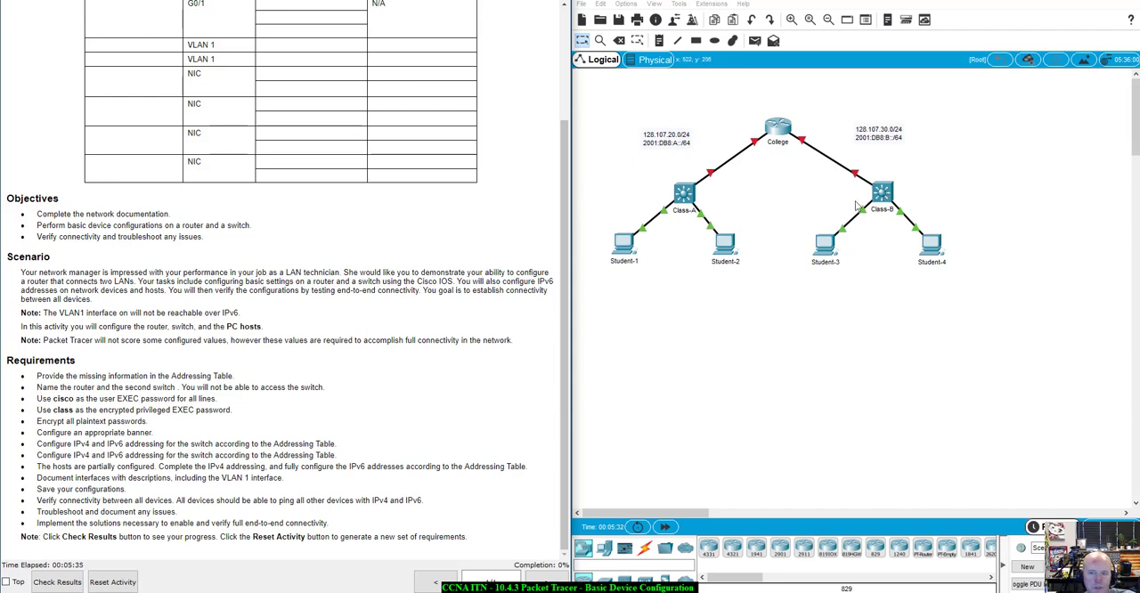
# Check access to both switches by trying to open Class-A and by opening and closing Class-B
pyautogui.click(687, 195)
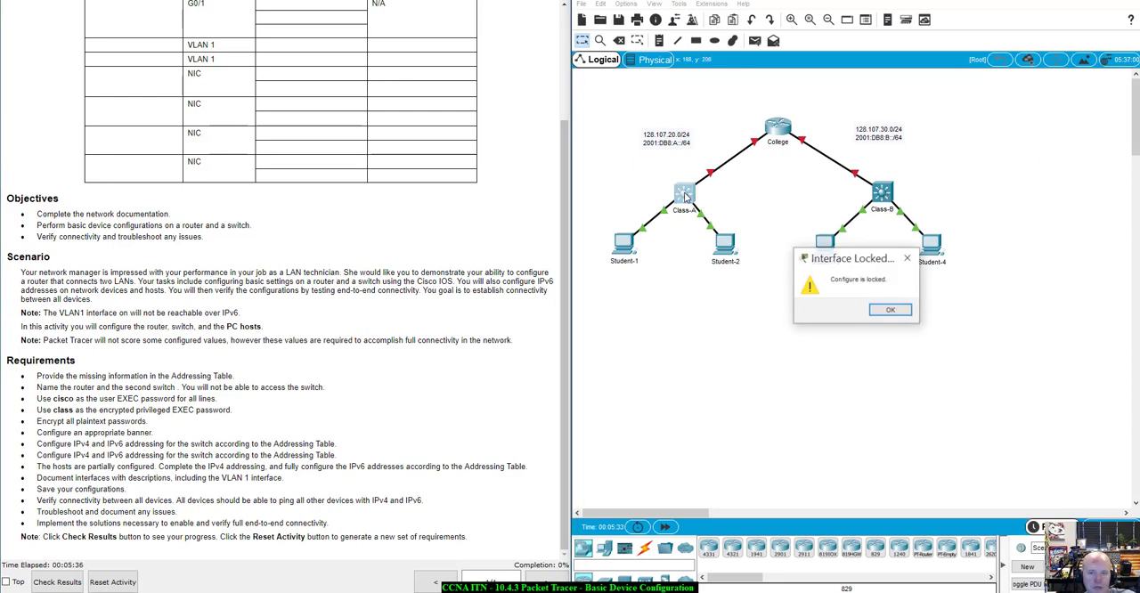
pyautogui.click(891, 310)
pyautogui.click(882, 193)
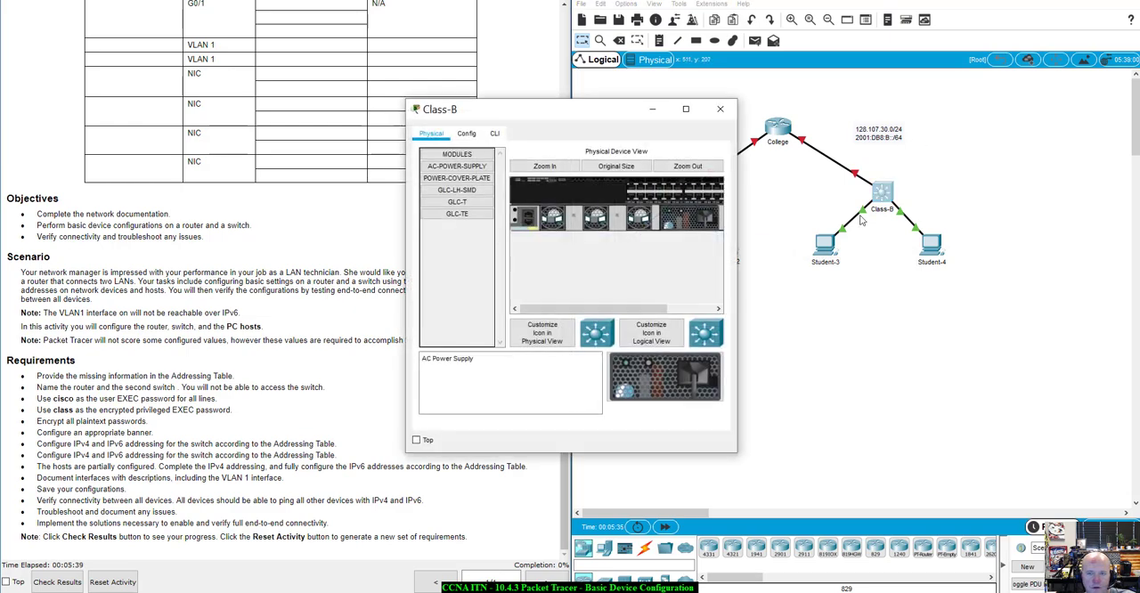
pyautogui.click(719, 109)
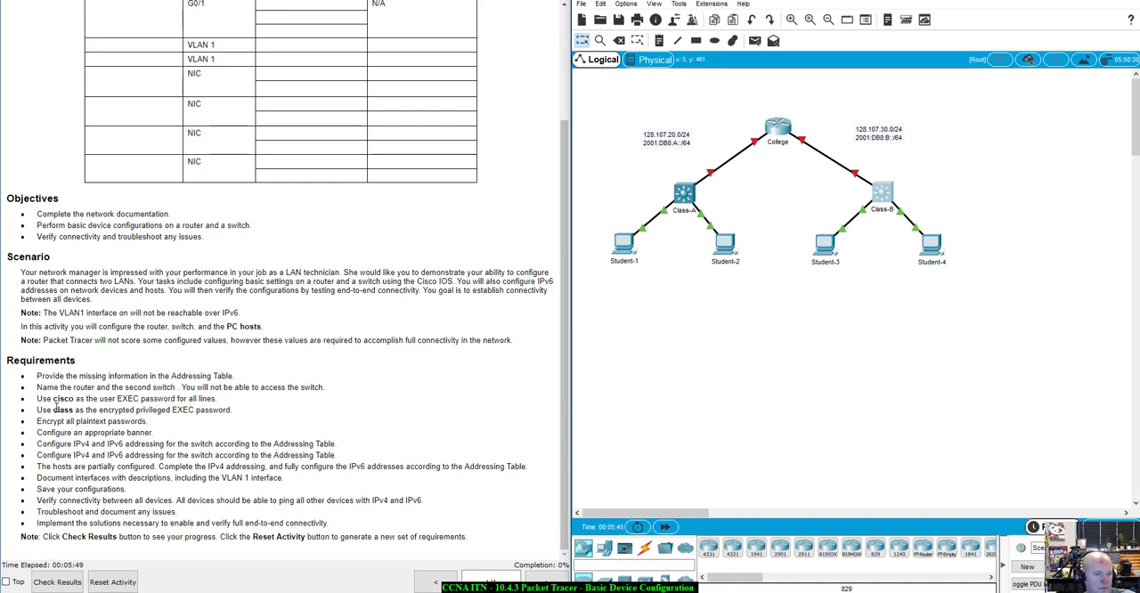
# Read the requirements on naming the devices, setting the EXEC passwords and configuring IPv4 and IPv6 addressing
pyautogui.moveTo(39, 386); pyautogui.dragTo(338, 391)
pyautogui.click(328, 407)
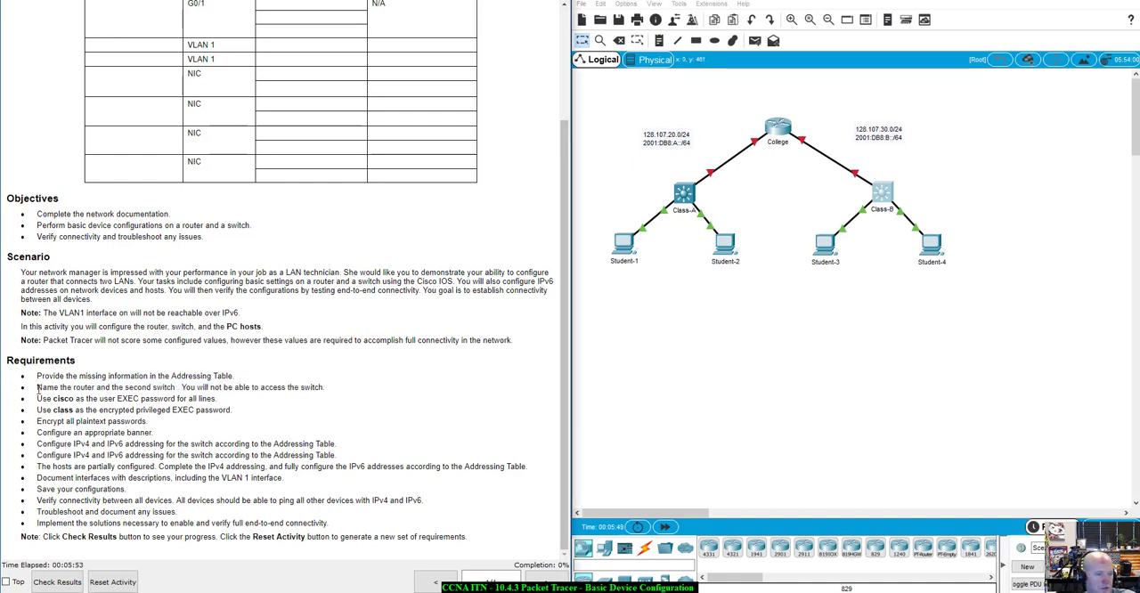
pyautogui.moveTo(38, 399); pyautogui.dragTo(207, 399)
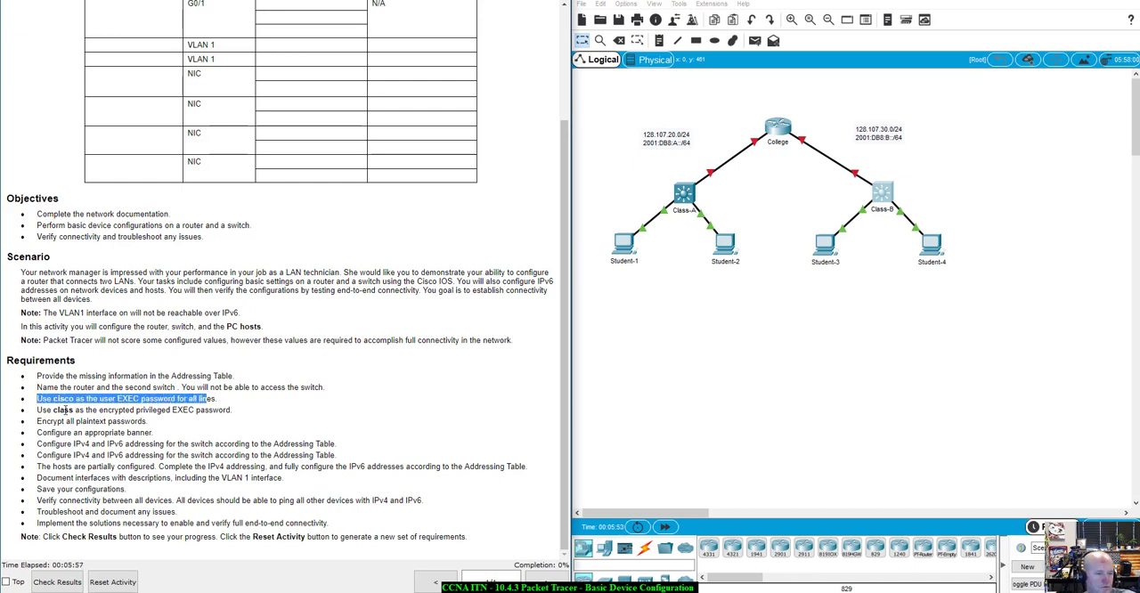
pyautogui.click(40, 410)
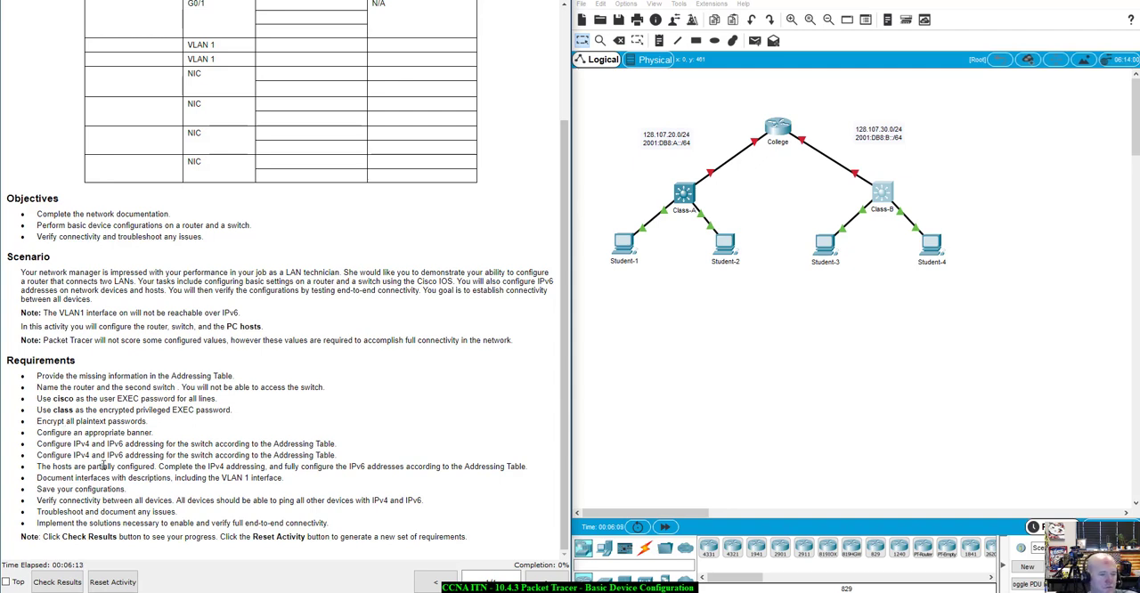
pyautogui.moveTo(149, 443); pyautogui.dragTo(337, 454)
pyautogui.click(40, 472)
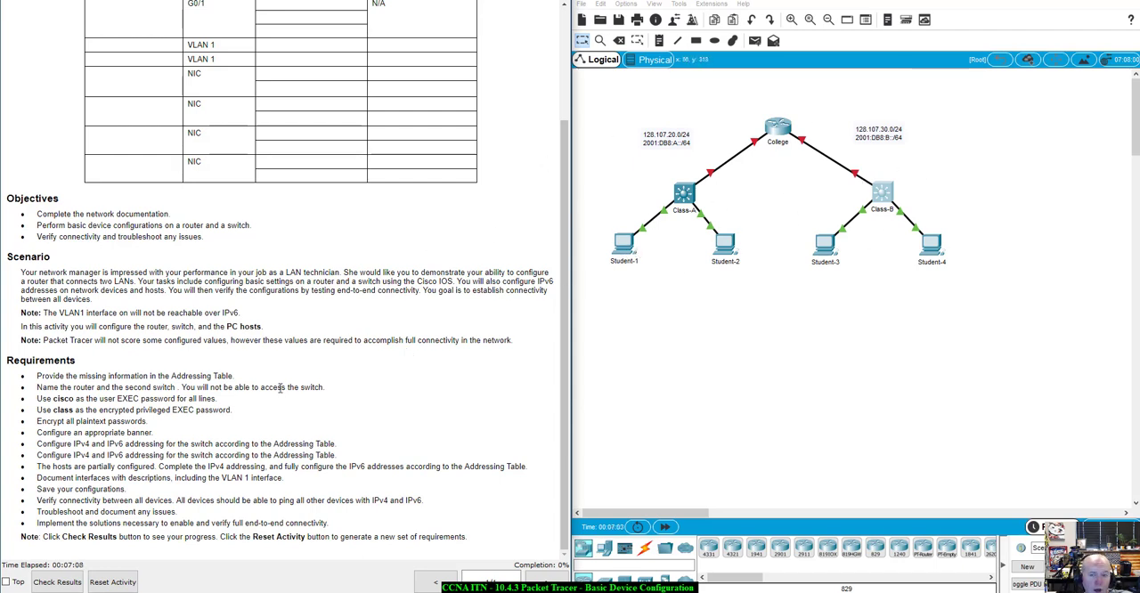
# Compare the activity instructions with the Word copy, from the addressing table to the scenario notes
pyautogui.scroll(3, 270, 410)
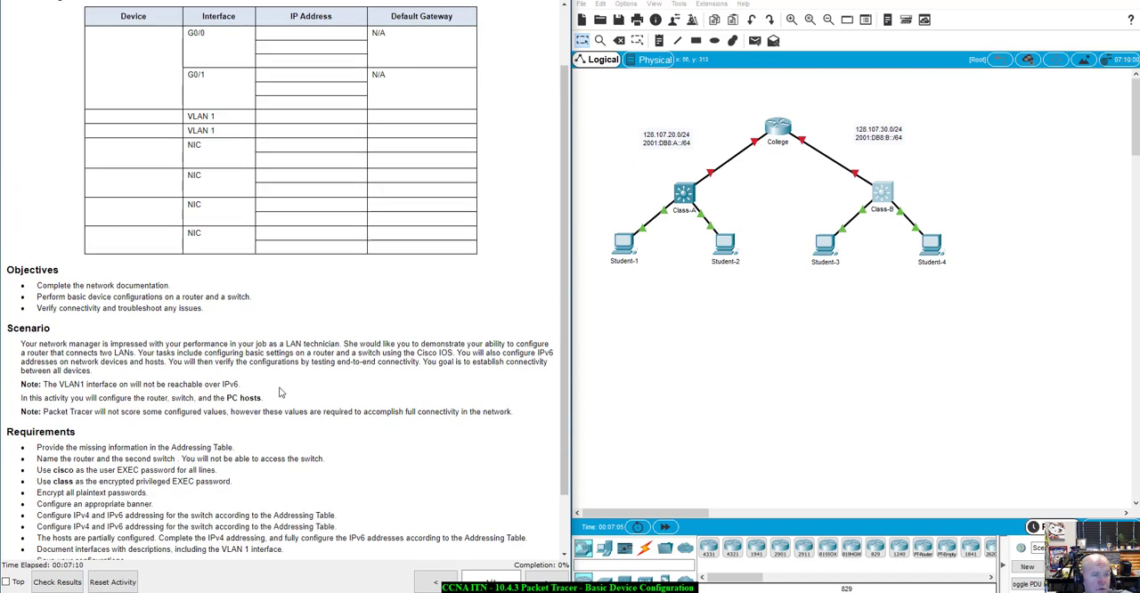
pyautogui.scroll(3, 279, 392)
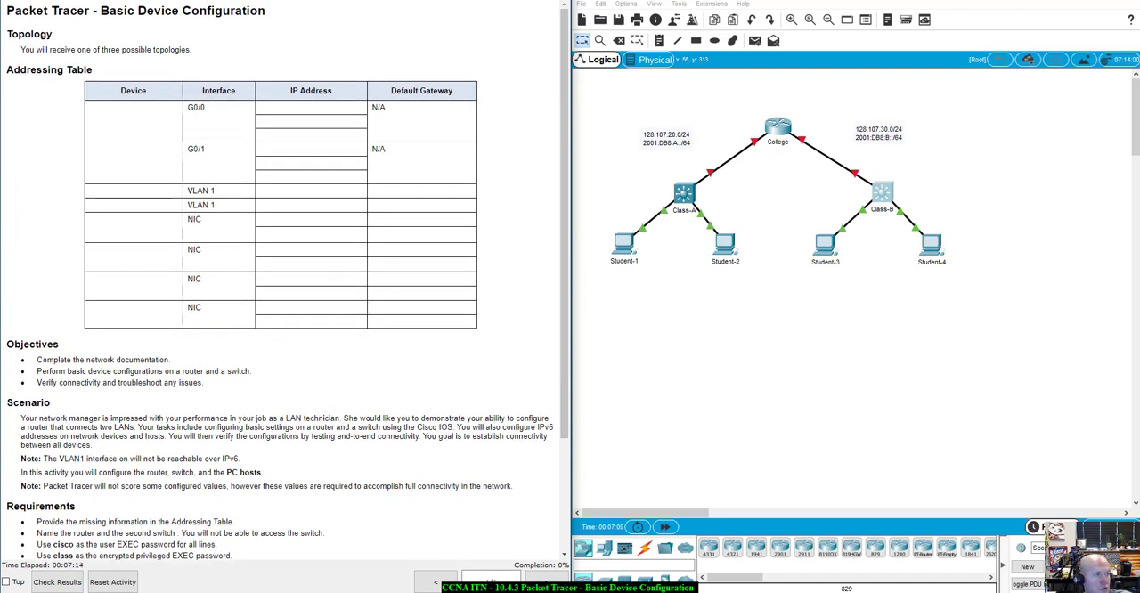
pyautogui.moveTo(0, 7); pyautogui.dragTo(408, 7)
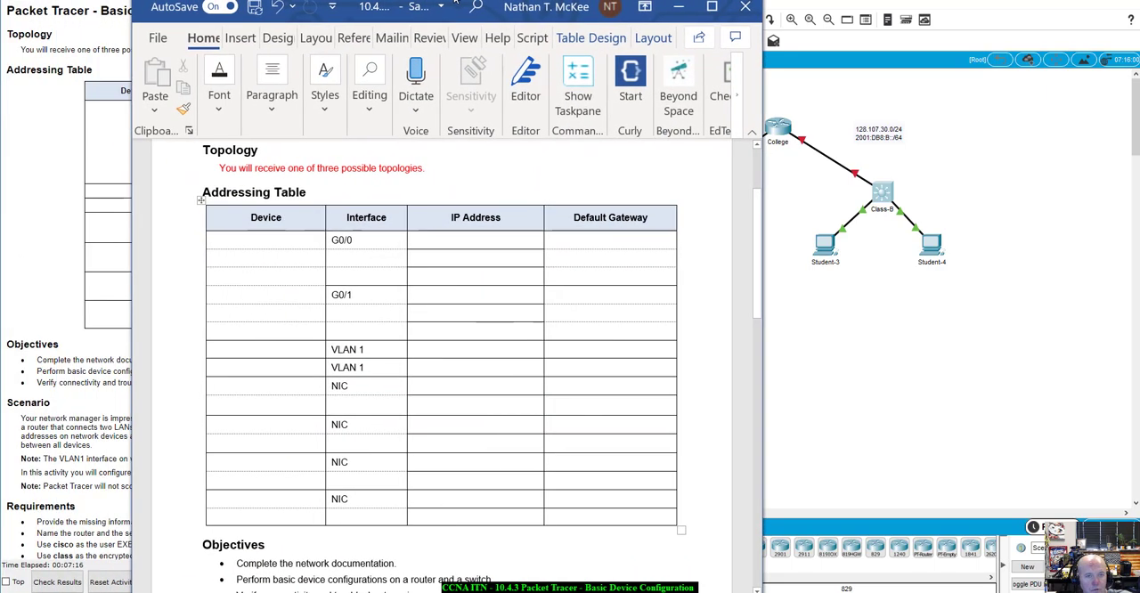
pyautogui.scroll(-8, 489, 232)
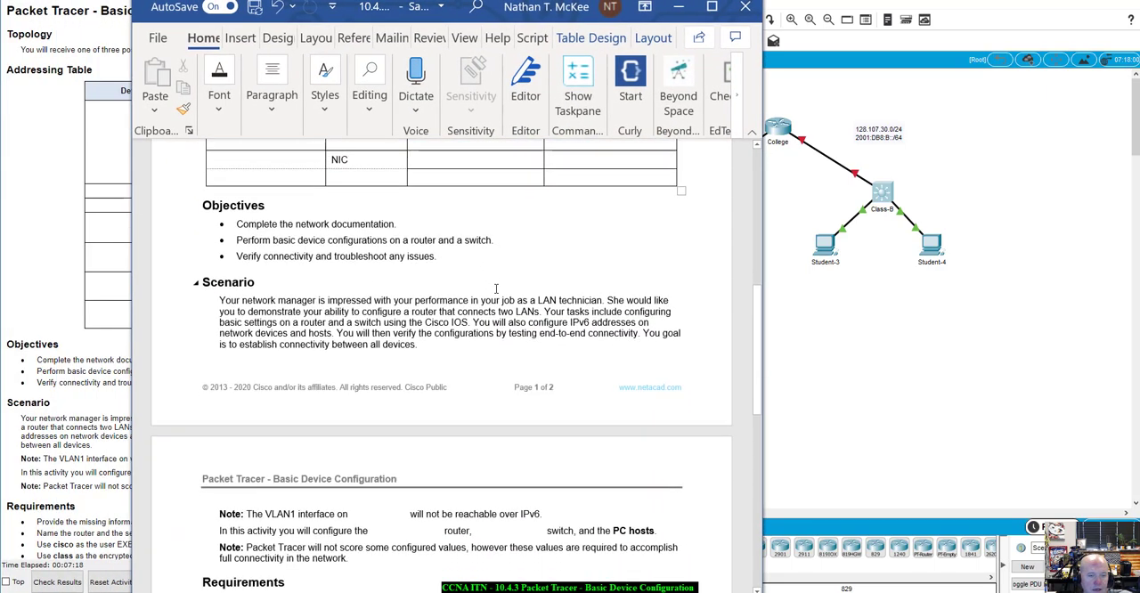
pyautogui.scroll(5, 496, 289)
pyautogui.scroll(-4, 496, 288)
pyautogui.scroll(6, 356, 298)
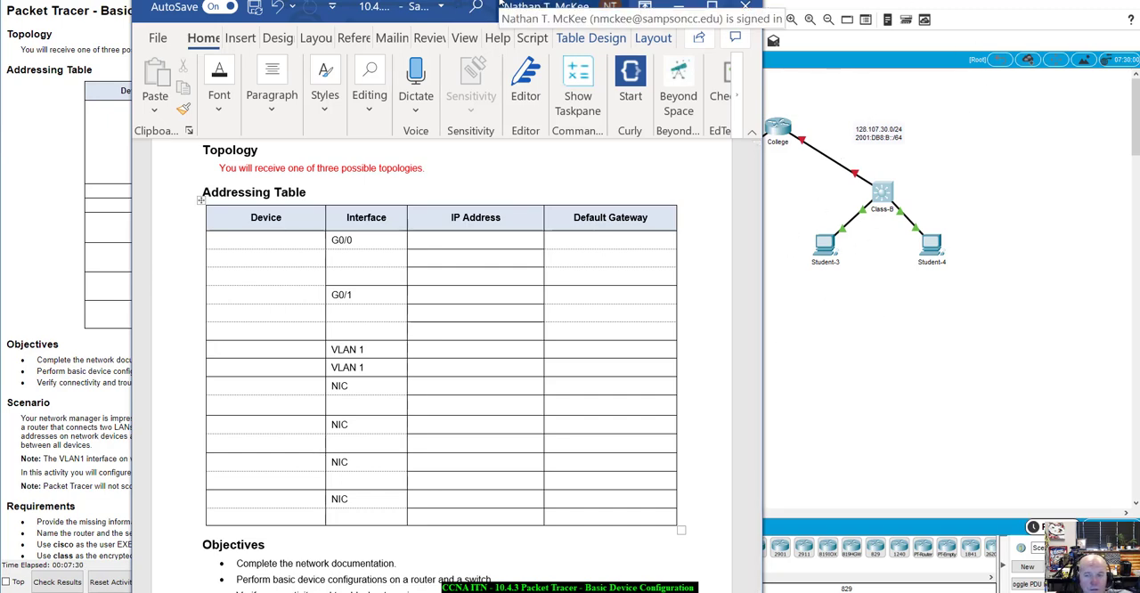
# Put the Word document aside and inspect the port labels on the College router's links to Class-A and Class-B
pyautogui.moveTo(501, 7); pyautogui.dragTo(0, 26)
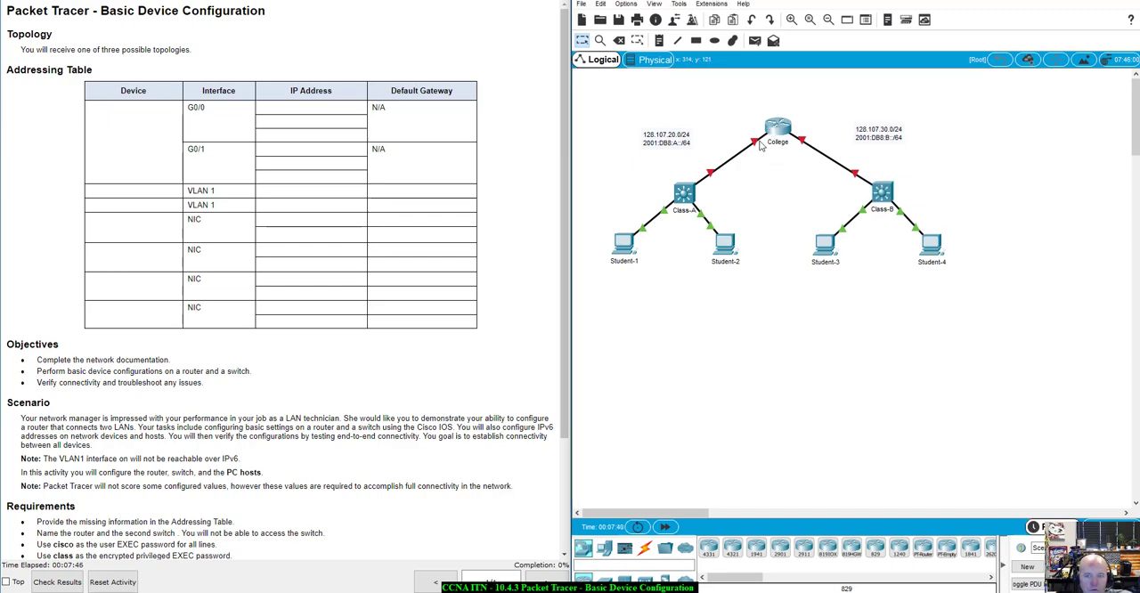
pyautogui.moveTo(755, 148)
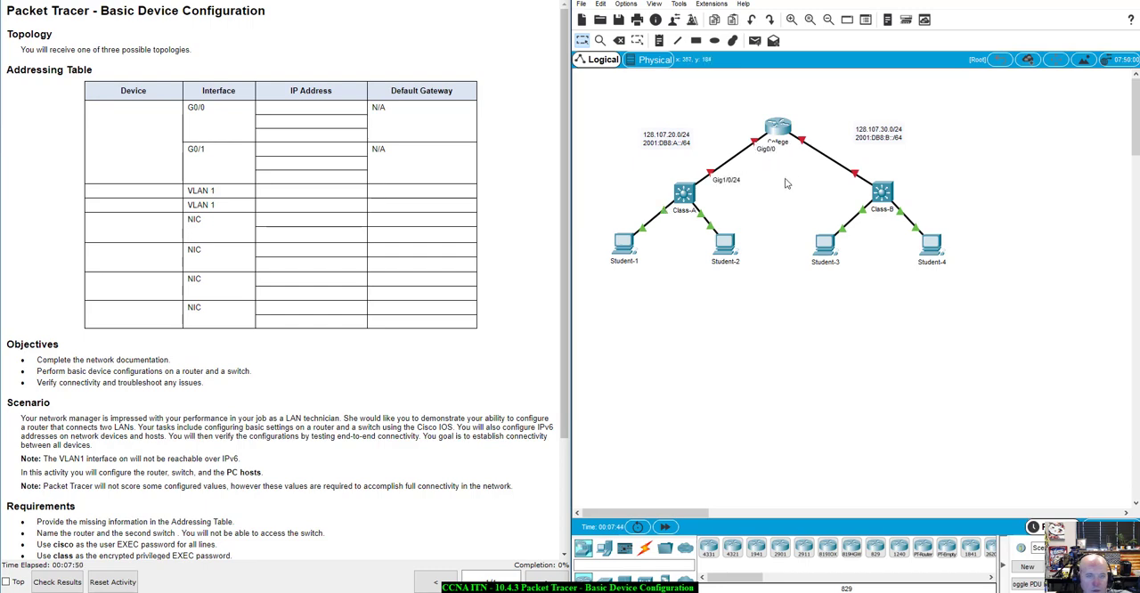
pyautogui.moveTo(802, 141)
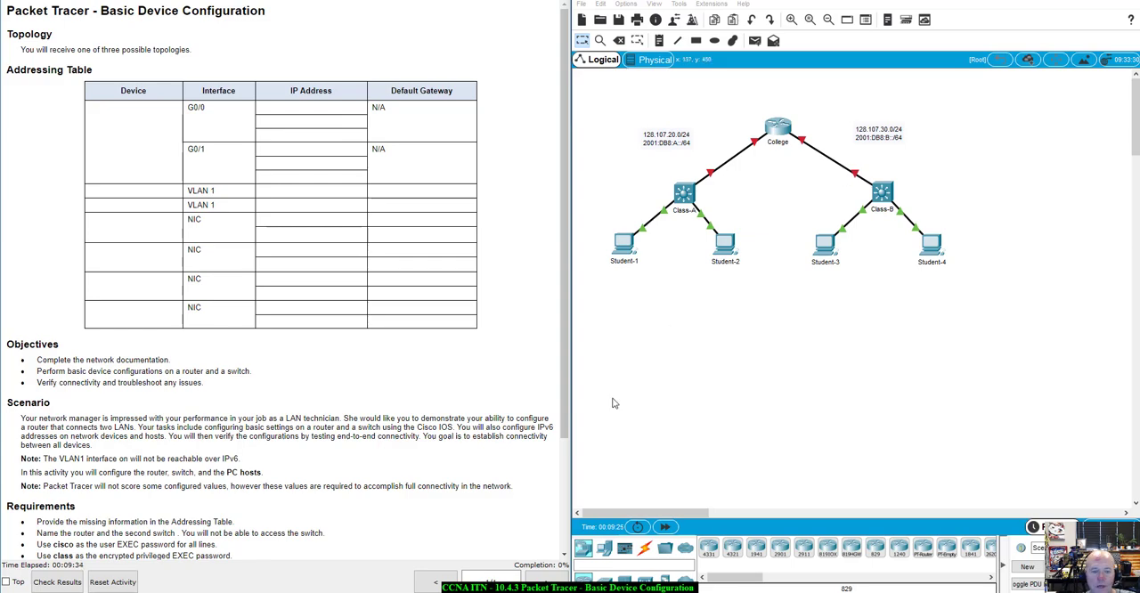
# Check the activity results and examine the assessment items for Class-B, College and the student PCs in an enlarged window
pyautogui.click(57, 582)
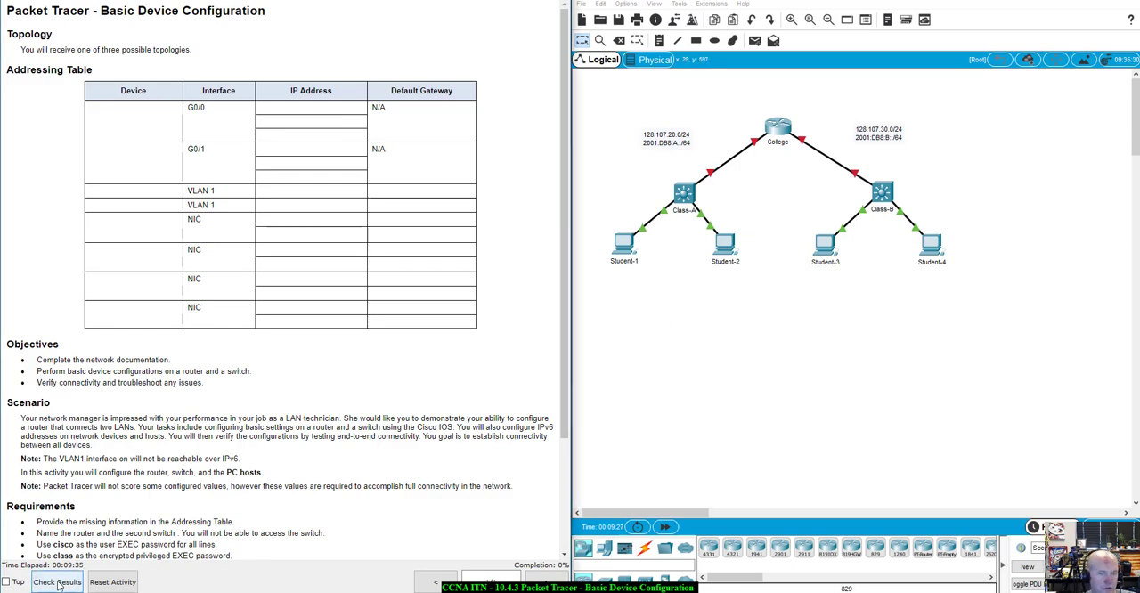
pyautogui.click(697, 70)
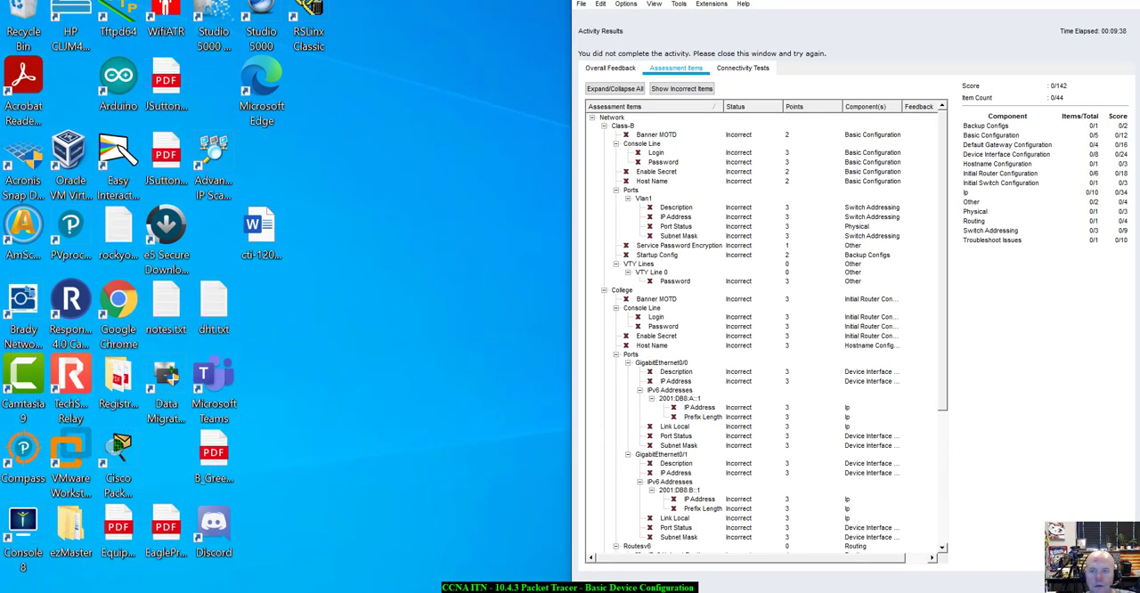
pyautogui.moveTo(786, 0); pyautogui.dragTo(456, 0)
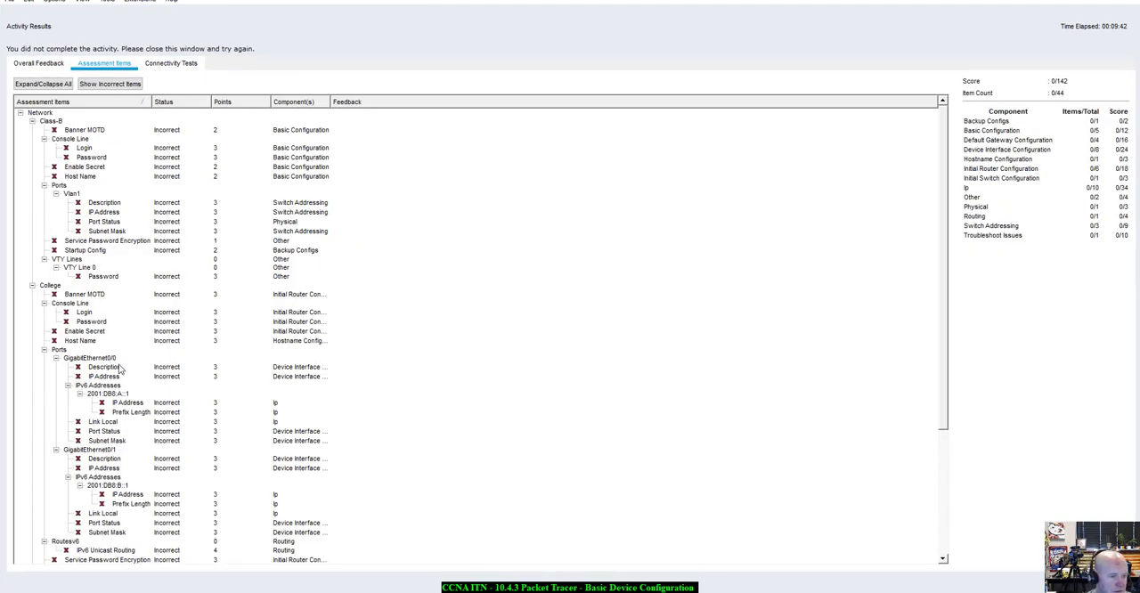
pyautogui.scroll(-3, 122, 360)
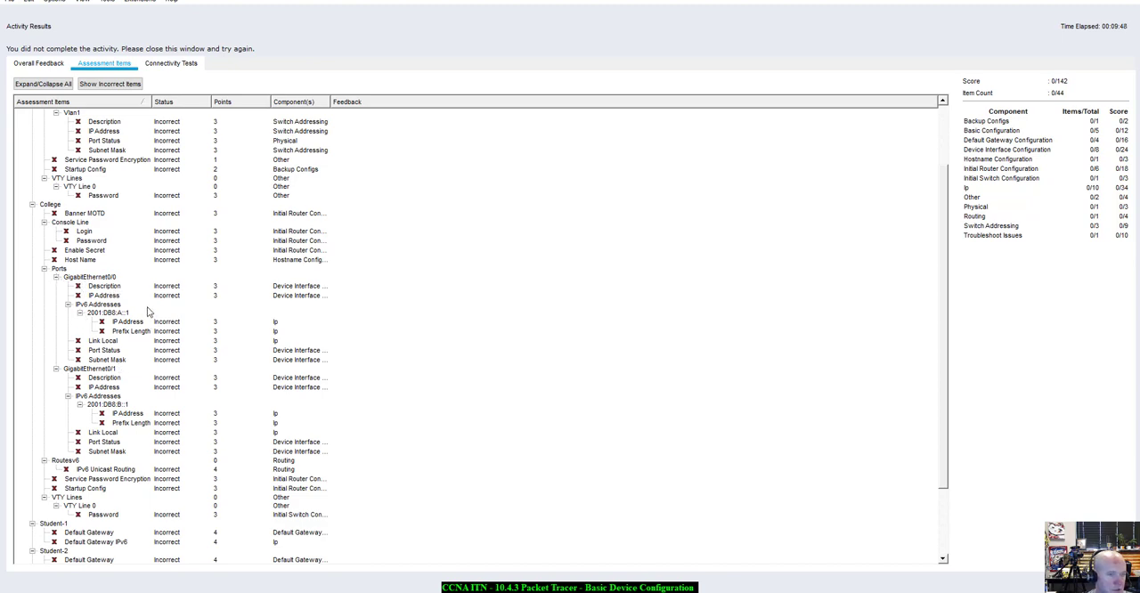
pyautogui.moveTo(384, 3); pyautogui.dragTo(462, 90)
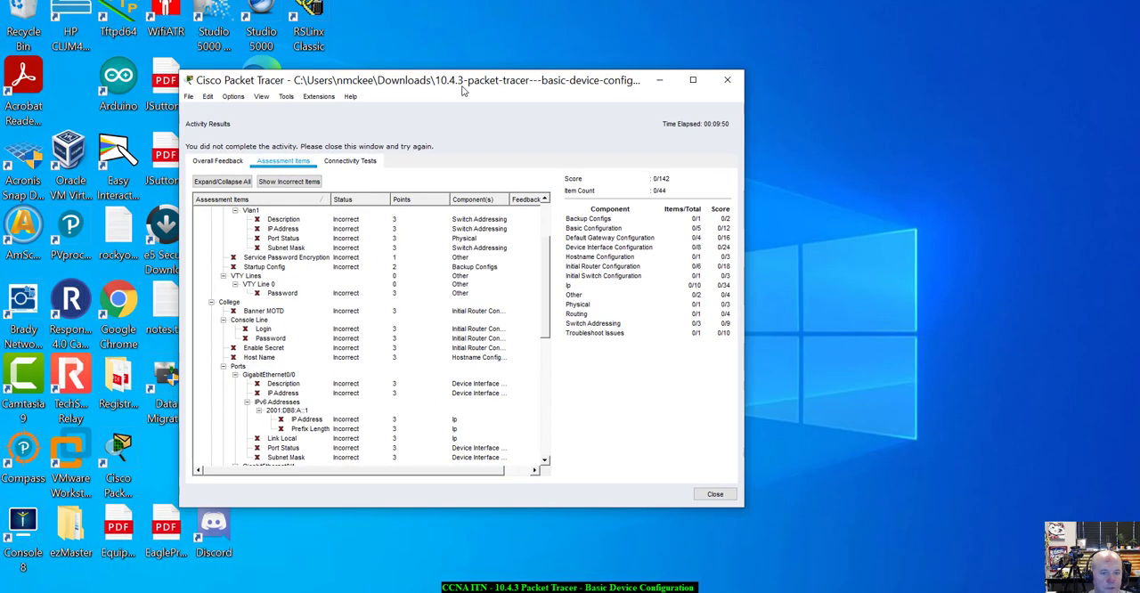
pyautogui.doubleClick(462, 90)
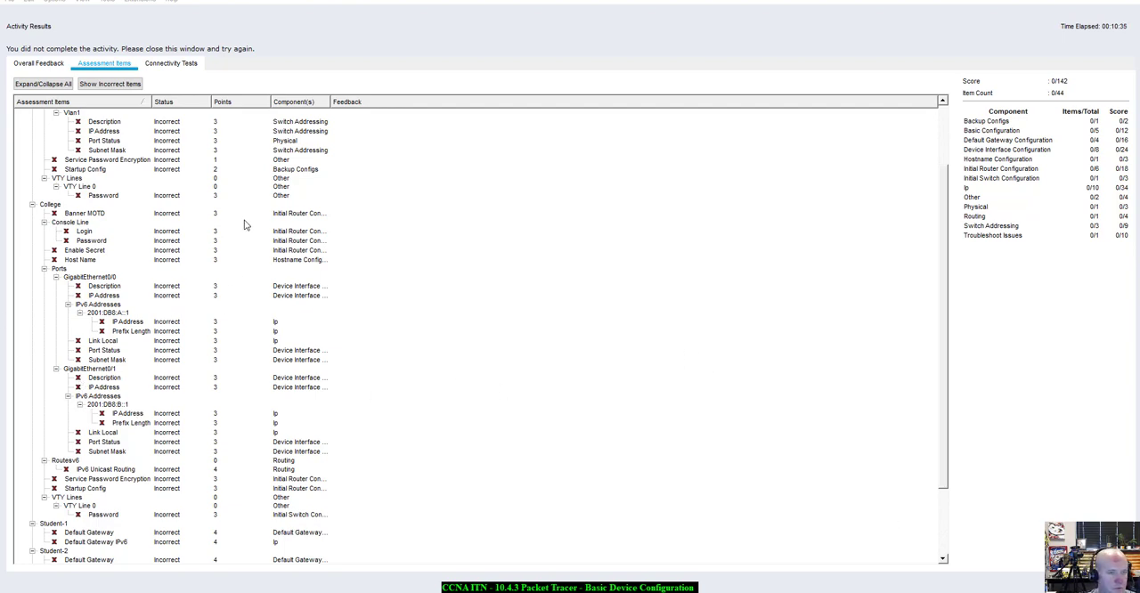
# Close the activity results and place the instructions window beside the network topology
pyautogui.click(1101, 580)
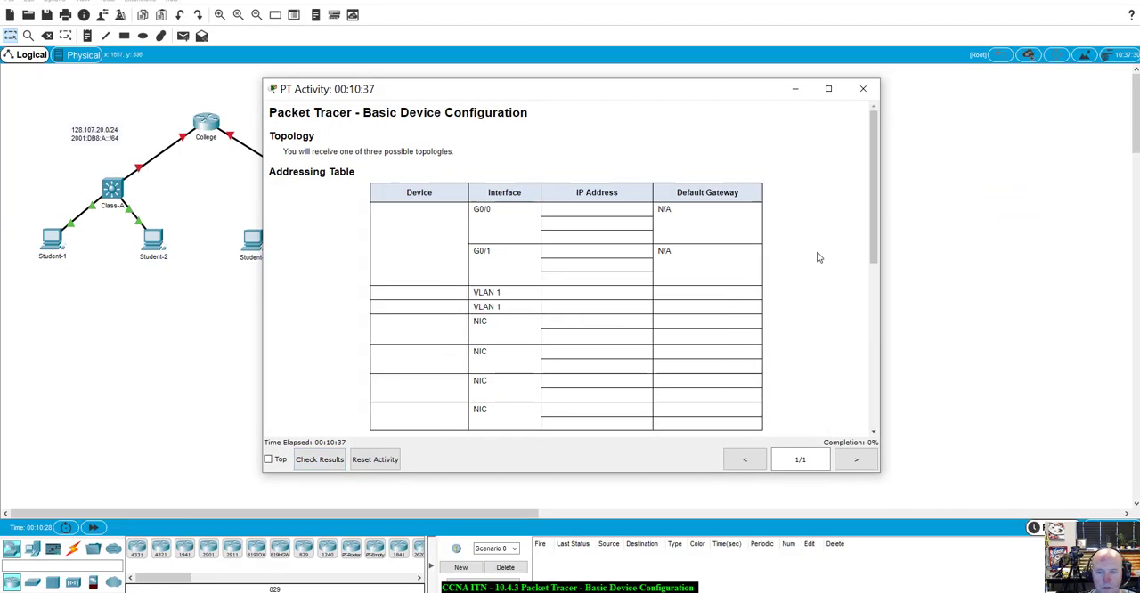
pyautogui.moveTo(740, 91); pyautogui.dragTo(915, 94)
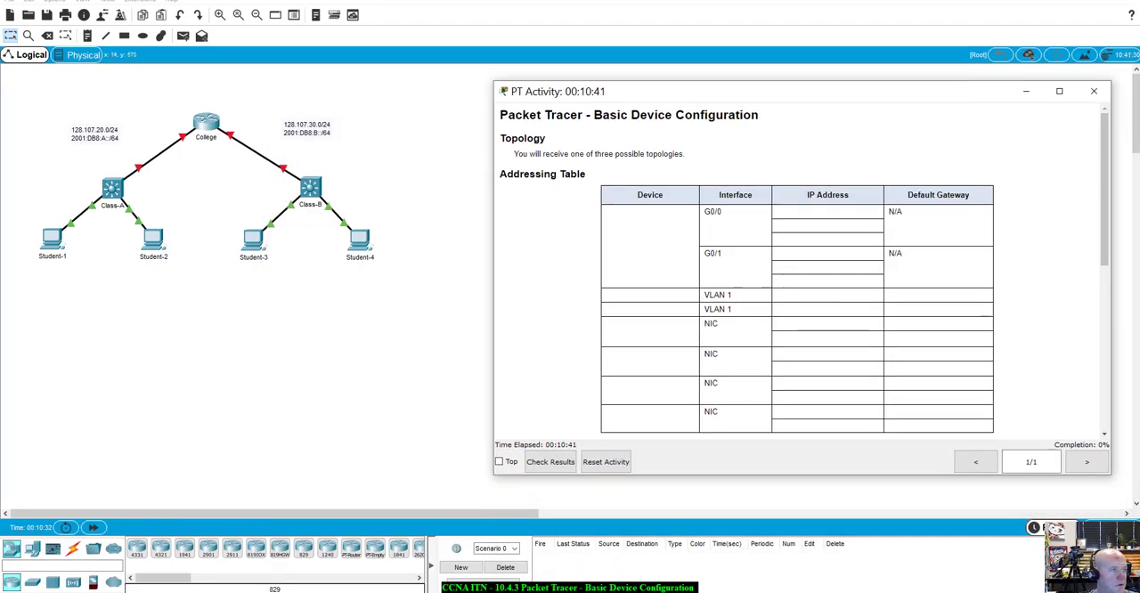
# Review the College router's G0/0 IPv4, IPv6 and link-local entries in the Word addressing table beside the topology
pyautogui.hotkey('alt', 'Tab')
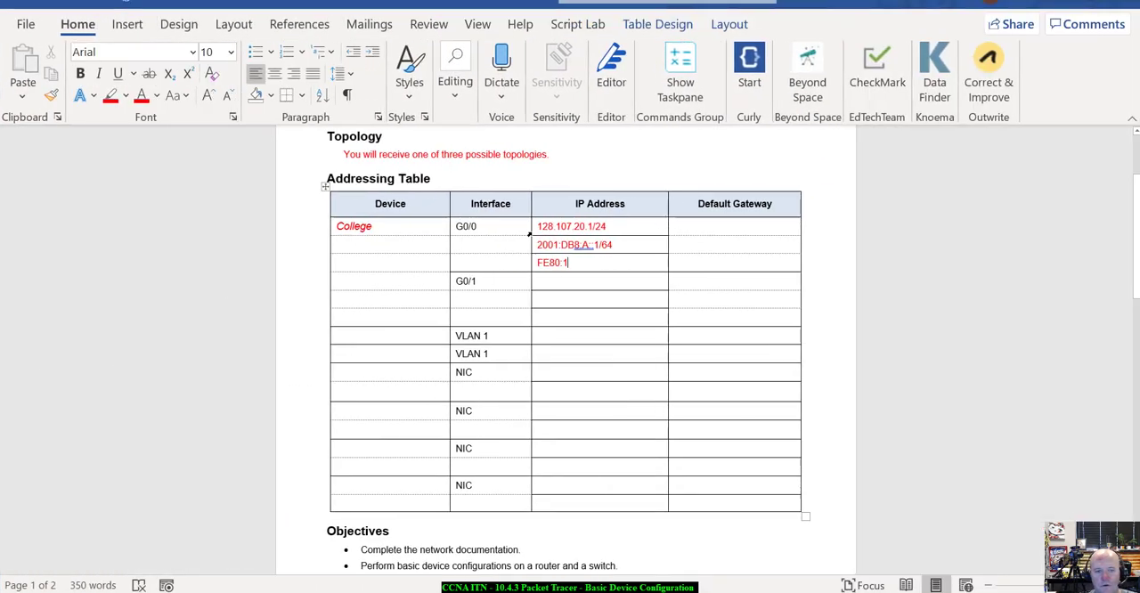
pyautogui.moveTo(537, 226); pyautogui.dragTo(635, 238)
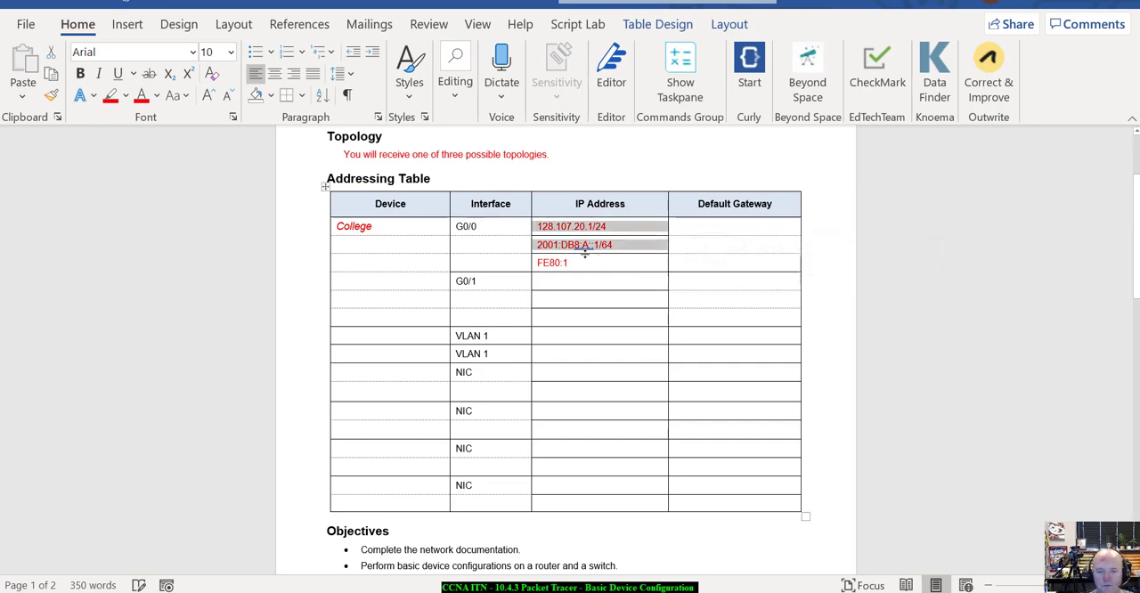
pyautogui.moveTo(575, 265); pyautogui.dragTo(536, 264)
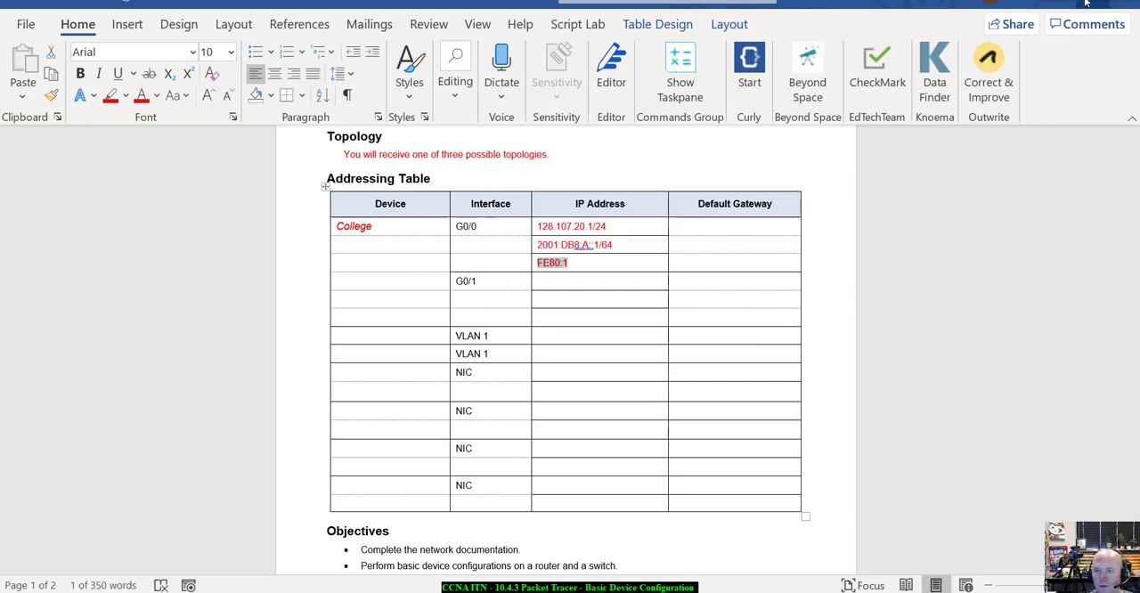
pyautogui.click(1090, 3)
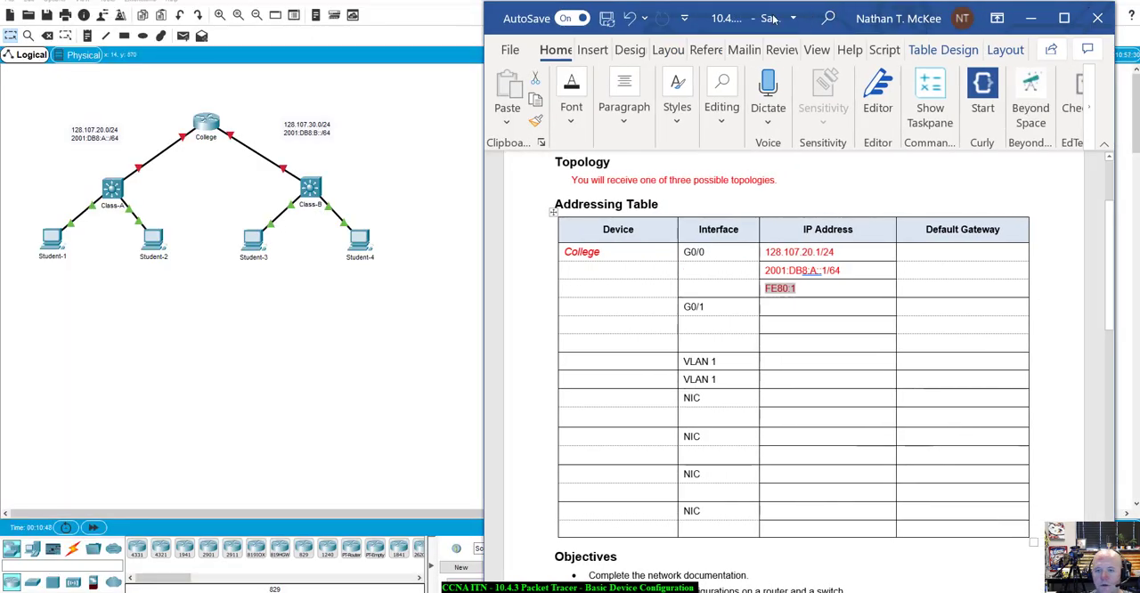
pyautogui.moveTo(773, 17); pyautogui.dragTo(0, 62)
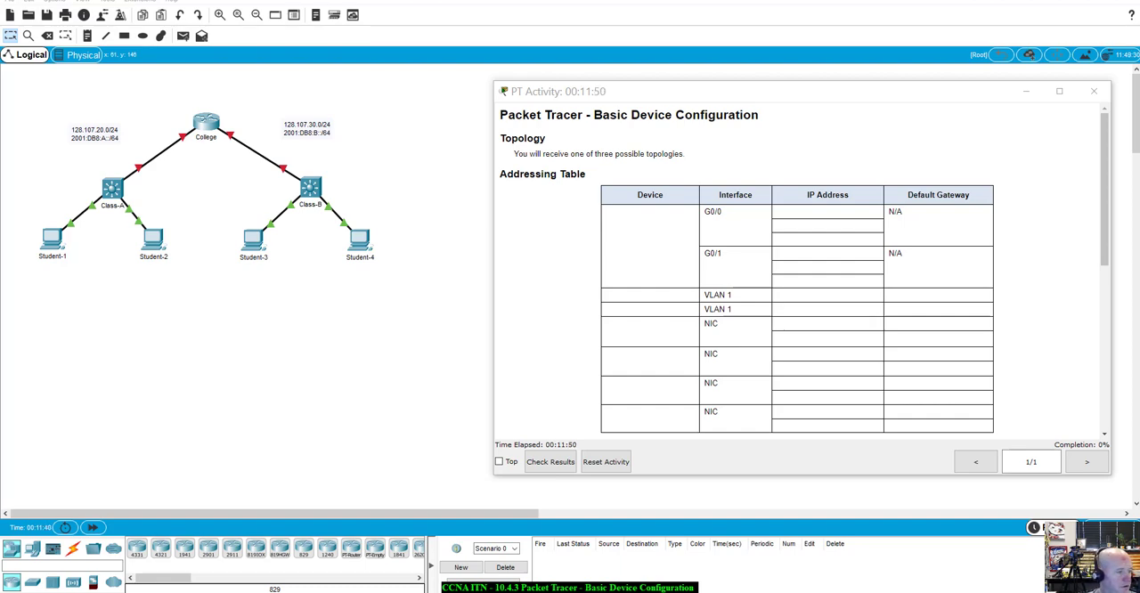
# Arrange the activity instructions and the network topology side by side, each filling half of the screen
pyautogui.moveTo(902, 104); pyautogui.dragTo(800, 148)
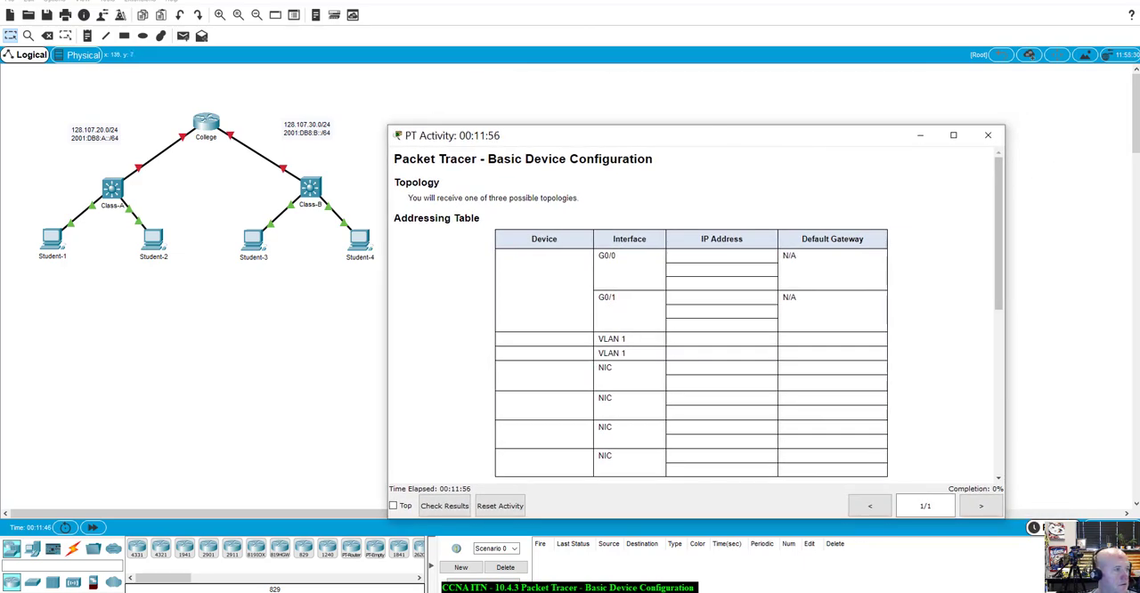
pyautogui.moveTo(0, 51); pyautogui.dragTo(0, 18)
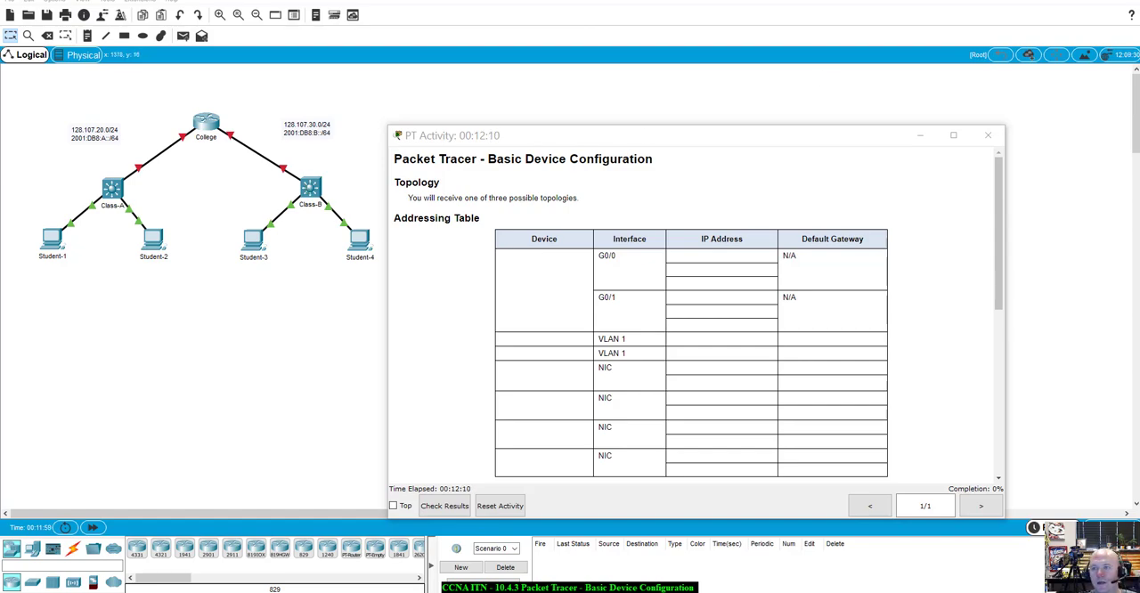
pyautogui.moveTo(819, 0); pyautogui.dragTo(1139, 21)
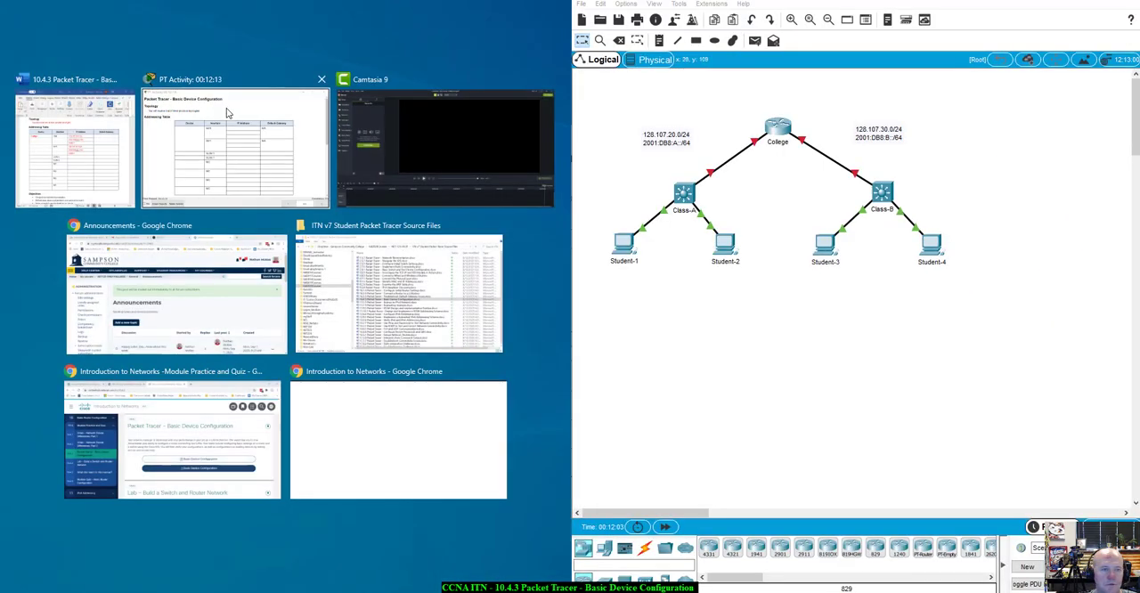
pyautogui.click(224, 116)
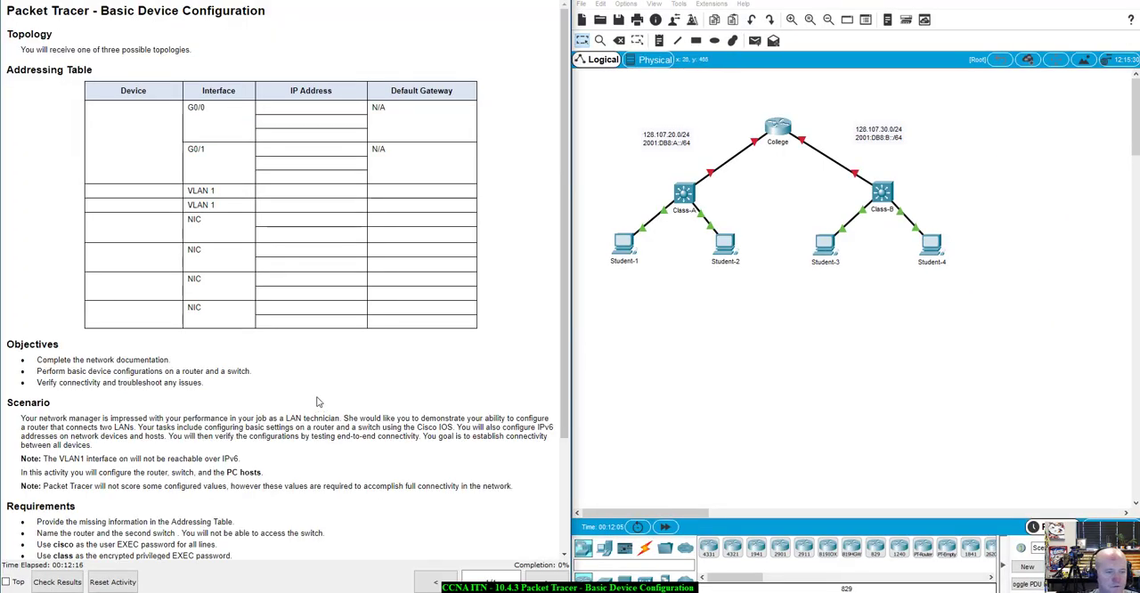
# Review the activity requirements and highlight the first two, on completing the Addressing Table and naming the router and second switch
pyautogui.scroll(-3, 131, 448)
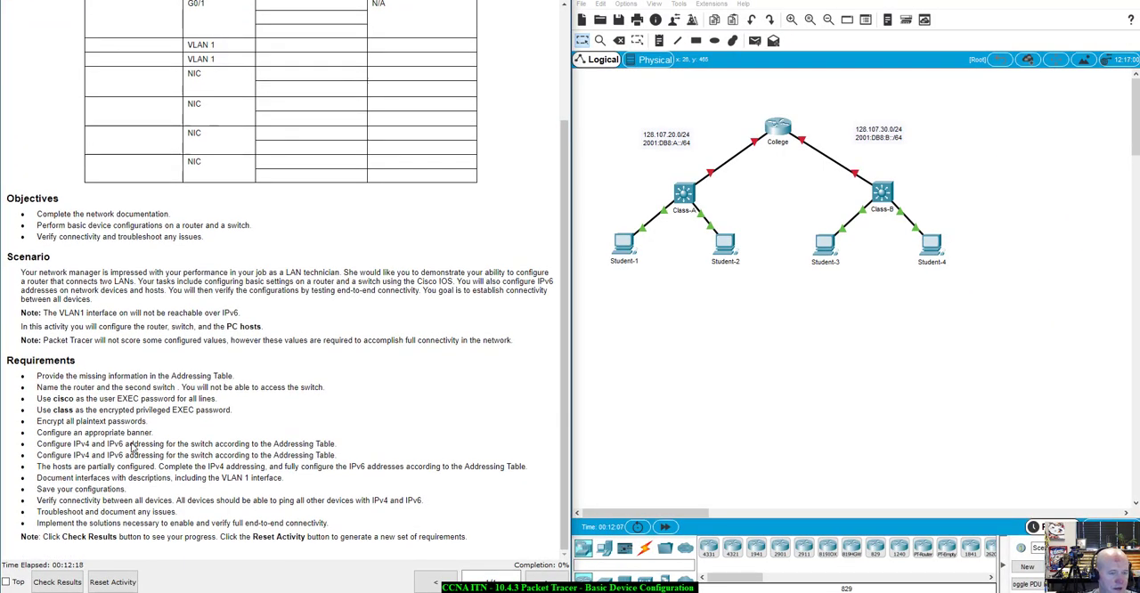
pyautogui.moveTo(100, 388); pyautogui.dragTo(225, 387)
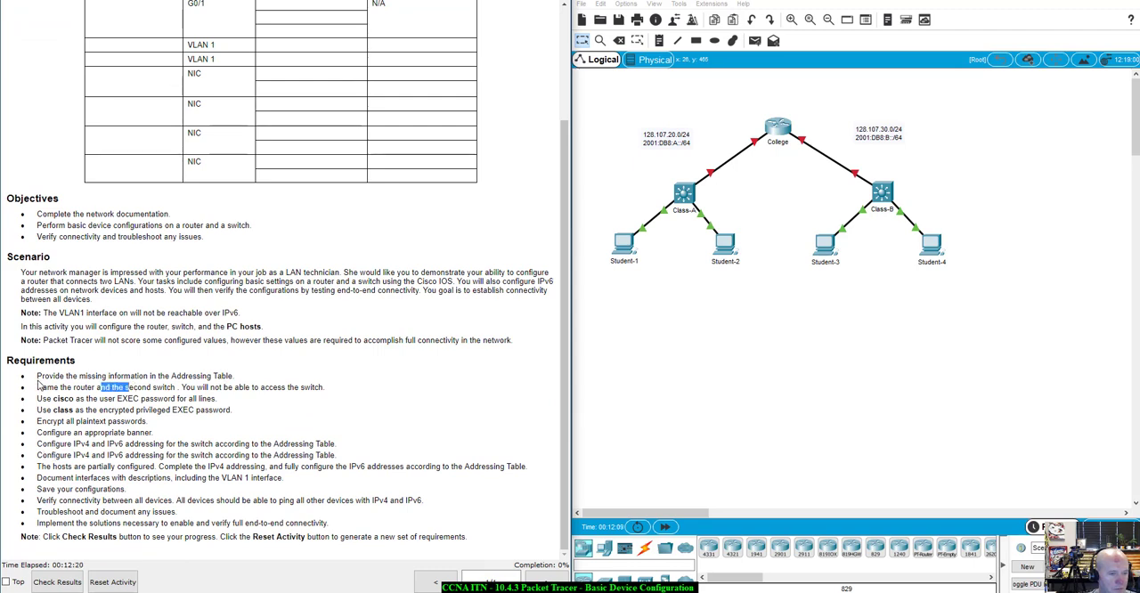
pyautogui.moveTo(37, 376); pyautogui.dragTo(234, 376)
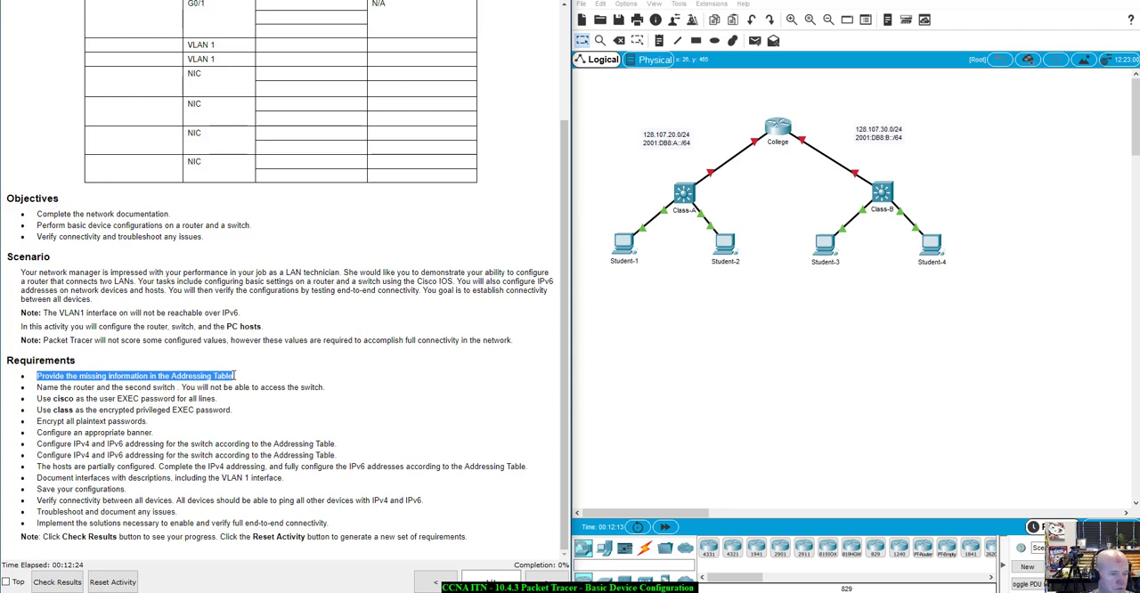
pyautogui.moveTo(234, 376); pyautogui.dragTo(331, 392)
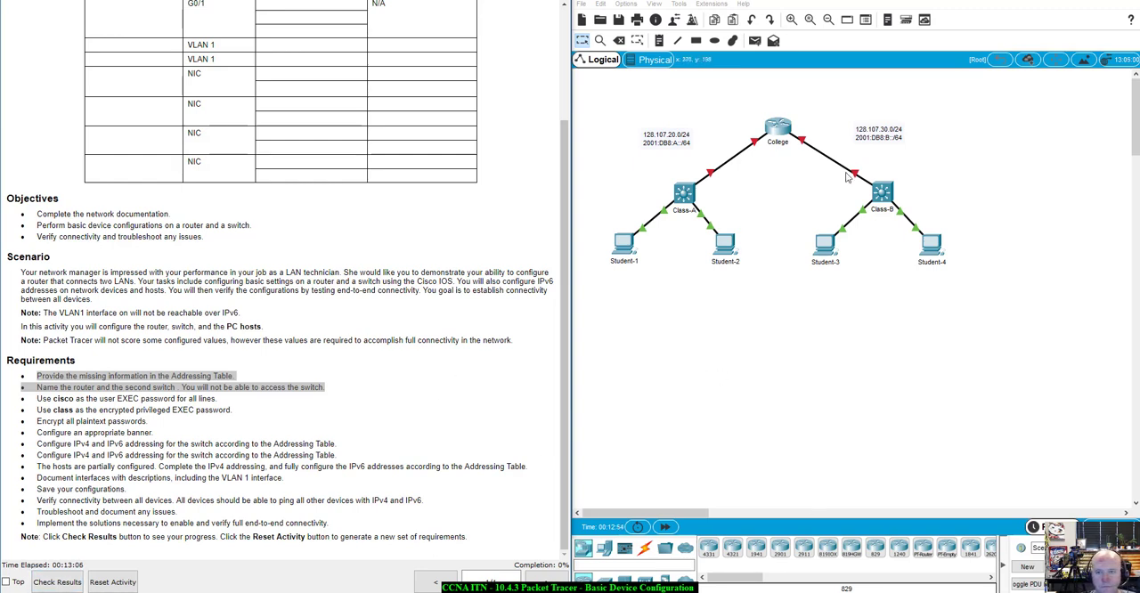
# Open the College router and try to access its graphical configuration settings
pyautogui.click(780, 130)
pyautogui.moveTo(588, 114); pyautogui.dragTo(814, 164)
pyautogui.click(713, 187)
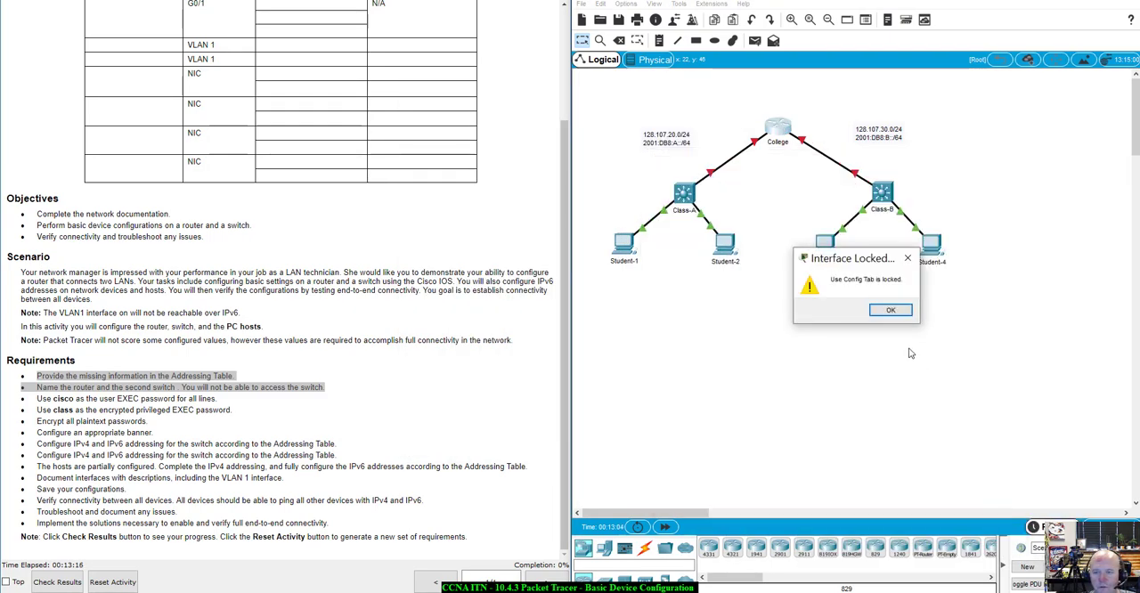
pyautogui.click(891, 310)
# Open the College router's command-line interface and start the IOS session at the user EXEC prompt
pyautogui.click(786, 131)
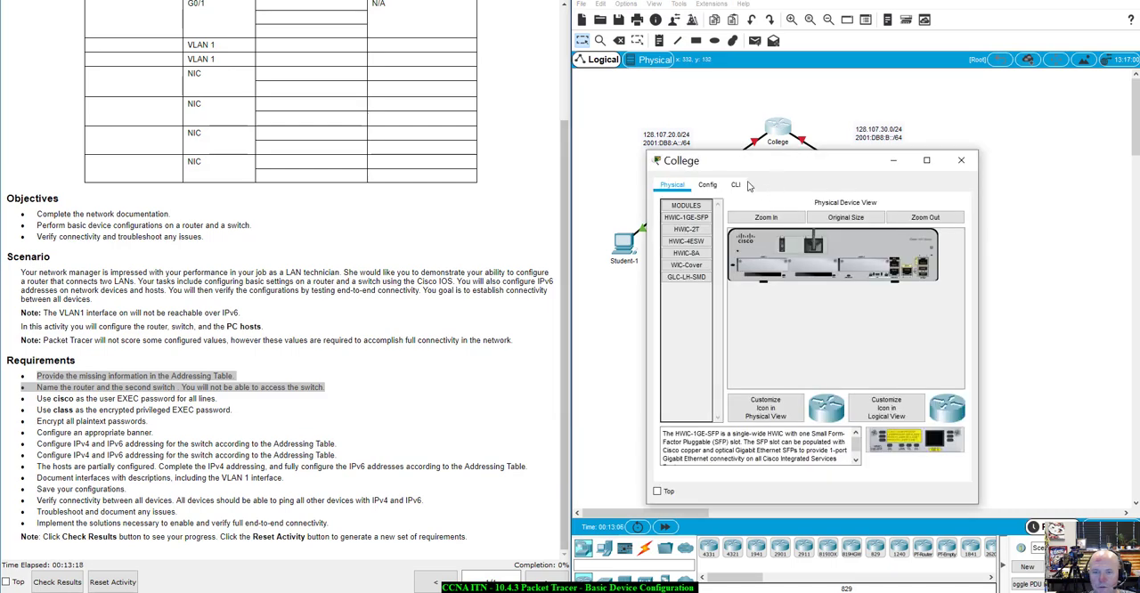
pyautogui.click(736, 185)
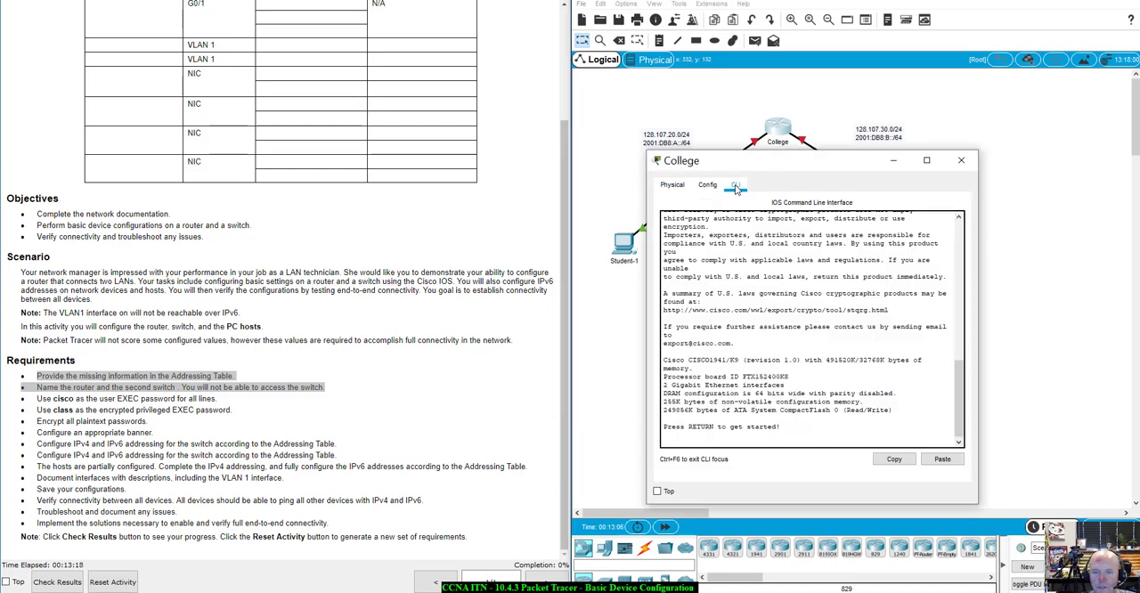
pyautogui.click(782, 131)
pyautogui.moveTo(813, 177); pyautogui.dragTo(792, 72)
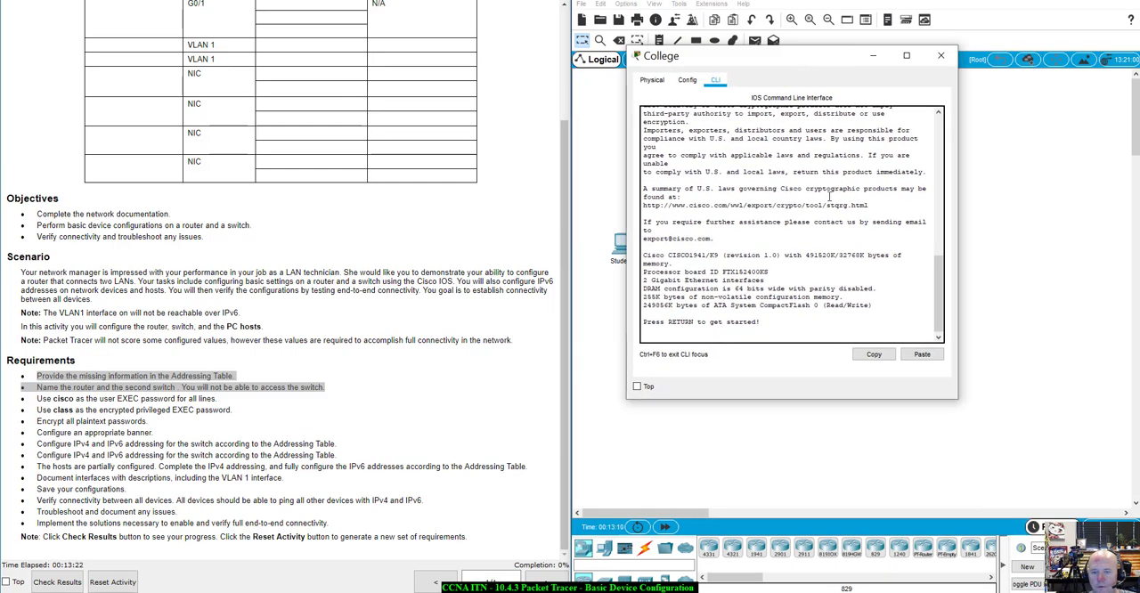
pyautogui.press('Return')
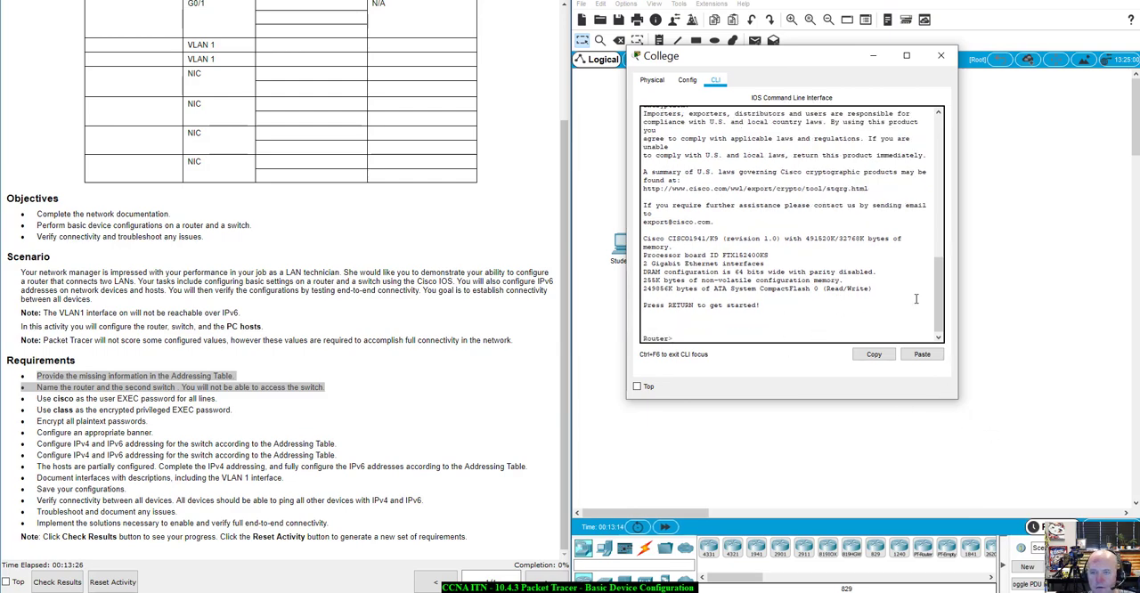
pyautogui.scroll(1, 781, 202)
pyautogui.scroll(-1, 780, 202)
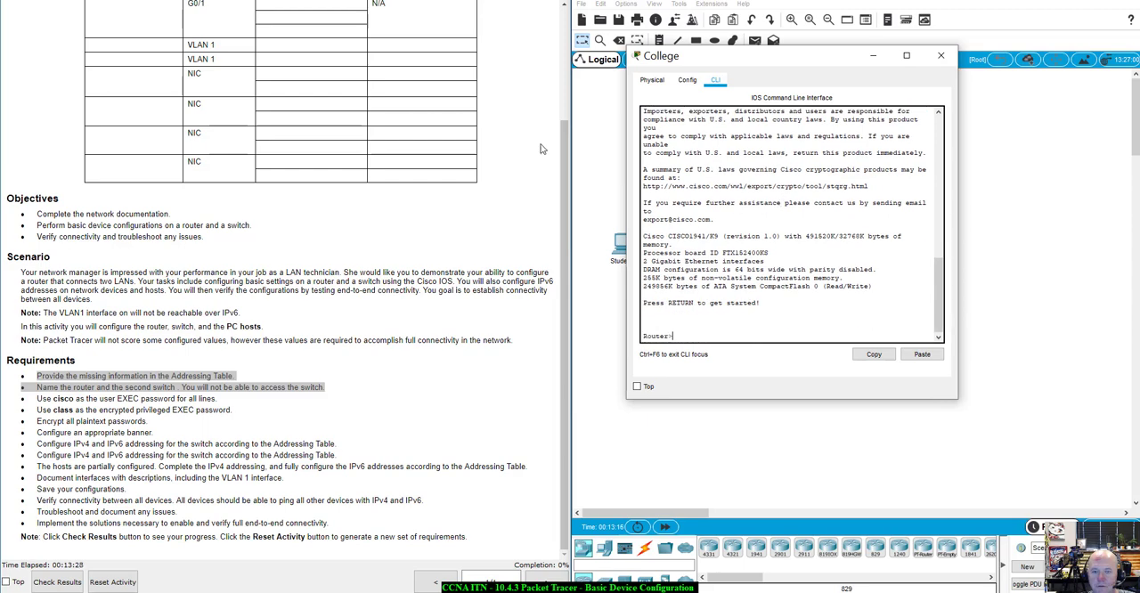
# Zoom in on the College router's physical device view and try its graphical configuration settings again
pyautogui.click(658, 81)
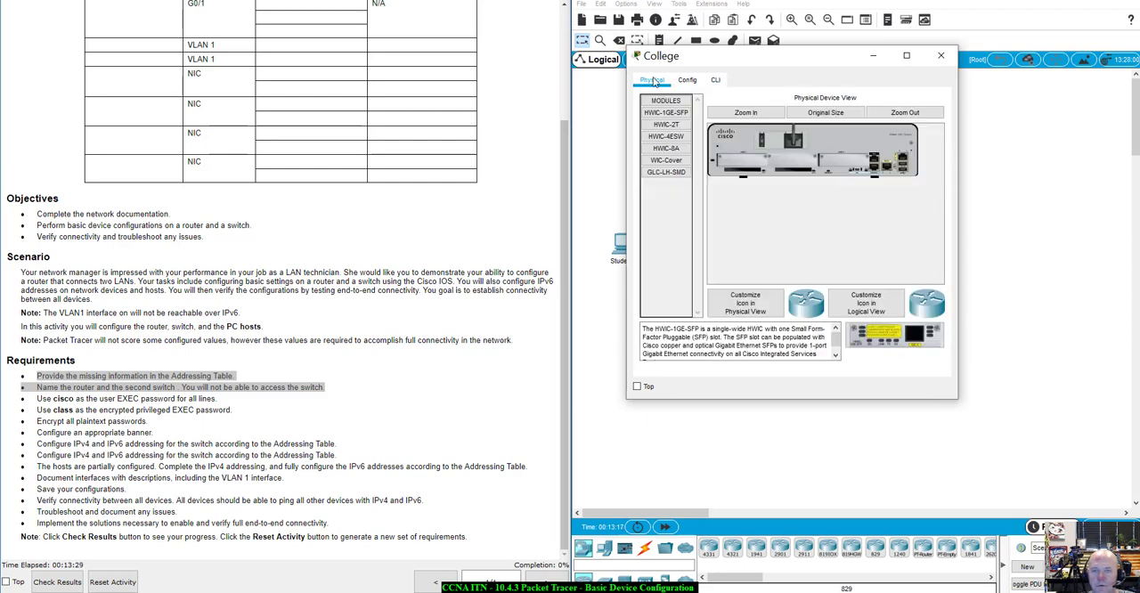
pyautogui.click(749, 112)
pyautogui.click(688, 80)
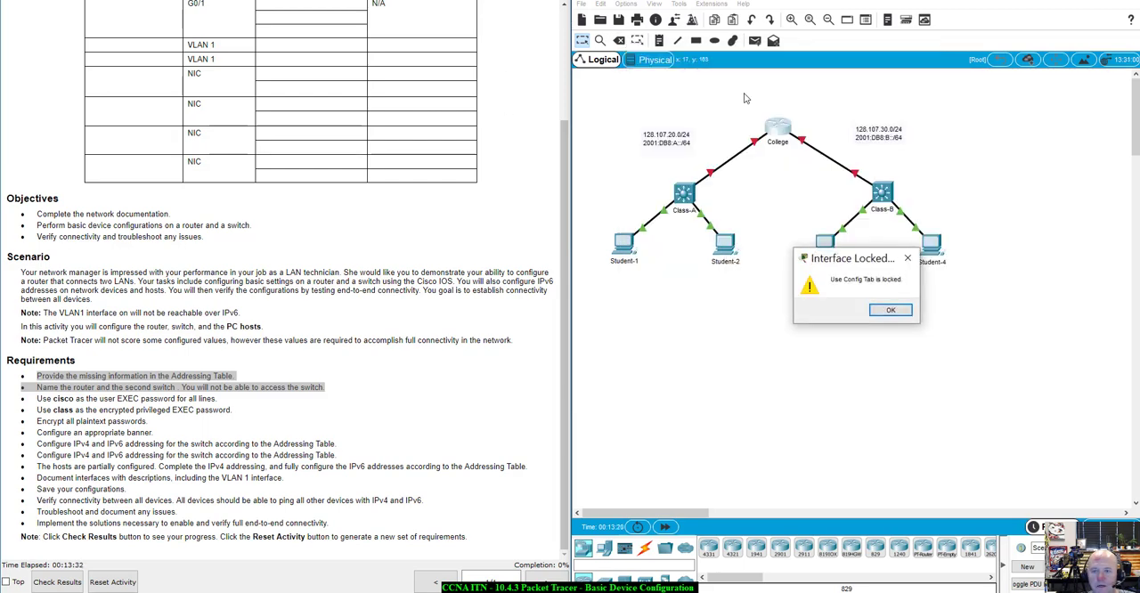
pyautogui.click(914, 289)
# Return to the College router's command line and enter global configuration mode with enable and config t
pyautogui.click(786, 132)
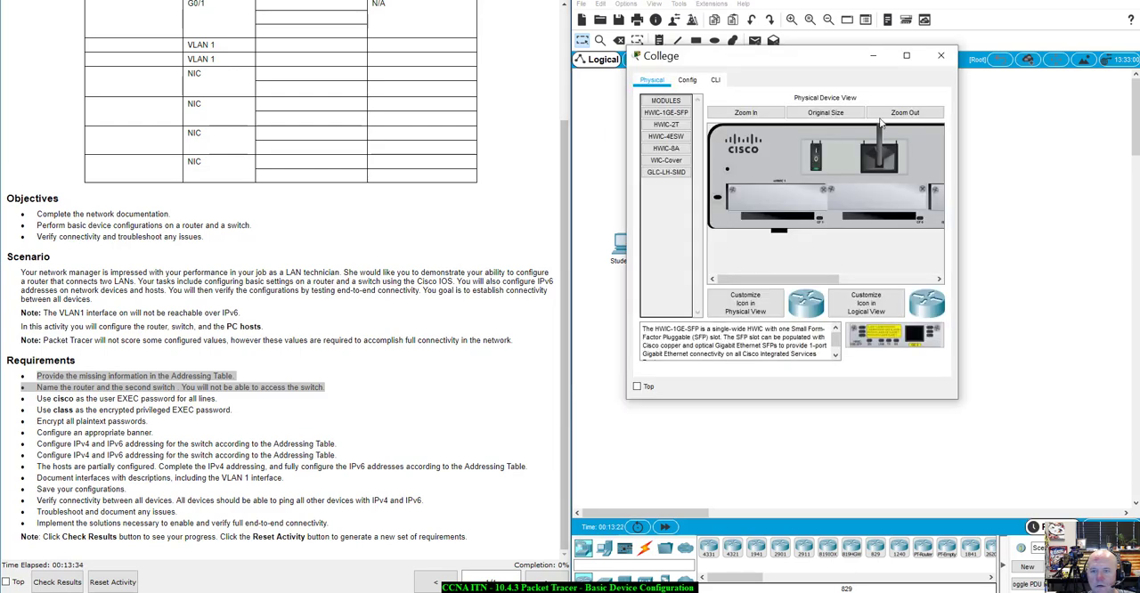
pyautogui.click(715, 80)
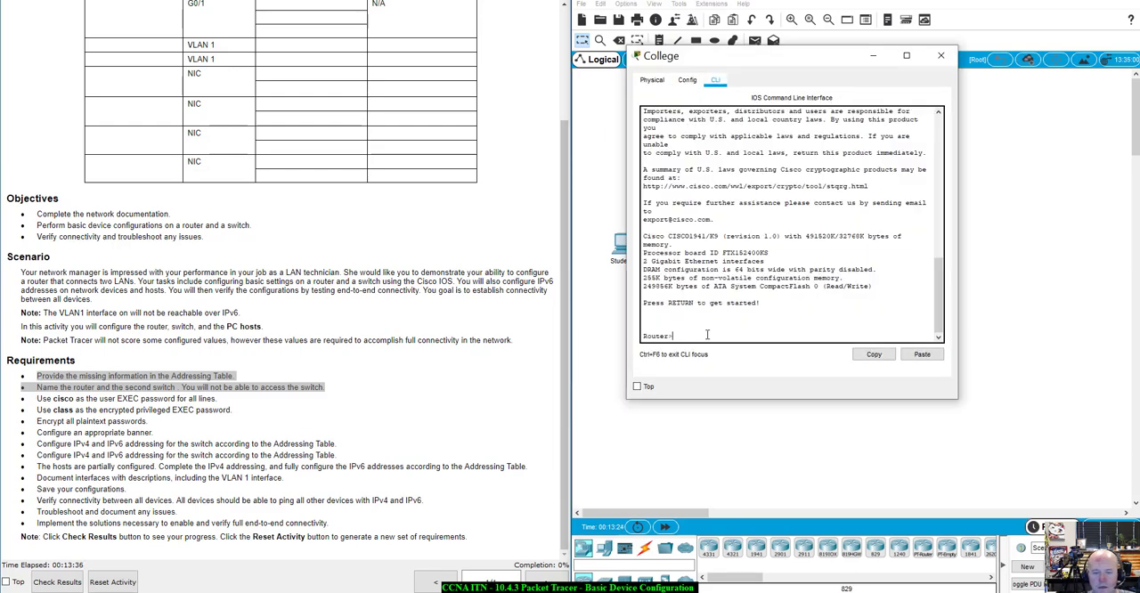
pyautogui.write('enable')
pyautogui.press('Return')
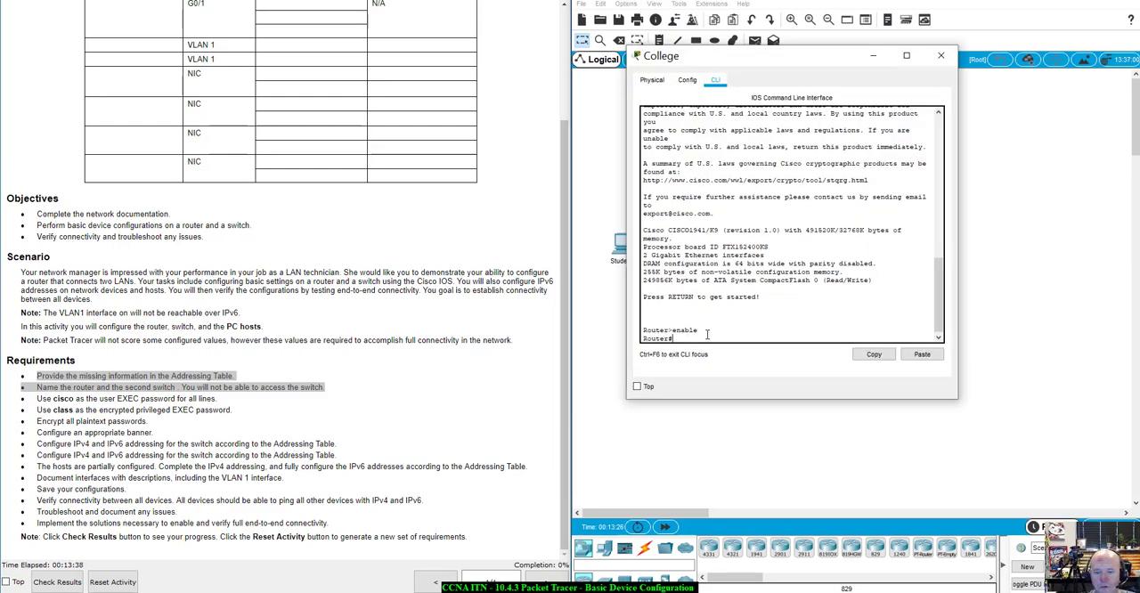
pyautogui.write('config')
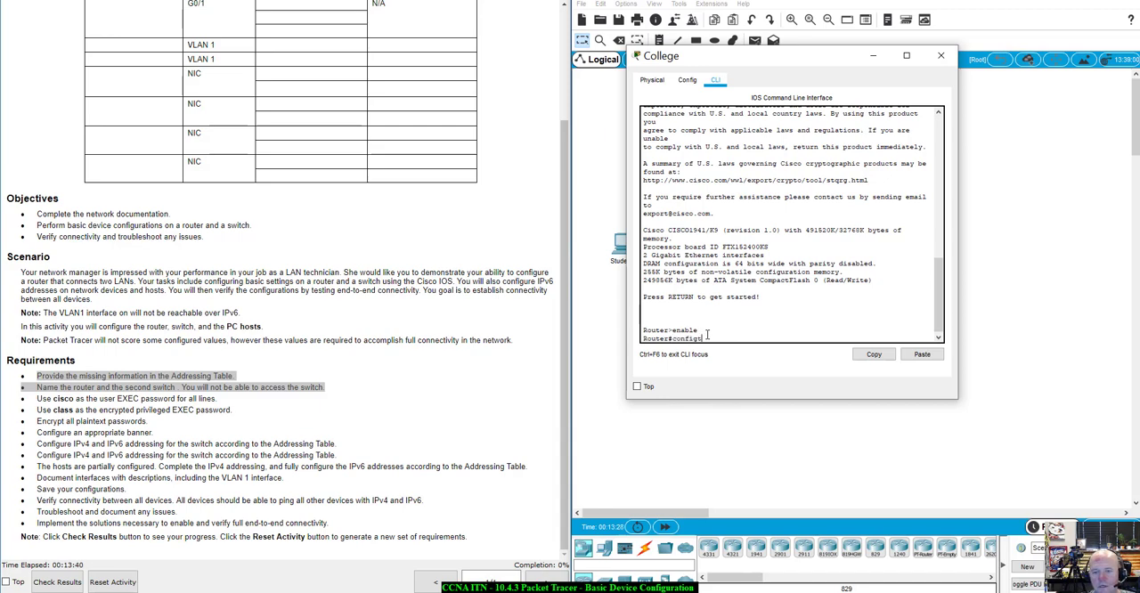
pyautogui.write(' t')
pyautogui.press('Return')
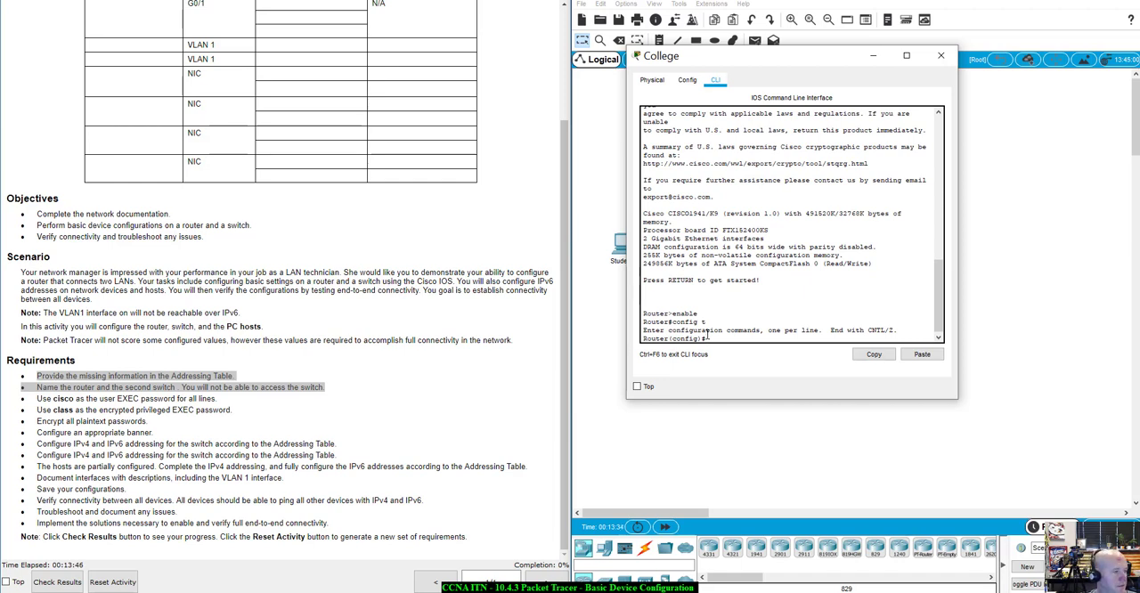
pyautogui.write('ho')
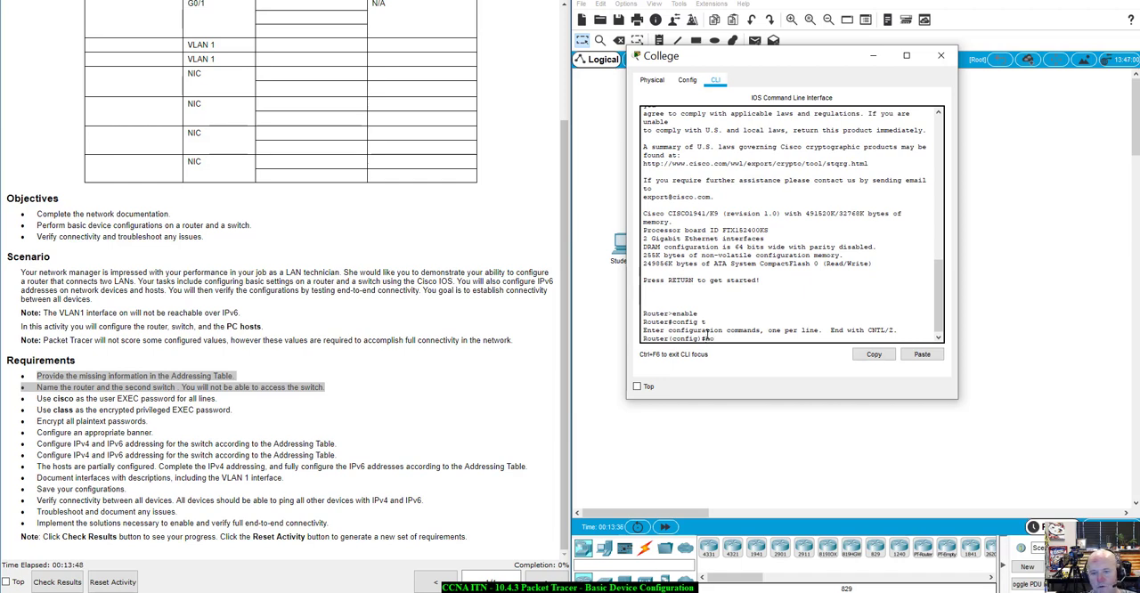
pyautogui.write('stname Colleg')
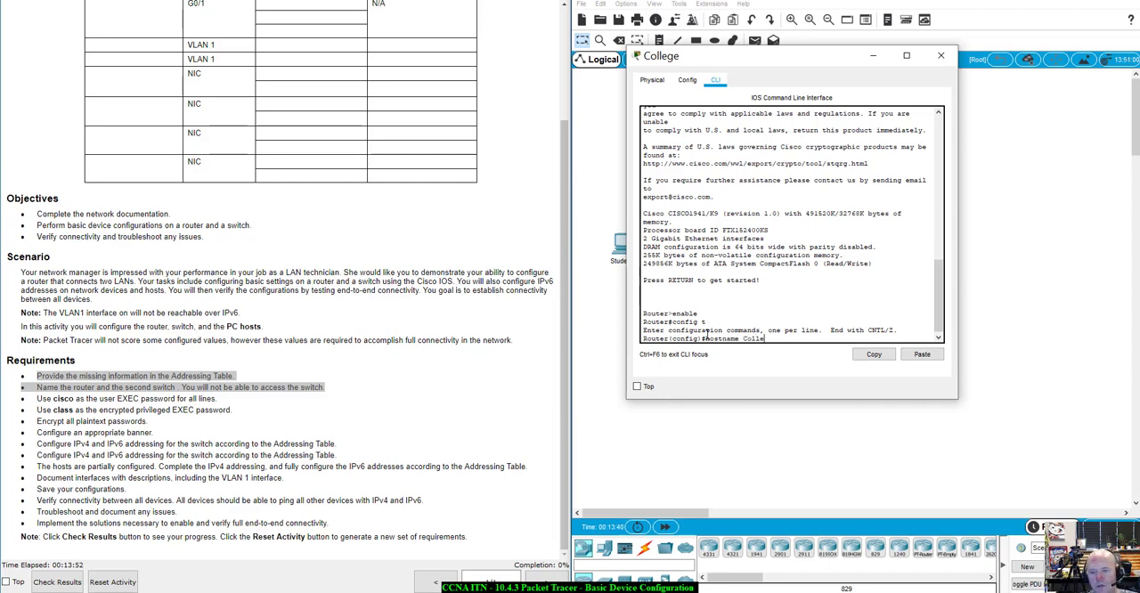
pyautogui.press('Tab')
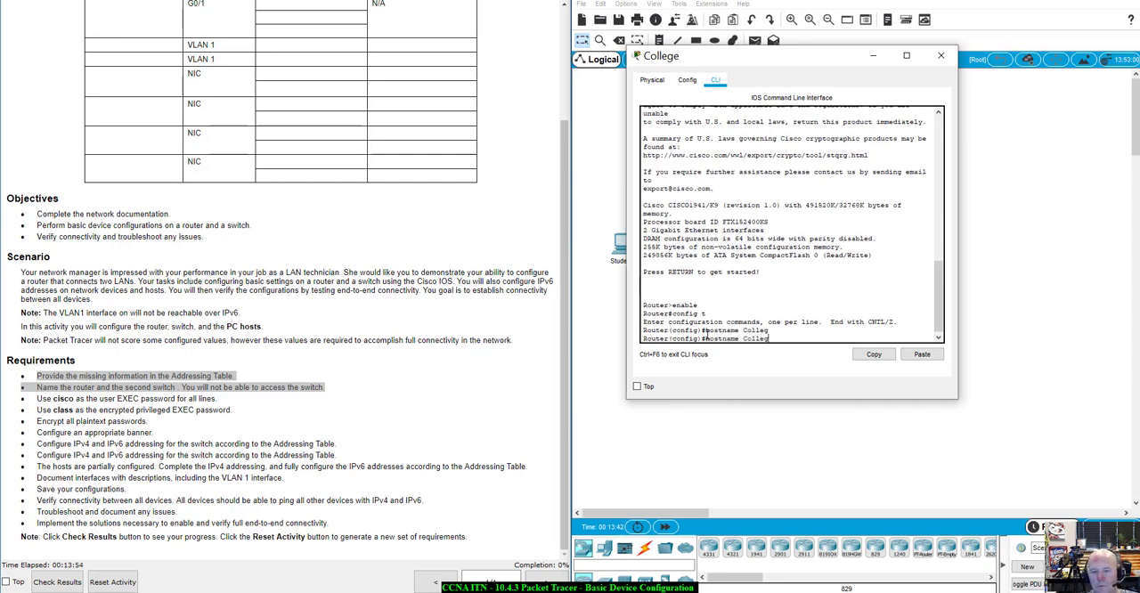
pyautogui.press('BackSpace')
pyautogui.press('BackSpace')
pyautogui.press('BackSpace')
pyautogui.press('BackSpace')
pyautogui.press('BackSpace')
pyautogui.press('BackSpace')
pyautogui.press('BackSpace')
pyautogui.press('BackSpace')
pyautogui.press('BackSpace')
pyautogui.press('BackSpace')
pyautogui.press('BackSpace')
pyautogui.press('BackSpace')
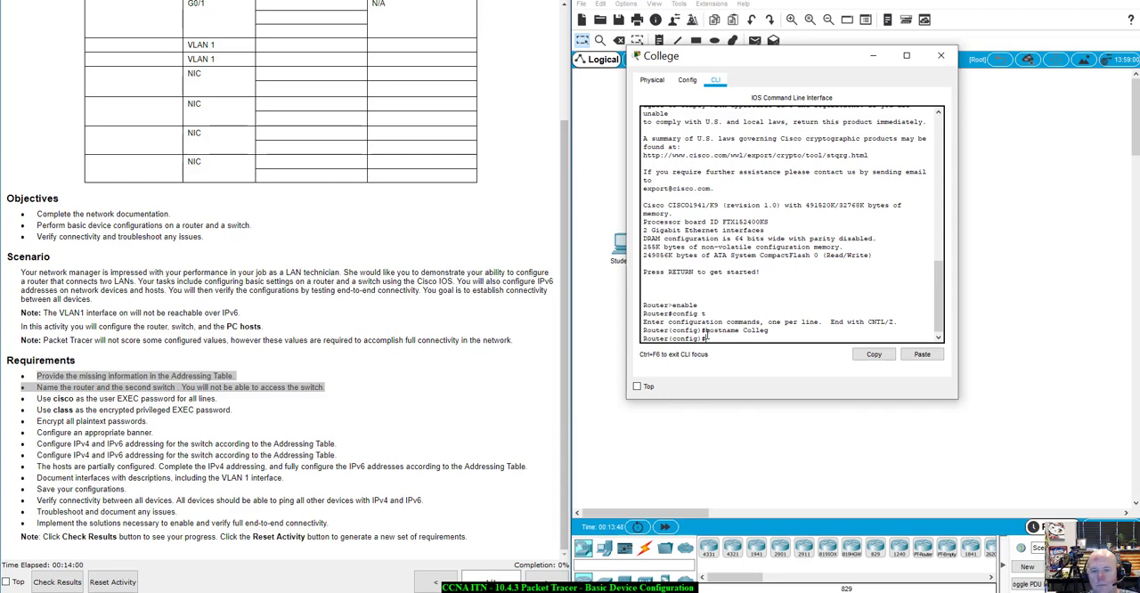
# Set the router's hostname to College, correct any typing mistake in the command, and check the name in the prompt
pyautogui.write('hostname College')
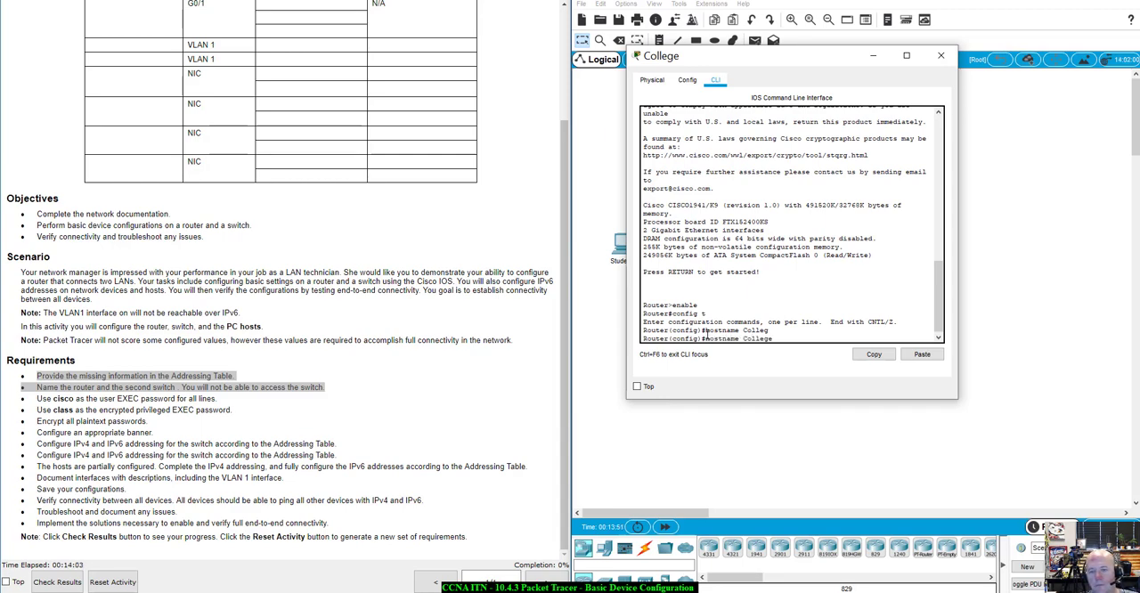
pyautogui.press('Return')
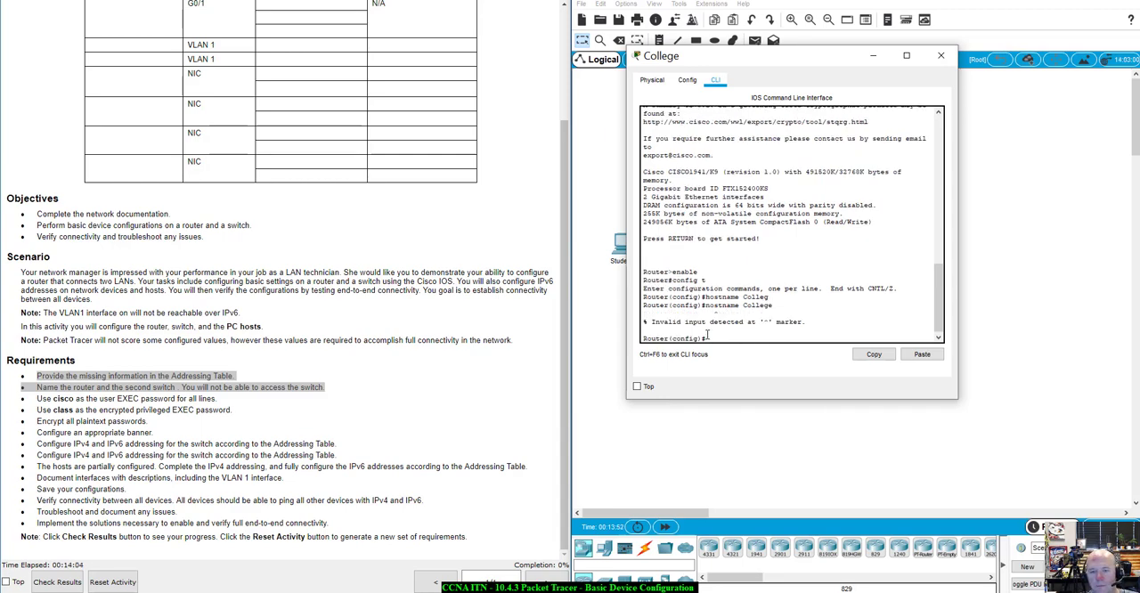
pyautogui.press('Up')
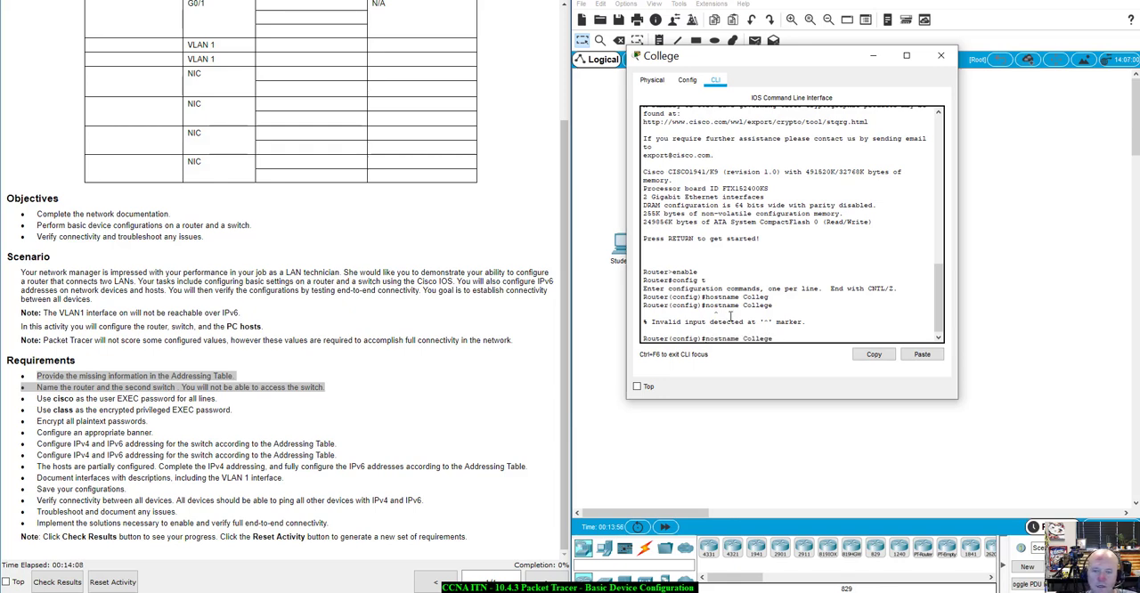
pyautogui.press('BackSpace')
pyautogui.write('h')
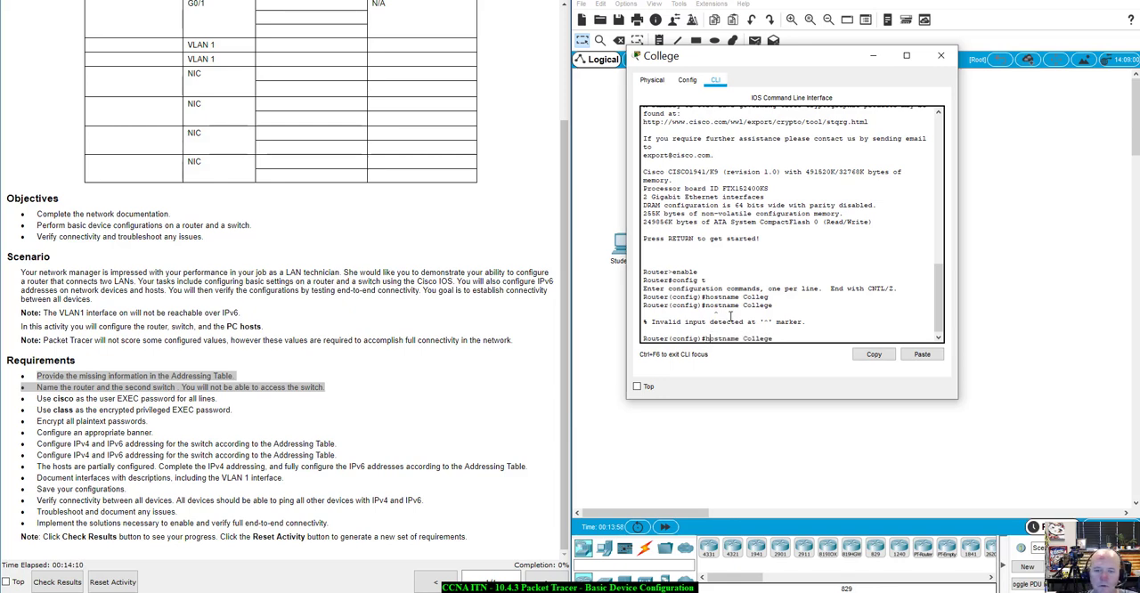
pyautogui.press('Return')
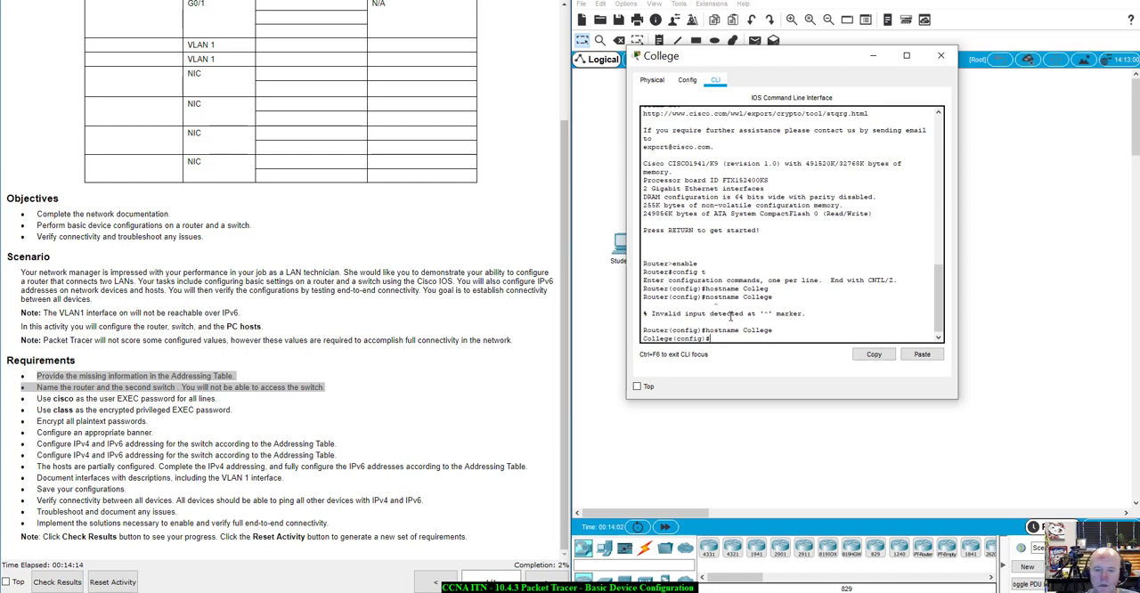
pyautogui.moveTo(674, 339); pyautogui.dragTo(644, 339)
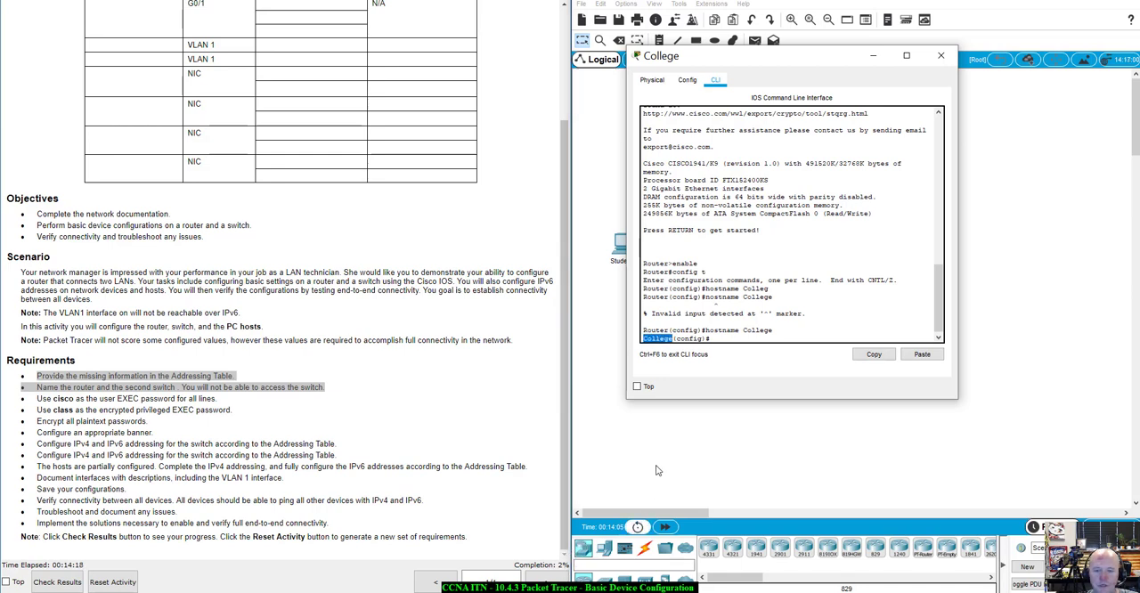
pyautogui.click(717, 339)
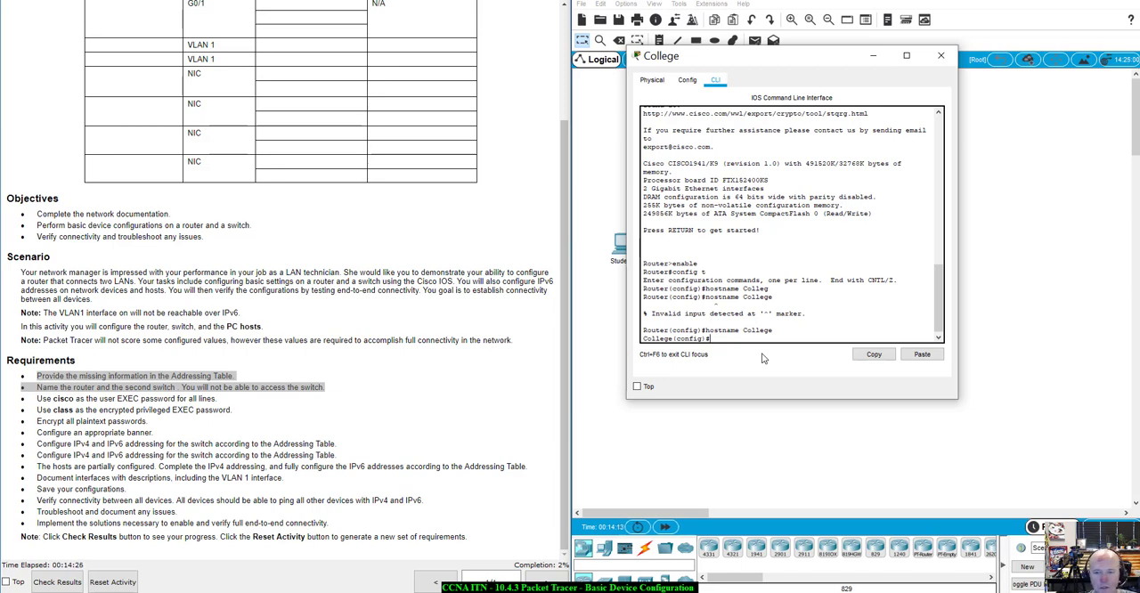
# Enter interface configuration mode for g0/0 on the College router
pyautogui.write('intg')
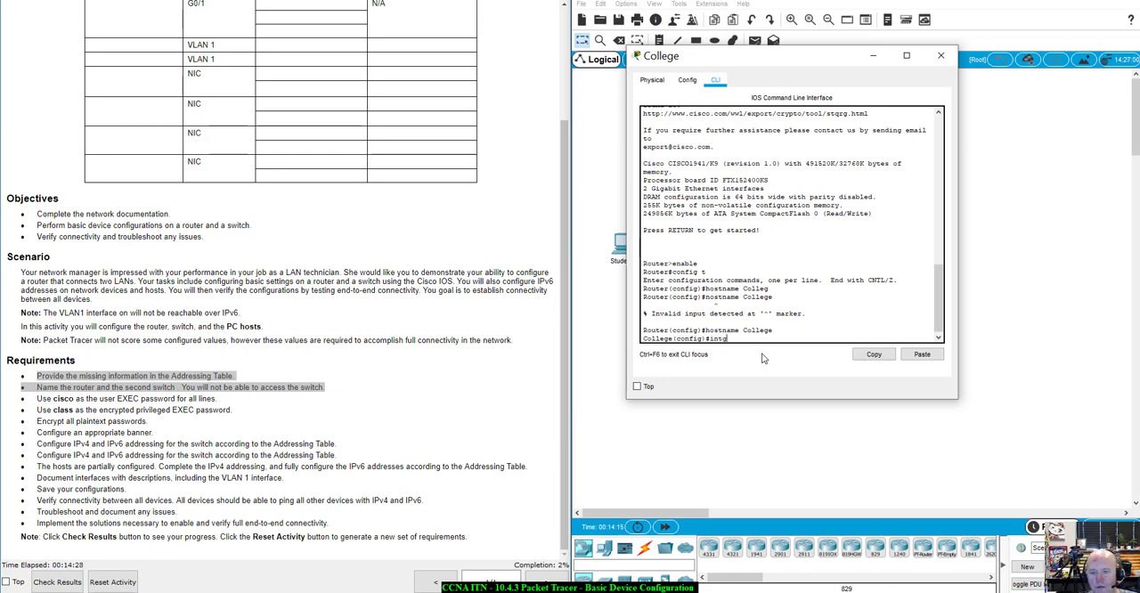
pyautogui.press('Tab')
pyautogui.write('g0/')
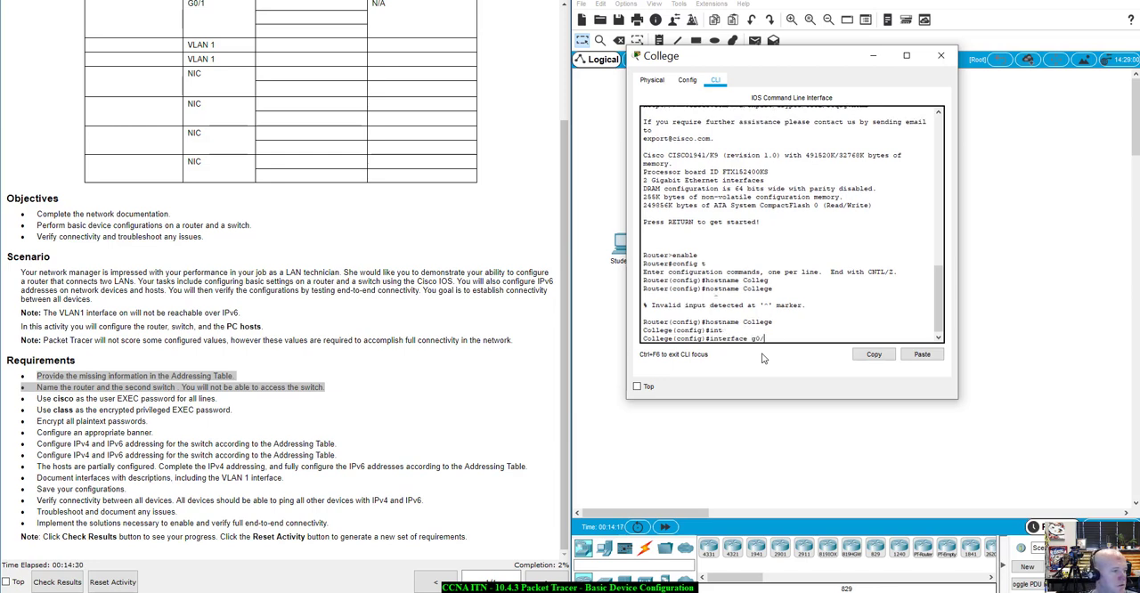
pyautogui.write('0')
pyautogui.press('Return')
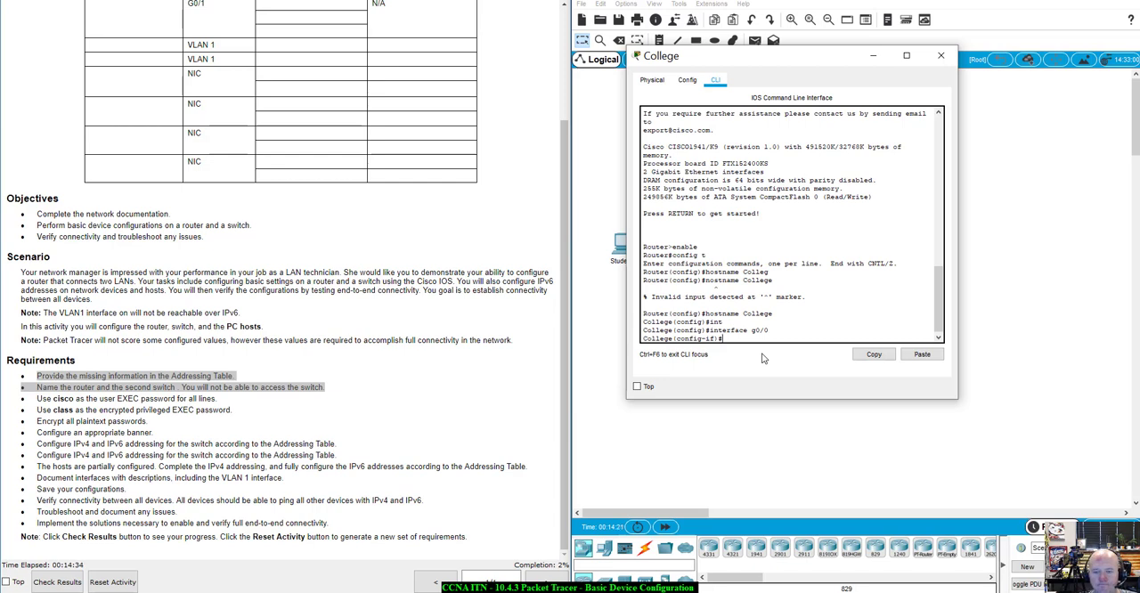
# Set the description of the College router's g0/0 interface to "To Class-A"
pyautogui.write('de')
pyautogui.press('Tab')
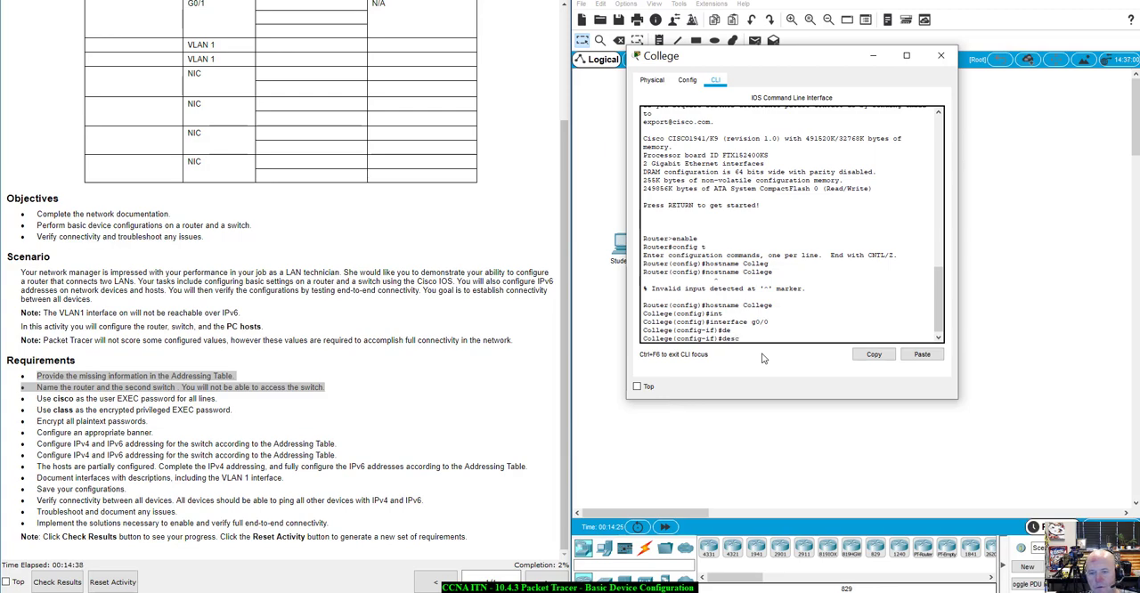
pyautogui.write('sc')
pyautogui.press('Tab')
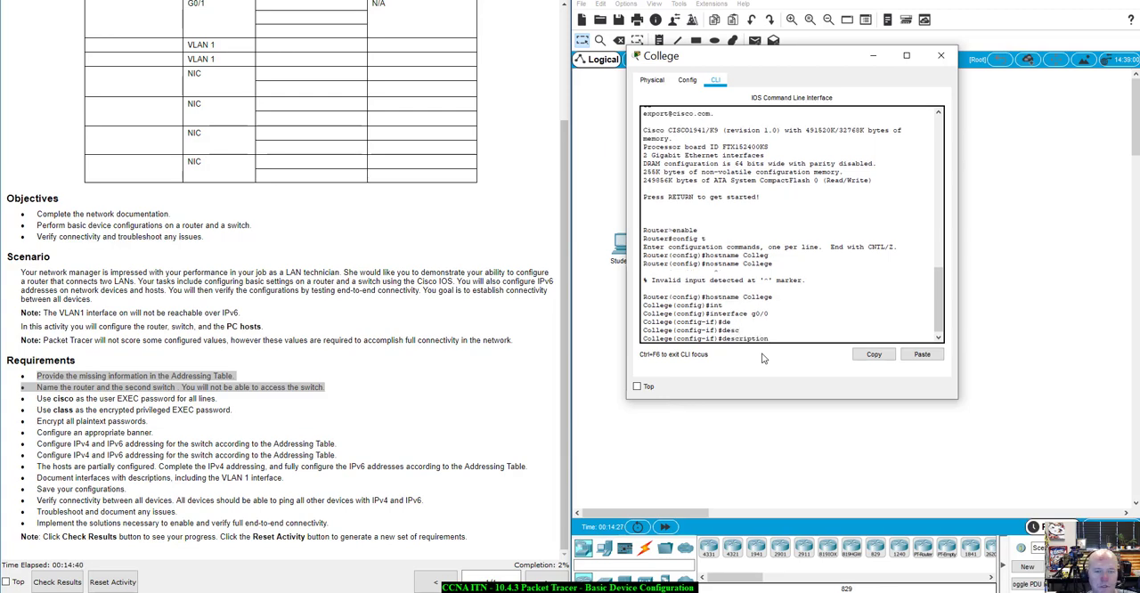
pyautogui.moveTo(757, 59); pyautogui.dragTo(825, 139)
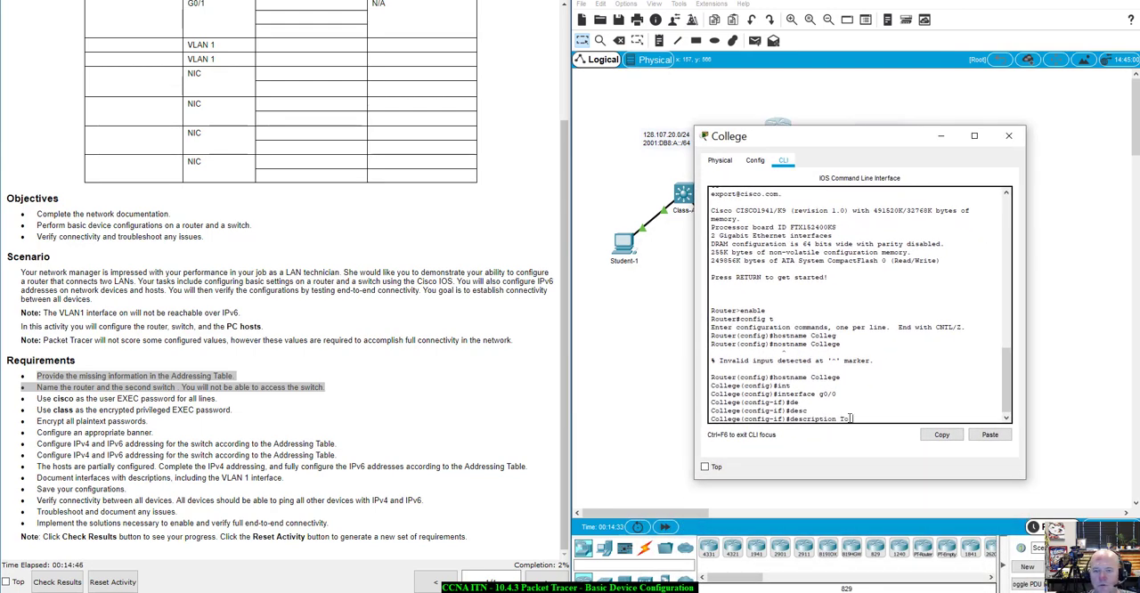
pyautogui.write('Class-A')
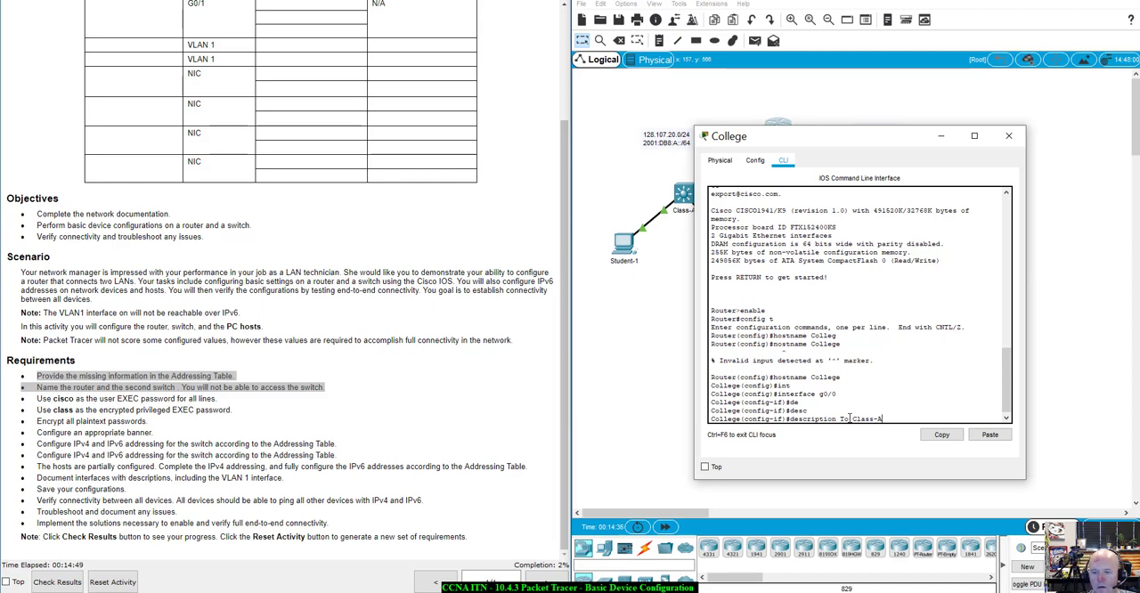
pyautogui.press('Return')
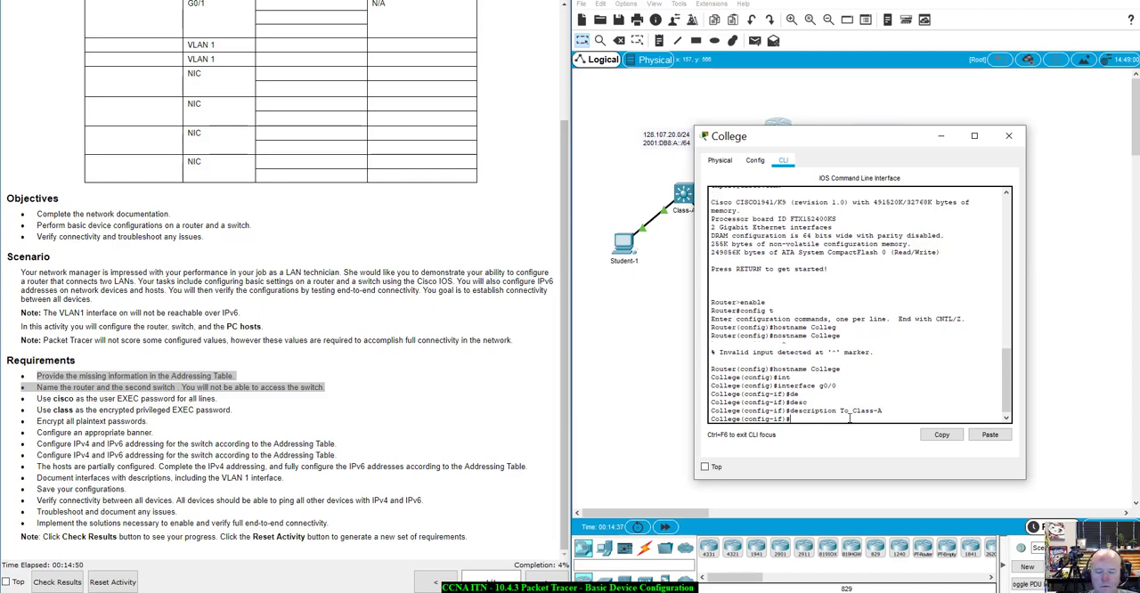
# Assign the IPv4 address 128.107.20.1 with subnet mask 255.255.255.0 to the College router's g0/0 interface
pyautogui.moveTo(882, 138); pyautogui.dragTo(844, 154)
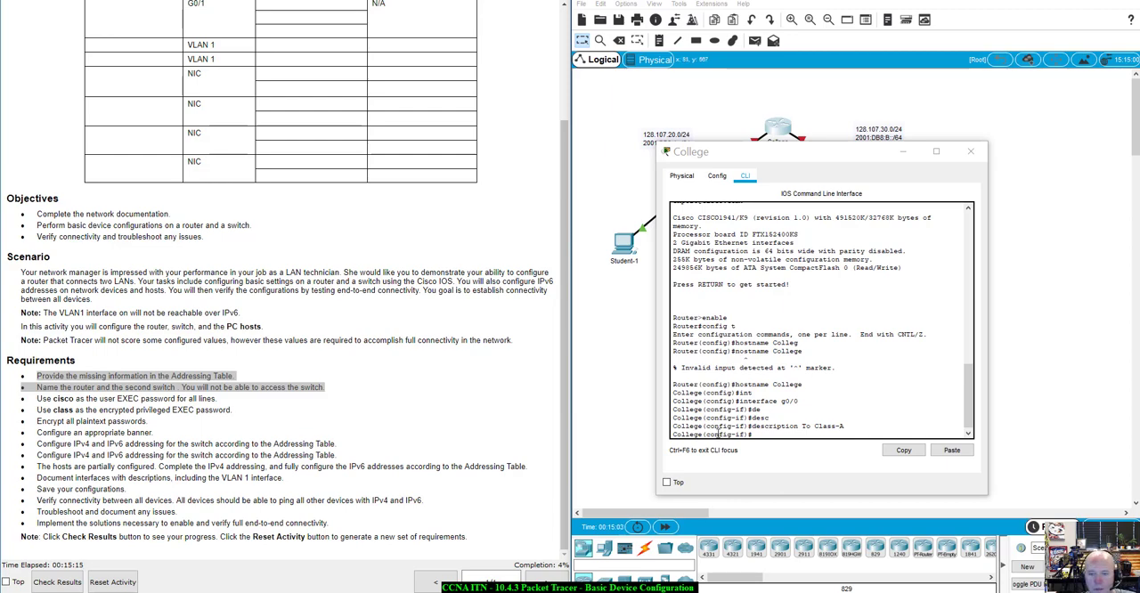
pyautogui.click(766, 435)
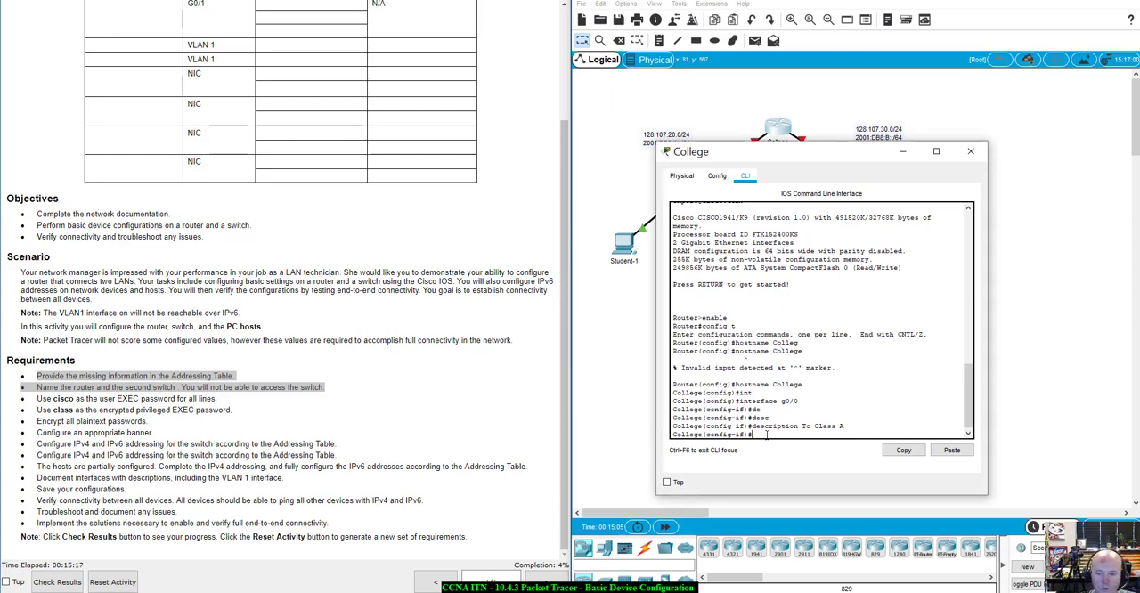
pyautogui.write('ipv')
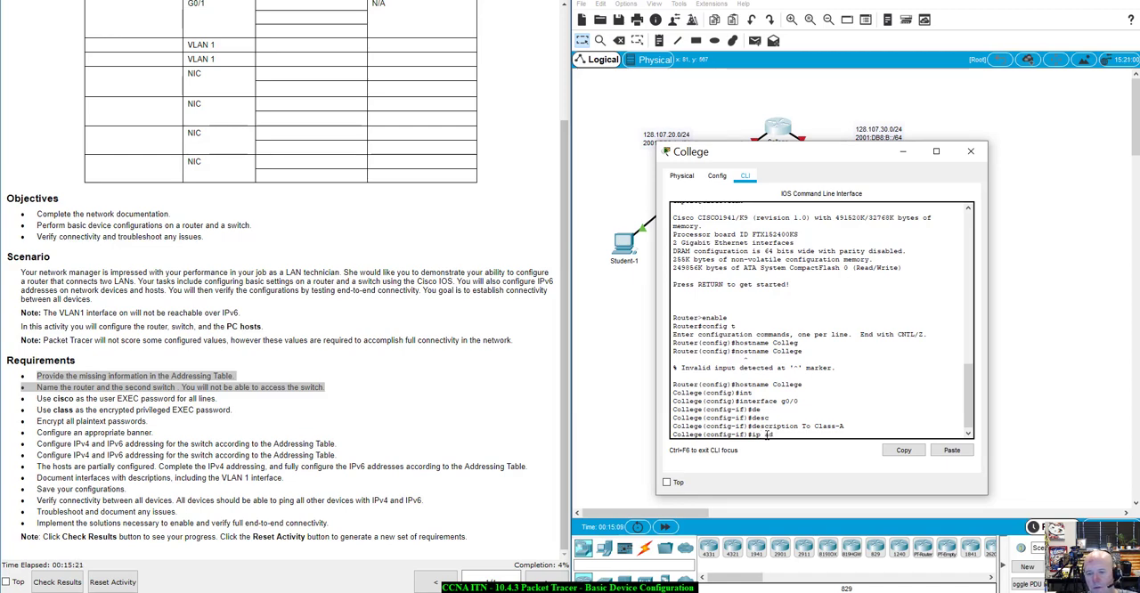
pyautogui.write('d')
pyautogui.press('Tab')
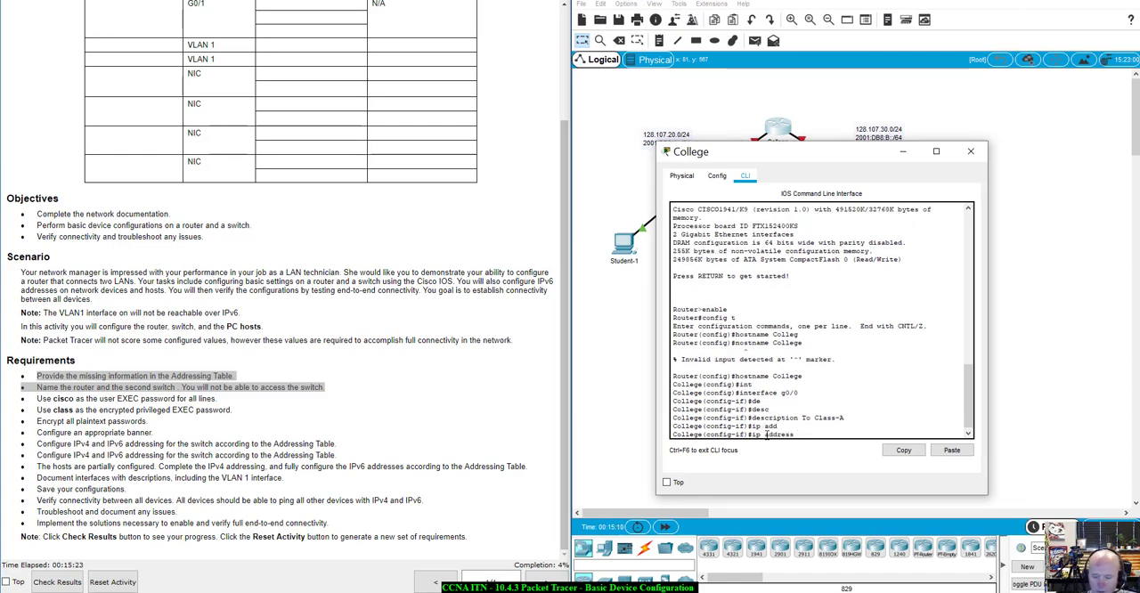
pyautogui.write('128.')
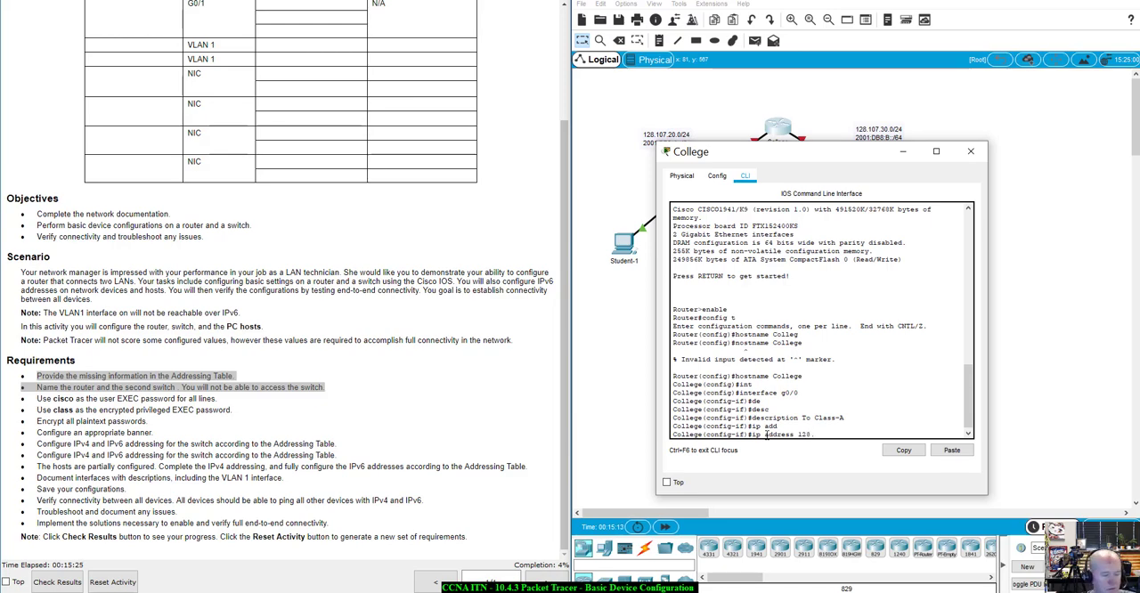
pyautogui.write('107.')
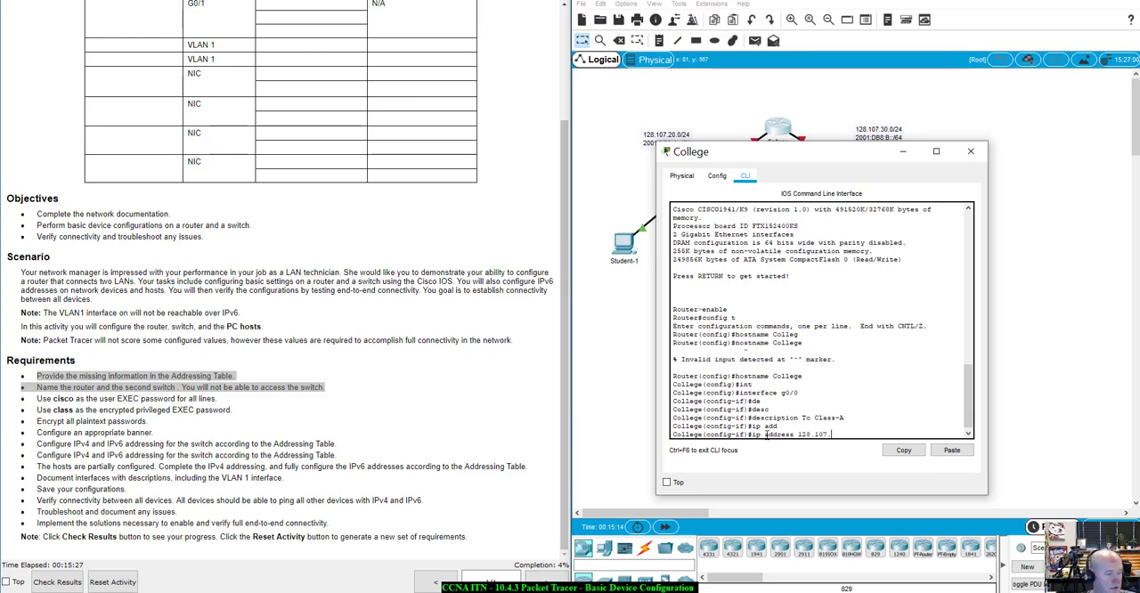
pyautogui.write('20.1')
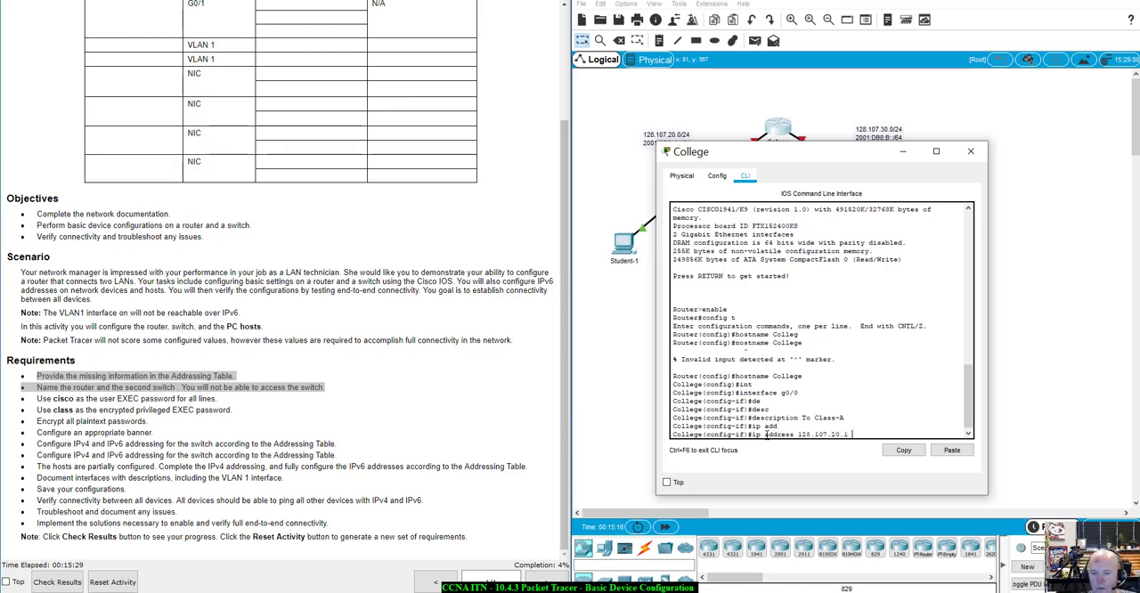
pyautogui.write(' 255.255.255.0')
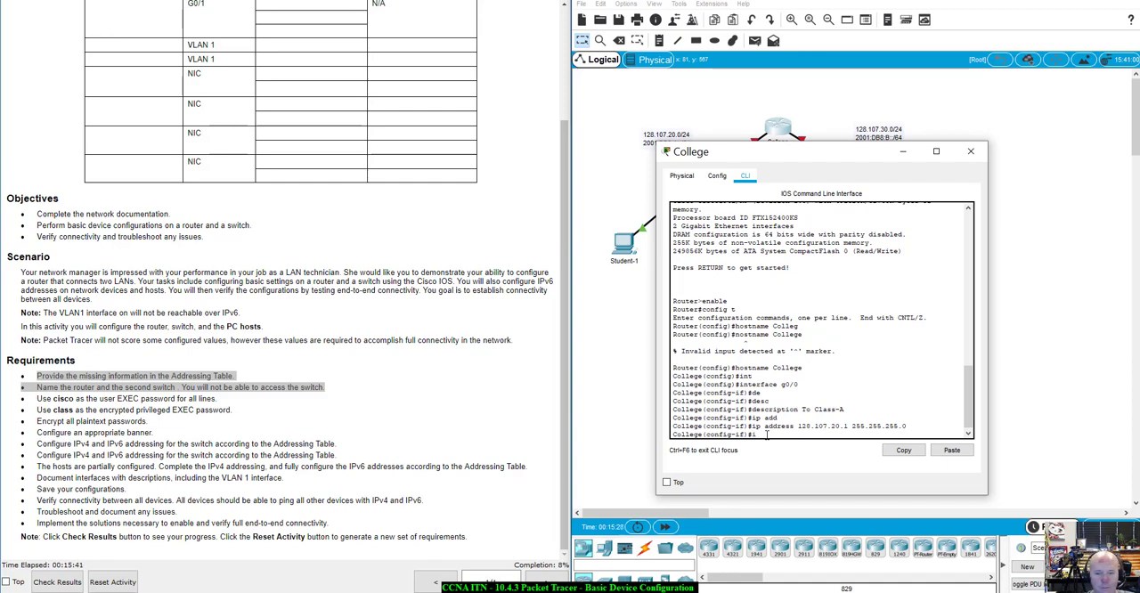
# Assign the IPv6 address 2001:DB8:A::1/64 to the College router's g0/0 interface
pyautogui.write('6 add')
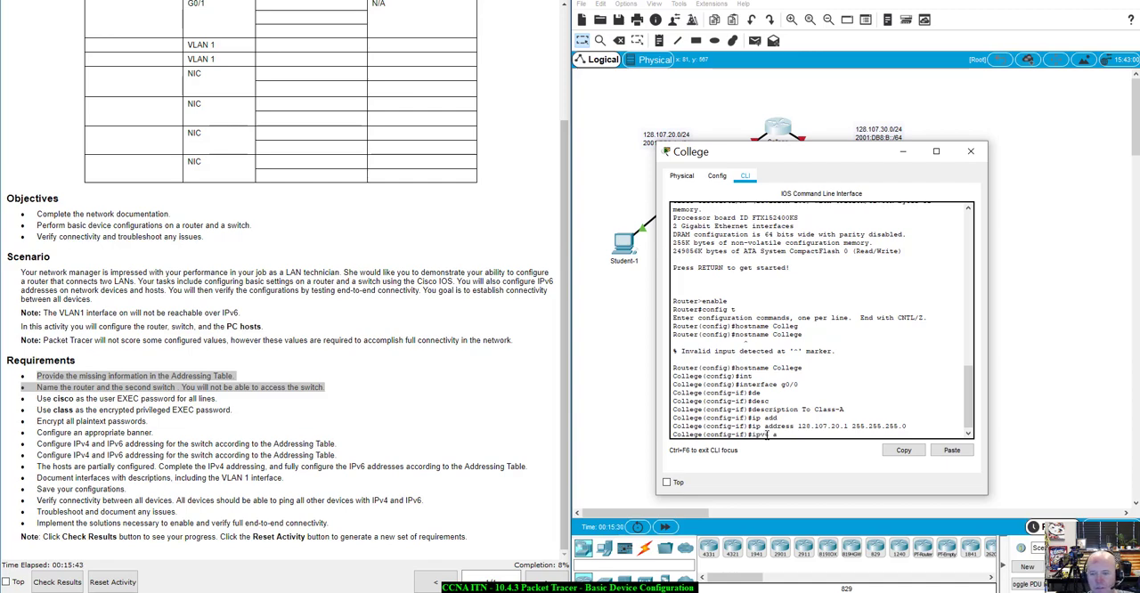
pyautogui.press('Tab')
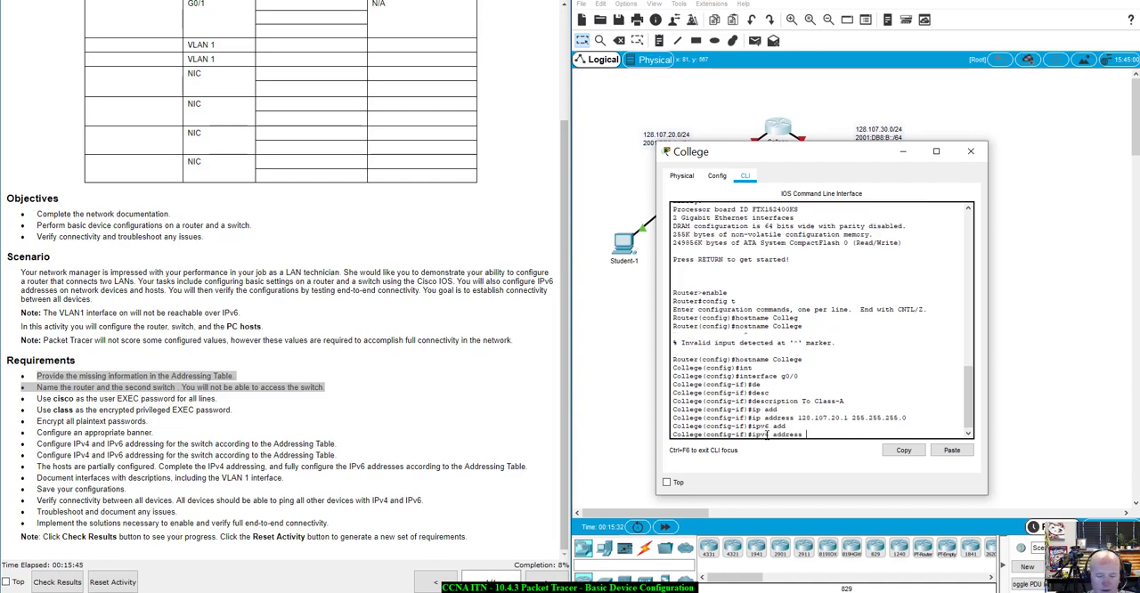
pyautogui.write('2001')
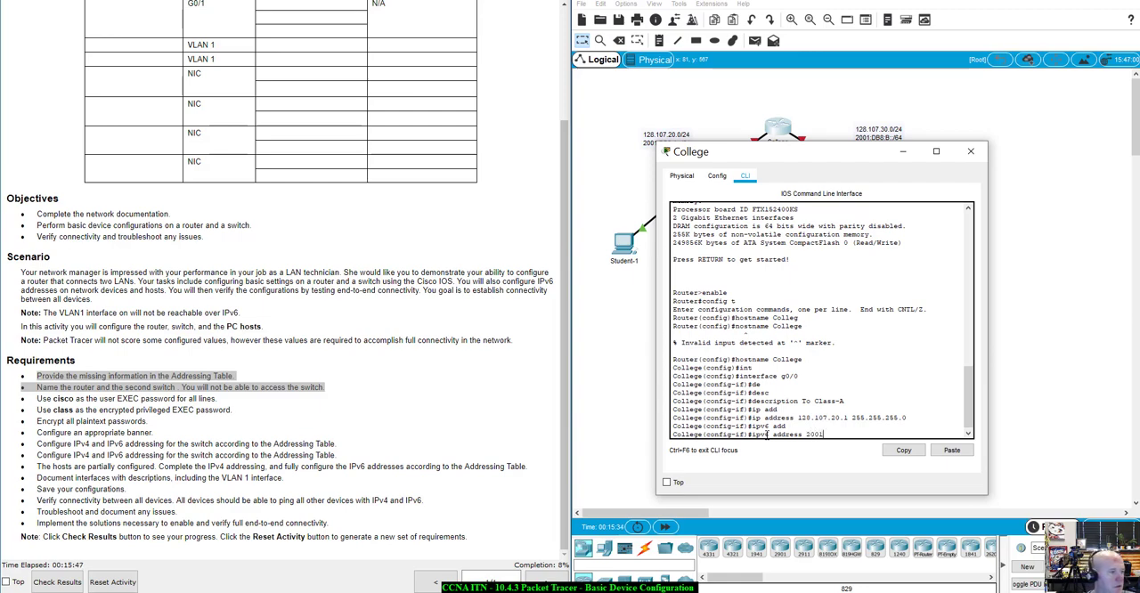
pyautogui.write(':DB8')
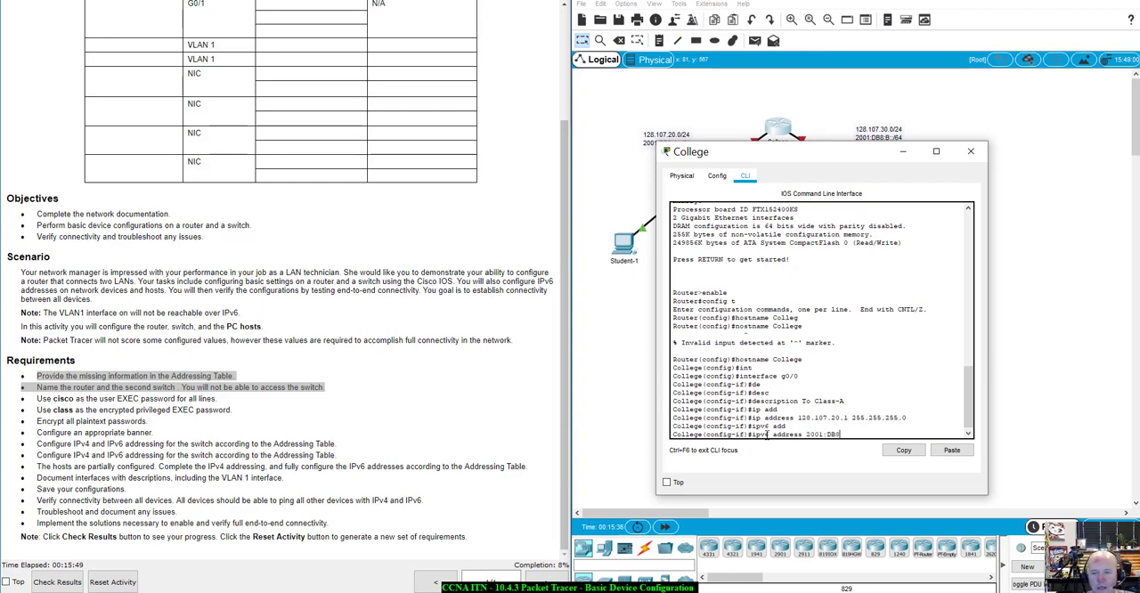
pyautogui.write(':A::1')
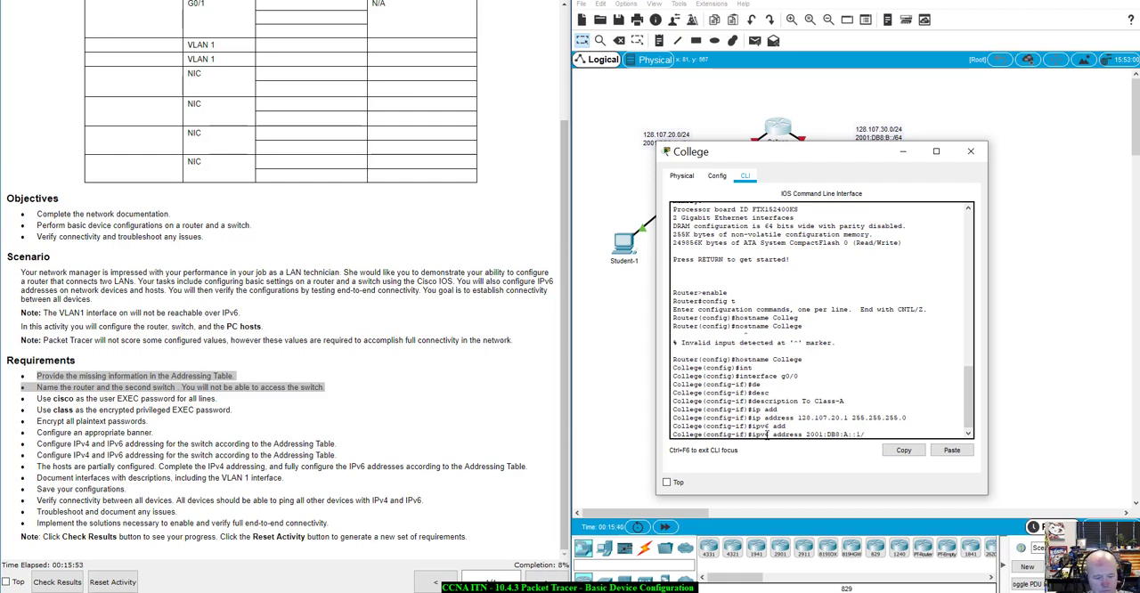
pyautogui.write('/64')
pyautogui.press('Return')
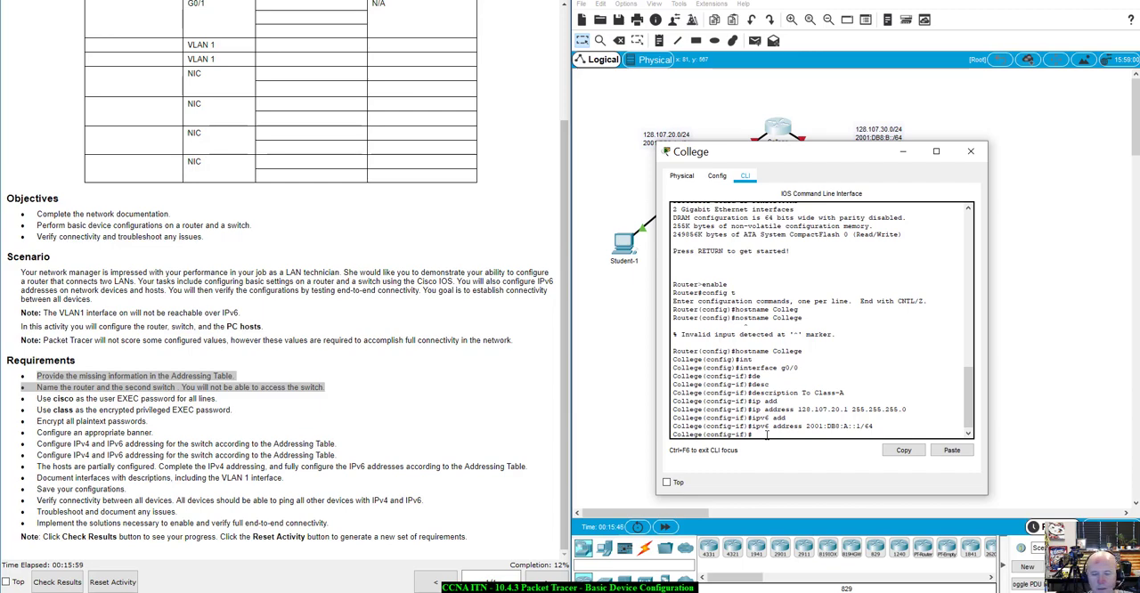
# Try to set the link-local address on g0/0 with the command ipv6 FE80:1 link-local
pyautogui.write('ipv6')
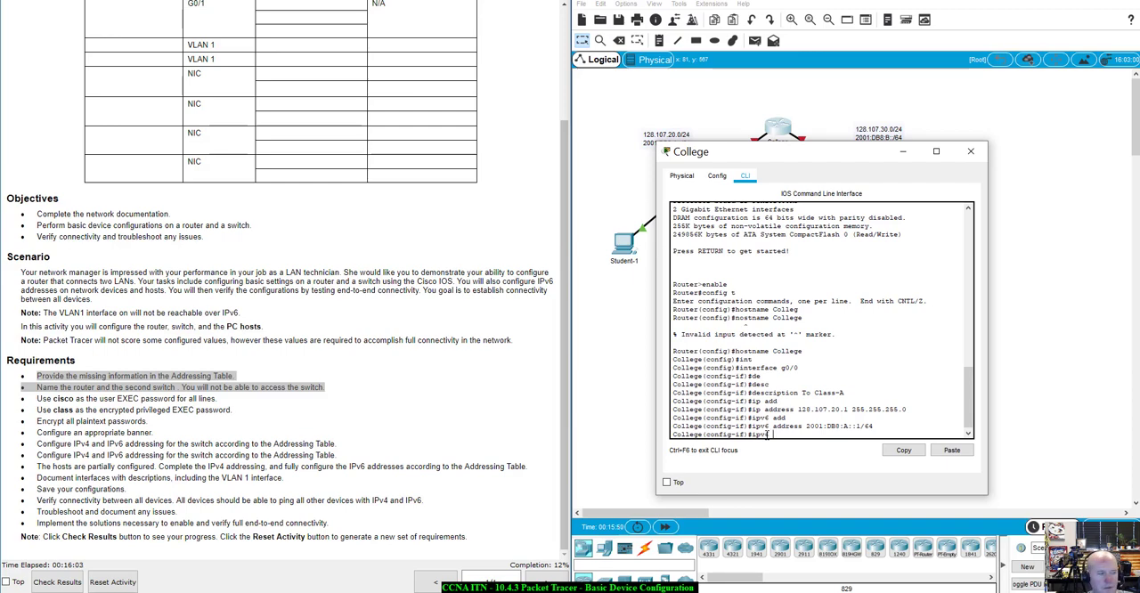
pyautogui.write(' FE')
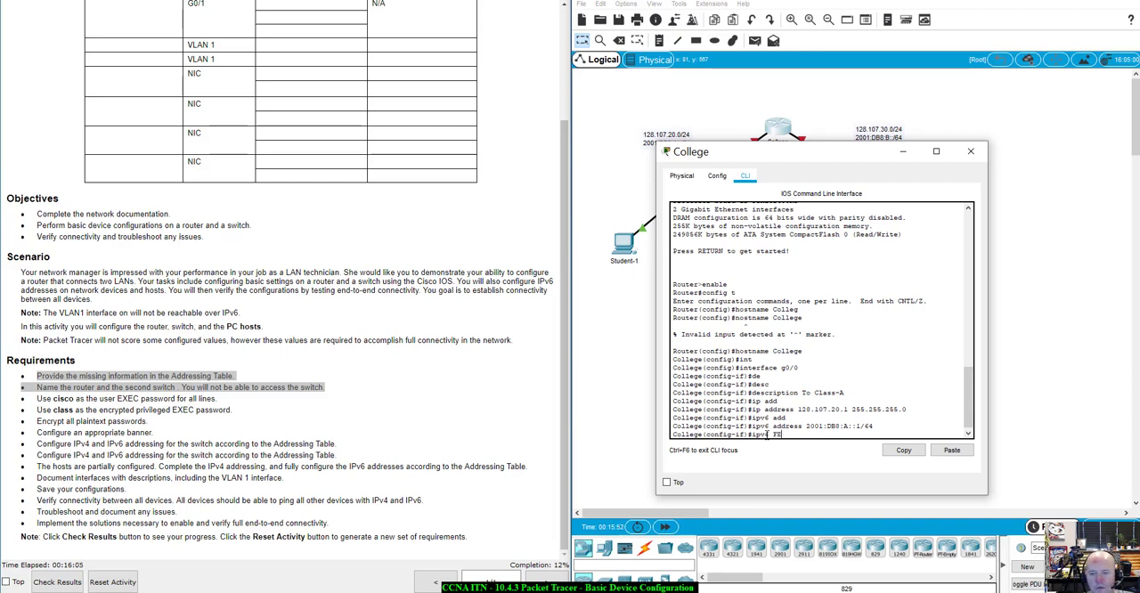
pyautogui.write('80')
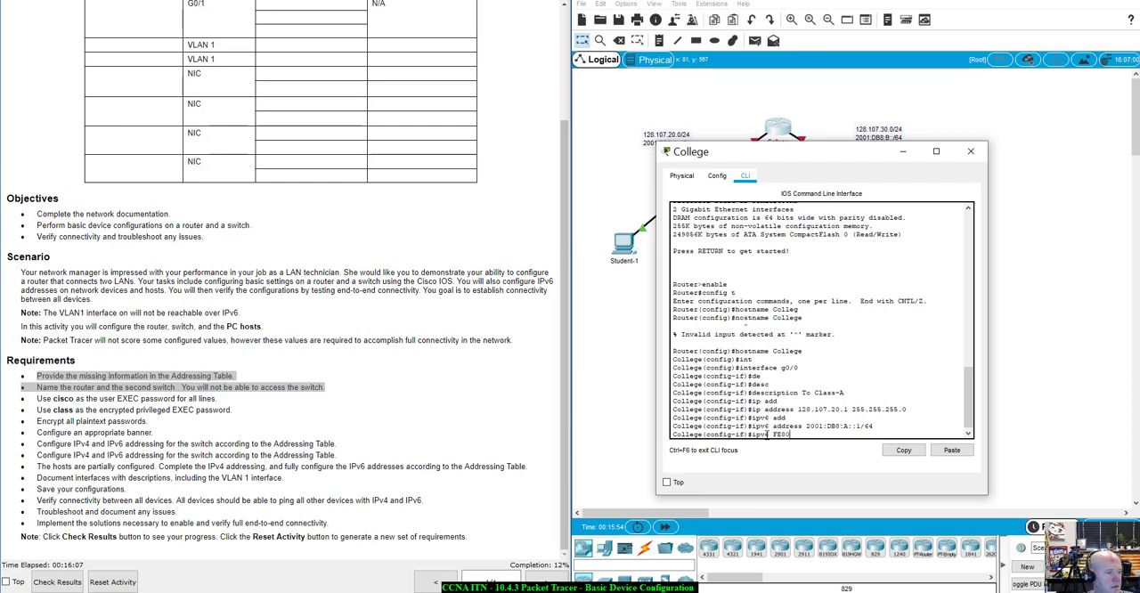
pyautogui.write('::1 ')
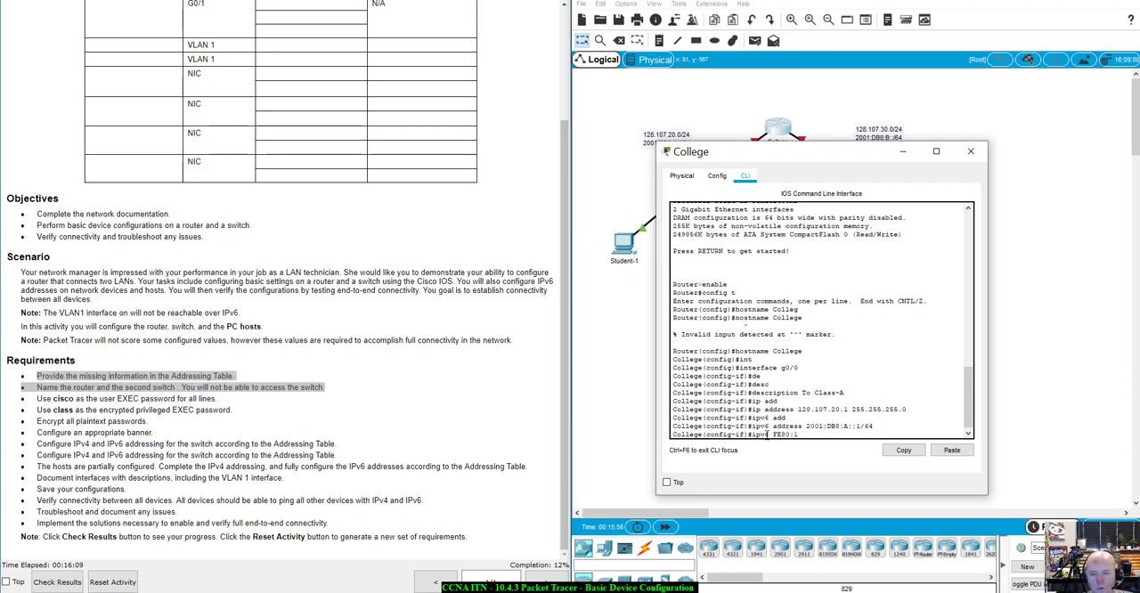
pyautogui.write('link')
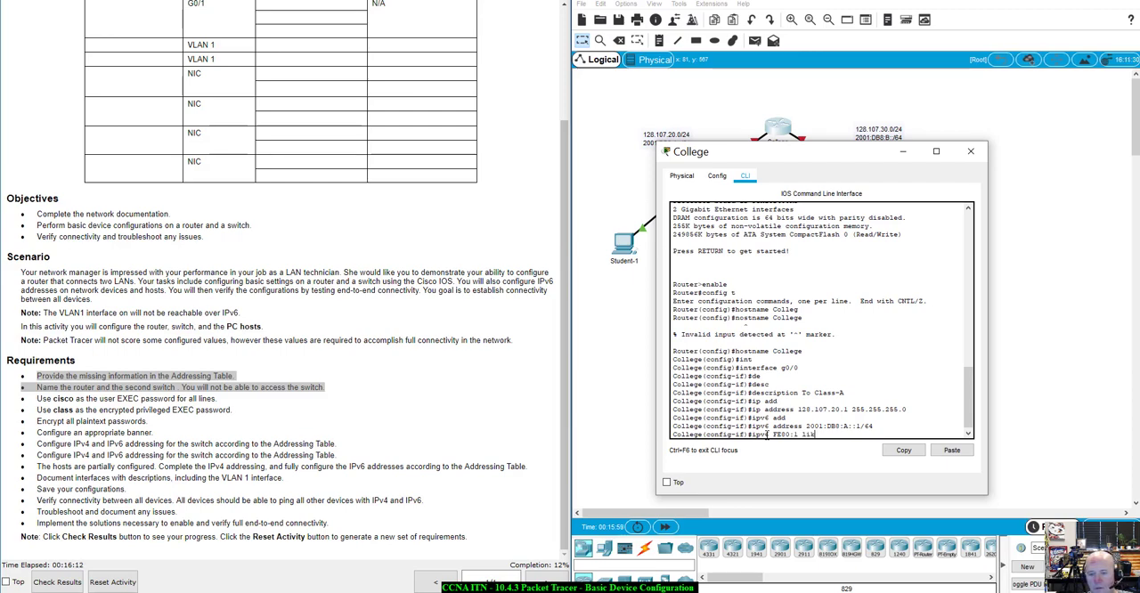
pyautogui.press('Tab')
pyautogui.press('BackSpace')
pyautogui.write('nk')
pyautogui.press('Tab')
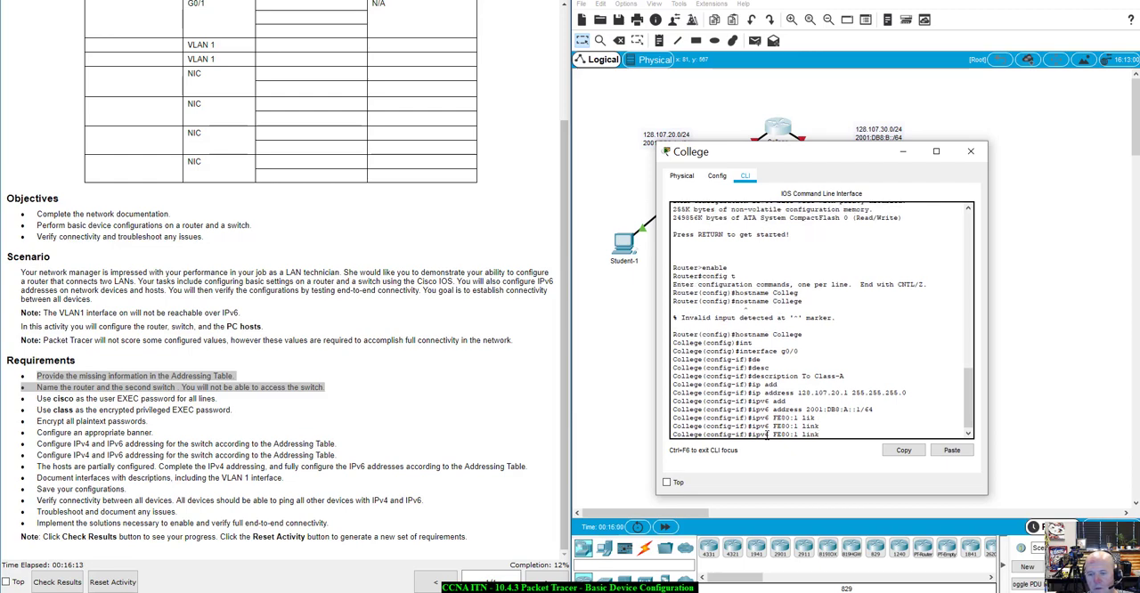
pyautogui.write('-lo')
pyautogui.press('Tab')
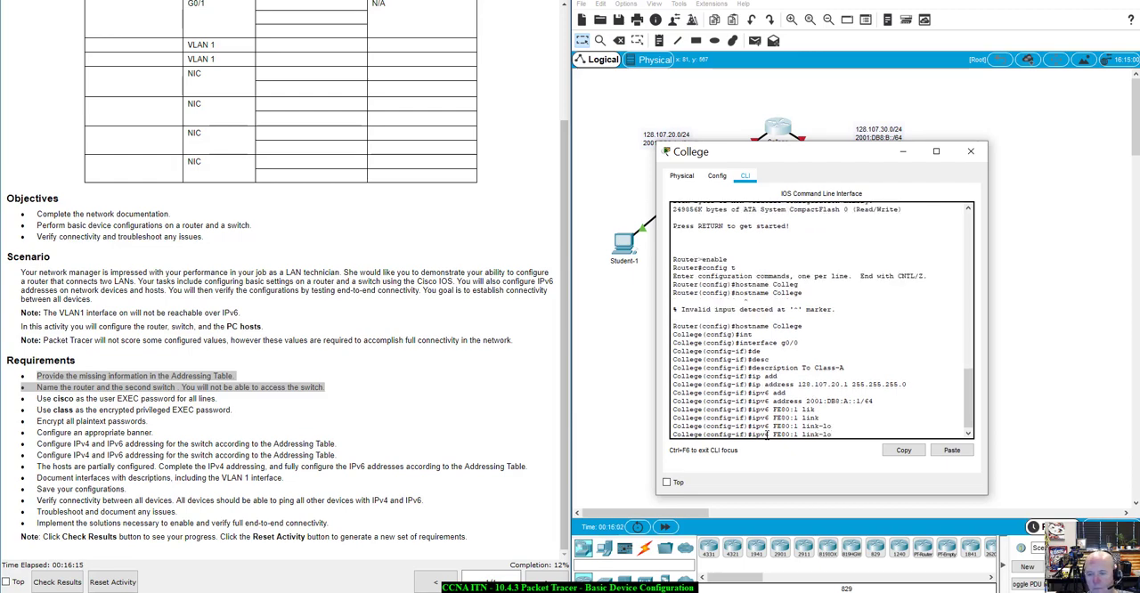
pyautogui.write('cal')
pyautogui.press('Return')
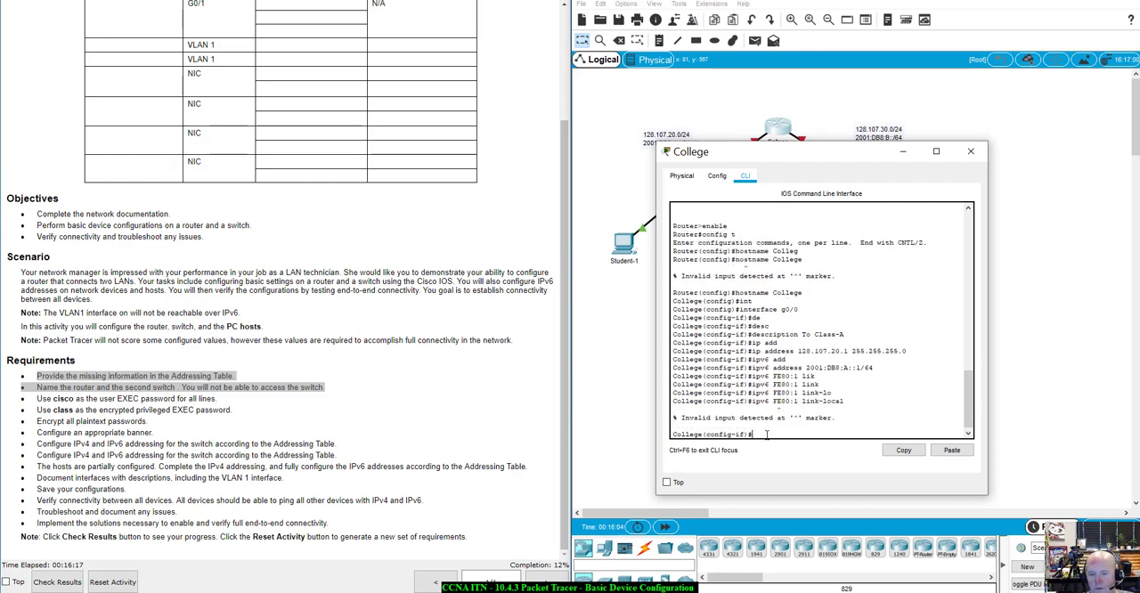
# Insert the missing address keyword into the recalled command and try ipv6 address FE80:1 link-local on g0/0
pyautogui.press('Up')
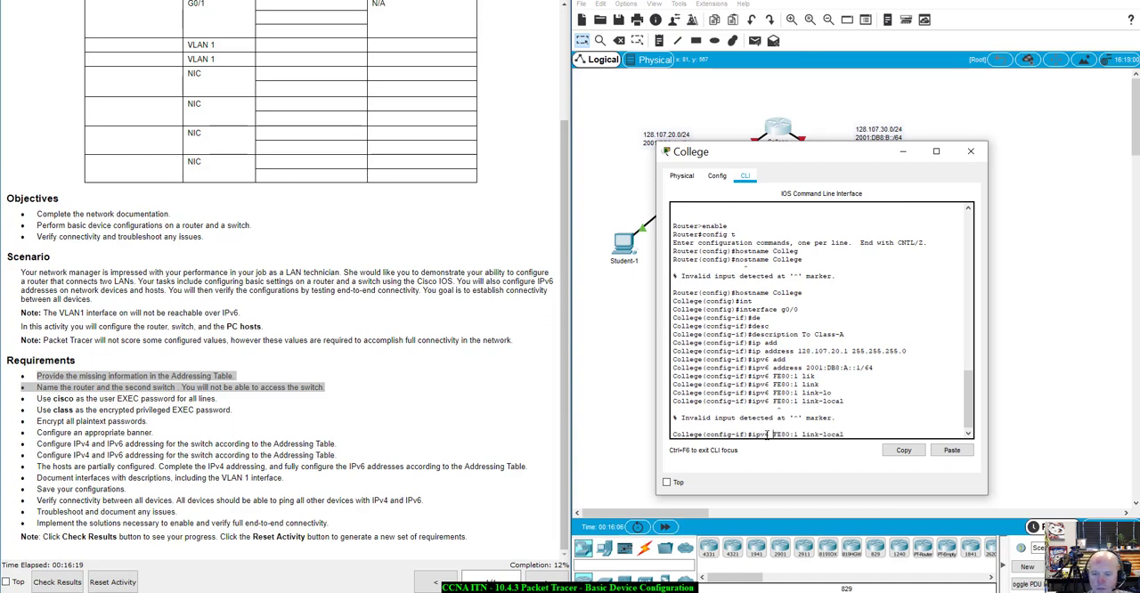
pyautogui.write('ad')
pyautogui.press('Tab')
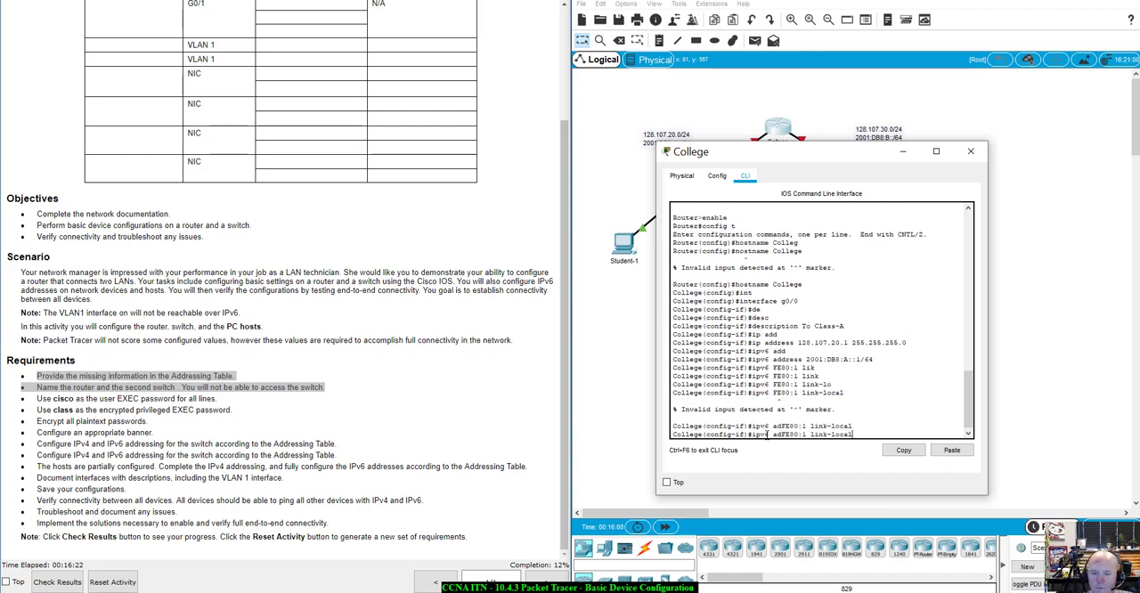
pyautogui.write('dre')
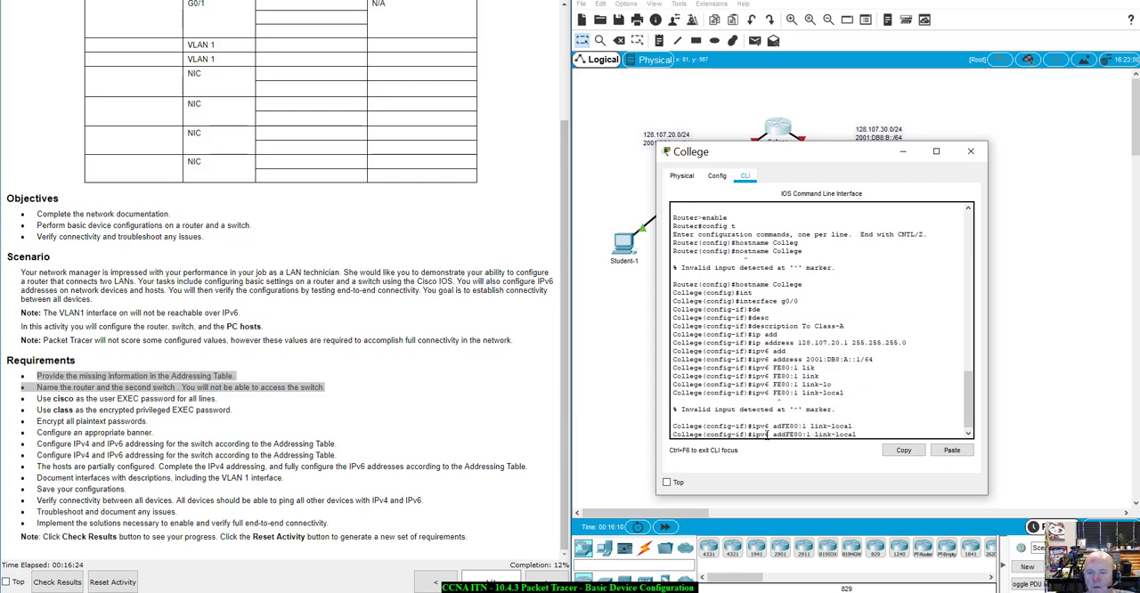
pyautogui.write('ss')
pyautogui.press('Return')
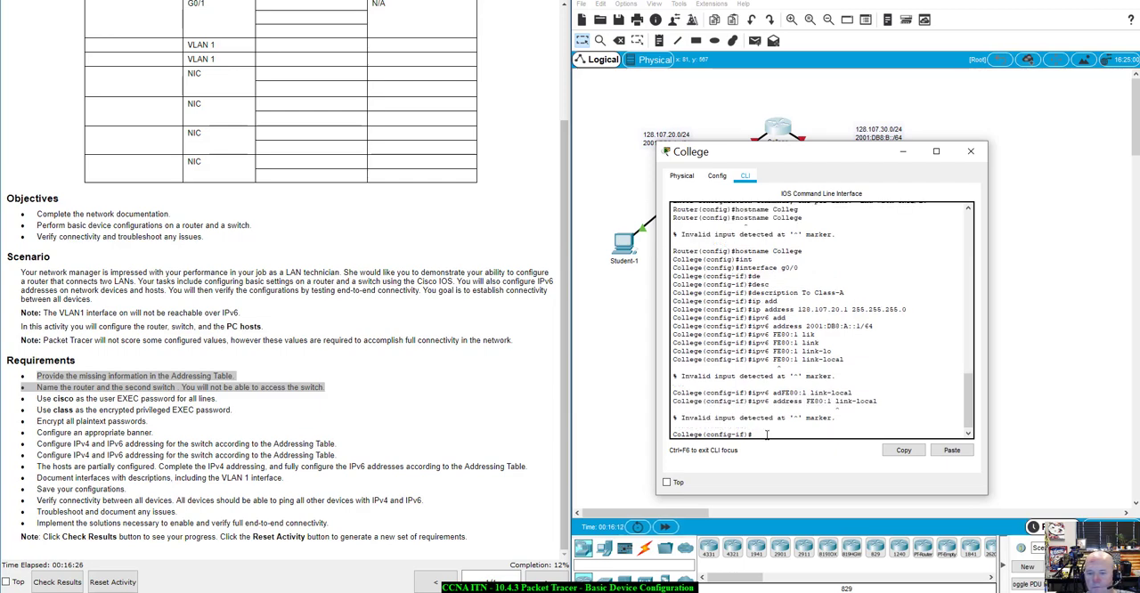
# Clear the recalled faulty command and set g0/0's link-local address with ipv6 address FE80::1 link-local
pyautogui.press('Up')
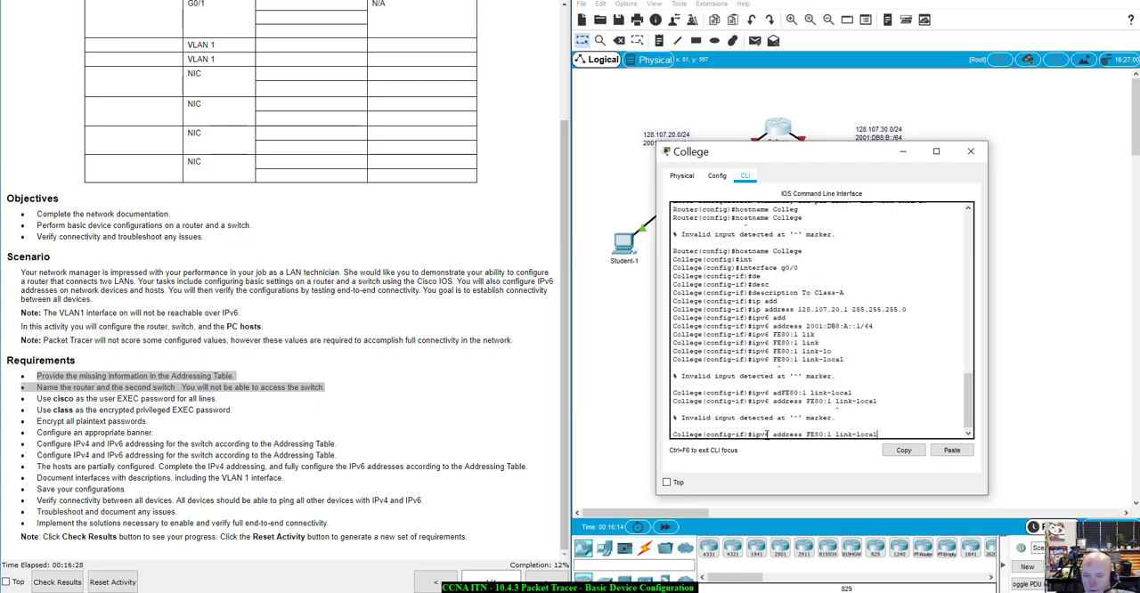
pyautogui.press('BackSpace')
pyautogui.press('BackSpace')
pyautogui.press('BackSpace')
pyautogui.press('BackSpace')
pyautogui.press('BackSpace')
pyautogui.press('BackSpace')
pyautogui.press('BackSpace')
pyautogui.press('BackSpace')
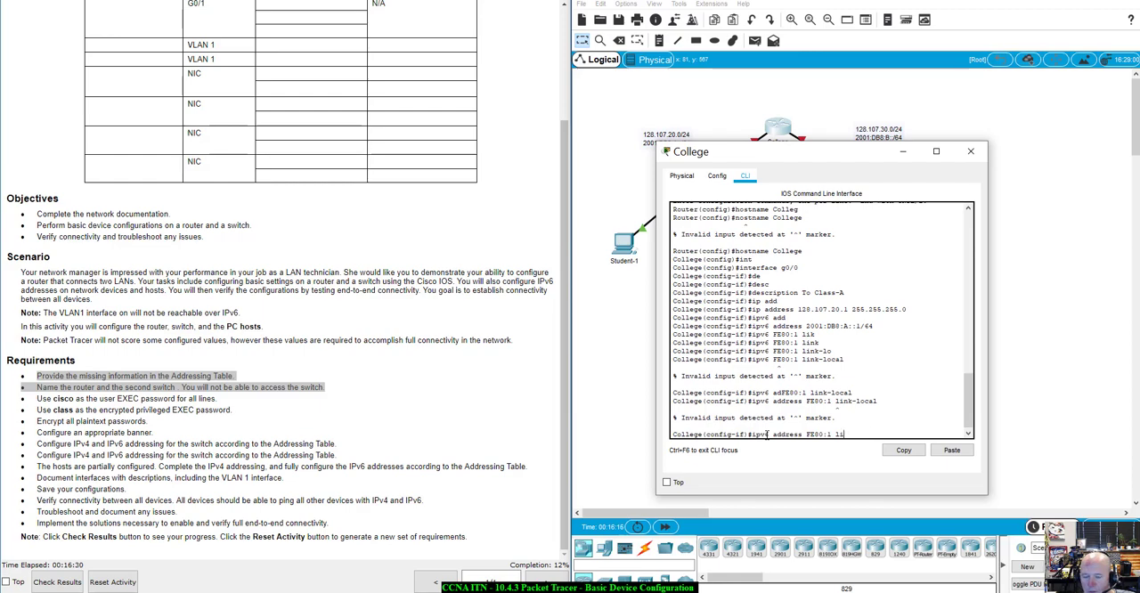
pyautogui.press('BackSpace')
pyautogui.press('BackSpace')
pyautogui.press('BackSpace')
pyautogui.press('BackSpace')
pyautogui.press('BackSpace')
pyautogui.press('BackSpace')
pyautogui.press('BackSpace')
pyautogui.press('BackSpace')
pyautogui.press('BackSpace')
pyautogui.press('BackSpace')
pyautogui.press('BackSpace')
pyautogui.press('BackSpace')
pyautogui.press('BackSpace')
pyautogui.press('BackSpace')
pyautogui.press('BackSpace')
pyautogui.press('BackSpace')
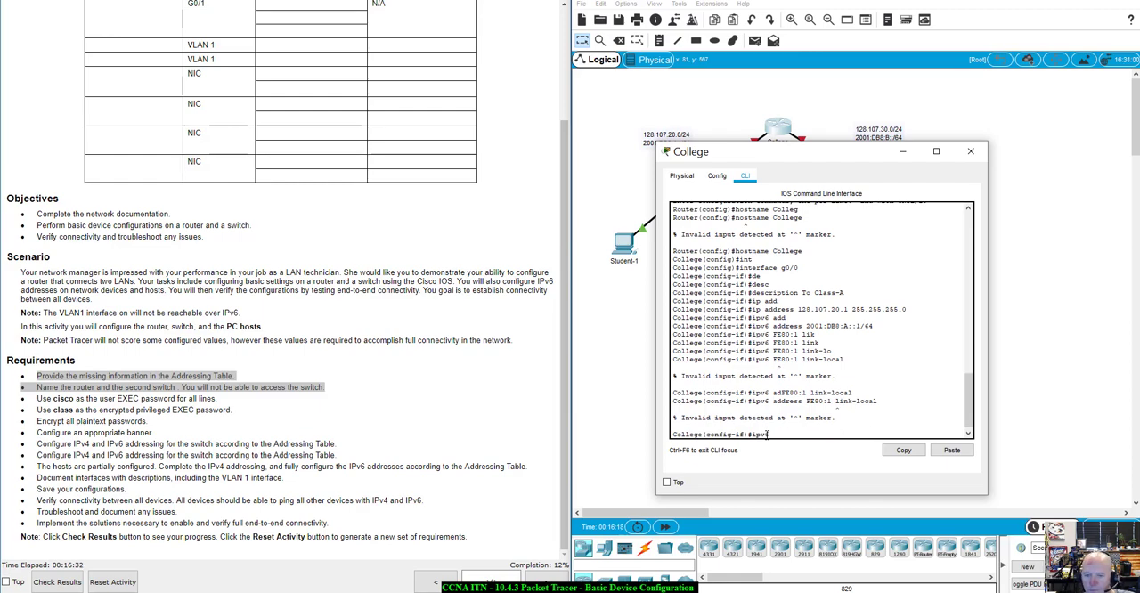
pyautogui.press('BackSpace')
pyautogui.press('BackSpace')
pyautogui.press('BackSpace')
pyautogui.press('BackSpace')
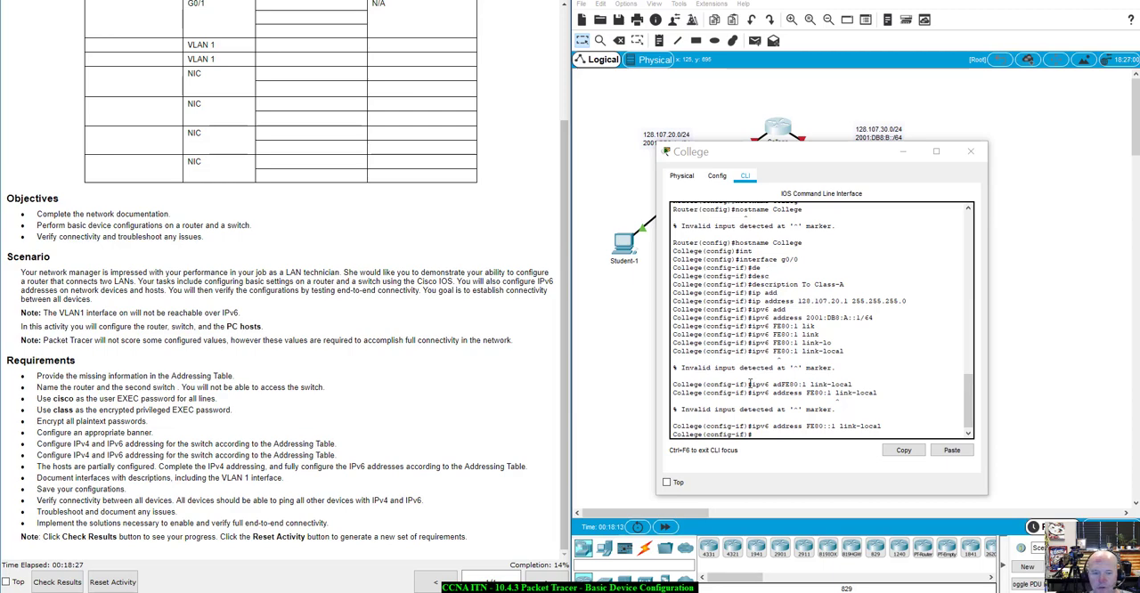
# Enter interface configuration mode for the College router's g0/1 interface
pyautogui.moveTo(826, 153); pyautogui.dragTo(840, 166)
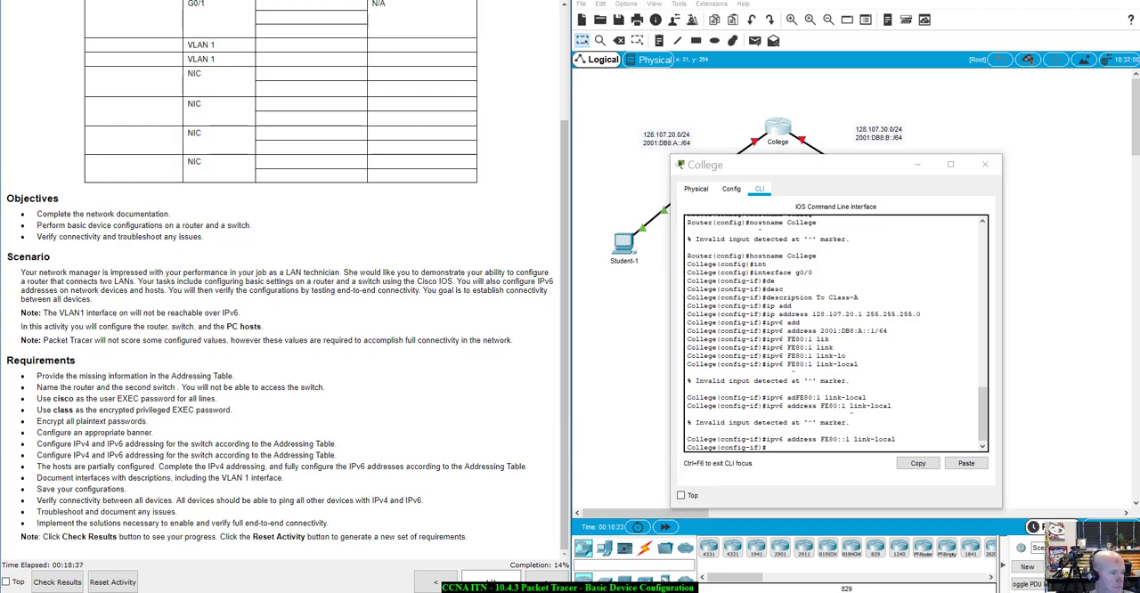
pyautogui.click(789, 447)
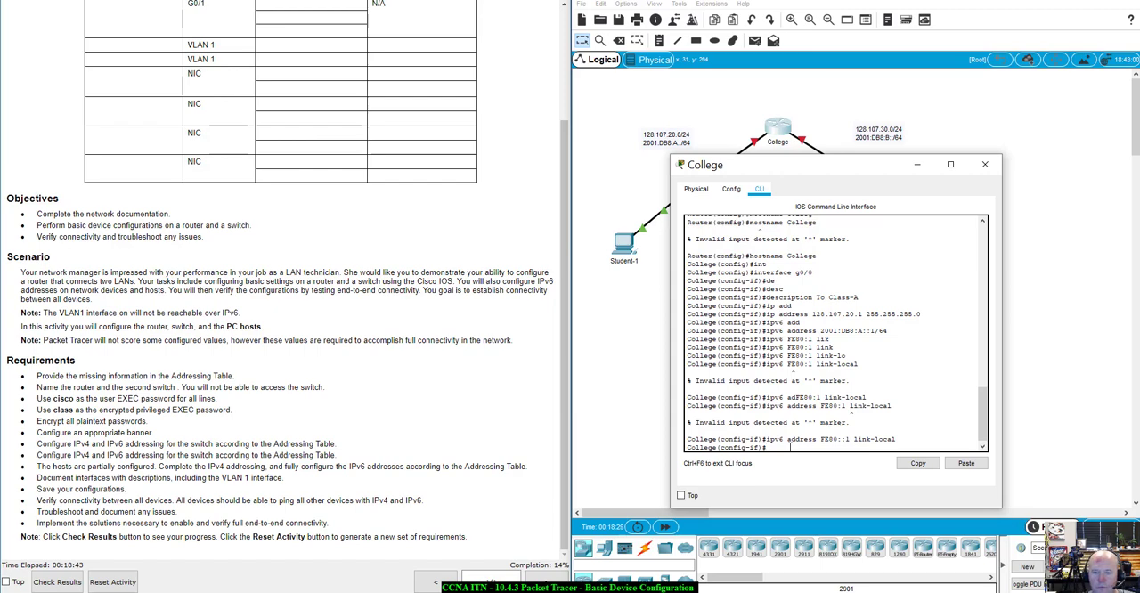
pyautogui.write('int g0/1')
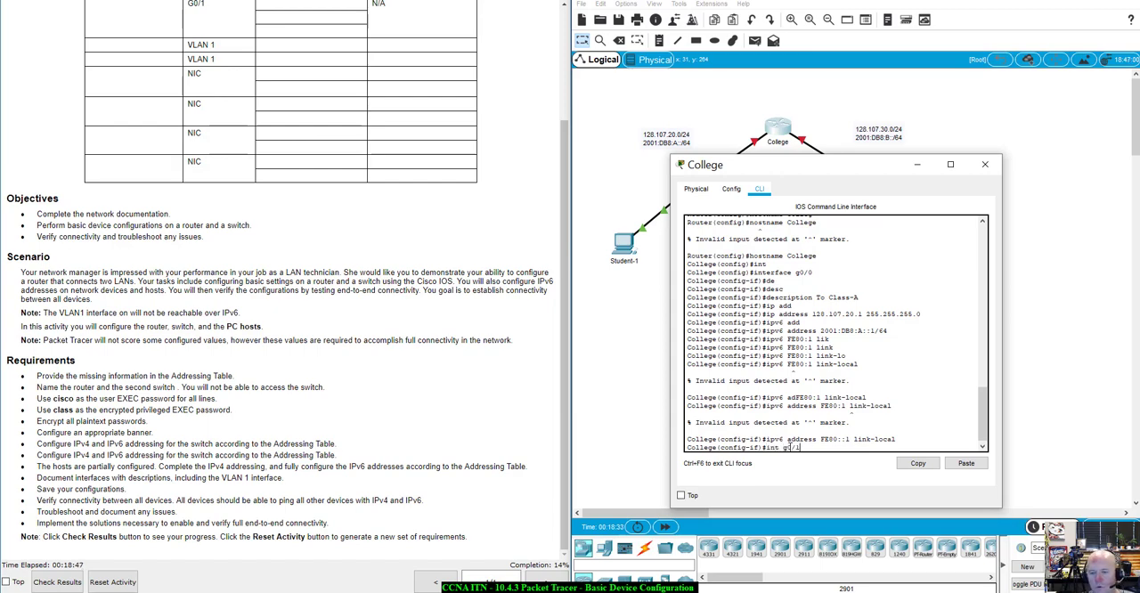
pyautogui.press('Return')
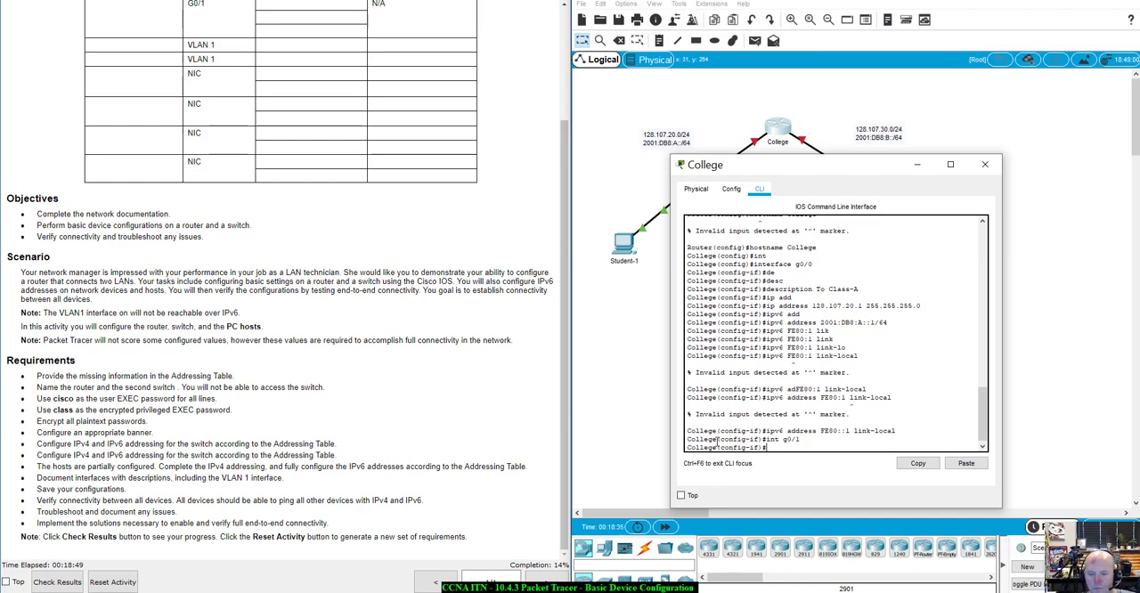
pyautogui.moveTo(720, 439); pyautogui.dragTo(759, 440)
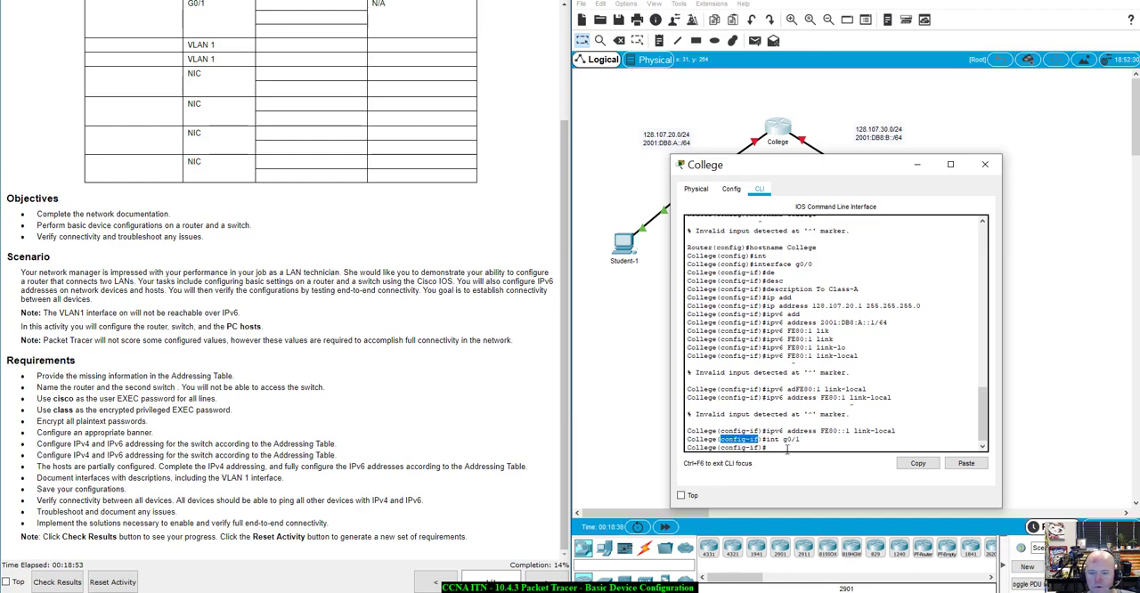
pyautogui.click(787, 447)
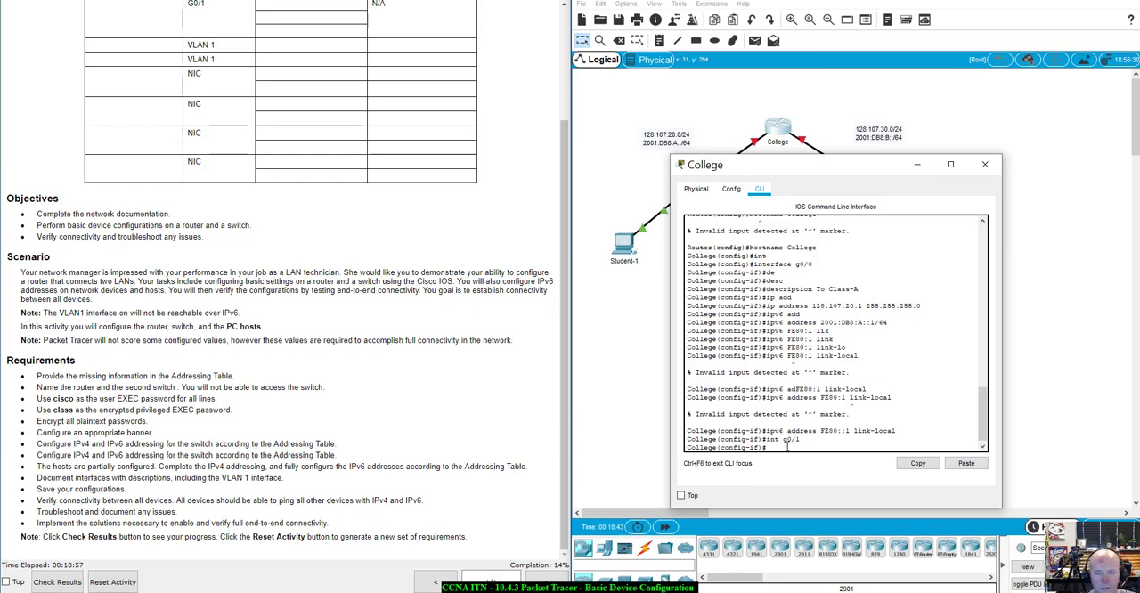
# Assign the IPv4 address 128.107.30.1 with subnet mask 255.255.255.0 to the College router's g0/1 interface
pyautogui.write('ip')
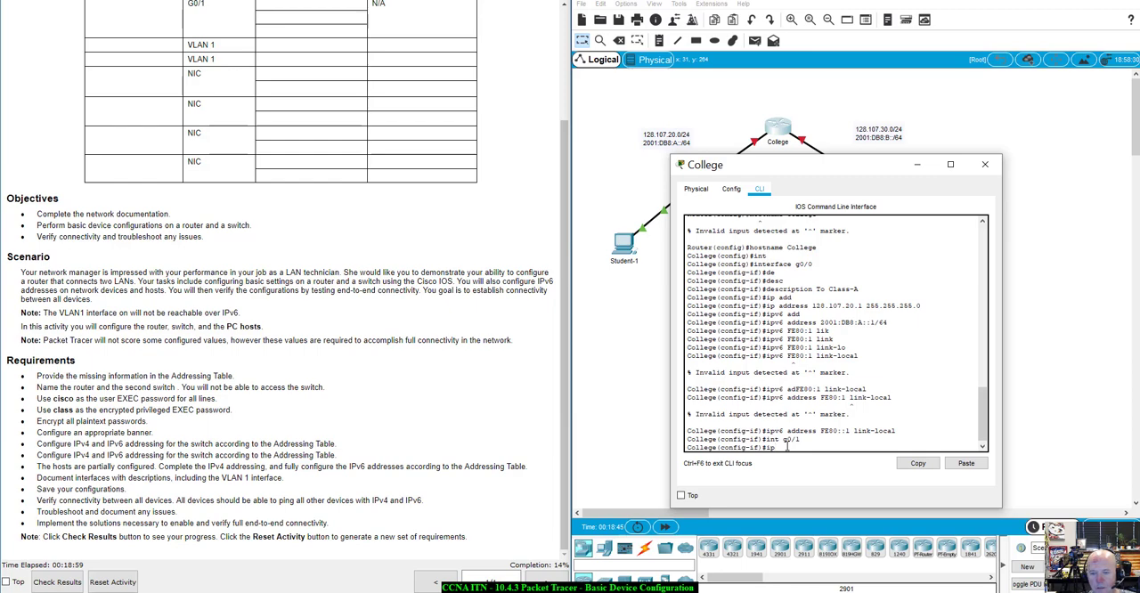
pyautogui.write(' add')
pyautogui.press('Tab')
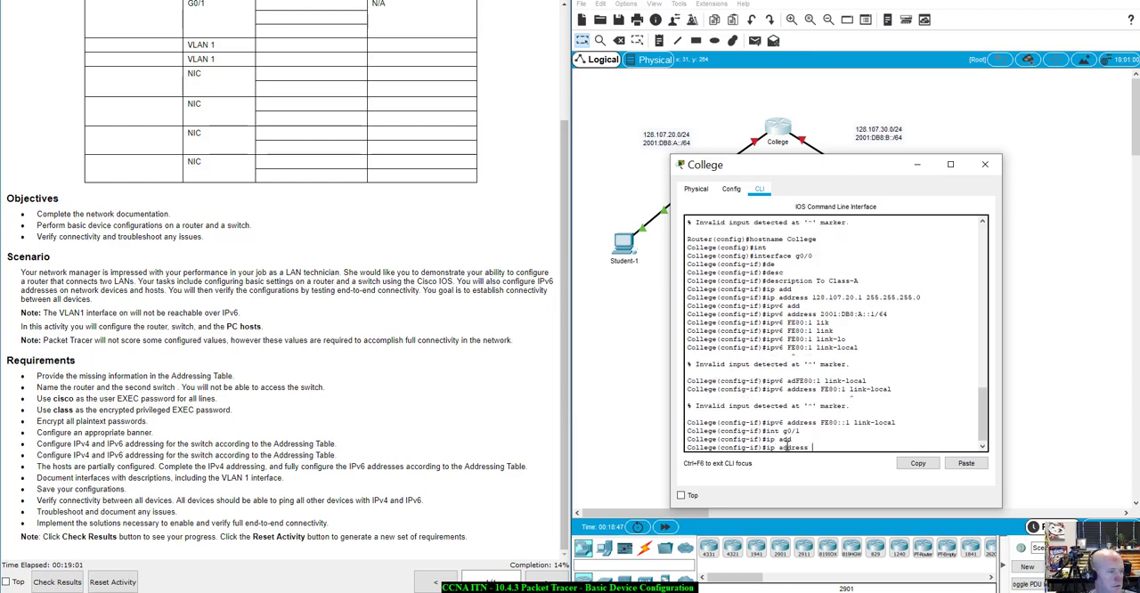
pyautogui.write('128')
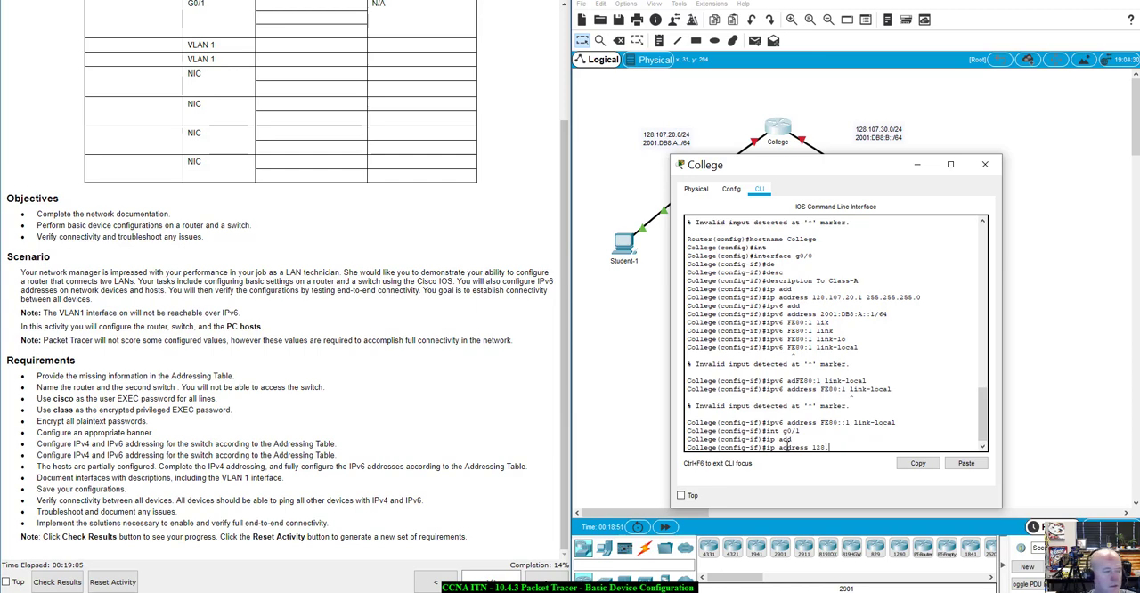
pyautogui.write('.107')
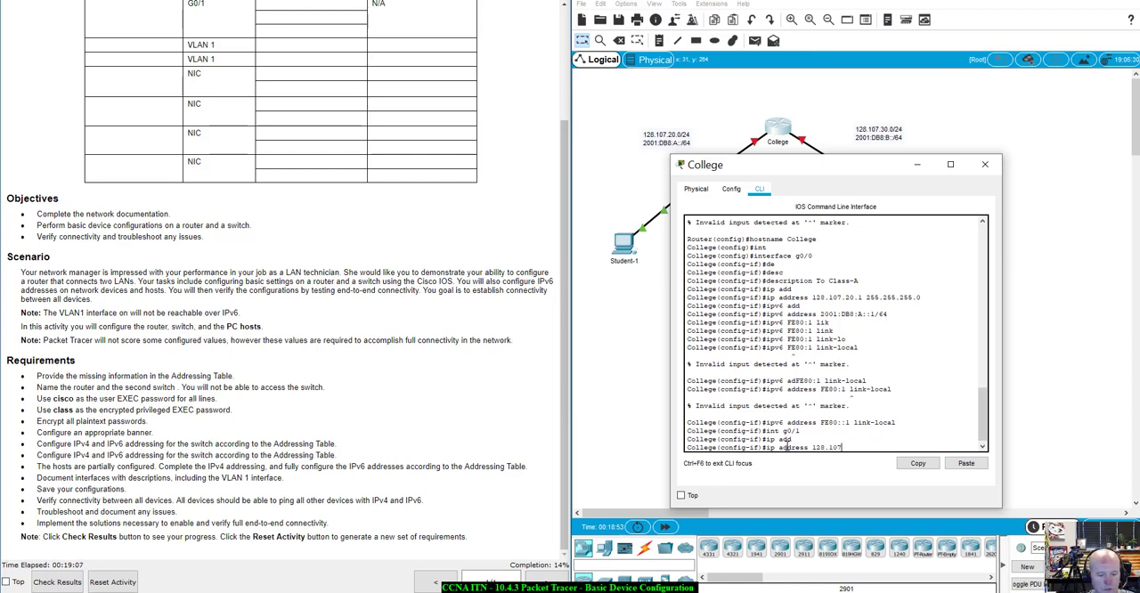
pyautogui.write('.30.')
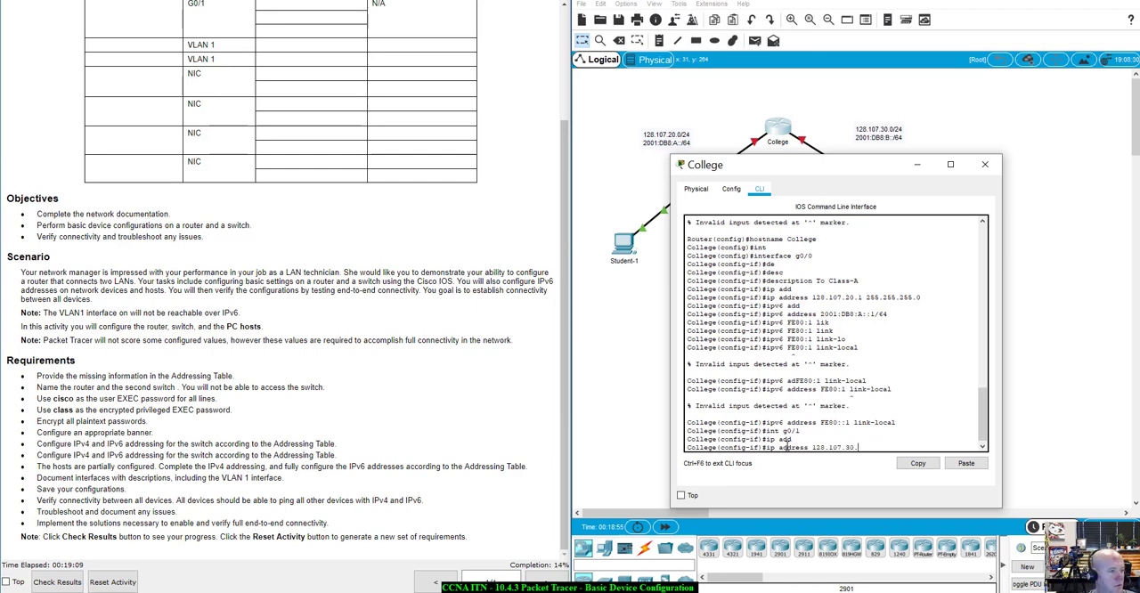
pyautogui.write('1')
pyautogui.write('1')
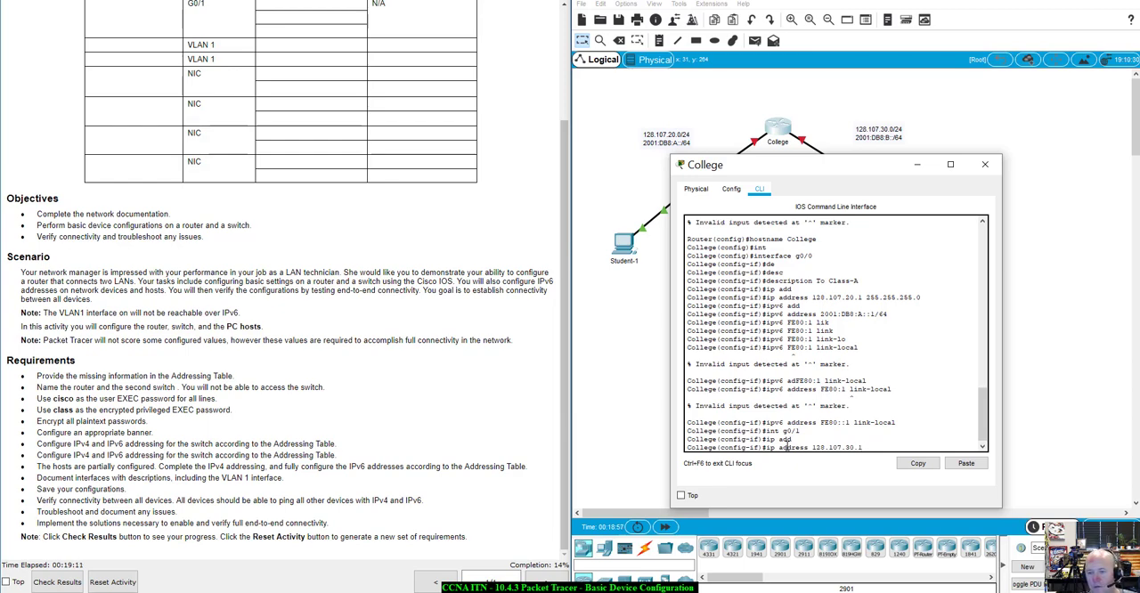
pyautogui.write(' 255.255.255.')
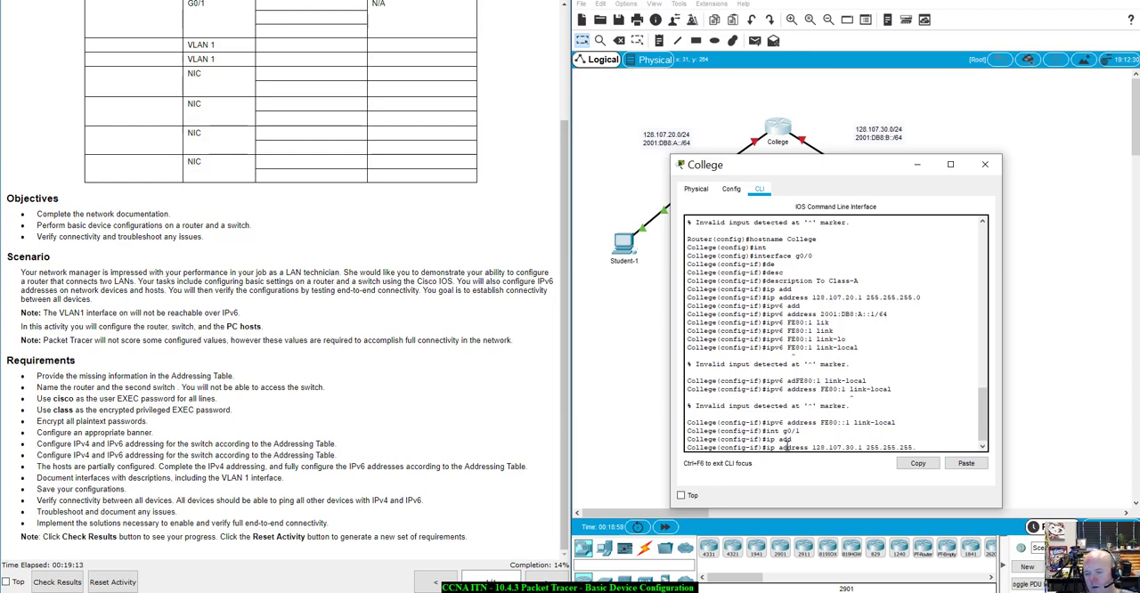
pyautogui.write('0')
pyautogui.press('Return')
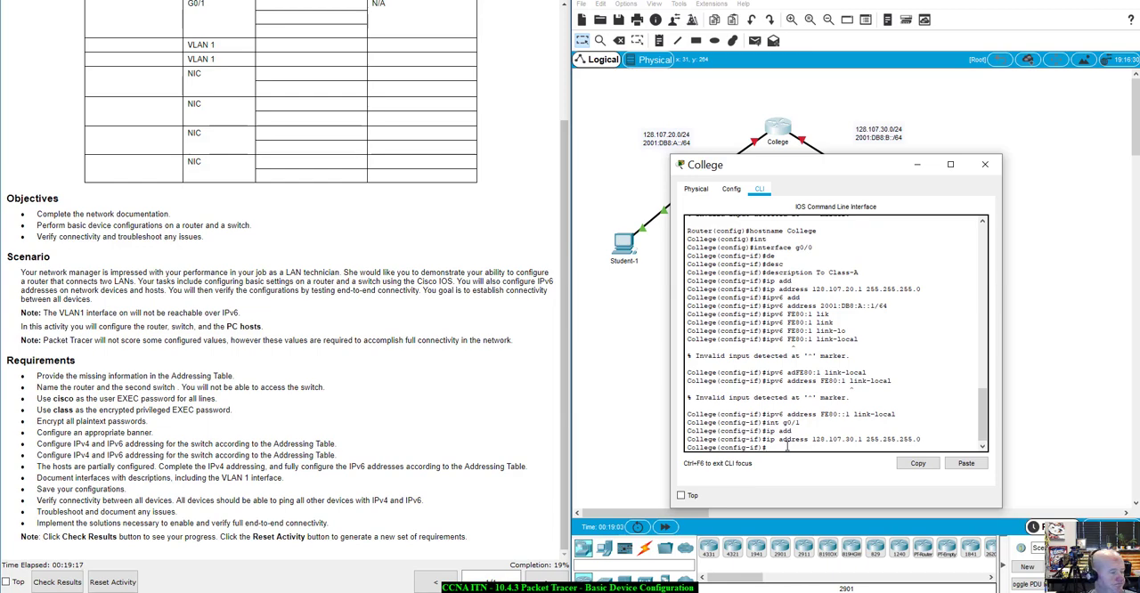
# Assign the IPv6 address 2001:DB8:B::1/64 to the College router's g0/1 interface
pyautogui.write('ipv')
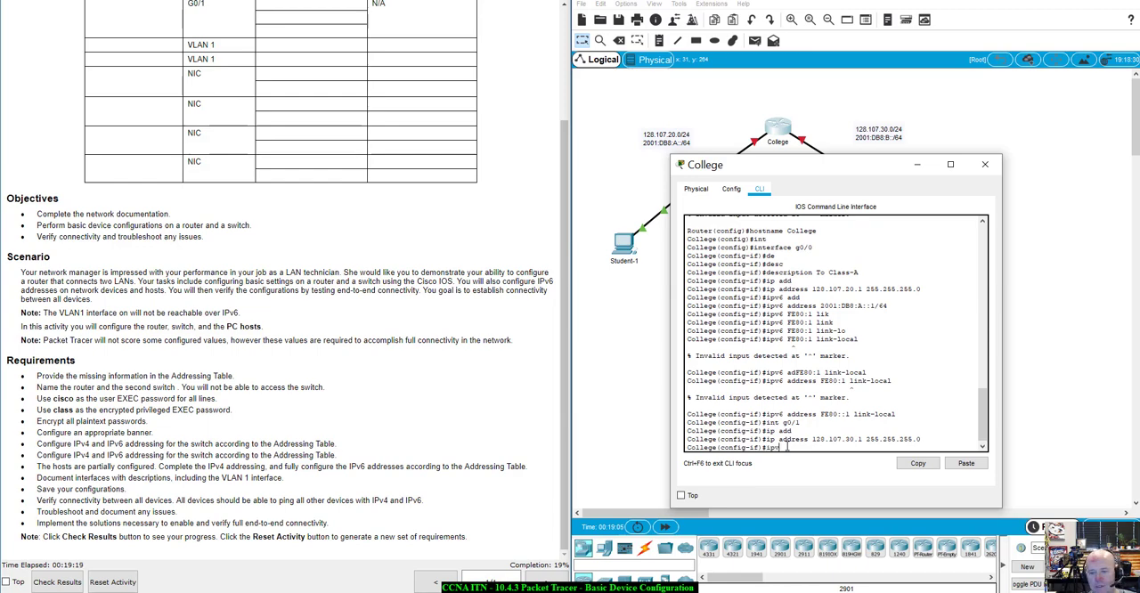
pyautogui.write('6 add')
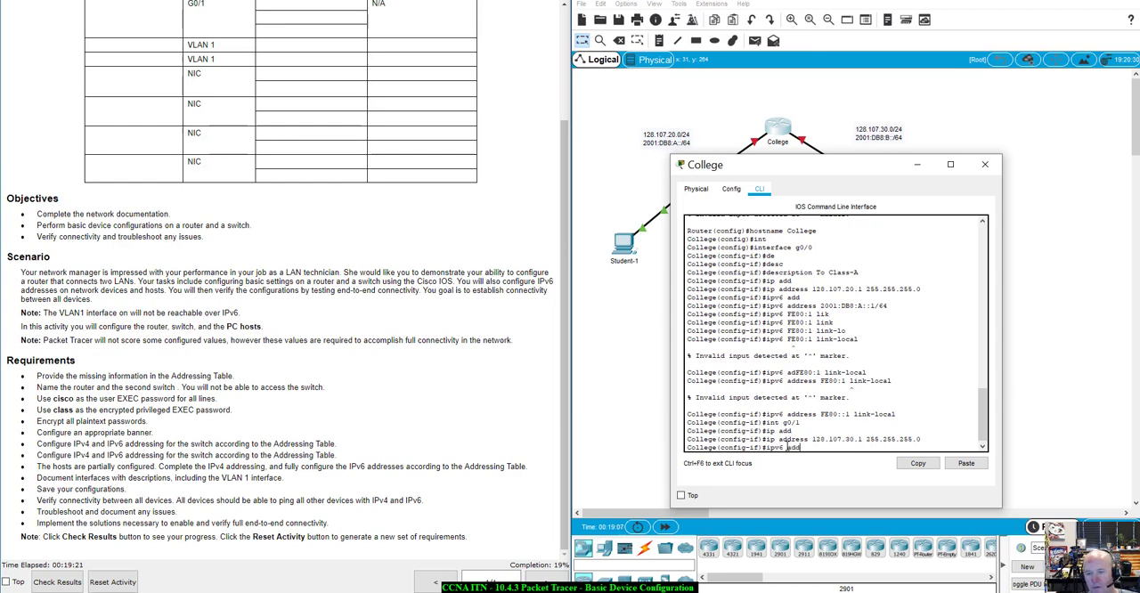
pyautogui.press('Tab')
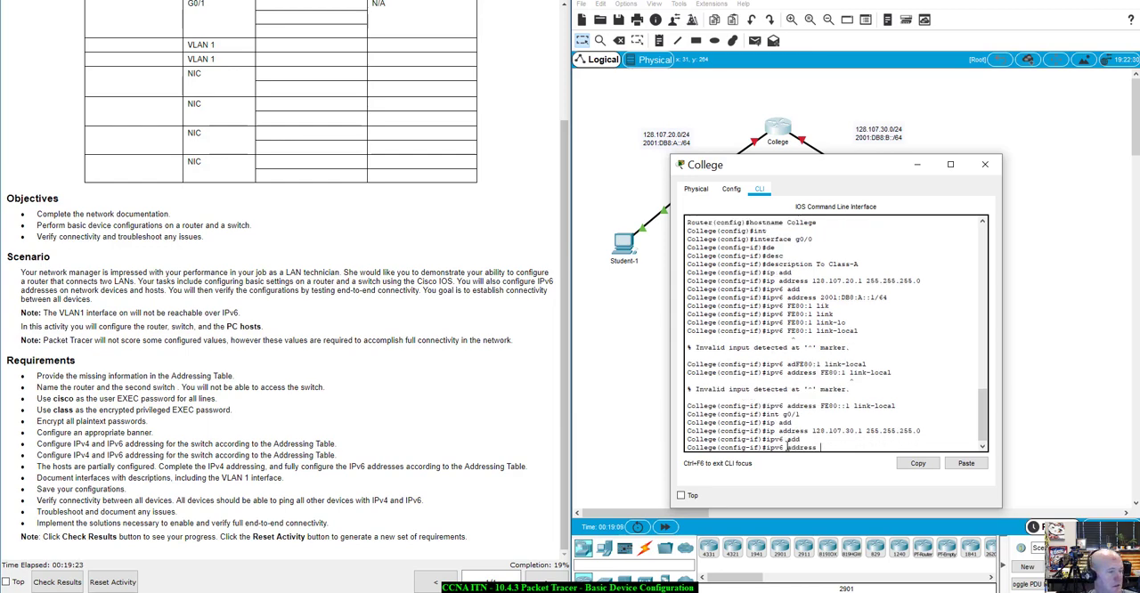
pyautogui.write('2001:')
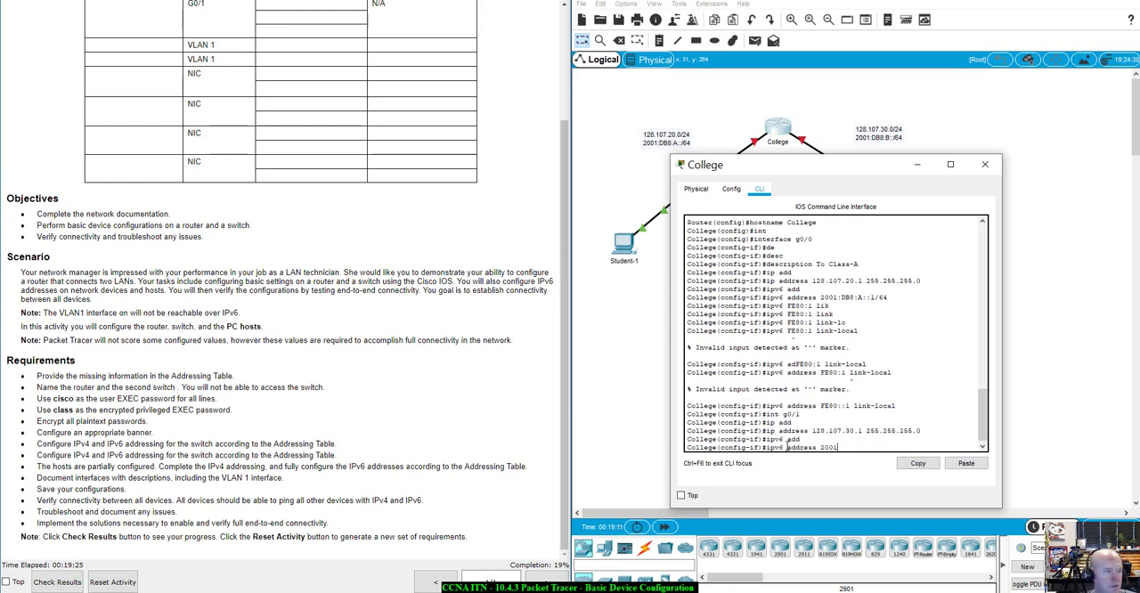
pyautogui.write('DB8')
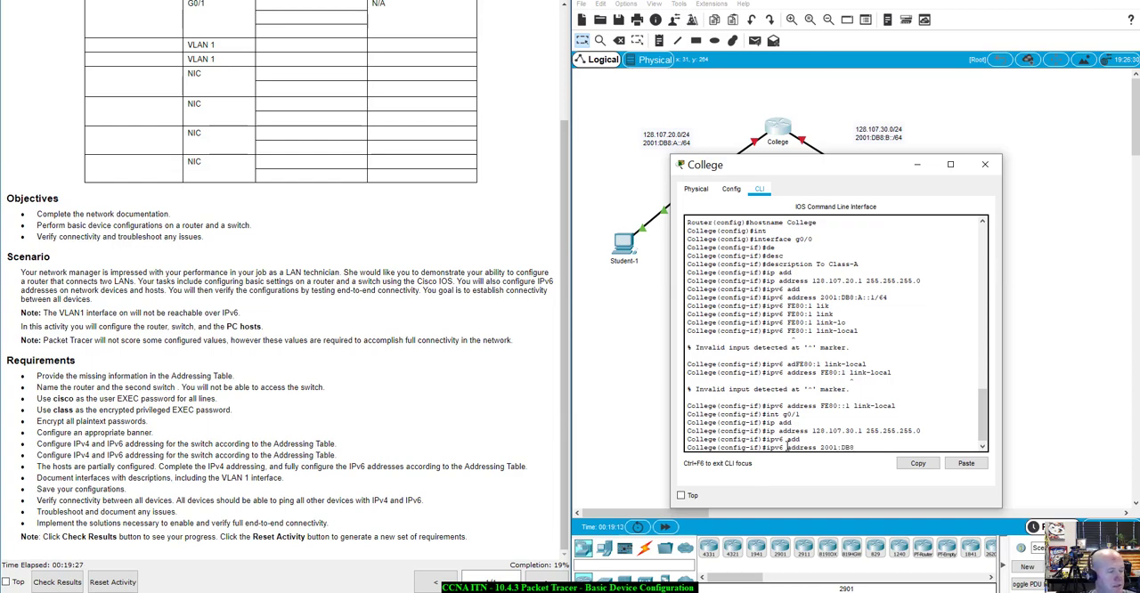
pyautogui.write(':B::1/64')
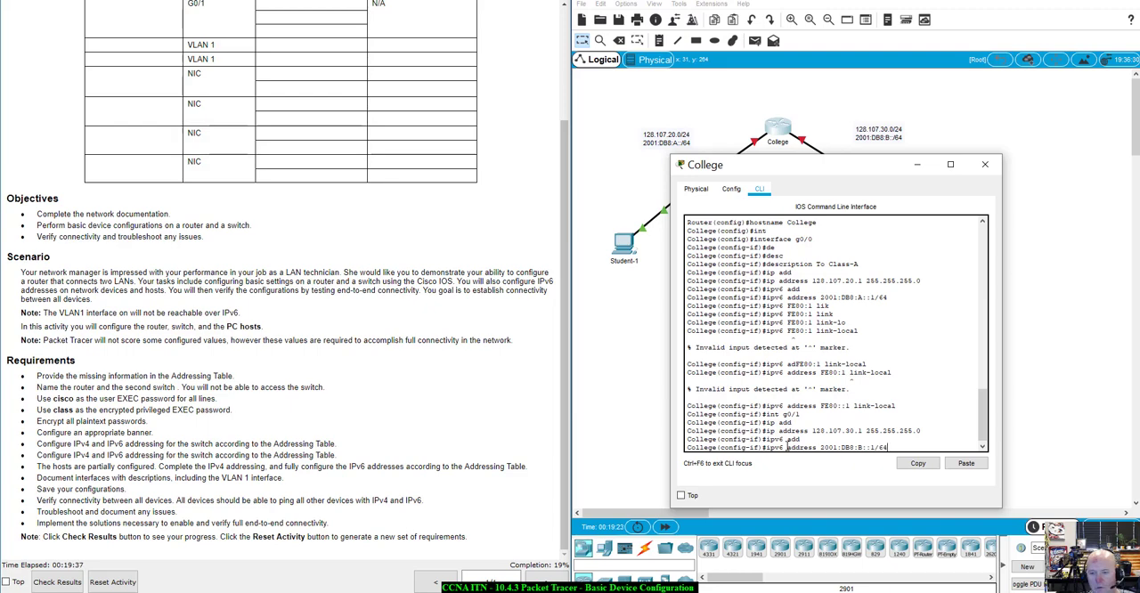
pyautogui.press('Return')
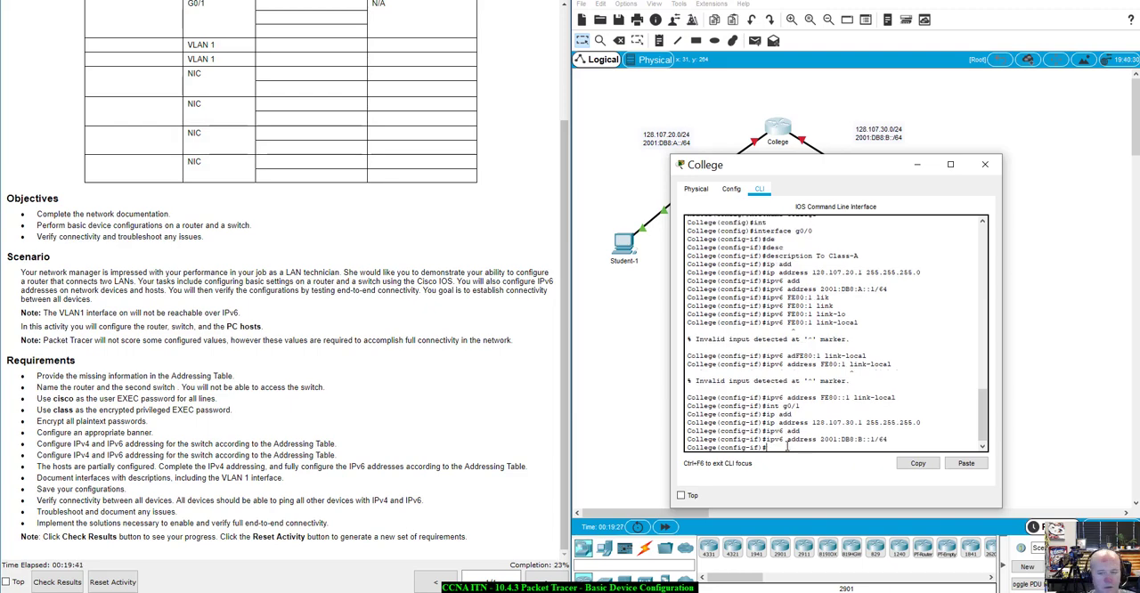
# Try to set the link-local address on g0/1 with the command ipv6 address FE80:1 link-local
pyautogui.write('ipv')
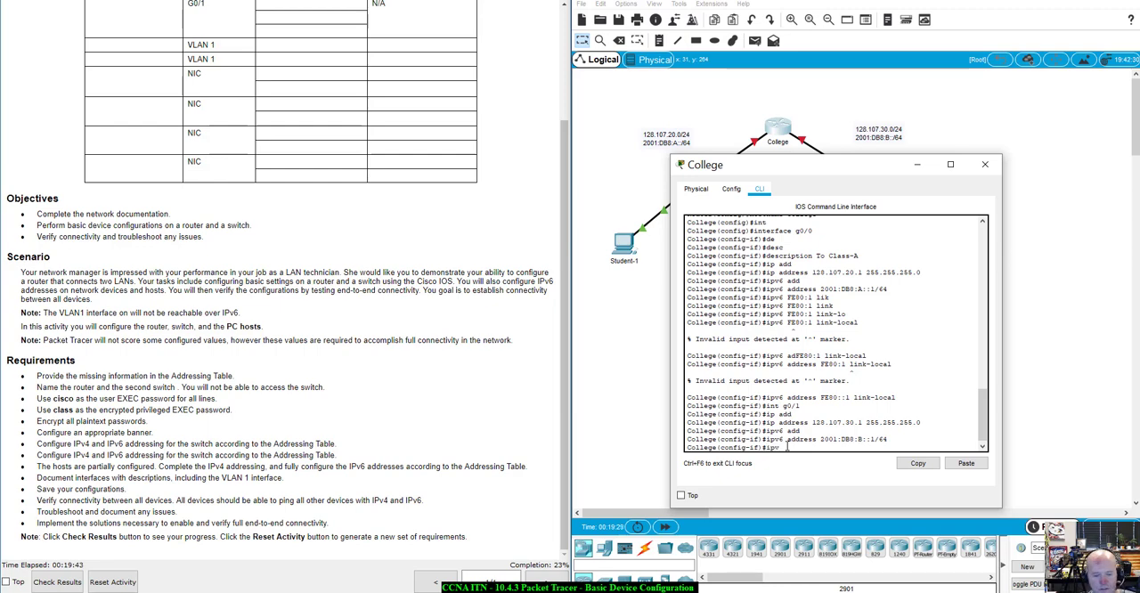
pyautogui.write('6 addd')
pyautogui.press('Tab')
pyautogui.press('BackSpace')
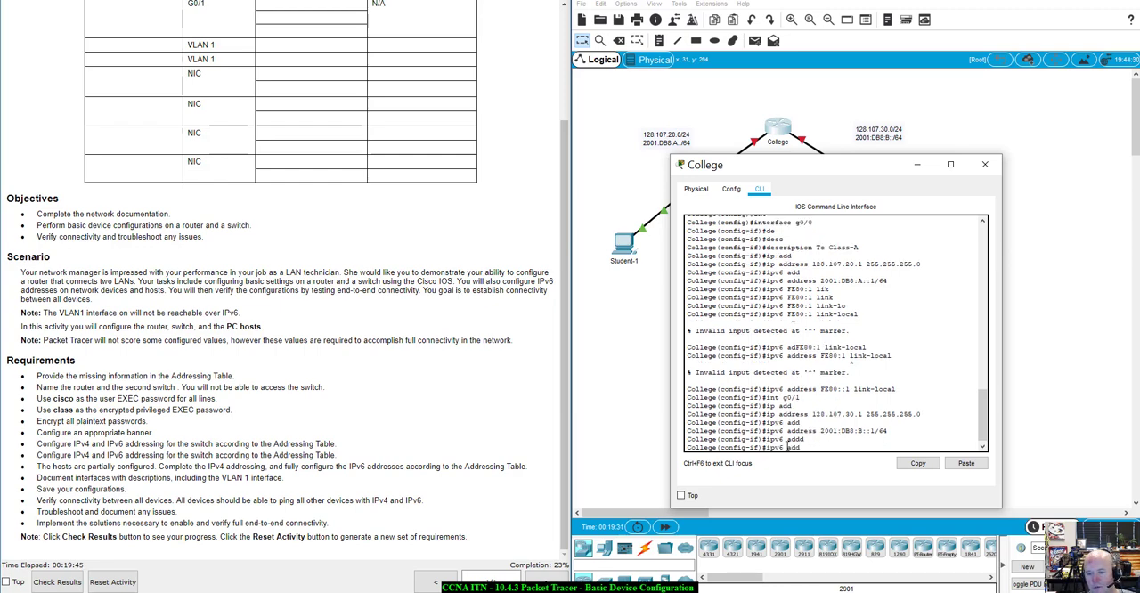
pyautogui.press('Tab')
pyautogui.write('F')
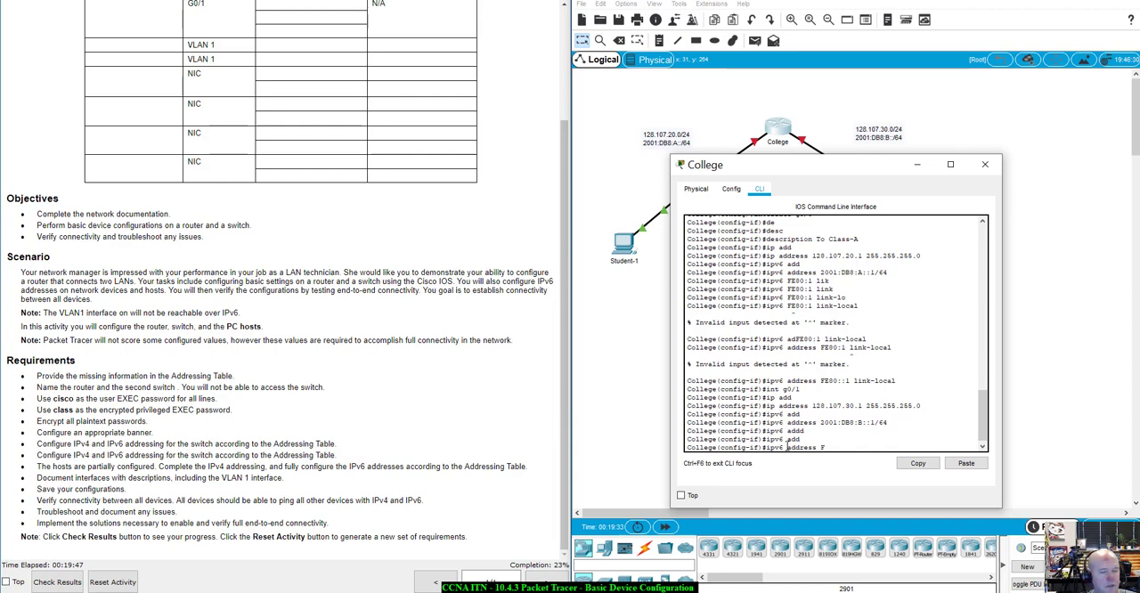
pyautogui.write('E80')
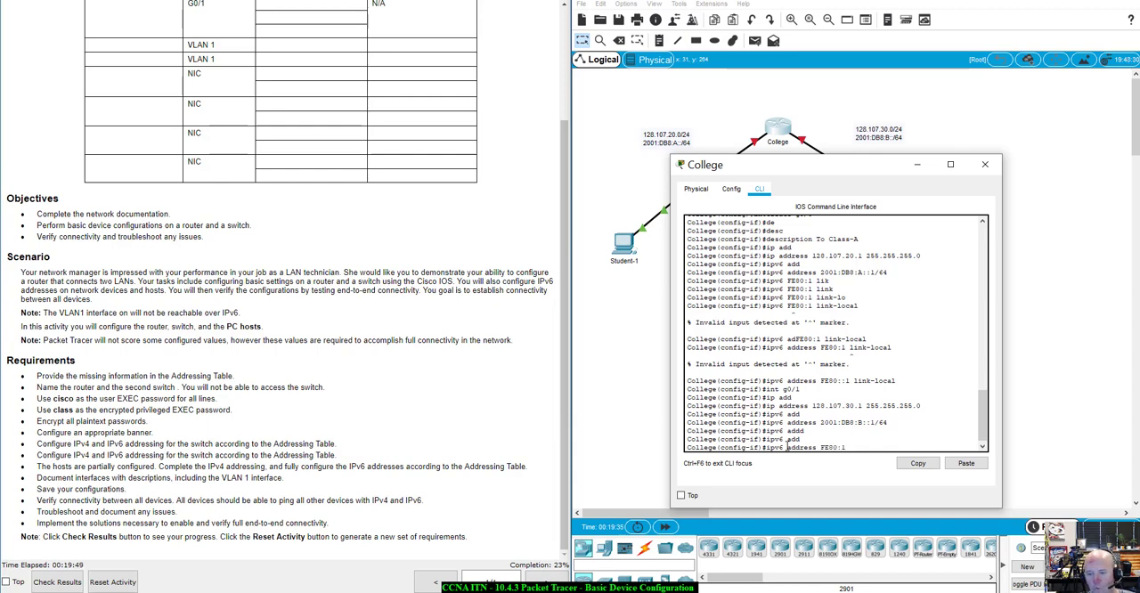
pyautogui.write(':1 link')
pyautogui.press('Tab')
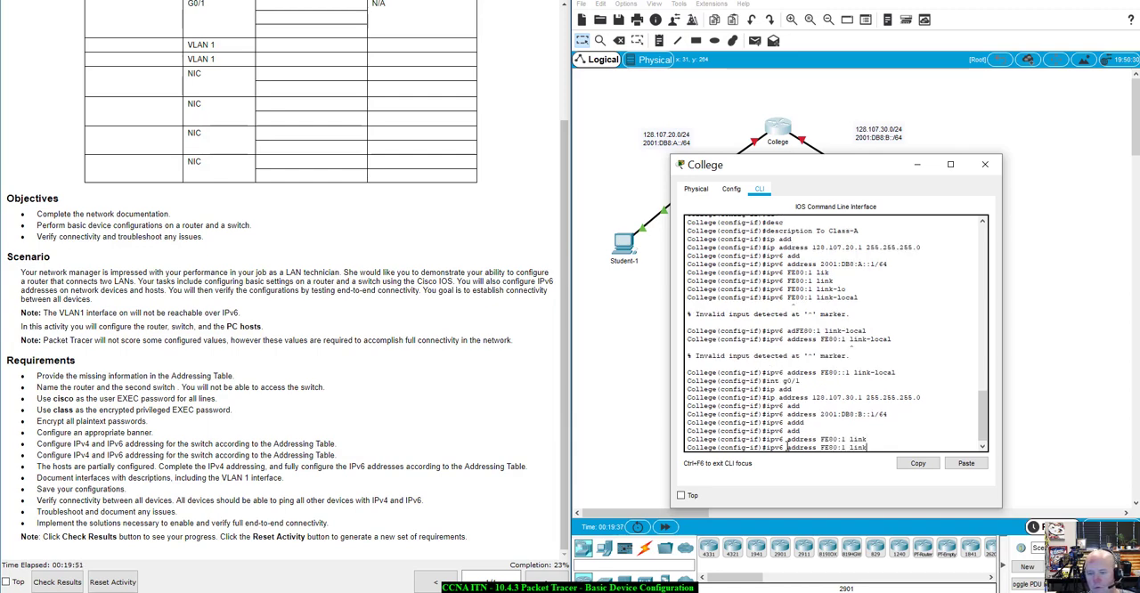
pyautogui.write('-lo')
pyautogui.press('Tab')
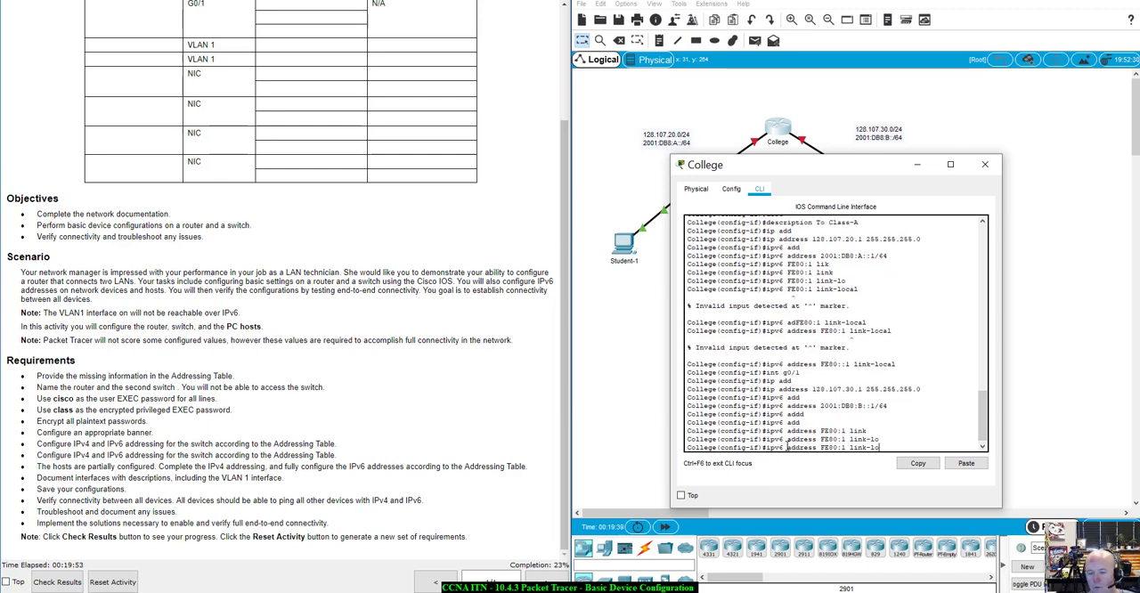
pyautogui.write('cal')
pyautogui.press('Return')
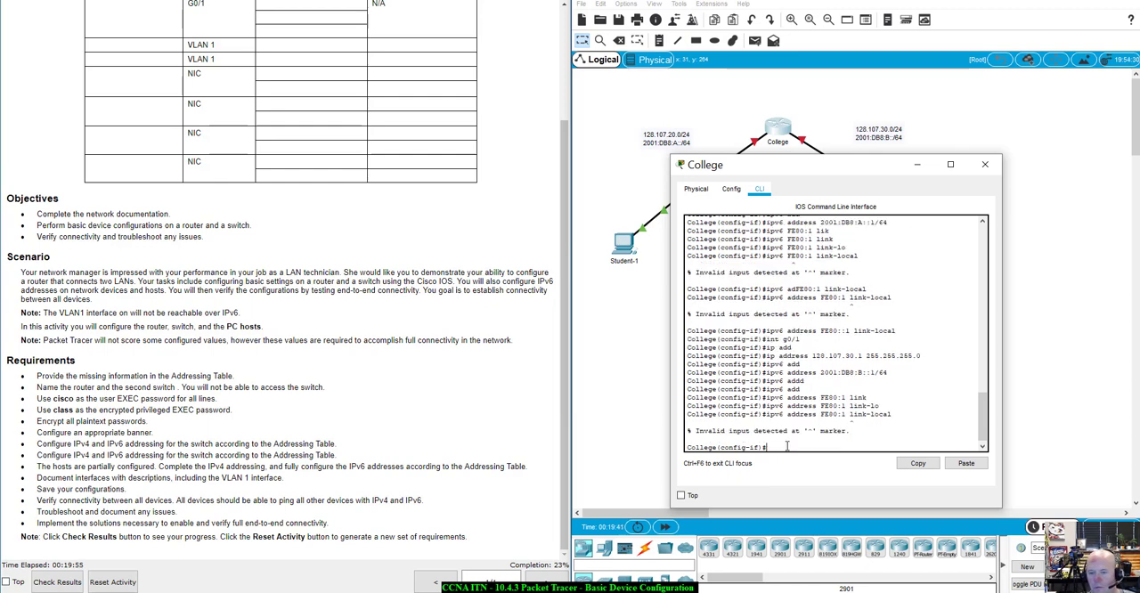
# Insert the missing colon into the recalled command and set g0/1's link-local address with ipv6 address FE80::1 link-local
pyautogui.press('Up')
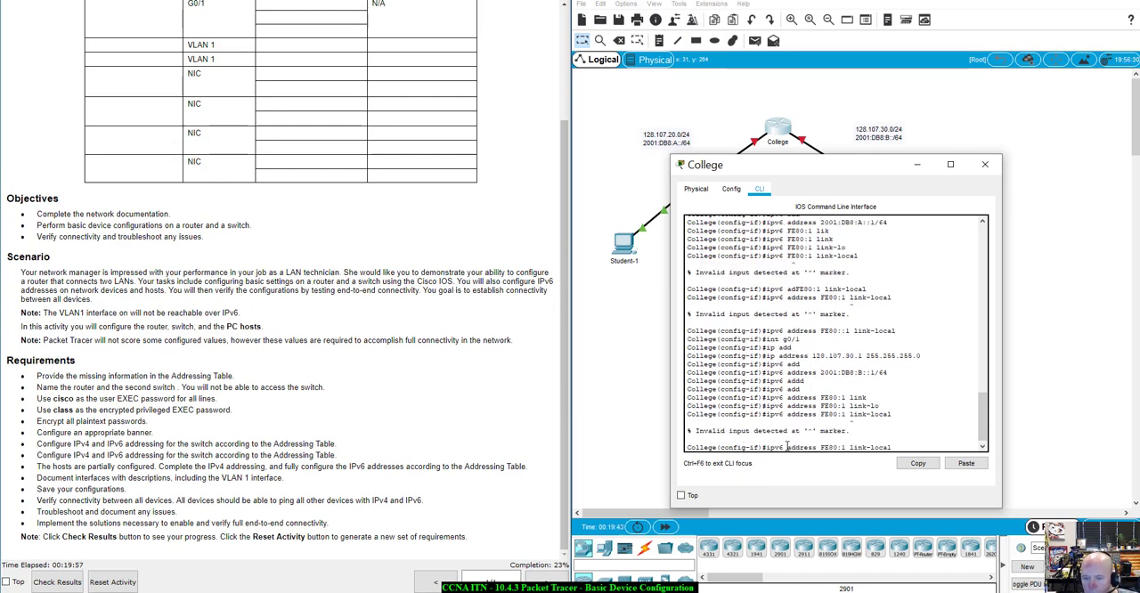
pyautogui.press('Left')
pyautogui.press('Left')
pyautogui.press('Left')
pyautogui.press('Left')
pyautogui.press('Left')
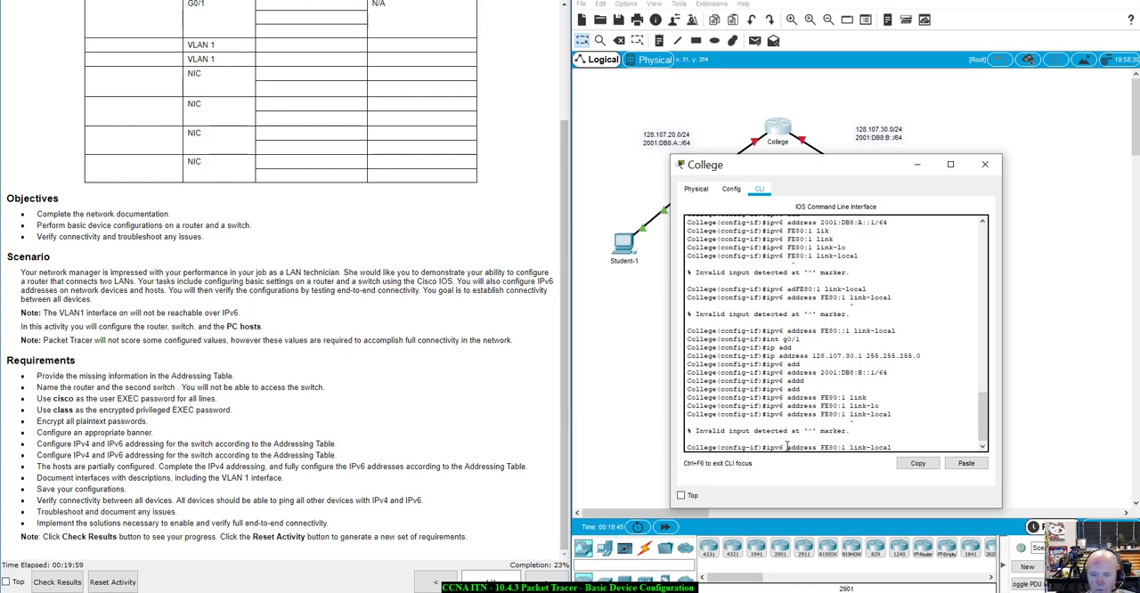
pyautogui.write(':')
pyautogui.press('Return')
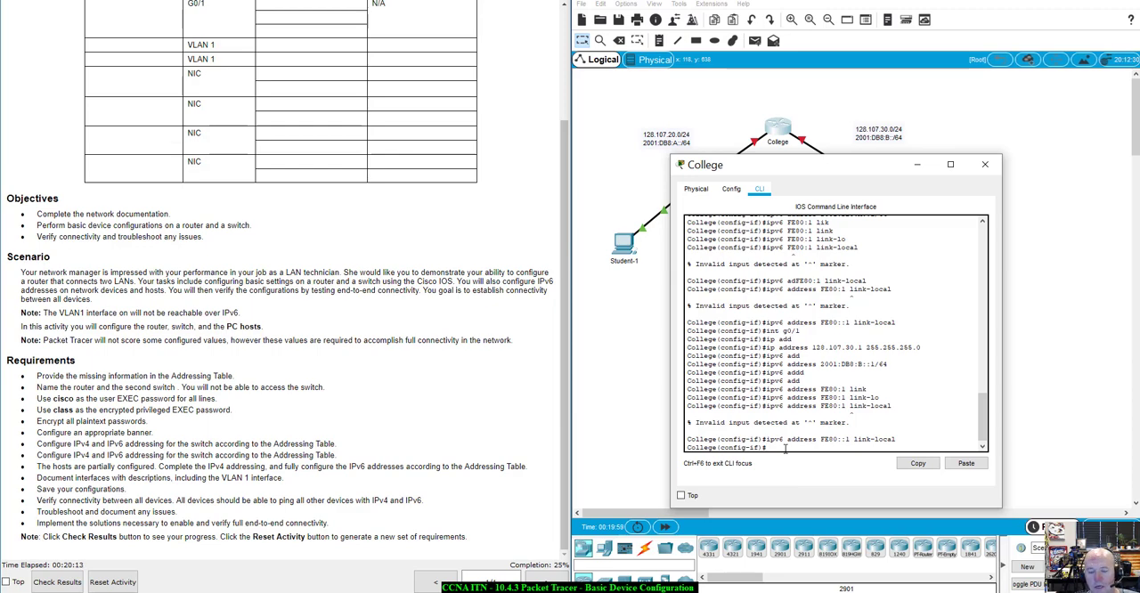
# Leave g0/1 interface configuration and enable IPv6 routing globally on the College router with ipv6 unicast-routing
pyautogui.write('exit')
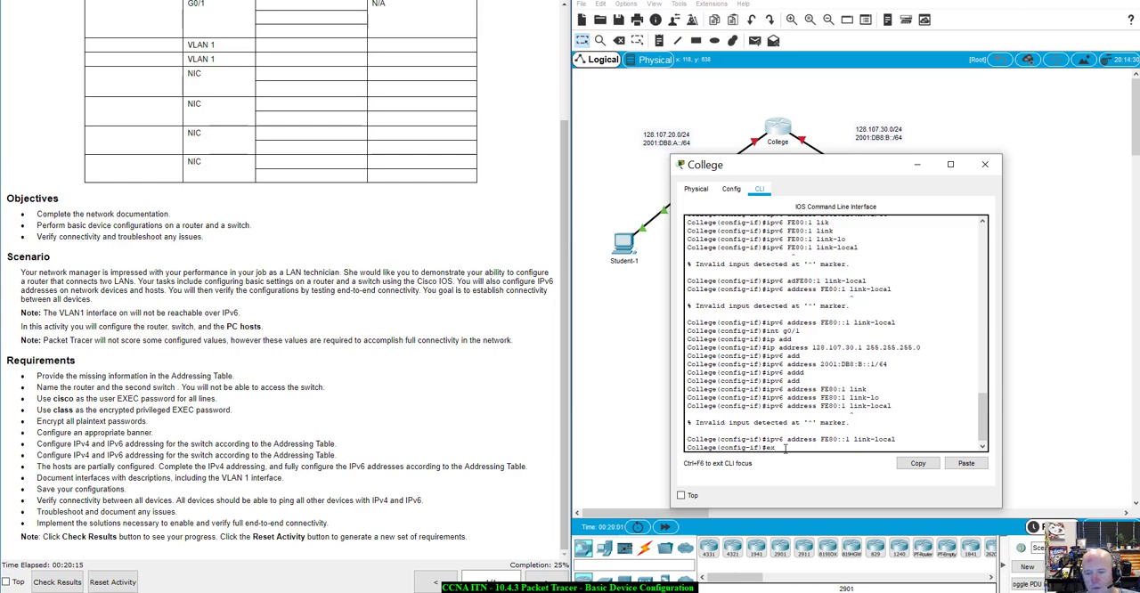
pyautogui.press('Return')
pyautogui.write('e')
pyautogui.press('BackSpace')
pyautogui.write('e')
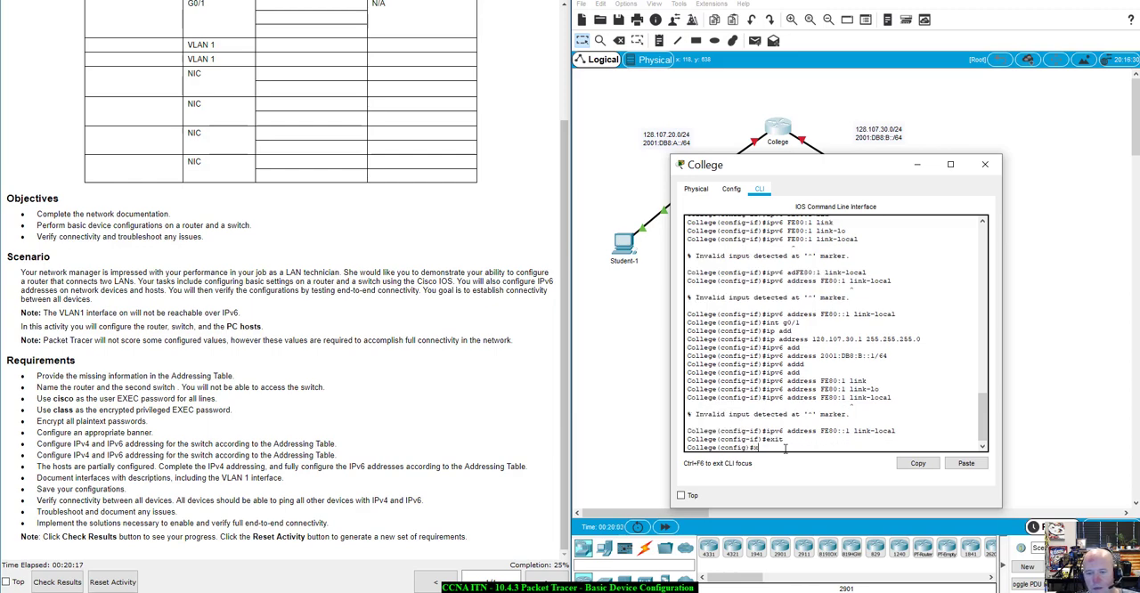
pyautogui.write('xitipv6 u')
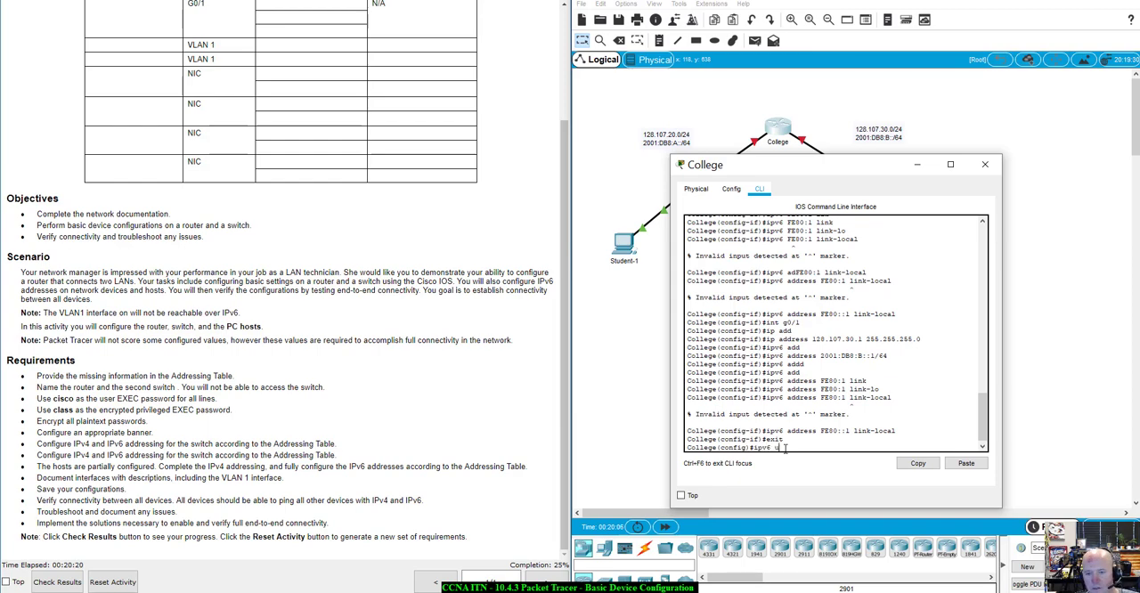
pyautogui.press('Tab')
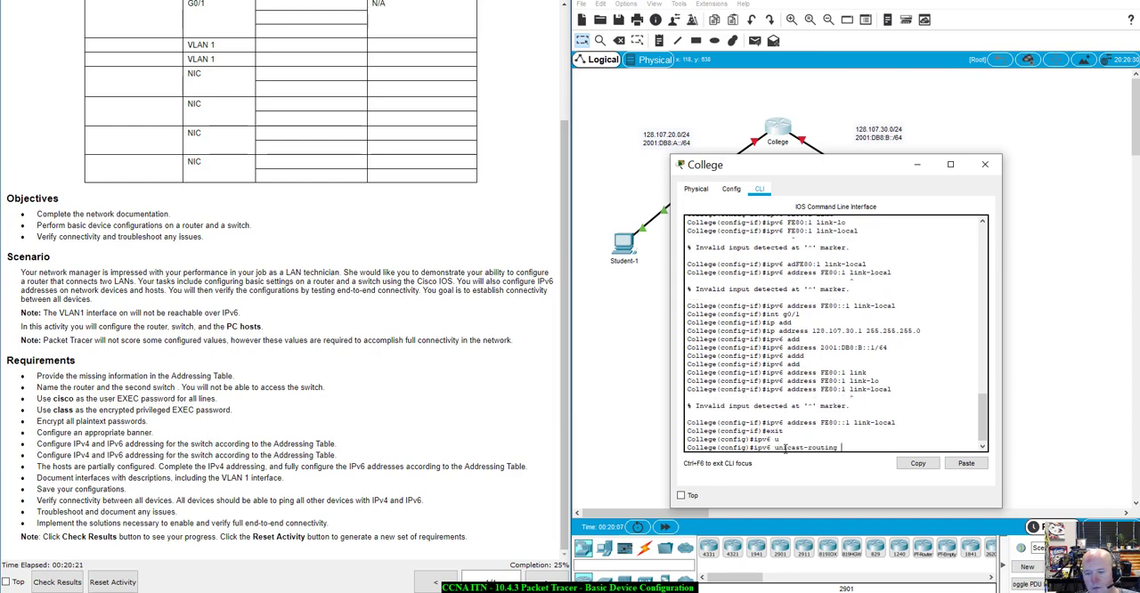
pyautogui.press('Return')
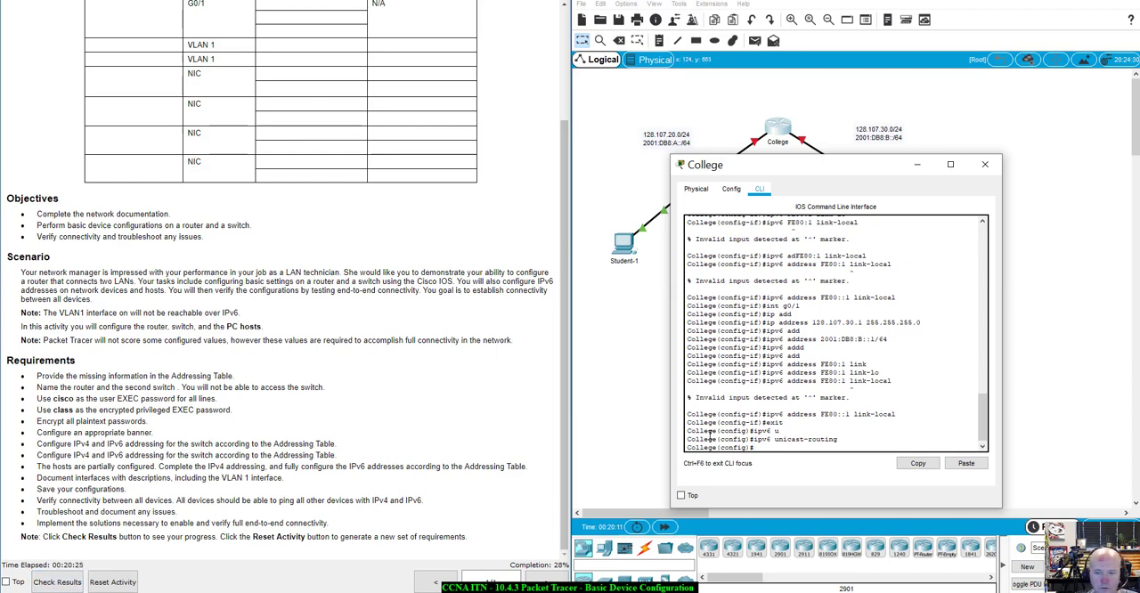
# Check the activity results and review the assessment items for the College router's interfaces and routing, then return to the topology
pyautogui.click(59, 582)
pyautogui.click(836, 114)
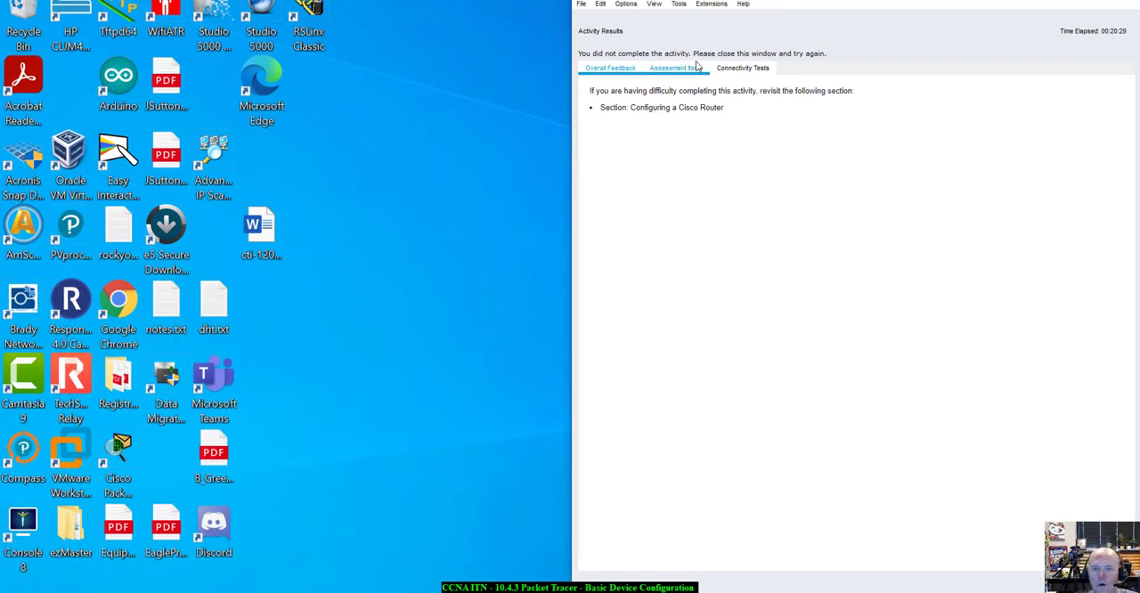
pyautogui.click(684, 68)
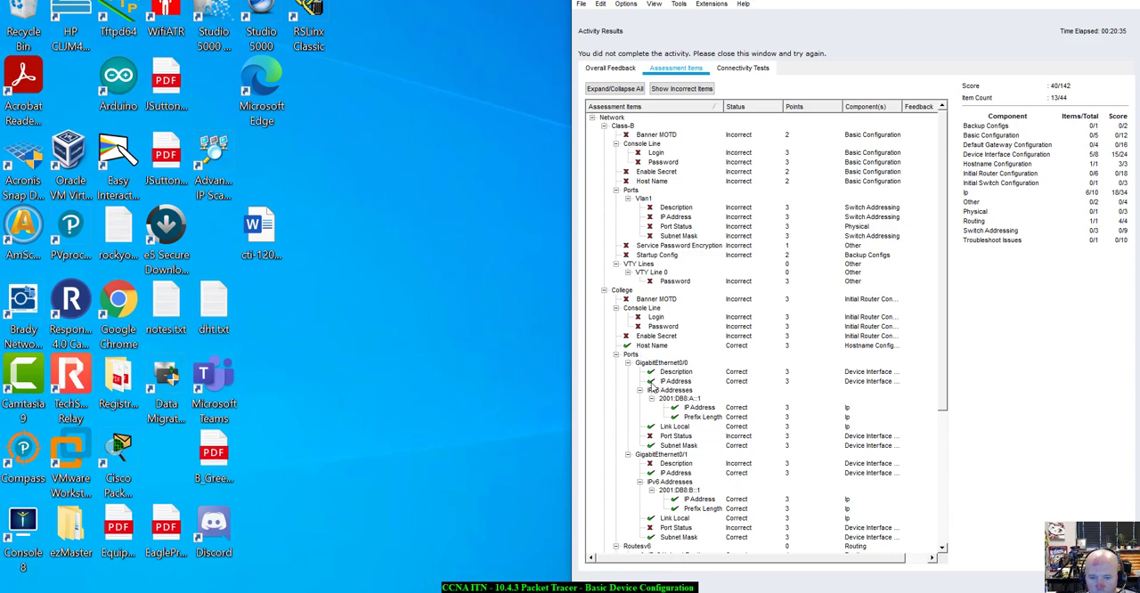
pyautogui.scroll(-1, 670, 463)
pyautogui.scroll(-3, 670, 463)
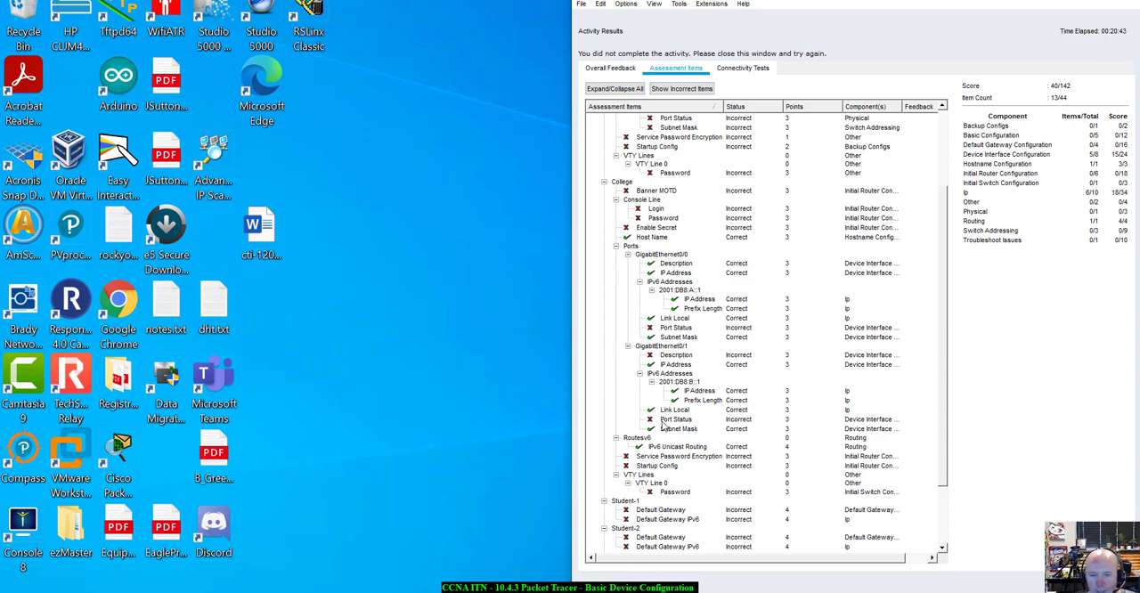
pyautogui.scroll(4, 690, 423)
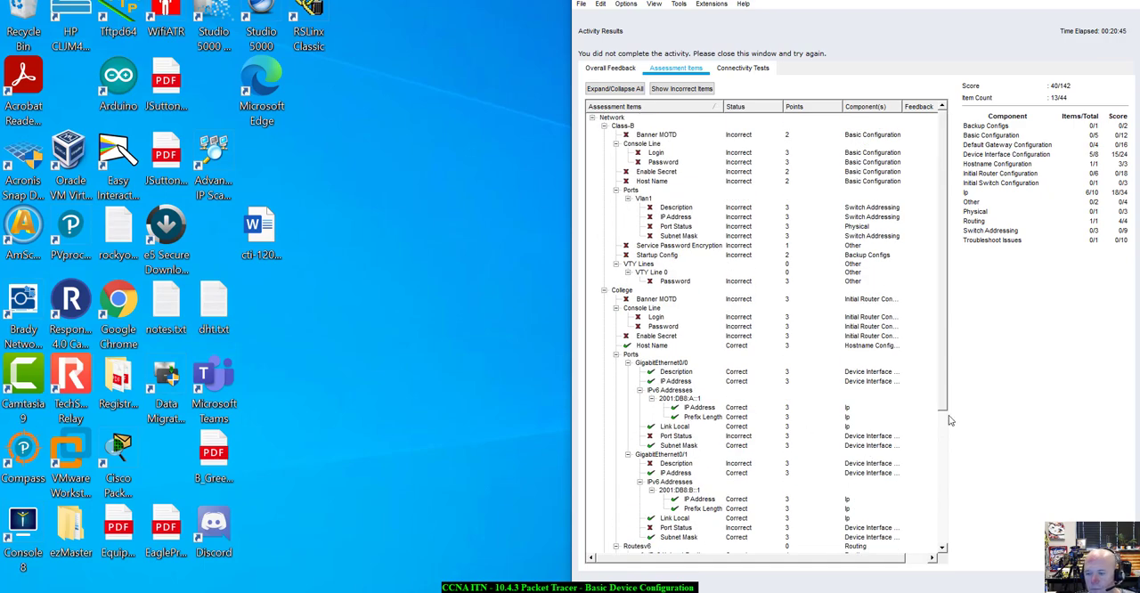
pyautogui.click(1105, 578)
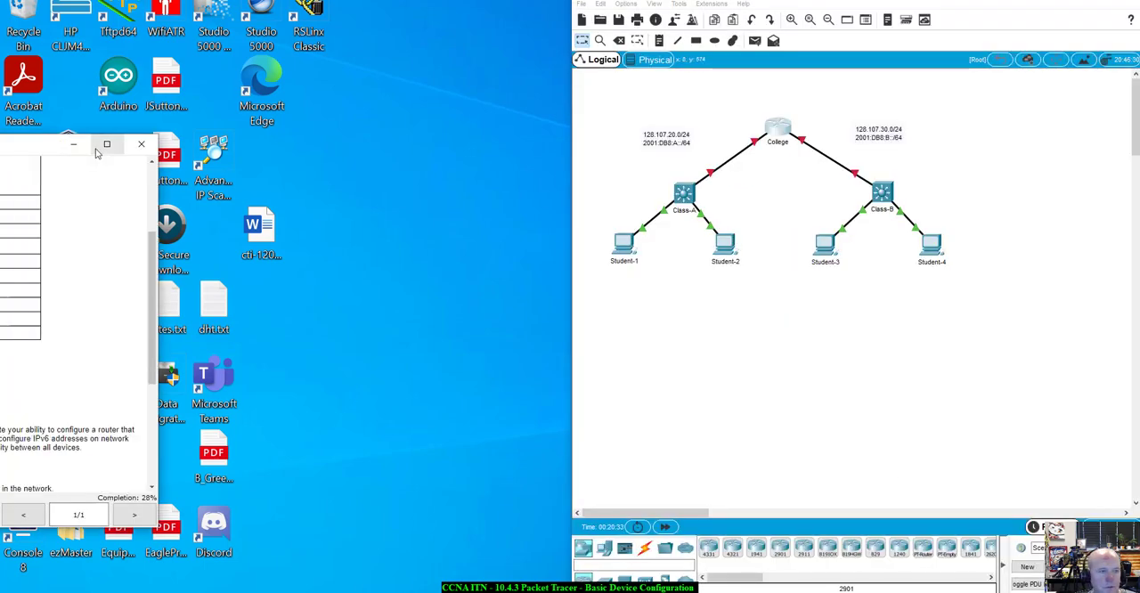
# Reopen the College router's command line and set the g0/1 interface description to "To Class-B"
pyautogui.moveTo(42, 147); pyautogui.dragTo(0, 78)
pyautogui.click(779, 138)
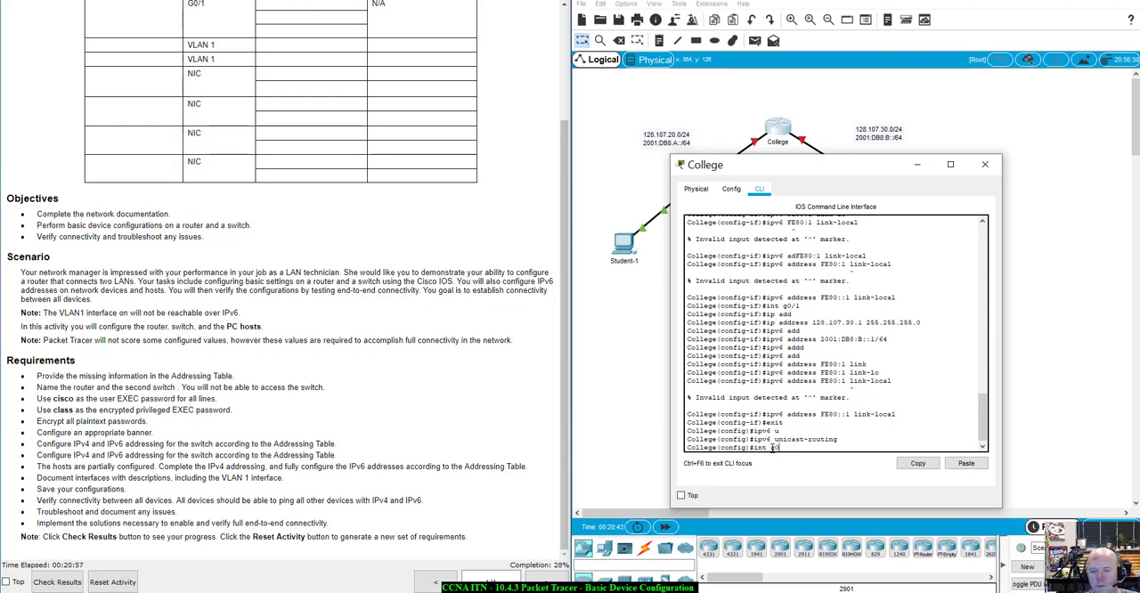
pyautogui.press('Return')
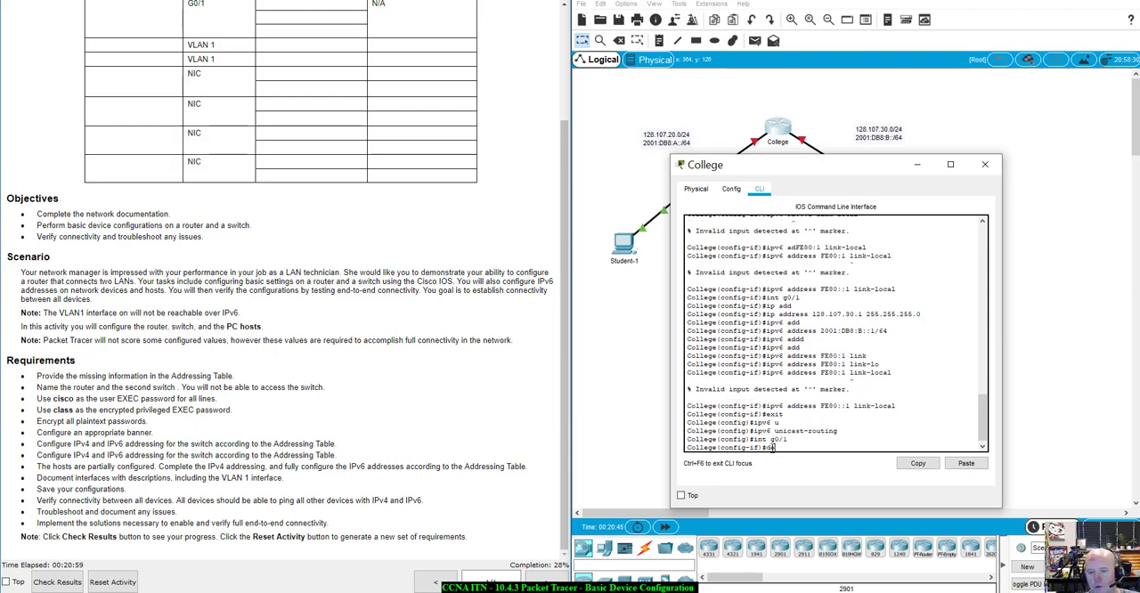
pyautogui.write('de')
pyautogui.press('Tab')
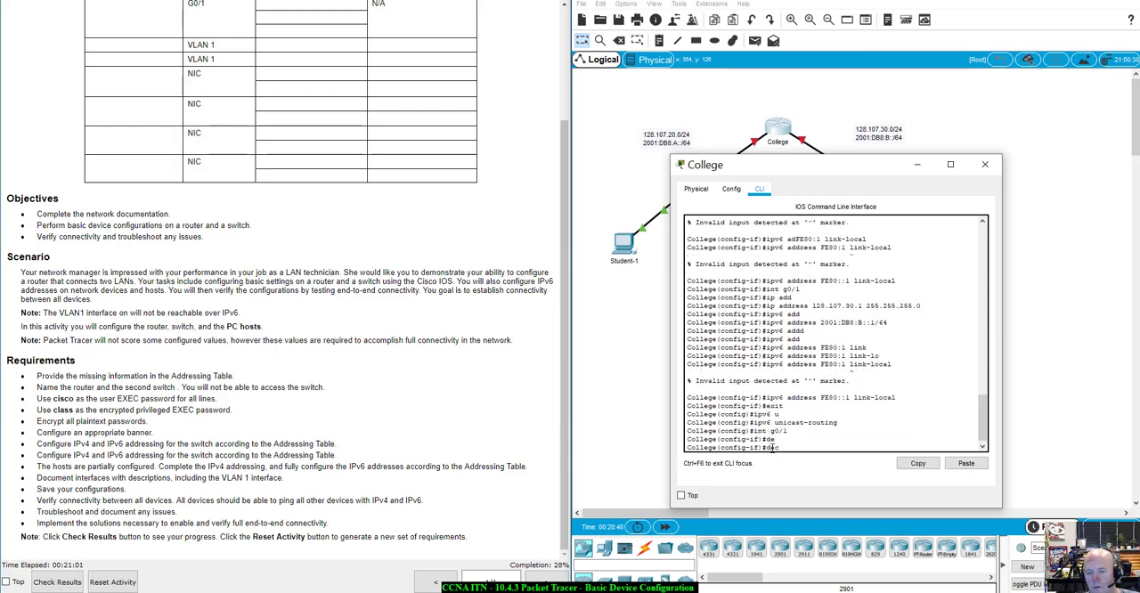
pyautogui.write('c')
pyautogui.press('Tab')
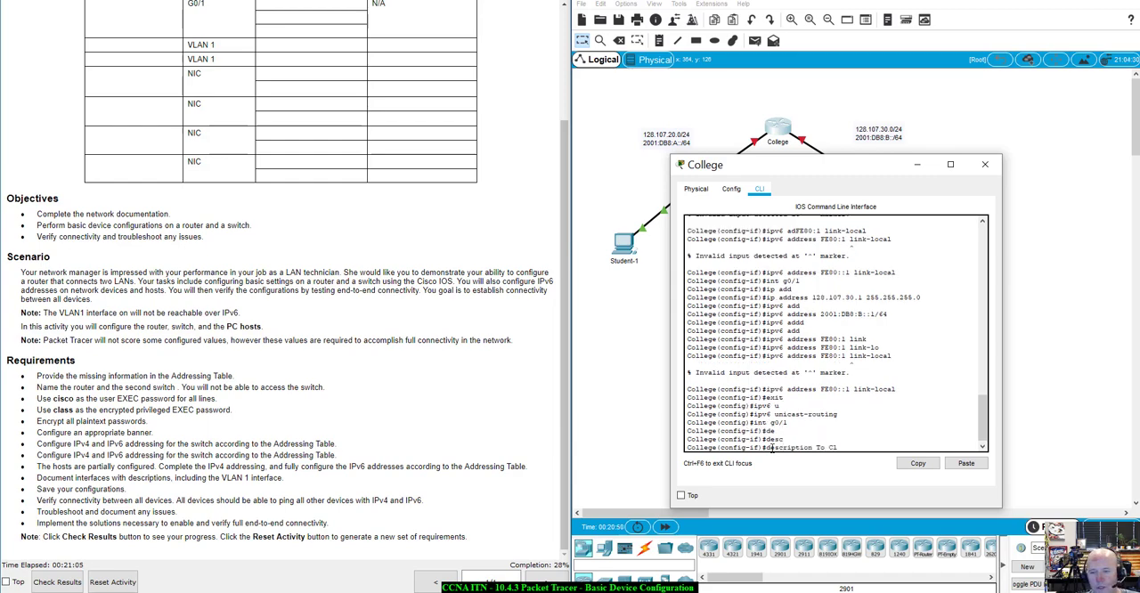
pyautogui.write('To Class-B')
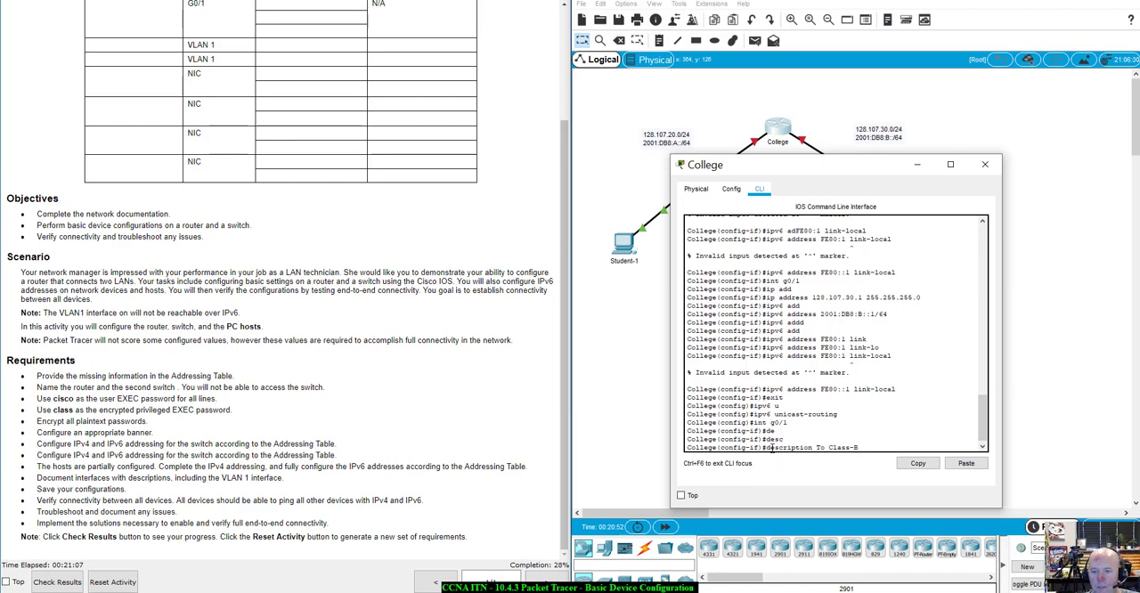
pyautogui.press('Return')
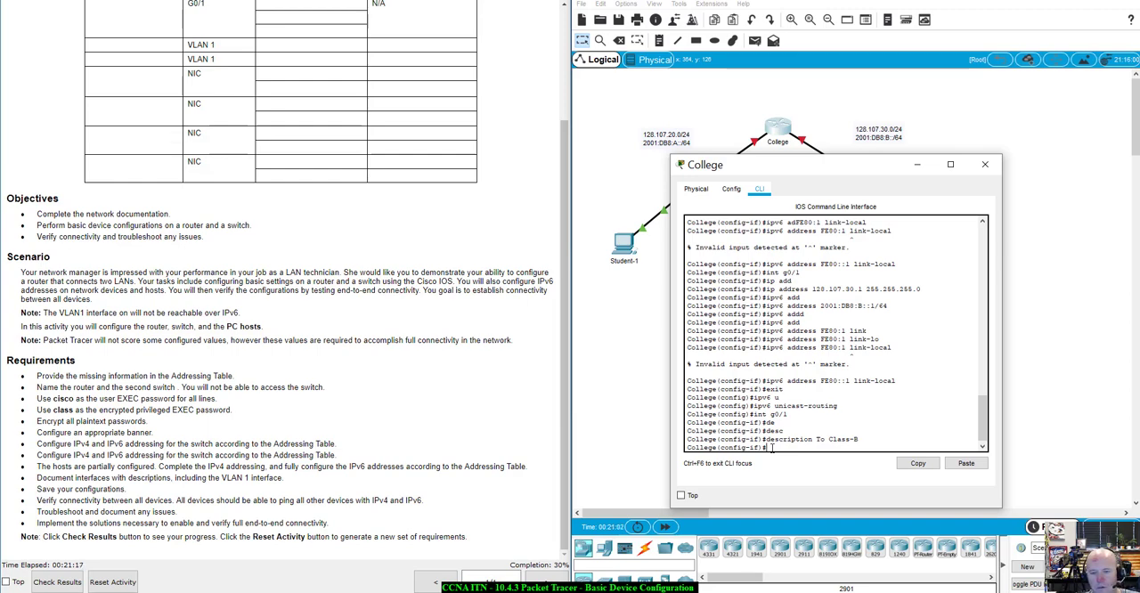
# Bring up the College router's g0/1 interface with no shutdown and move the router window clear of the topology
pyautogui.write('no shu')
pyautogui.press('Tab')
pyautogui.press('Return')
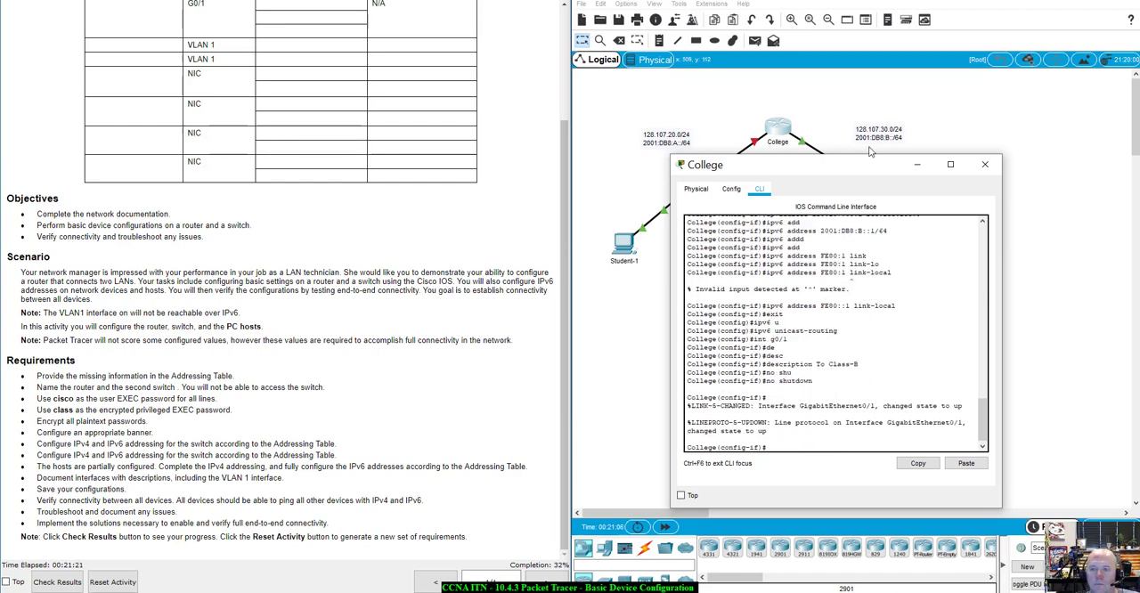
pyautogui.moveTo(853, 168); pyautogui.dragTo(903, 256)
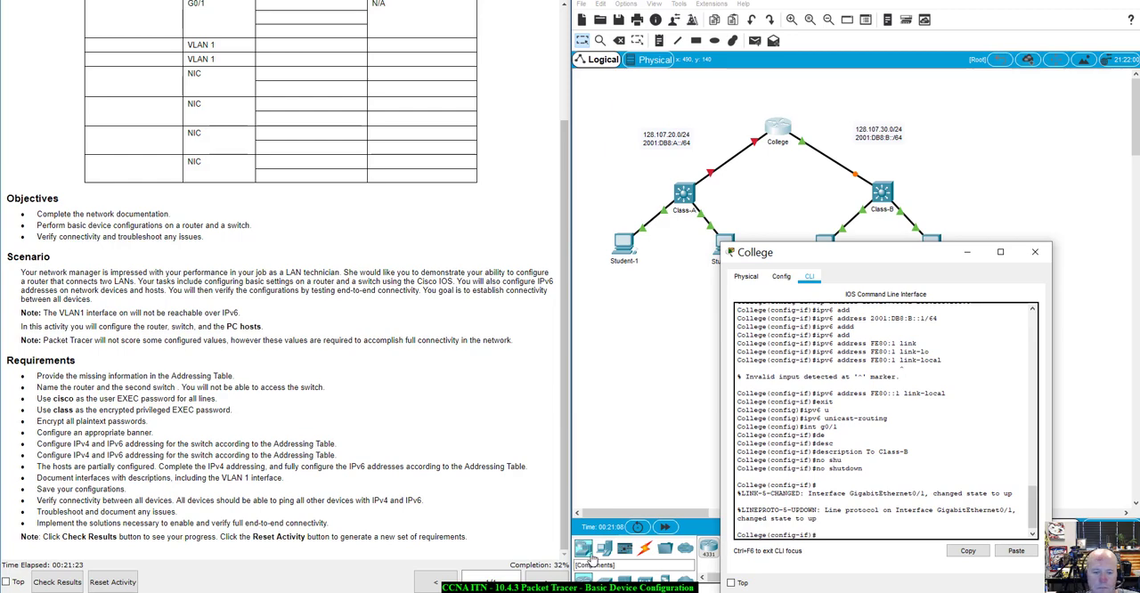
# Recheck the assessment items for the port status of the College router's two Gigabit interfaces, and close the results
pyautogui.click(57, 582)
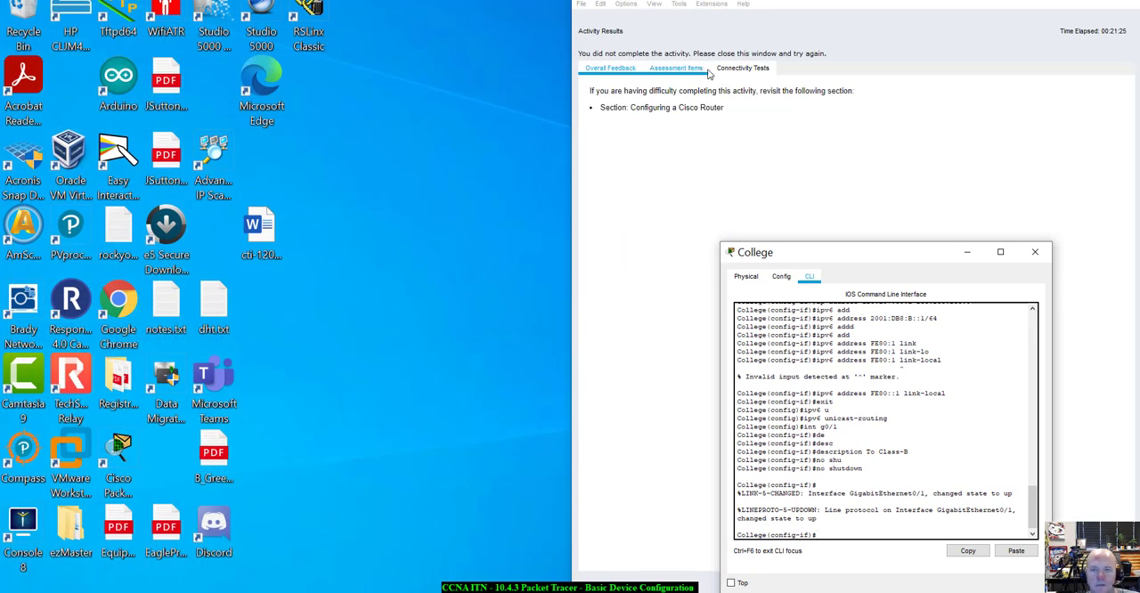
pyautogui.click(675, 68)
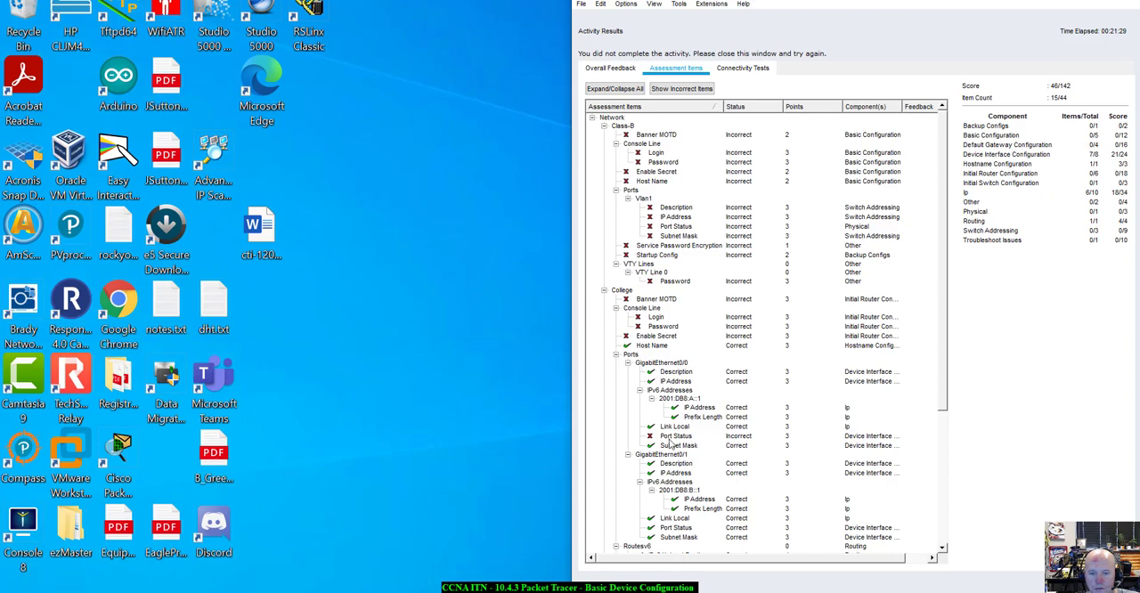
pyautogui.scroll(-1, 680, 480)
pyautogui.scroll(-1, 668, 512)
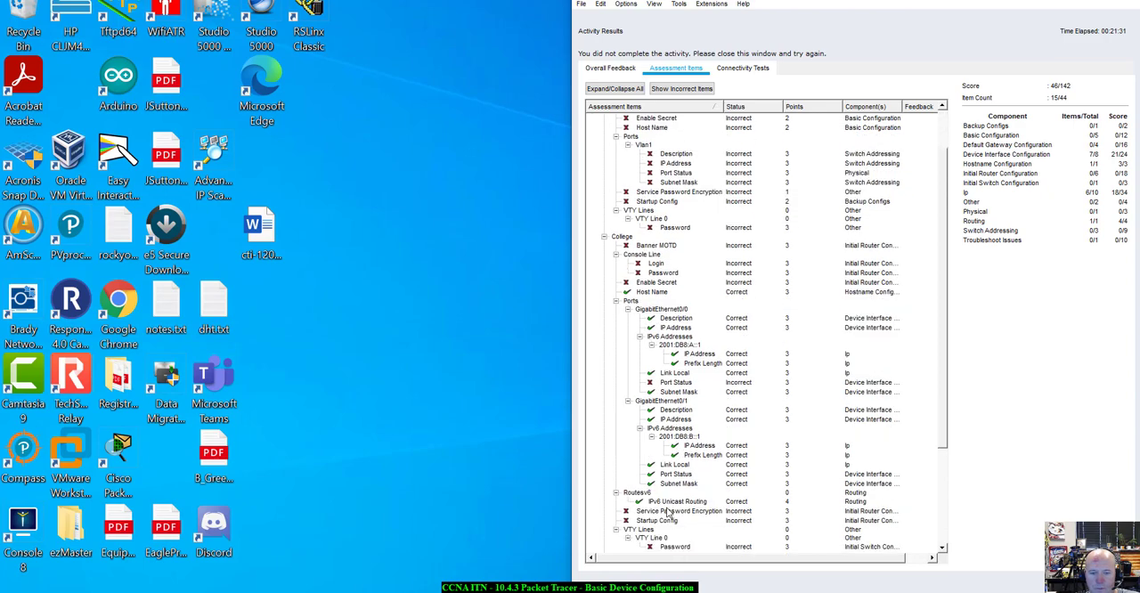
pyautogui.scroll(1, 678, 414)
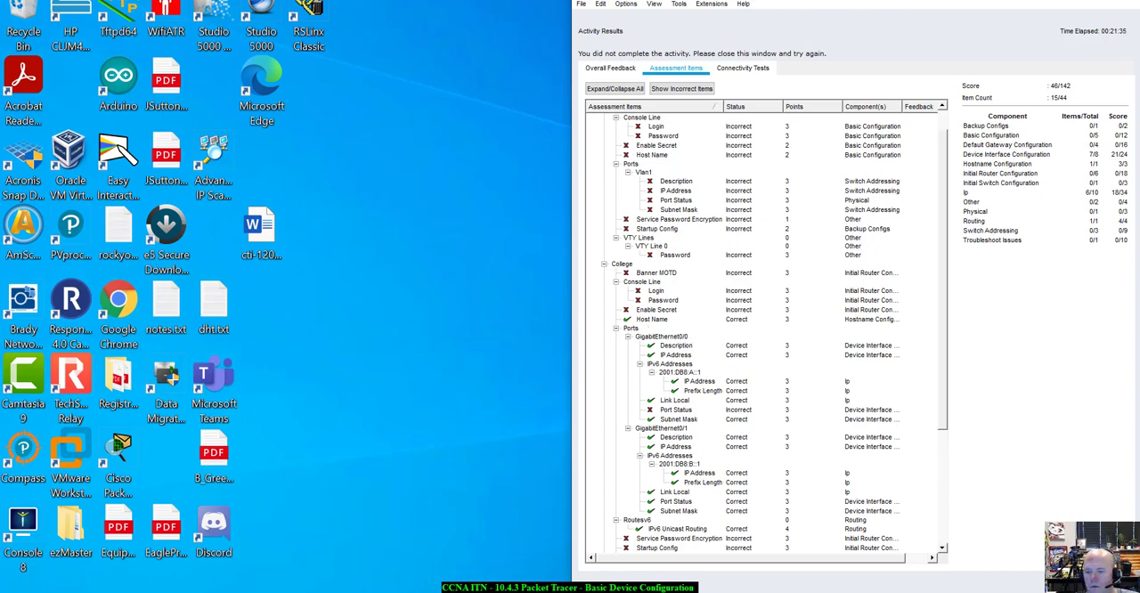
pyautogui.click(1101, 582)
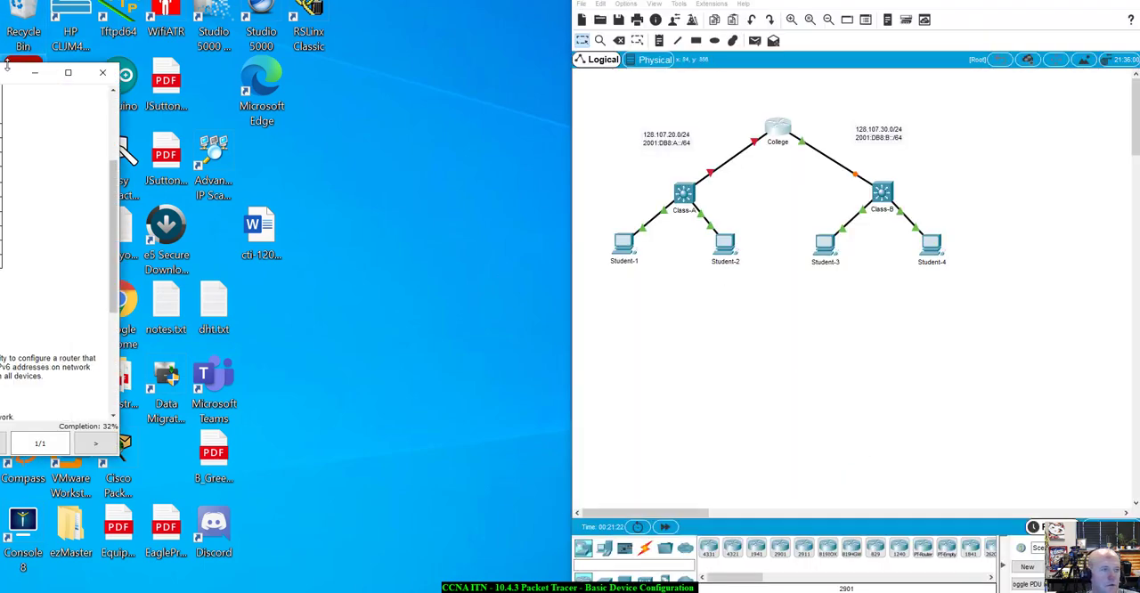
# Return to the College router's command line and bring up interface g0/0 with no shutdown
pyautogui.moveTo(23, 77); pyautogui.dragTo(460, 42)
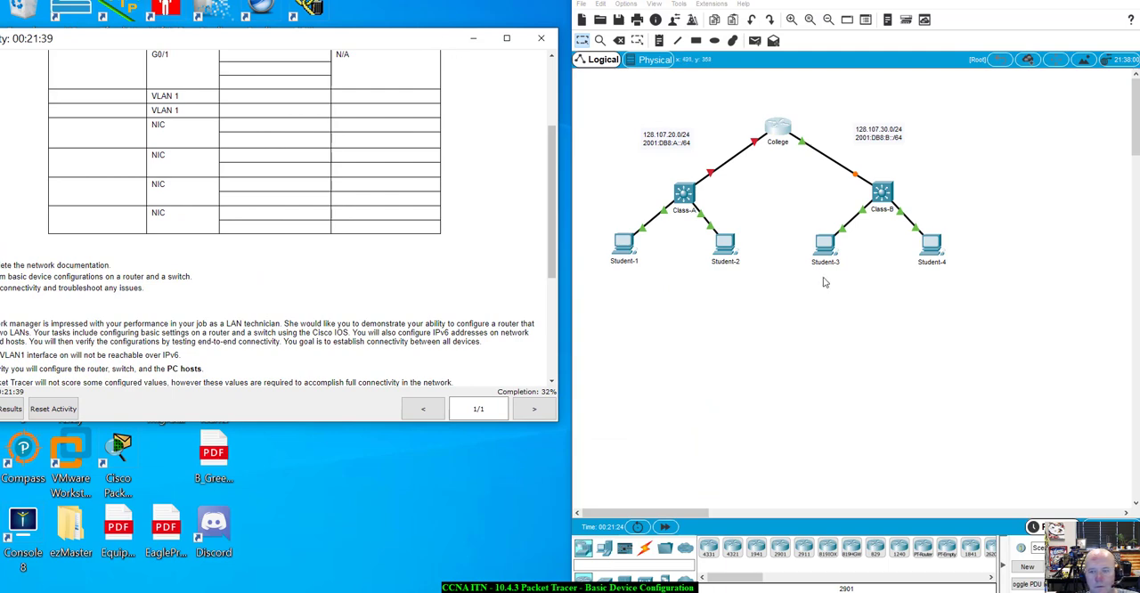
pyautogui.click(781, 134)
pyautogui.click(841, 521)
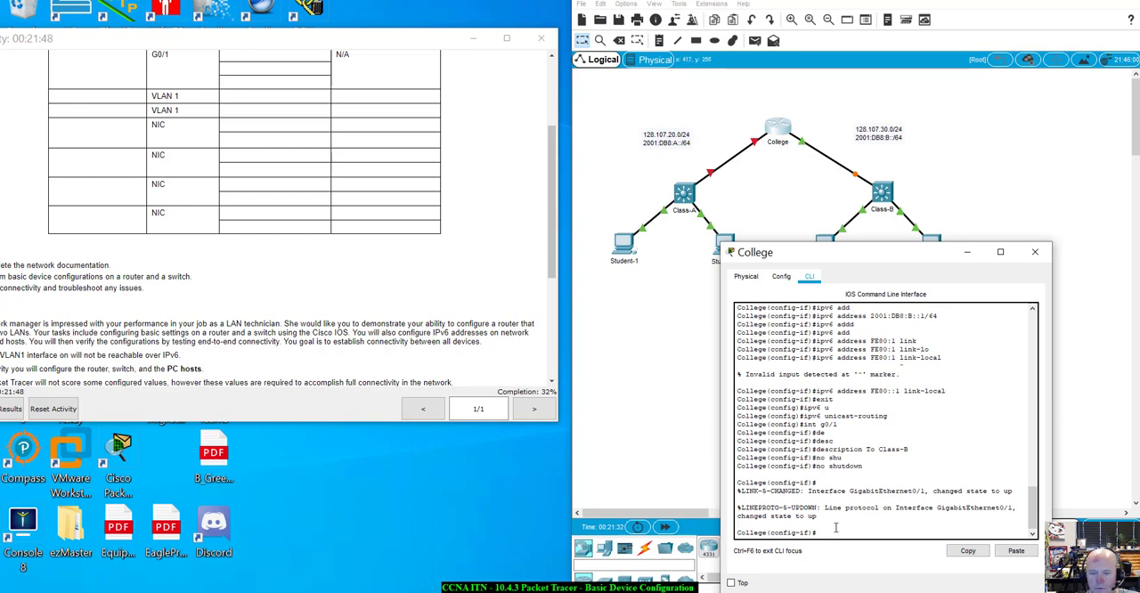
pyautogui.write('int')
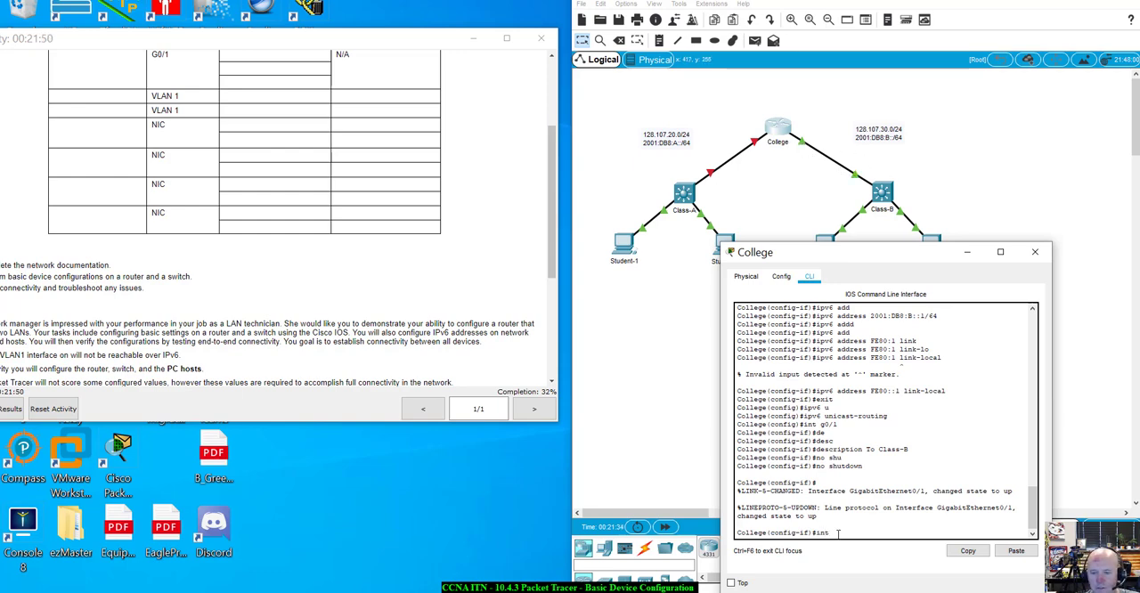
pyautogui.write(' g0/0')
pyautogui.press('Return')
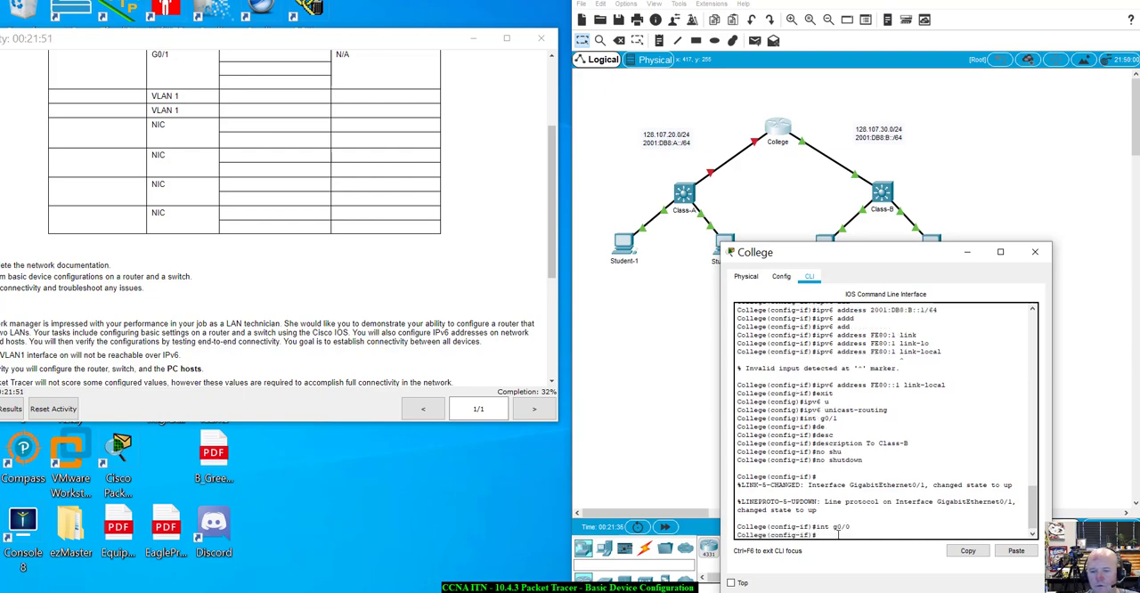
pyautogui.write('no shut')
pyautogui.press('Tab')
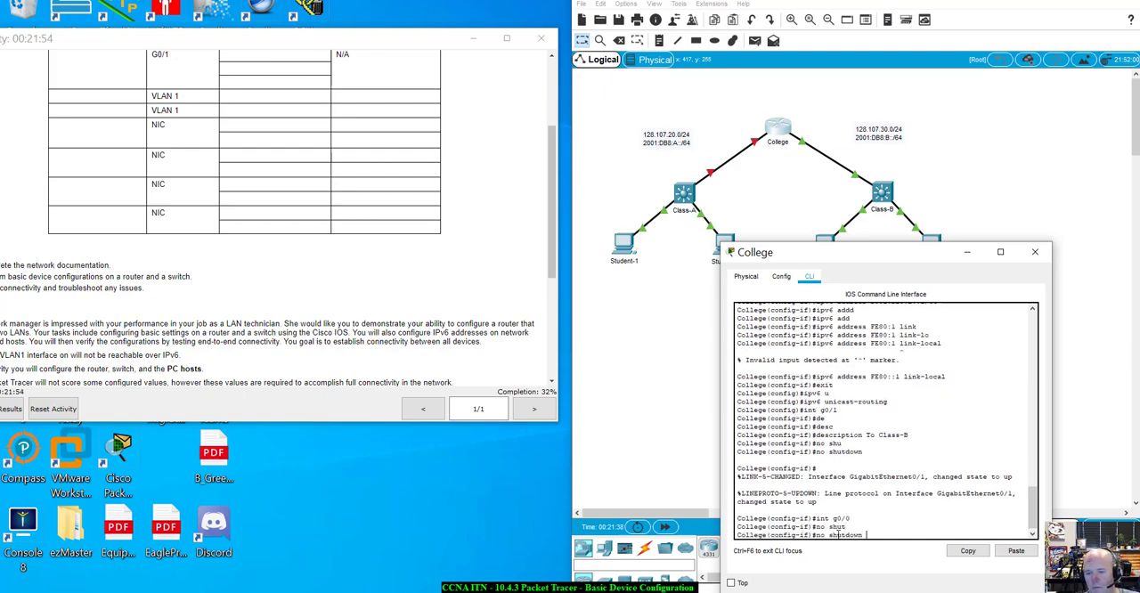
pyautogui.press('Return')
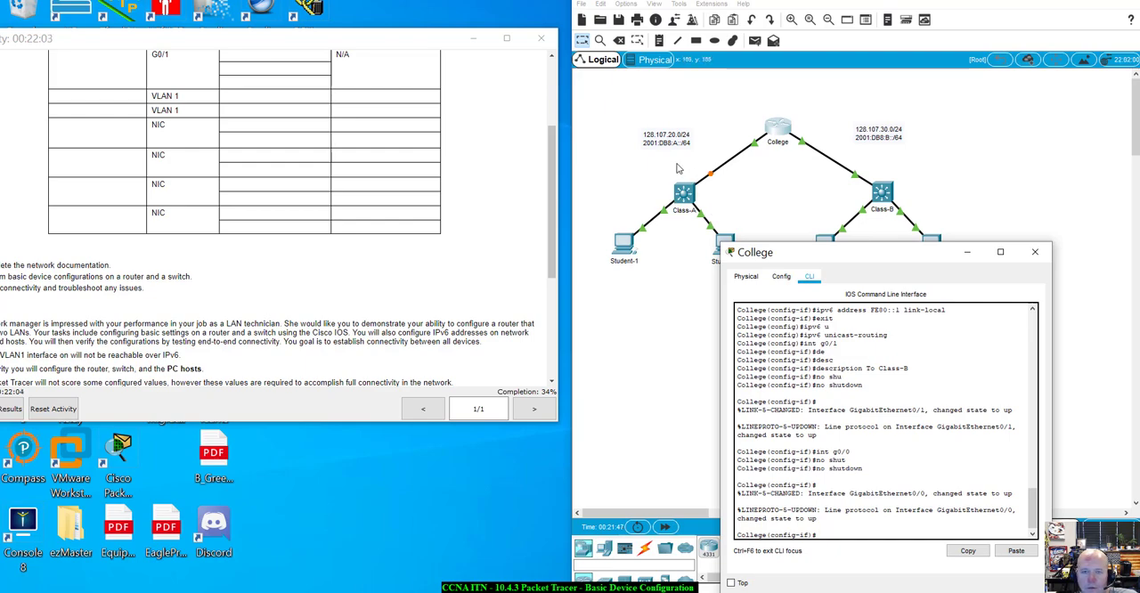
# Move the College router window aside to inspect the Class-A and Class-B links, and close the window
pyautogui.moveTo(873, 254); pyautogui.dragTo(842, 331)
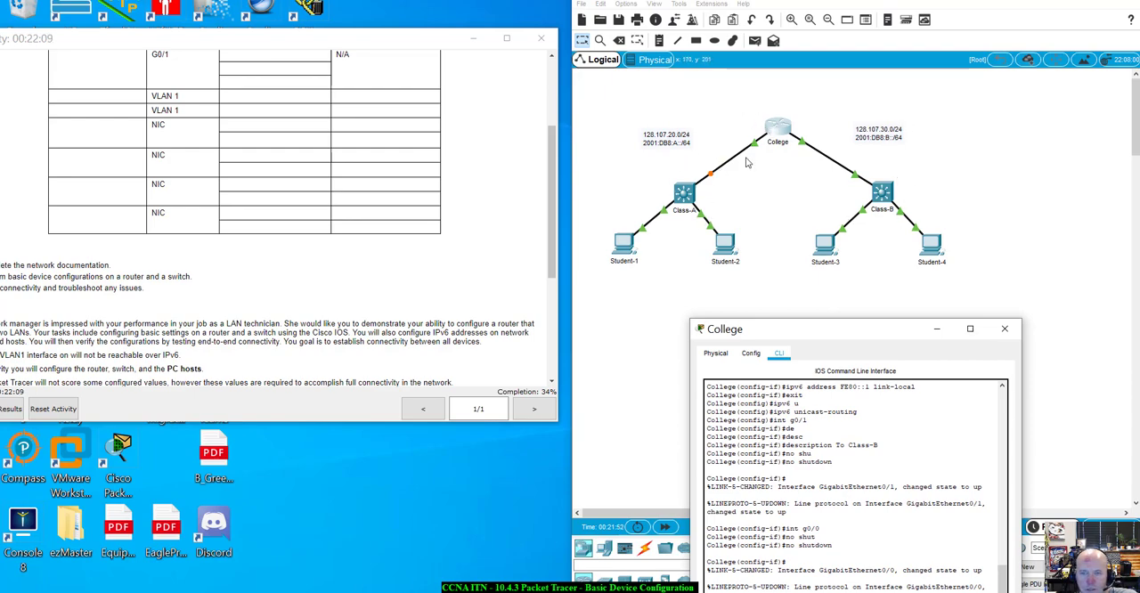
pyautogui.moveTo(829, 328); pyautogui.dragTo(877, 161)
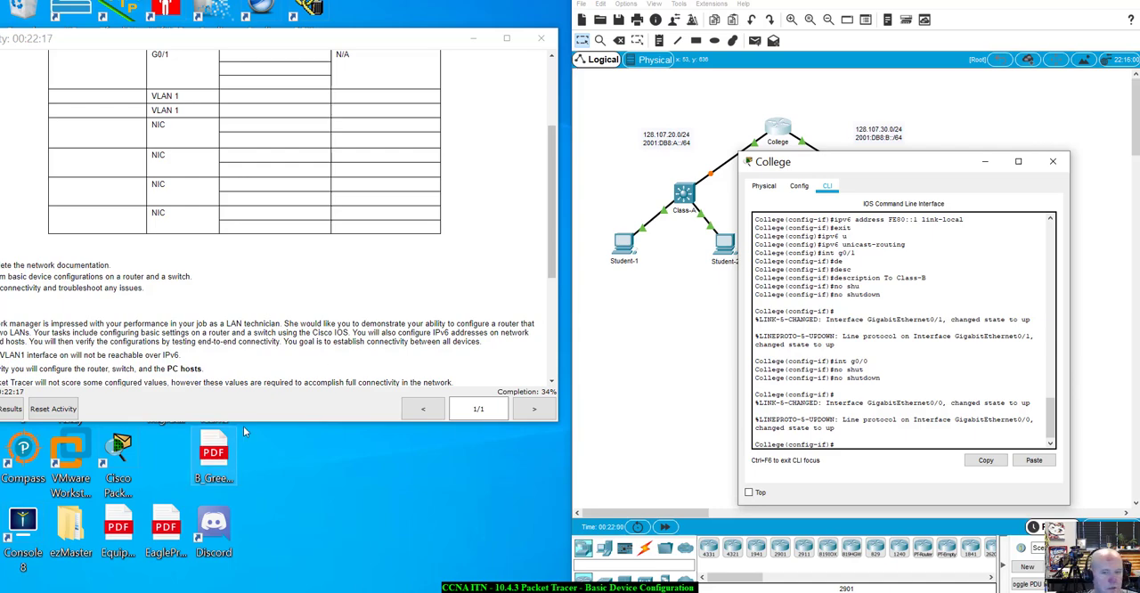
pyautogui.click(1053, 161)
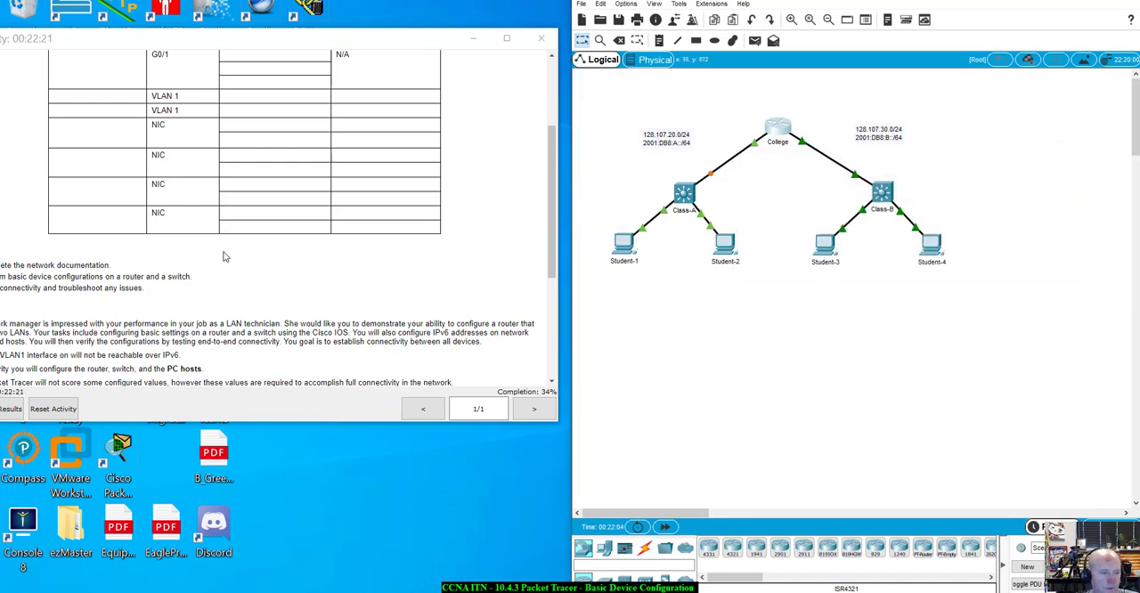
# Open the activity results again and examine the remaining incorrect assessment items for College and Class-B
pyautogui.moveTo(241, 47); pyautogui.dragTo(290, 48)
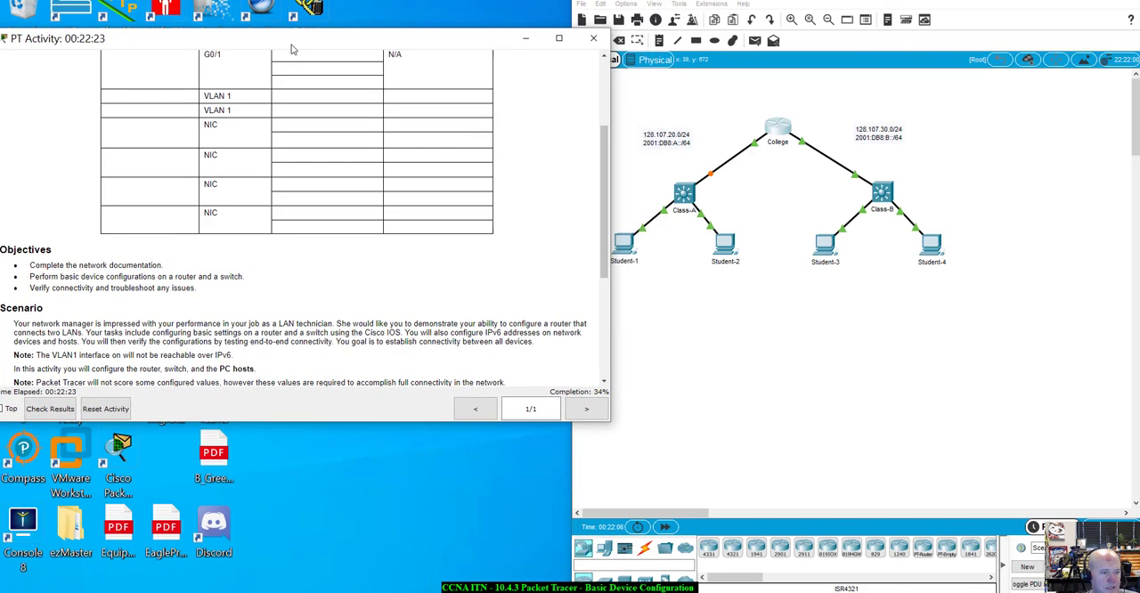
pyautogui.click(45, 408)
pyautogui.click(676, 69)
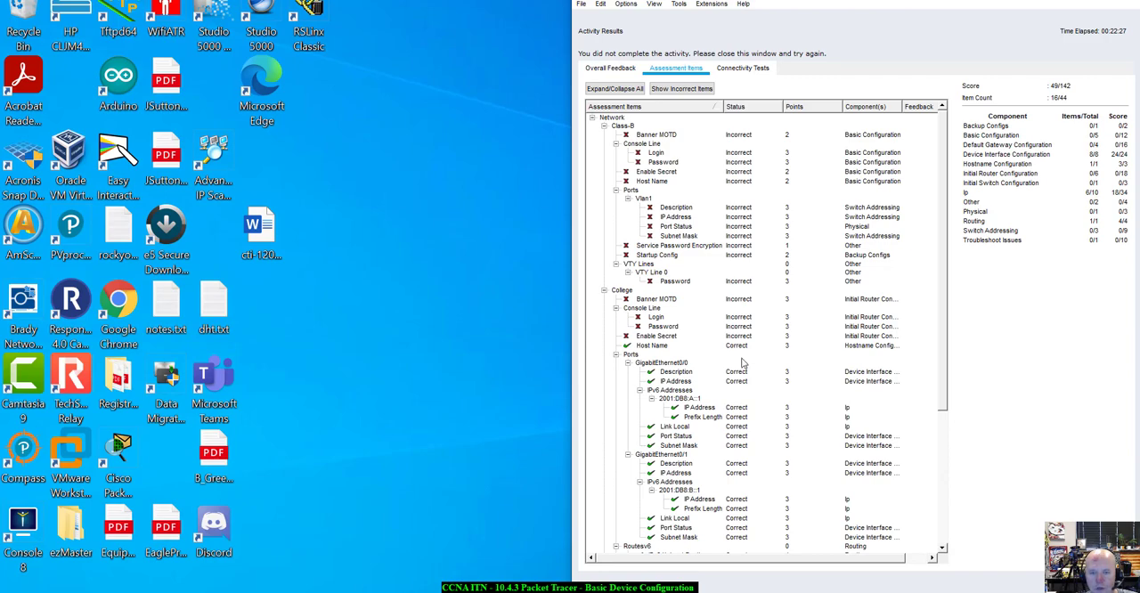
pyautogui.moveTo(807, 1)
pyautogui.mouseDown()
pyautogui.moveTo(746, 2)
pyautogui.moveTo(789, 3)
pyautogui.mouseUp()
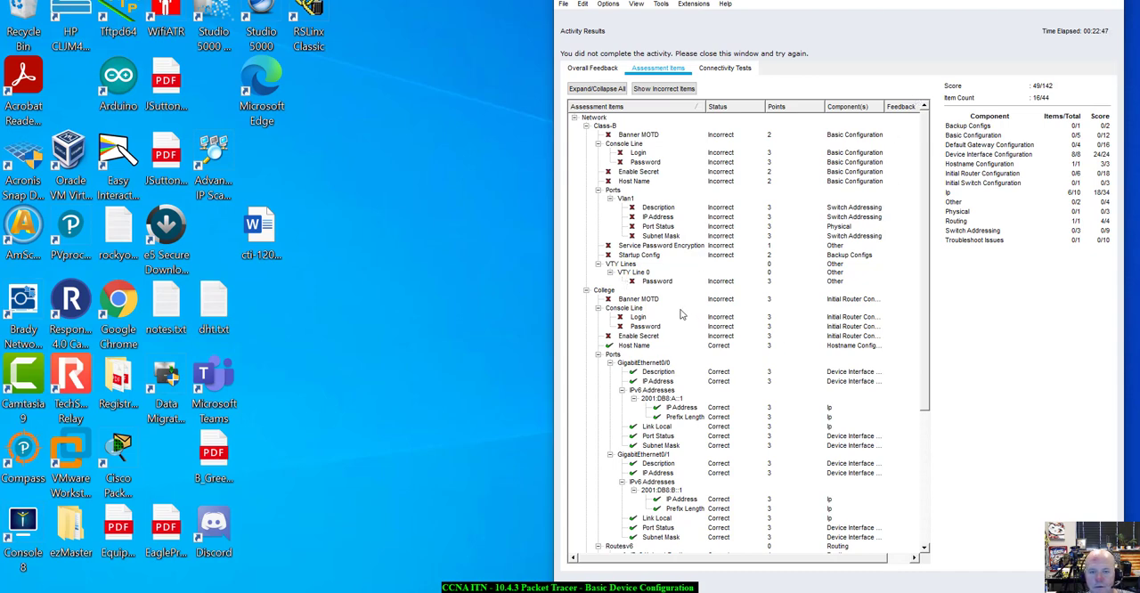
# Review the remaining assessment items for the College router and the student PCs, and close the results
pyautogui.scroll(-7, 793, 422)
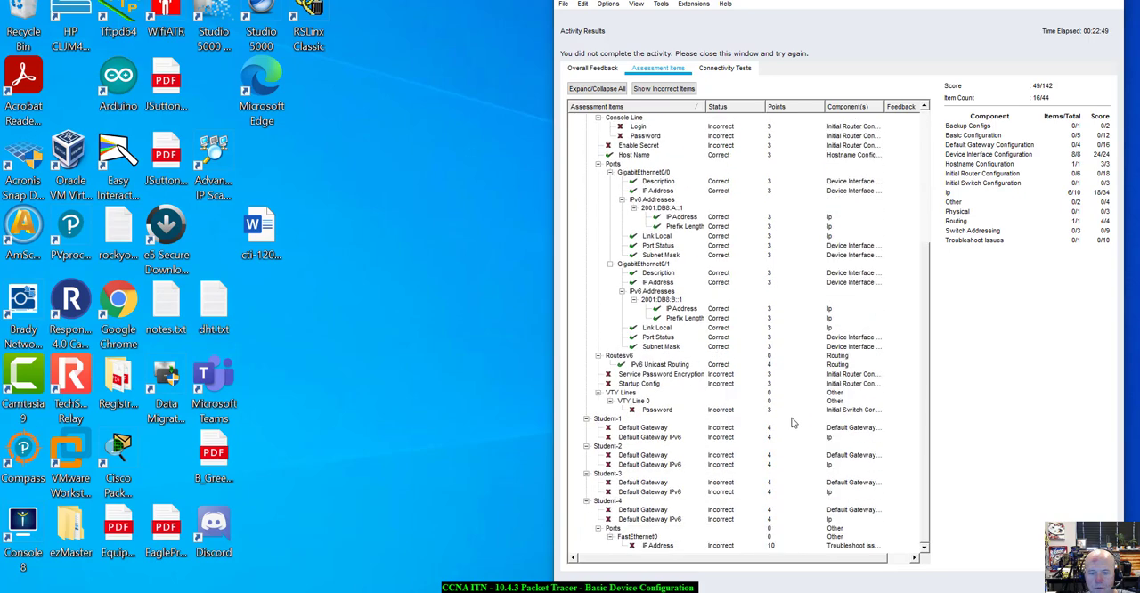
pyautogui.scroll(7, 793, 422)
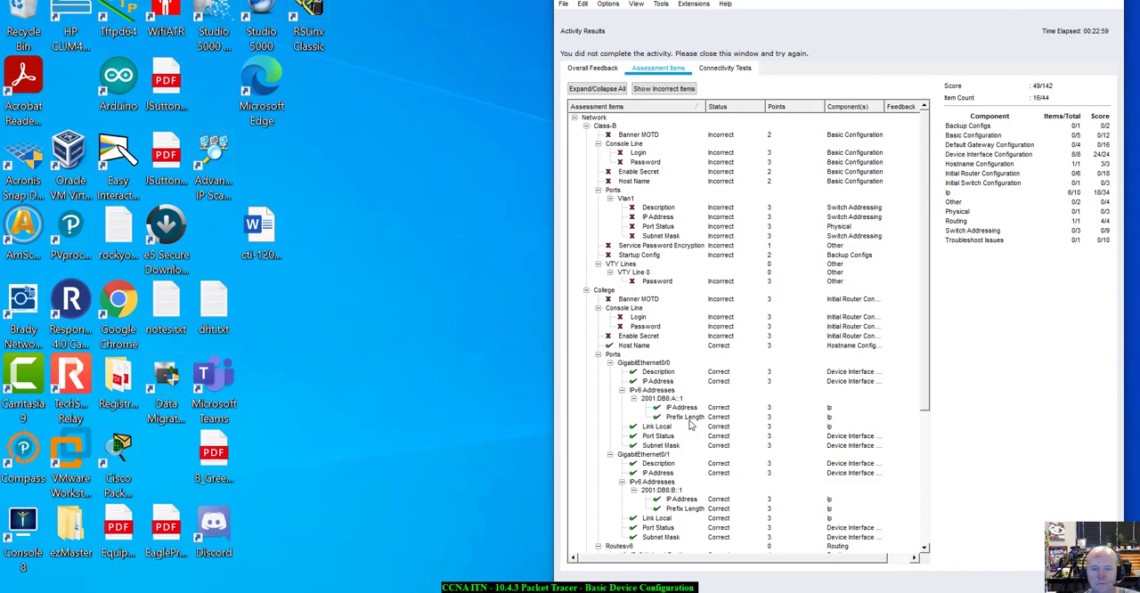
pyautogui.click(1088, 577)
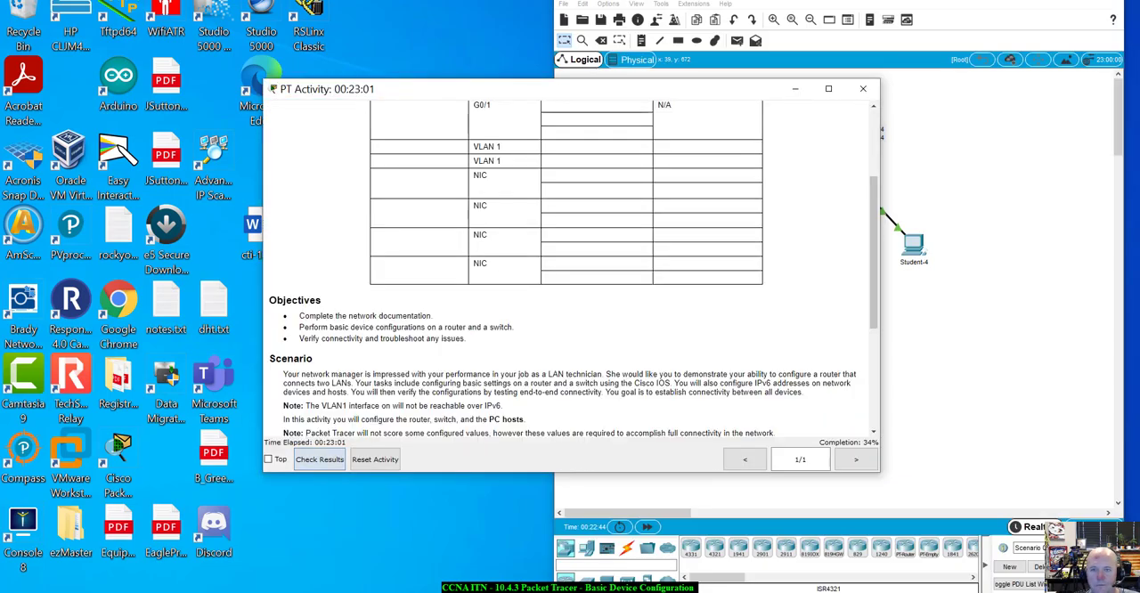
# Place the activity instructions beside the topology and review the requirements for device names, line passwords and the privileged EXEC password
pyautogui.moveTo(613, 91); pyautogui.dragTo(1, 64)
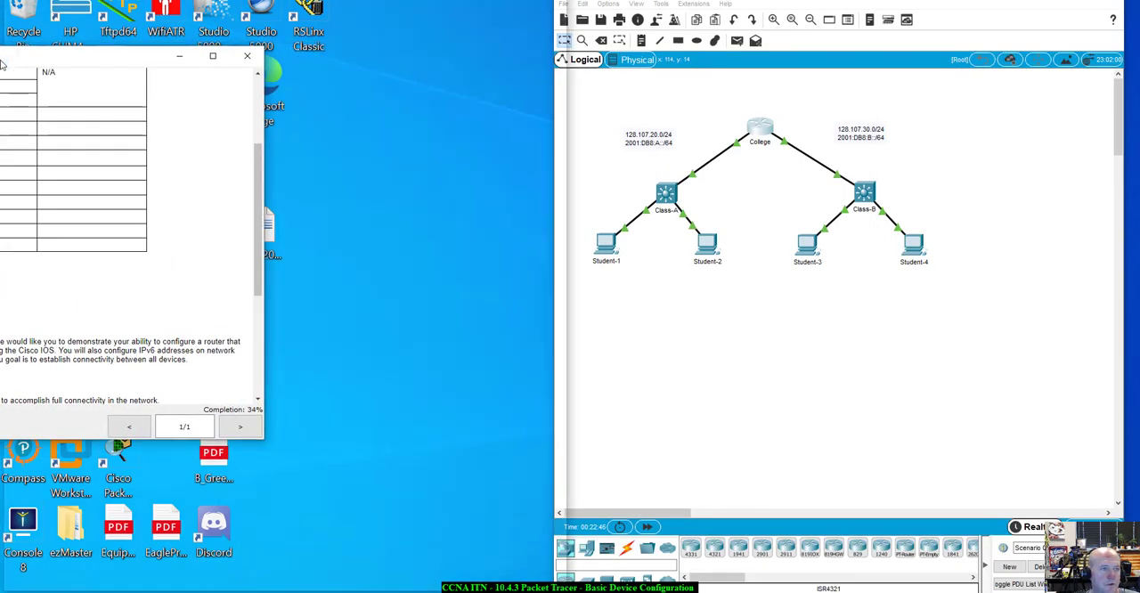
pyautogui.click(619, 185)
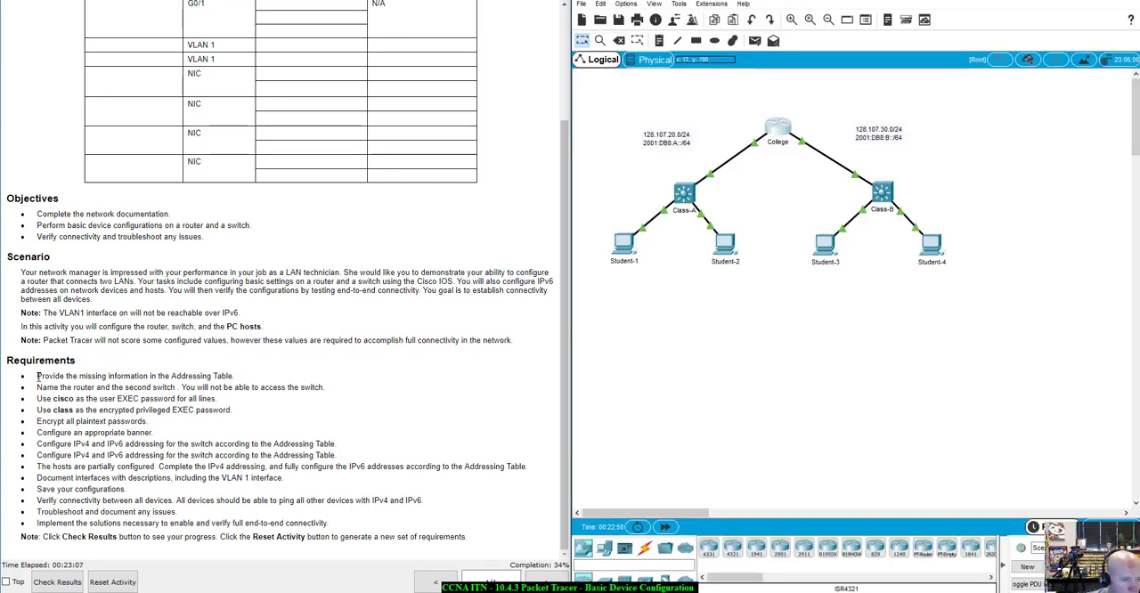
pyautogui.moveTo(39, 387); pyautogui.dragTo(280, 412)
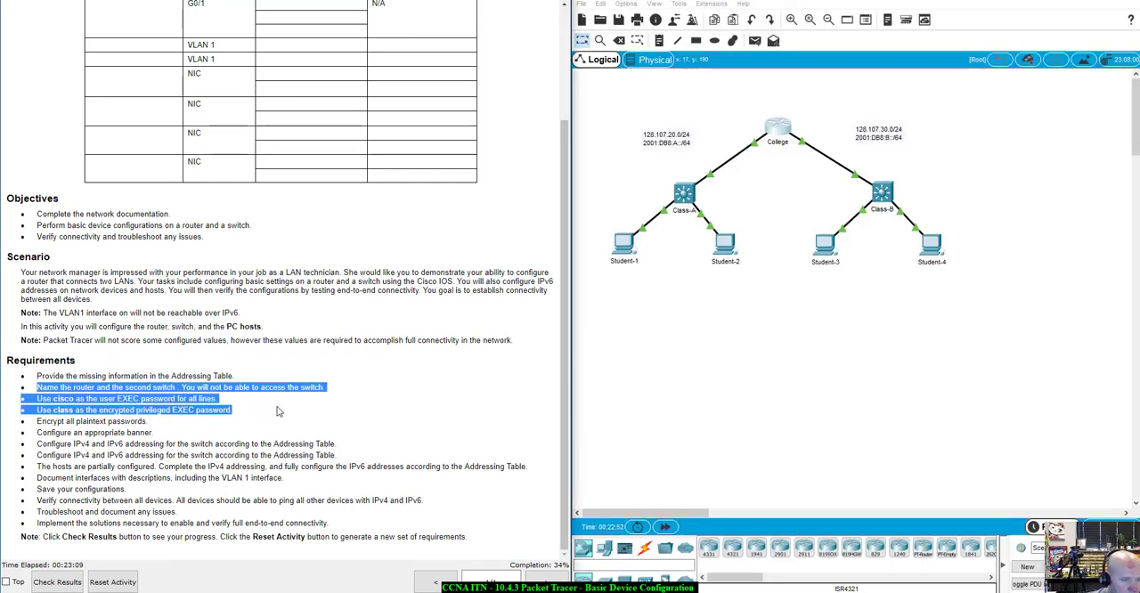
pyautogui.click(122, 398)
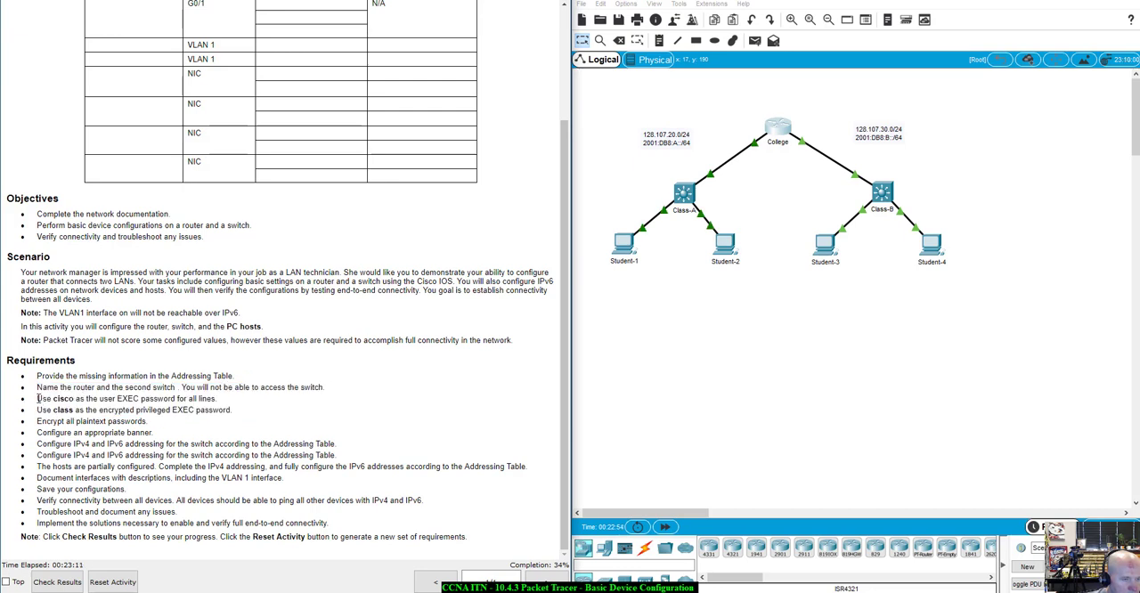
pyautogui.moveTo(39, 399); pyautogui.dragTo(243, 411)
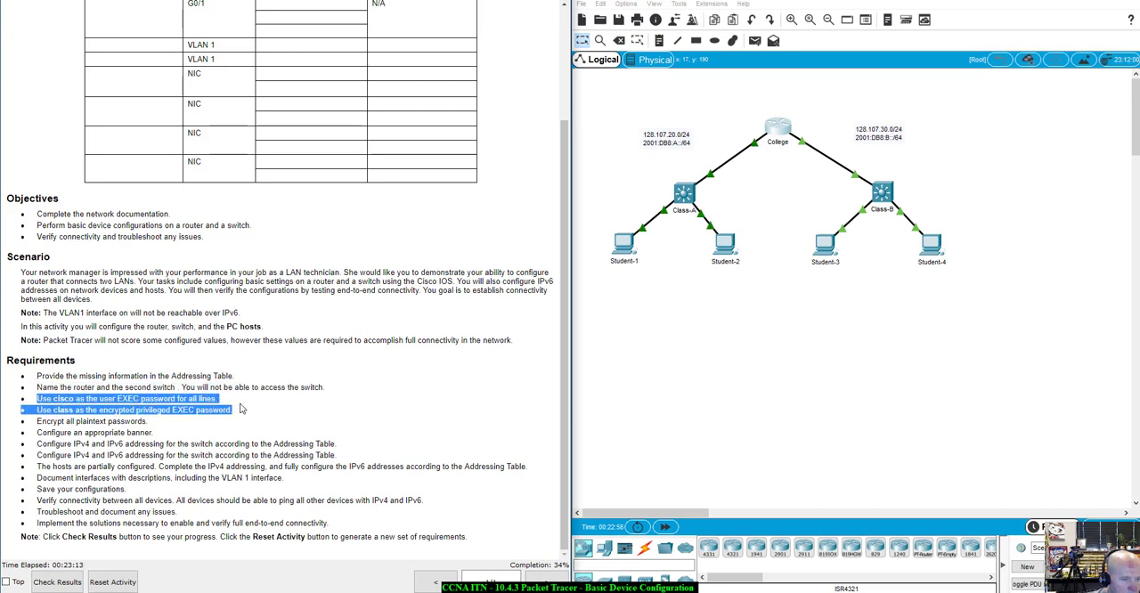
pyautogui.click(176, 421)
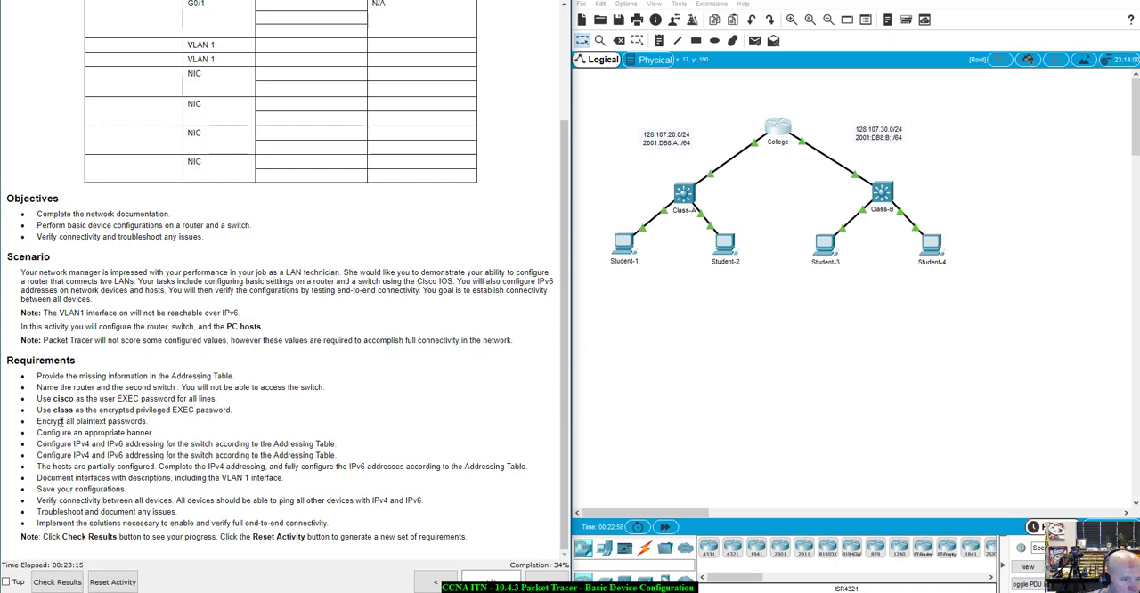
# Open the College router's command line beside the instructions and exit interface configuration to global configuration mode
pyautogui.click(778, 130)
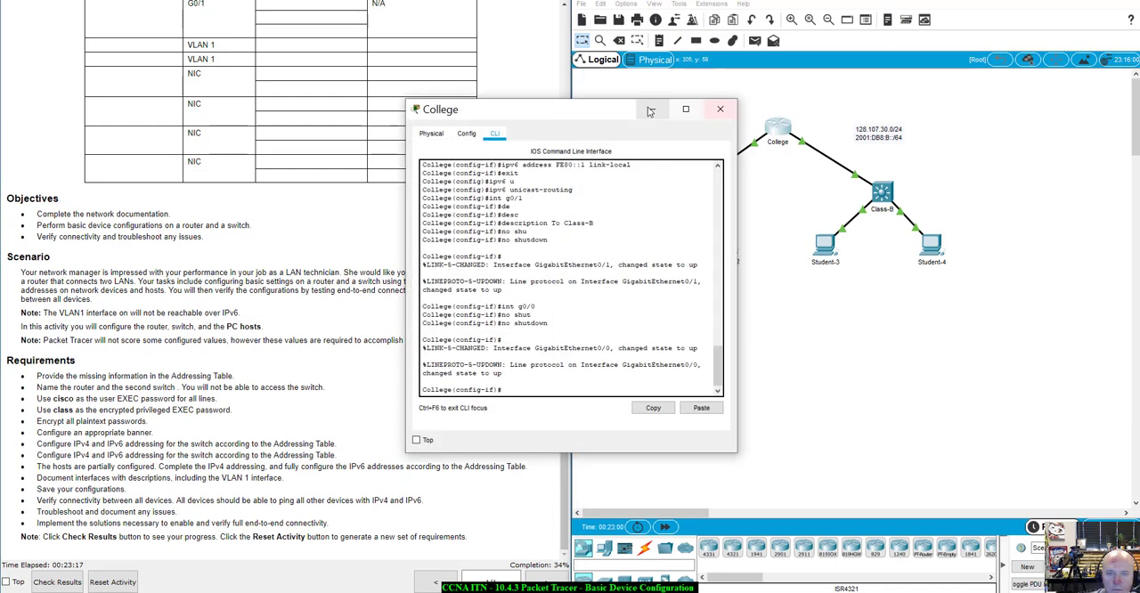
pyautogui.moveTo(534, 113); pyautogui.dragTo(767, 123)
pyautogui.moveTo(755, 315); pyautogui.dragTo(765, 325)
pyautogui.click(758, 400)
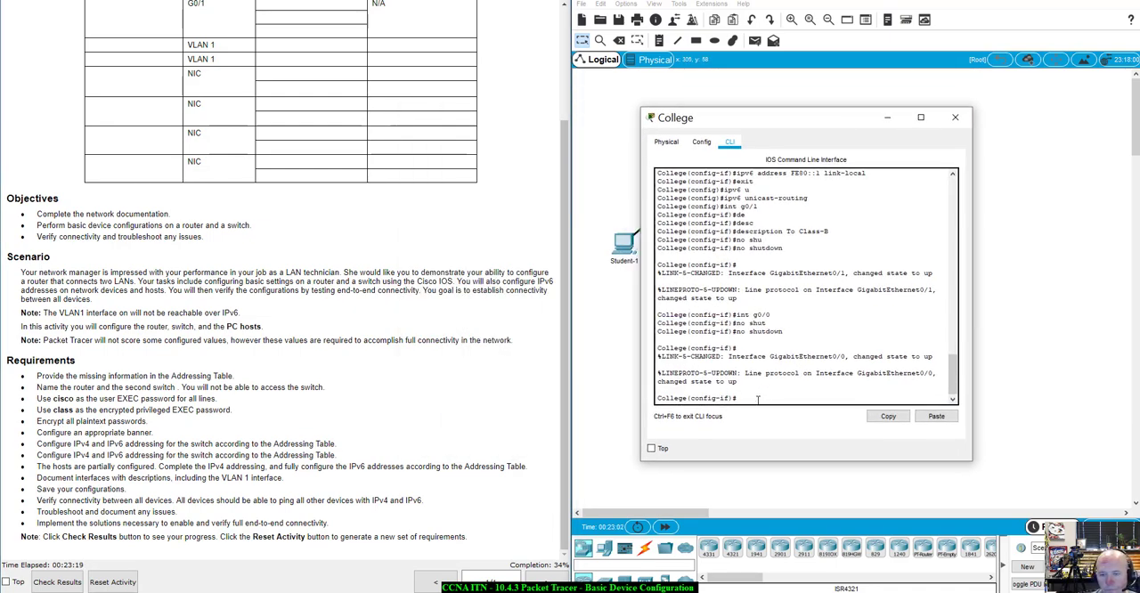
pyautogui.write('exit')
pyautogui.press('Return')
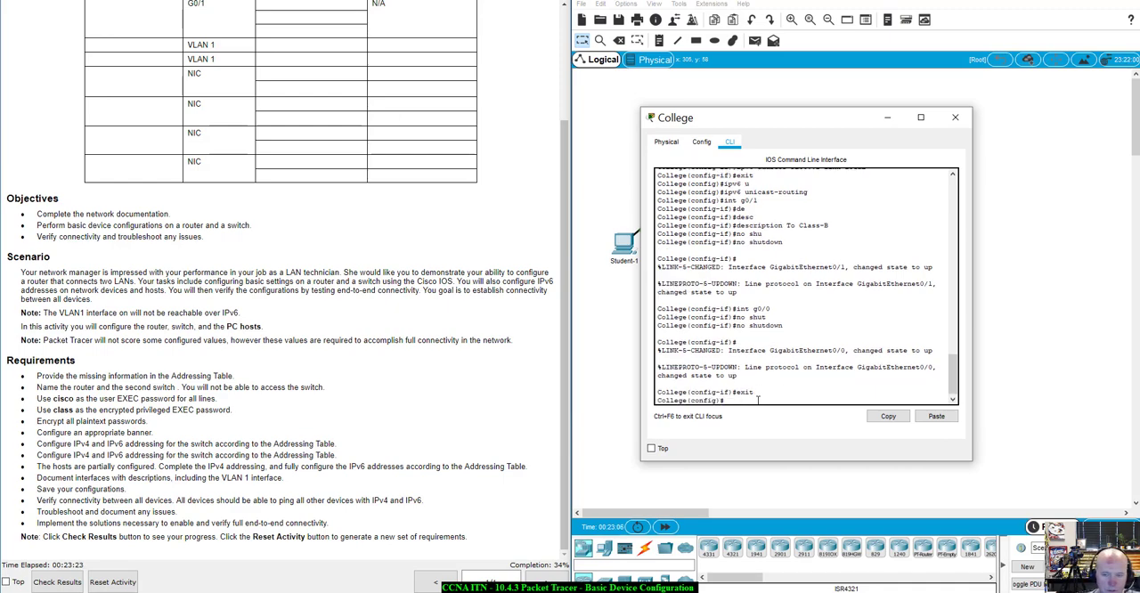
# Configure the College router's MOTD banner as "Unauthorized Access is prohibited!" with # as the delimiter
pyautogui.write('bann')
pyautogui.press('Tab')
pyautogui.write('m')
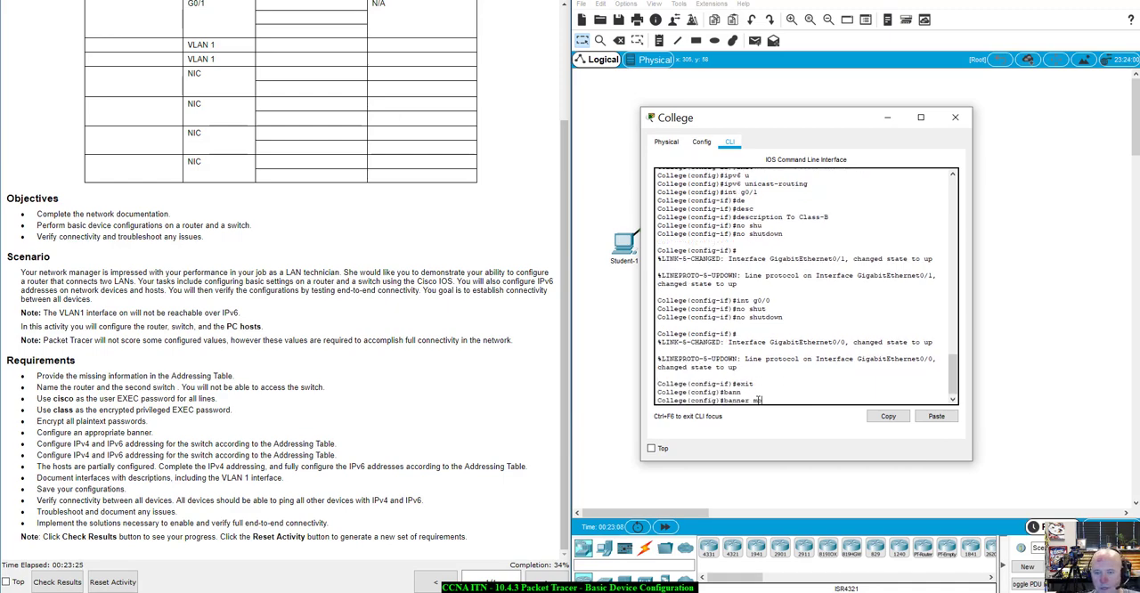
pyautogui.write('od')
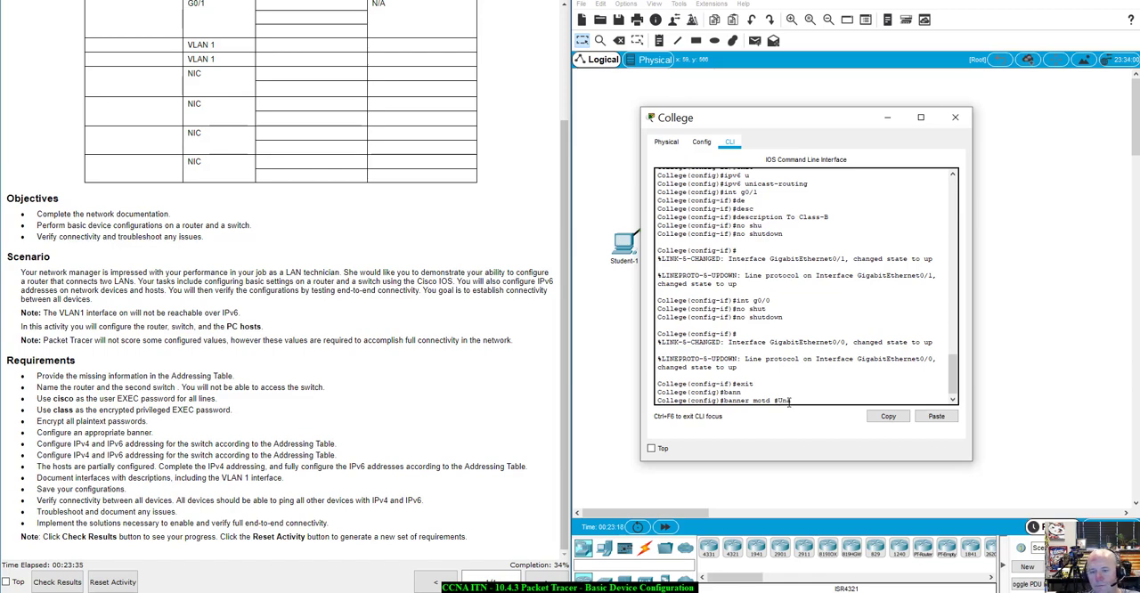
pyautogui.write('orized Access is por')
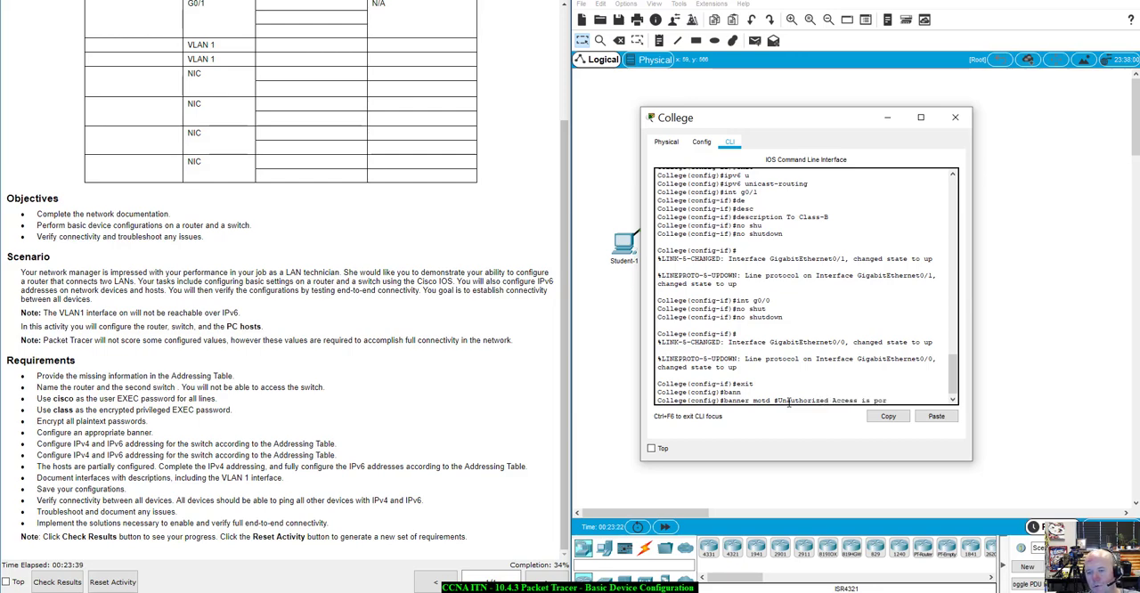
pyautogui.press('BackSpace')
pyautogui.press('BackSpace')
pyautogui.write('rohibited!#')
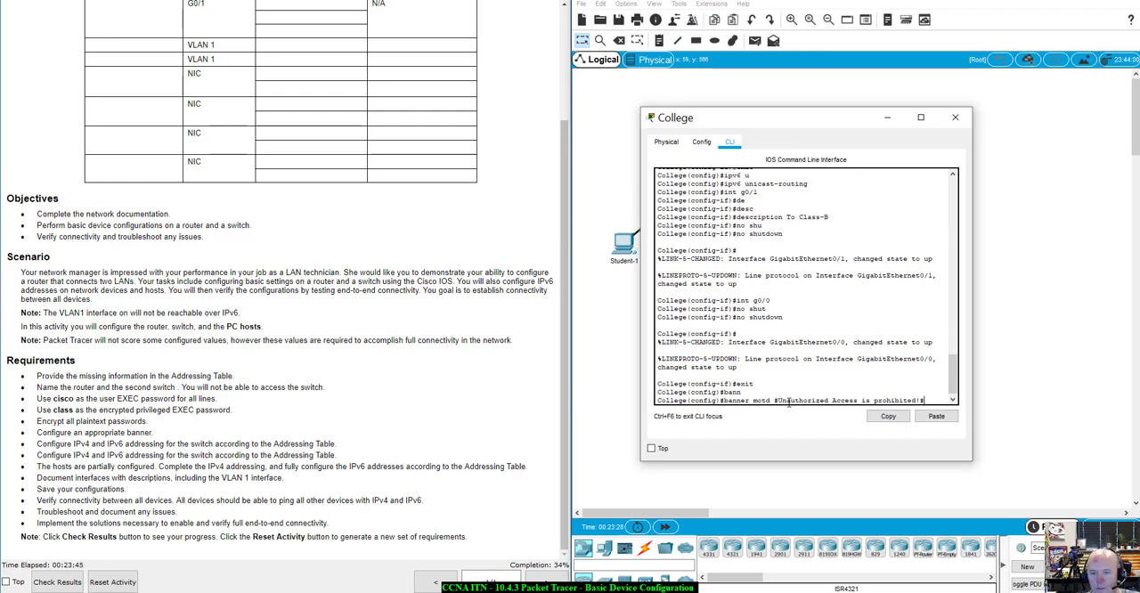
pyautogui.press('Return')
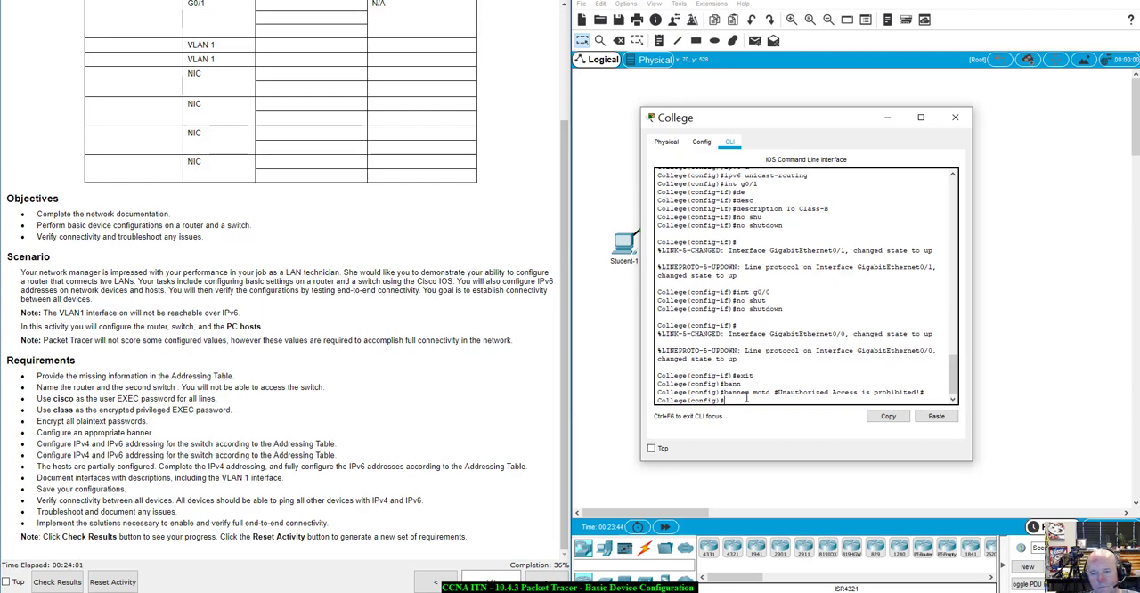
# Check the privileged EXEC requirement and set the College router's encrypted password with the enable secret command
pyautogui.write('ena')
pyautogui.press('Tab')
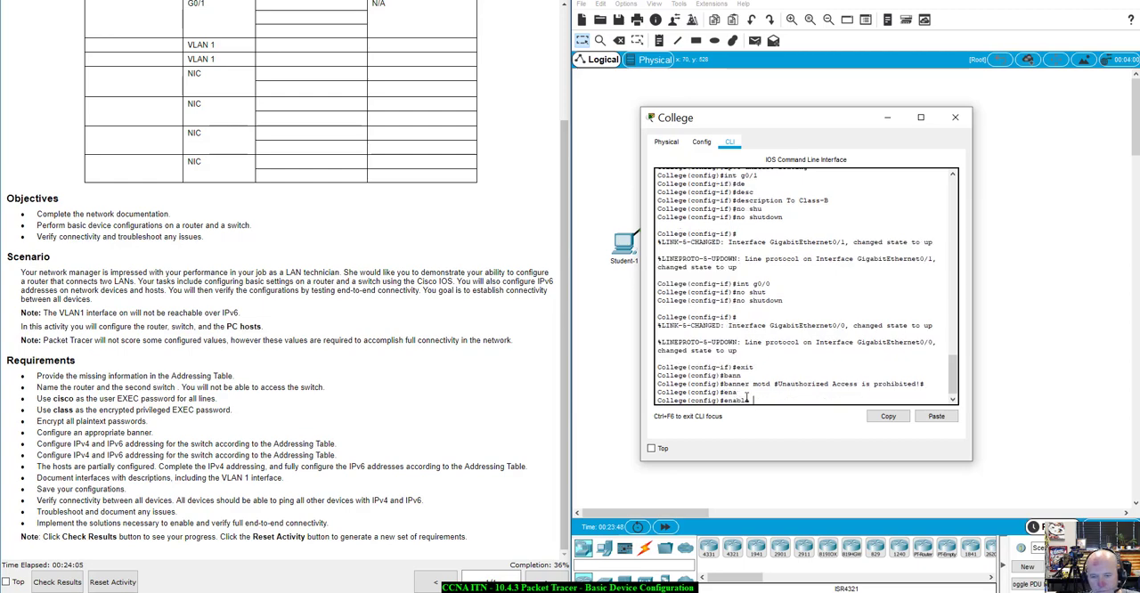
pyautogui.write('s')
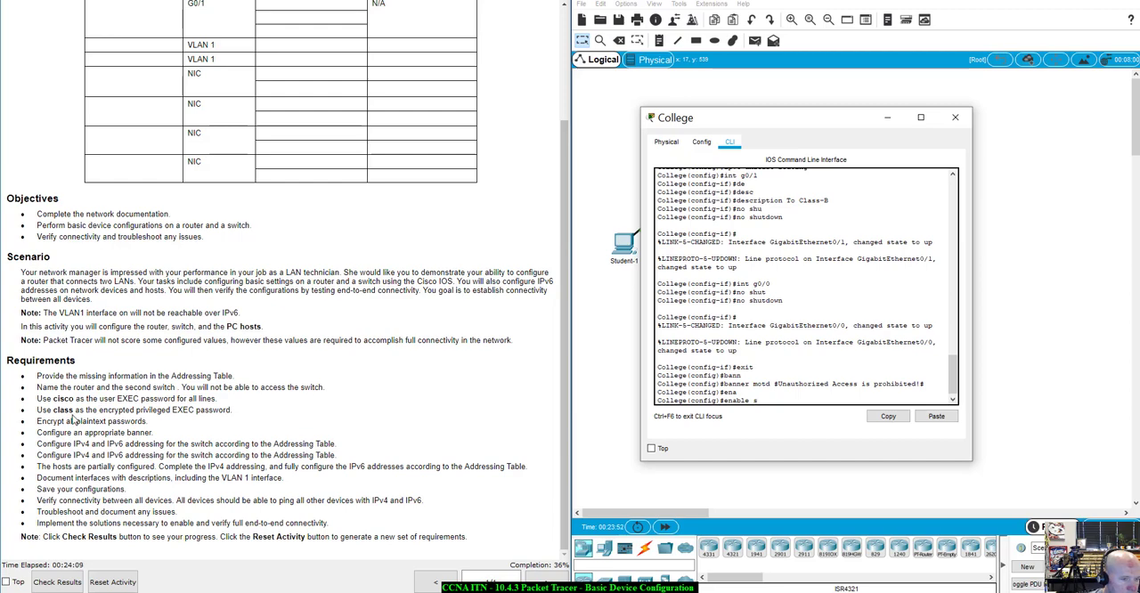
pyautogui.moveTo(42, 410); pyautogui.dragTo(231, 411)
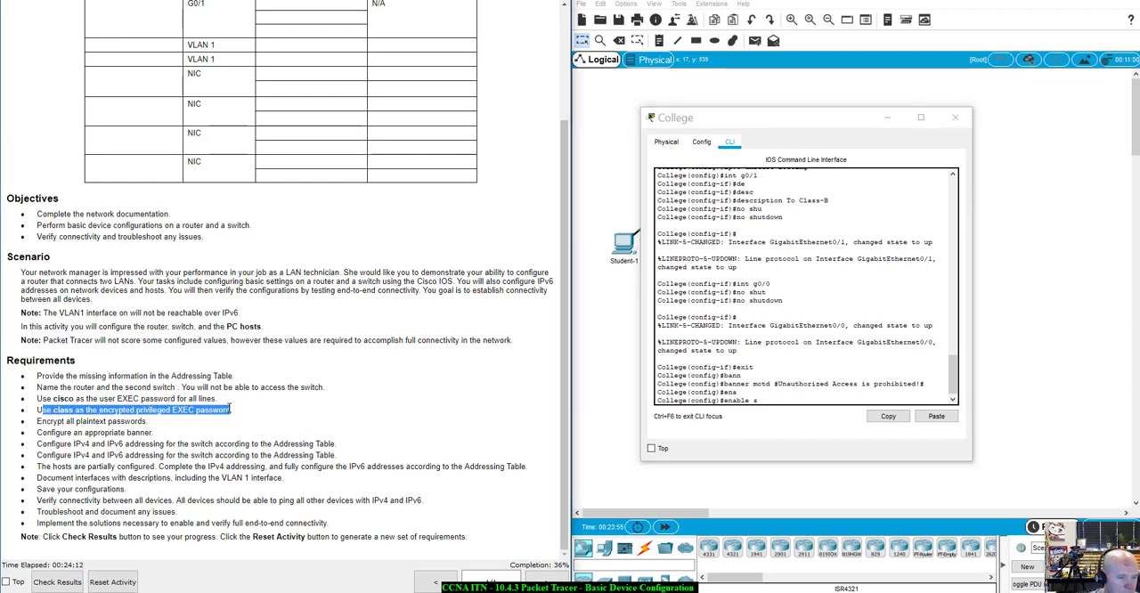
pyautogui.click(765, 400)
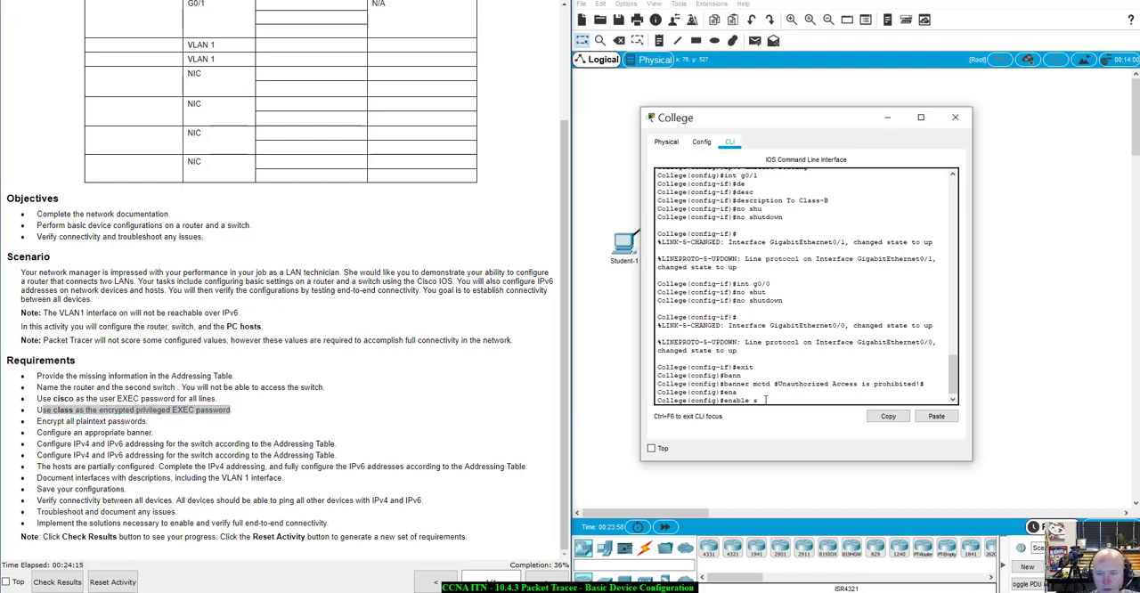
pyautogui.write('ec')
pyautogui.press('Tab')
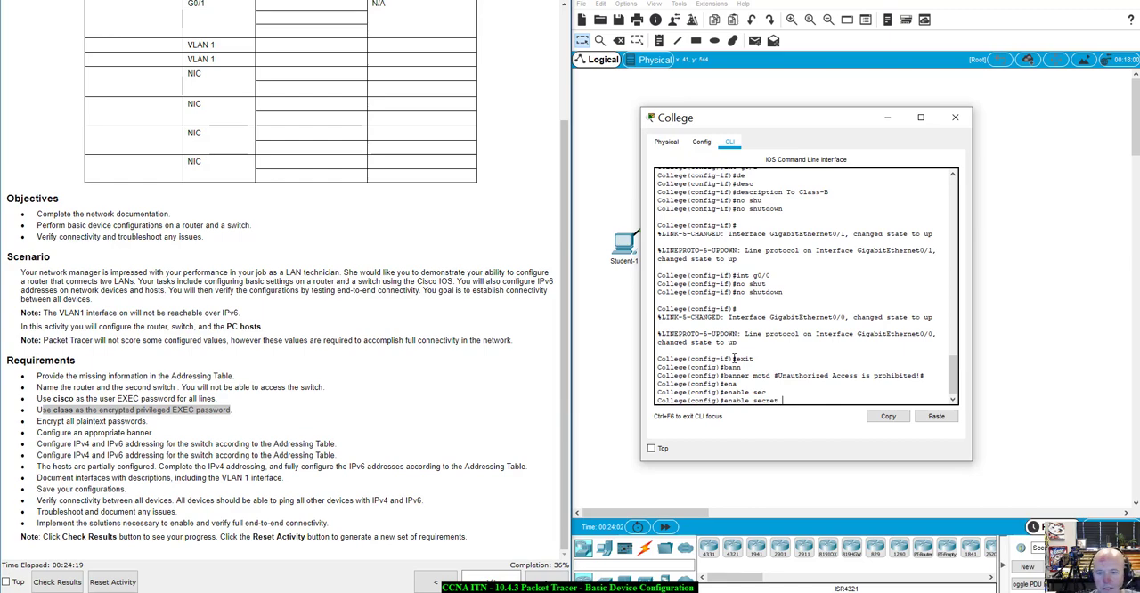
pyautogui.write('class')
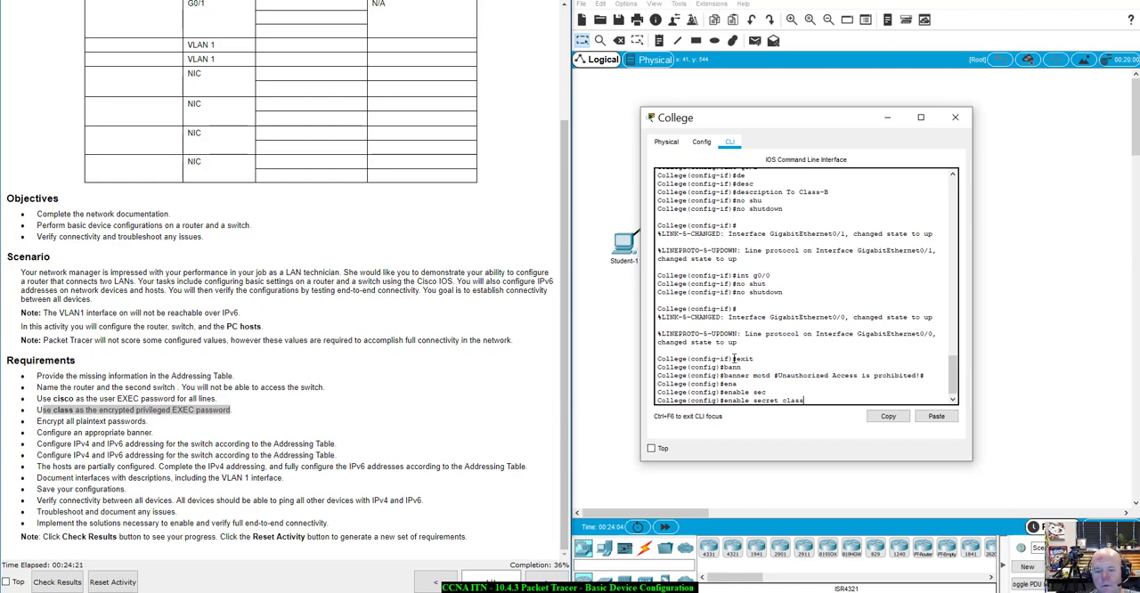
pyautogui.press('Return')
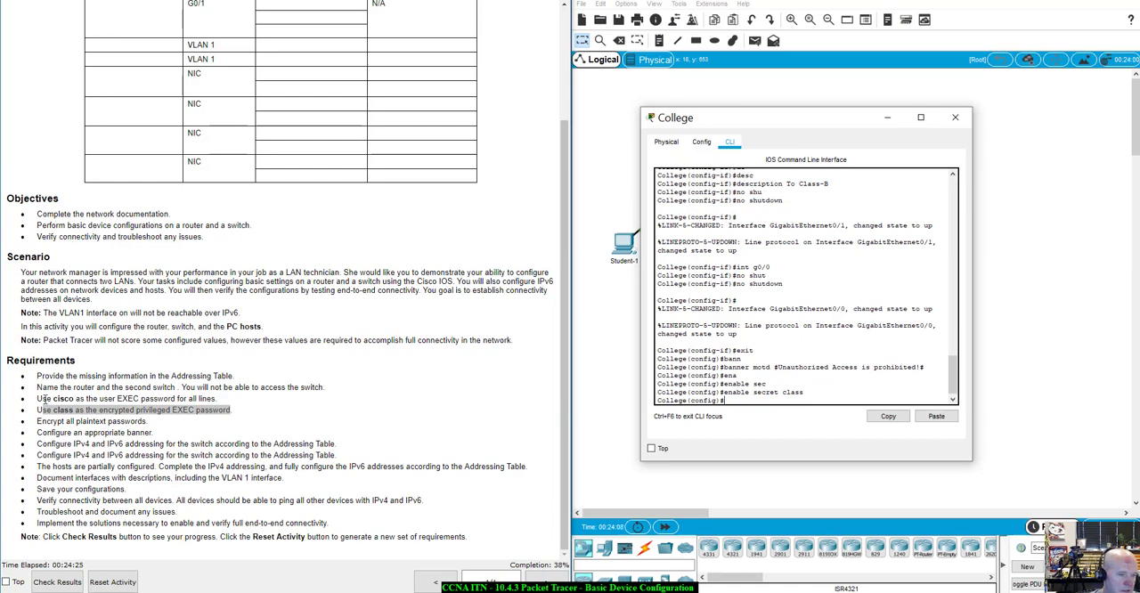
# Check the user EXEC requirement for all lines, enter line console 0 on the College router and set a console line password
pyautogui.moveTo(38, 400); pyautogui.dragTo(220, 399)
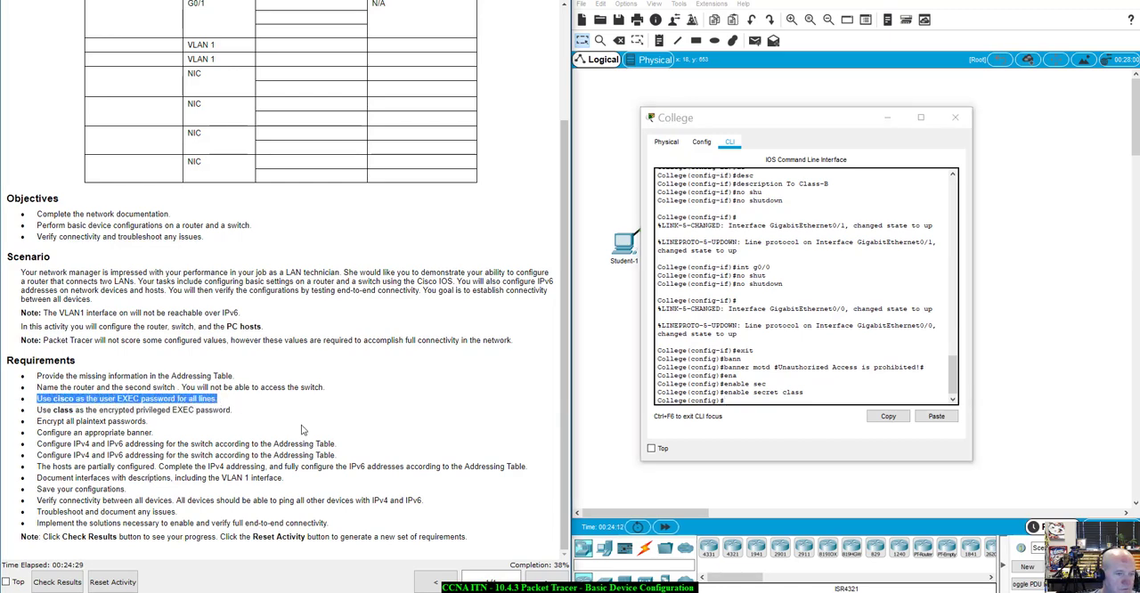
pyautogui.click(737, 400)
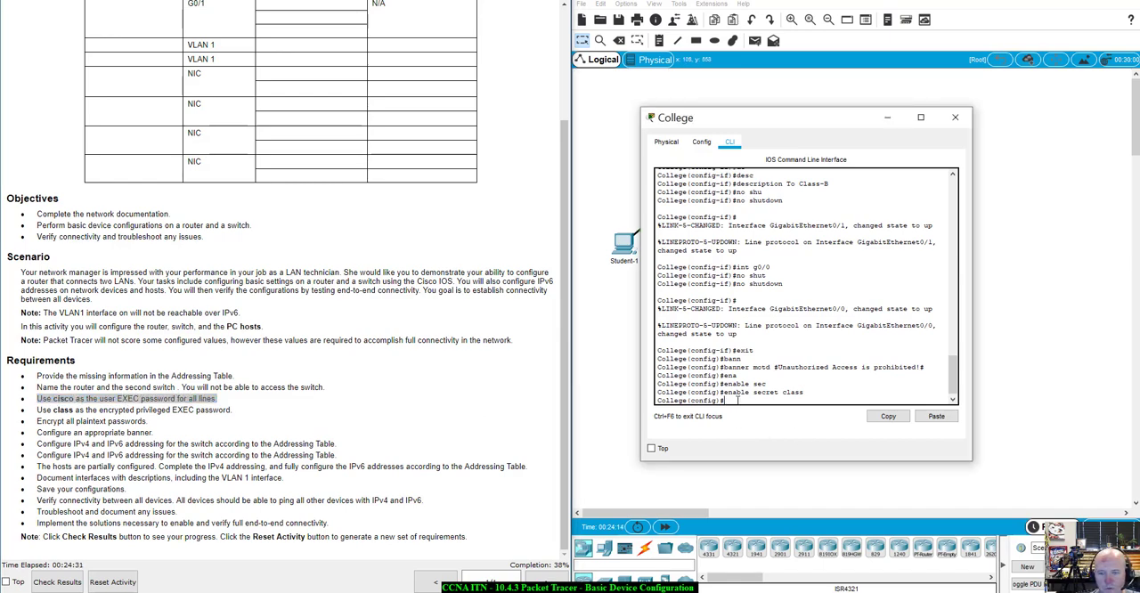
pyautogui.write('lin')
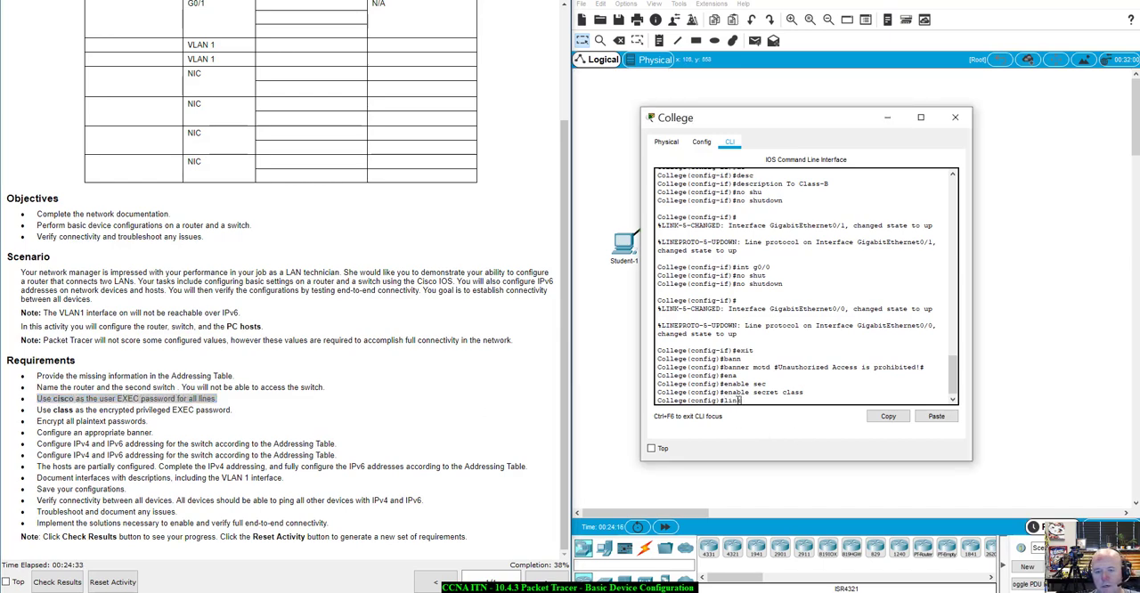
pyautogui.write('e conso')
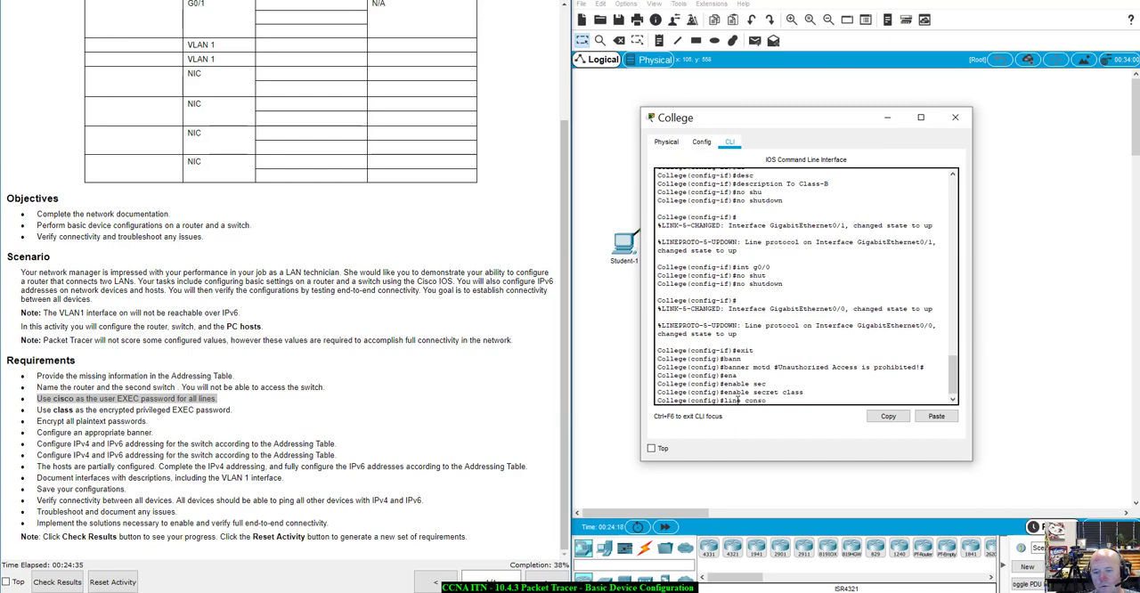
pyautogui.press('Tab')
pyautogui.write('0')
pyautogui.press('Return')
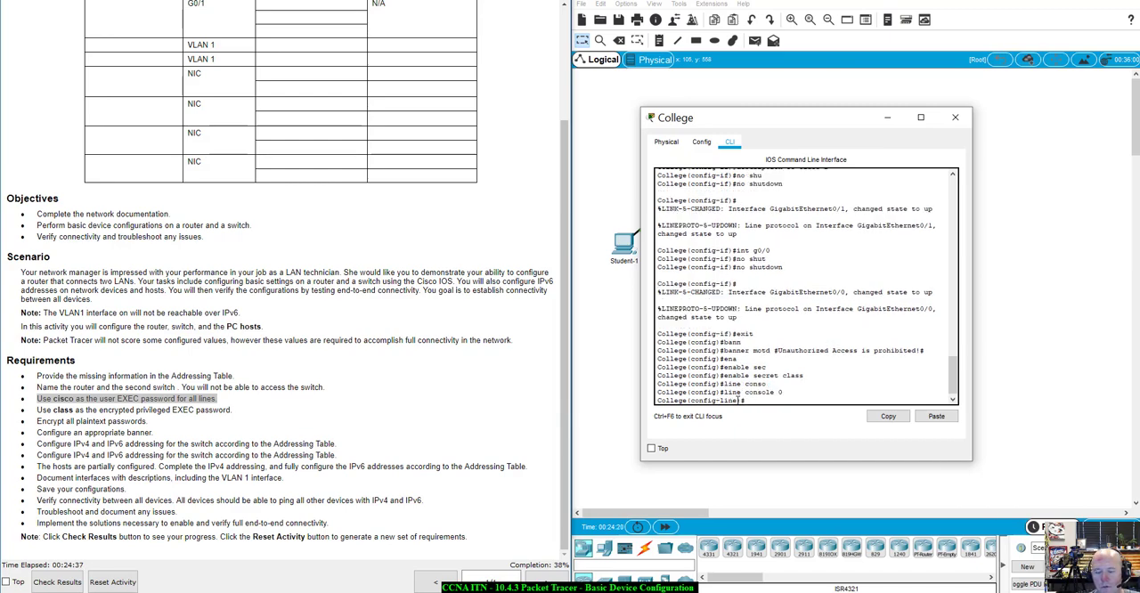
pyautogui.write('passw')
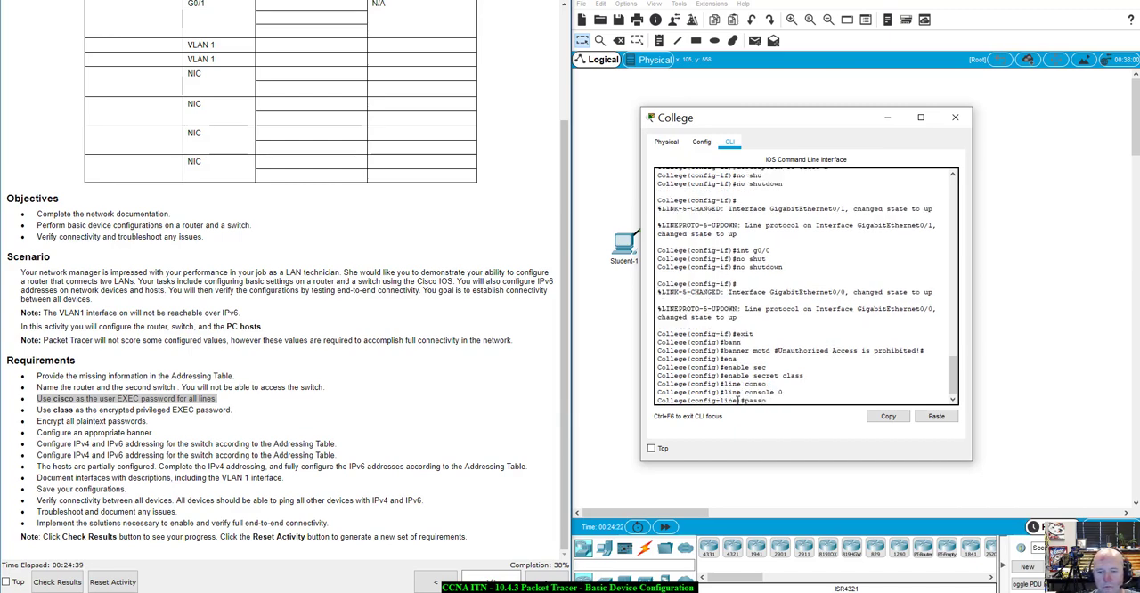
pyautogui.write('ord')
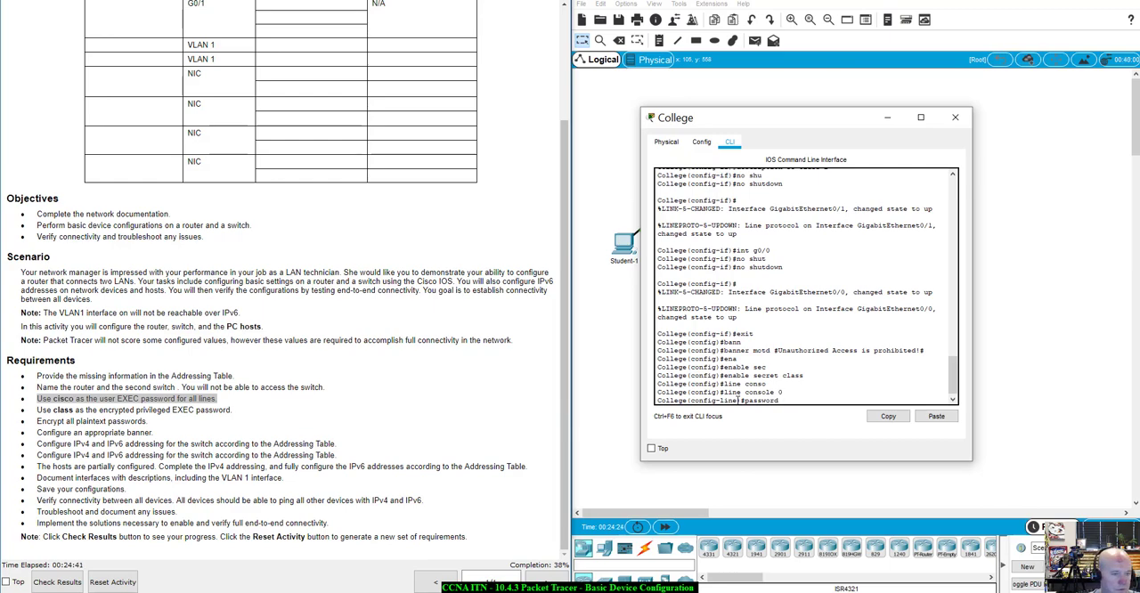
pyautogui.write(' class')
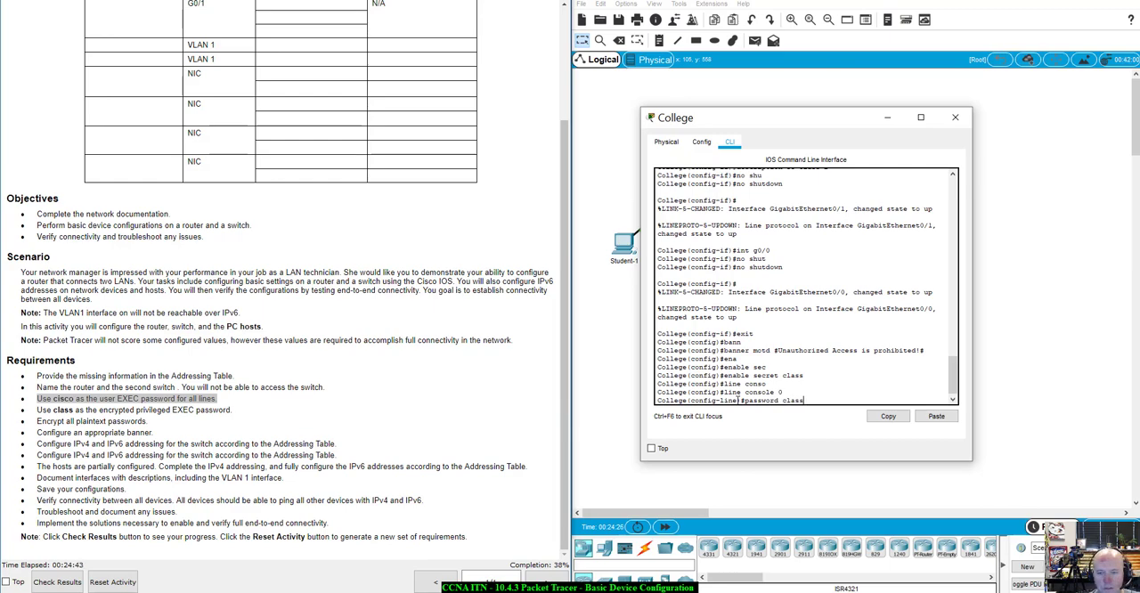
pyautogui.press('Return')
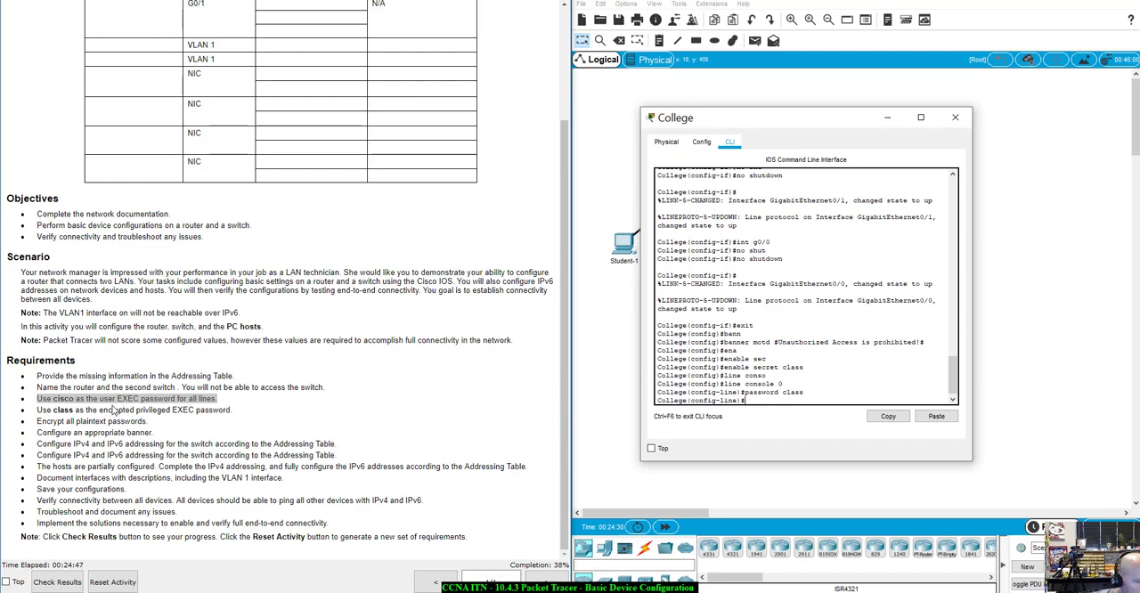
# Recheck the user EXEC password requirement and remove the wrong console line password from the College router
pyautogui.click(37, 399)
pyautogui.moveTo(37, 399); pyautogui.dragTo(141, 399)
pyautogui.click(755, 401)
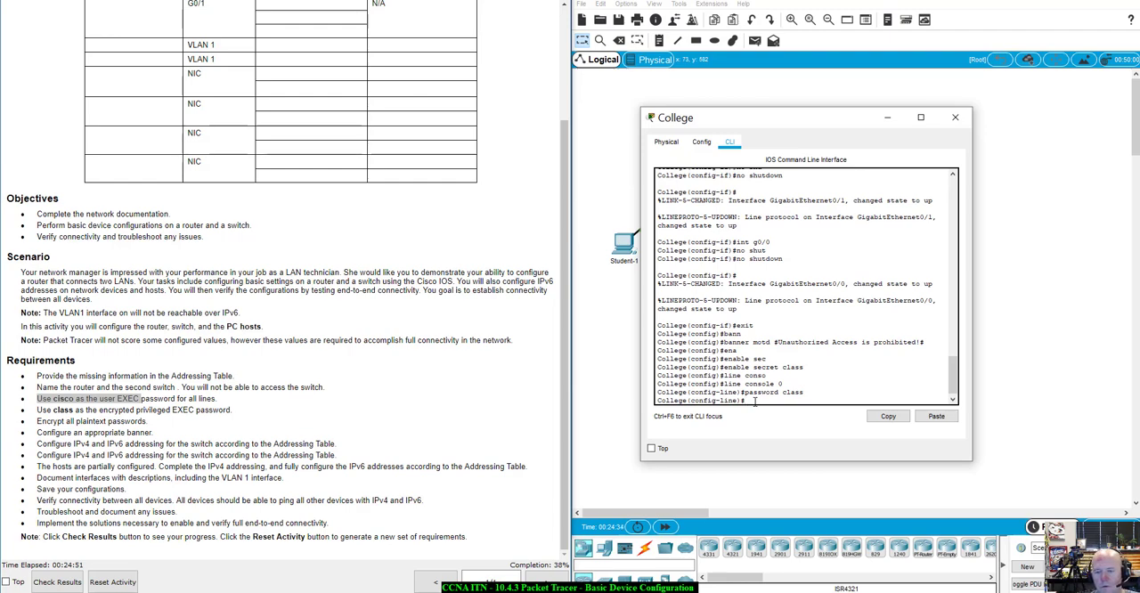
pyautogui.press('Up')
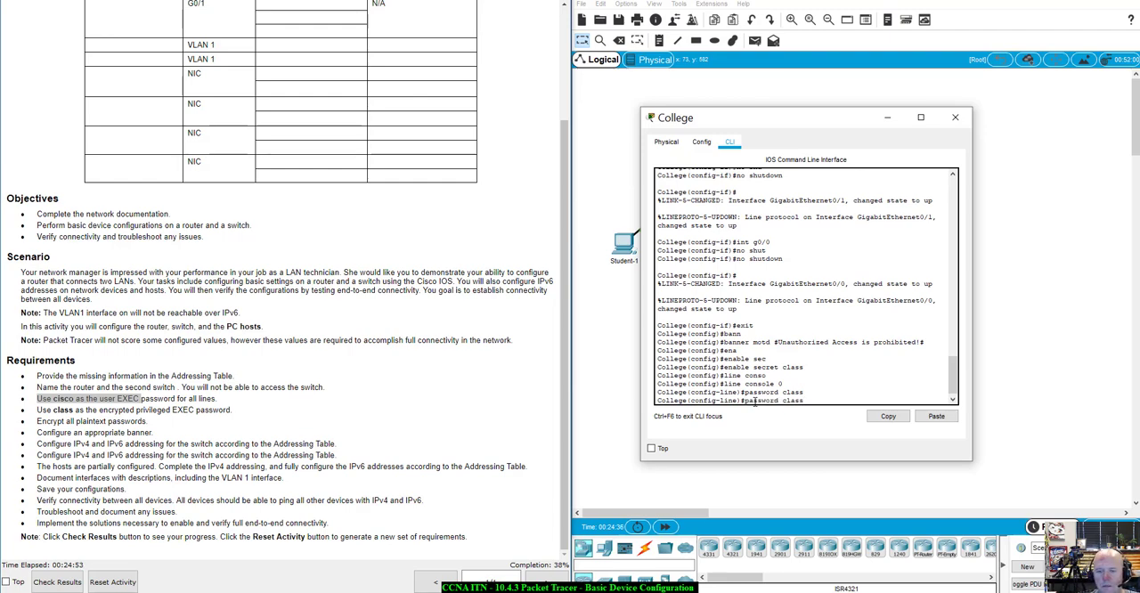
pyautogui.hotkey('ctrl', 'a')
pyautogui.write('no')
pyautogui.press('Return')
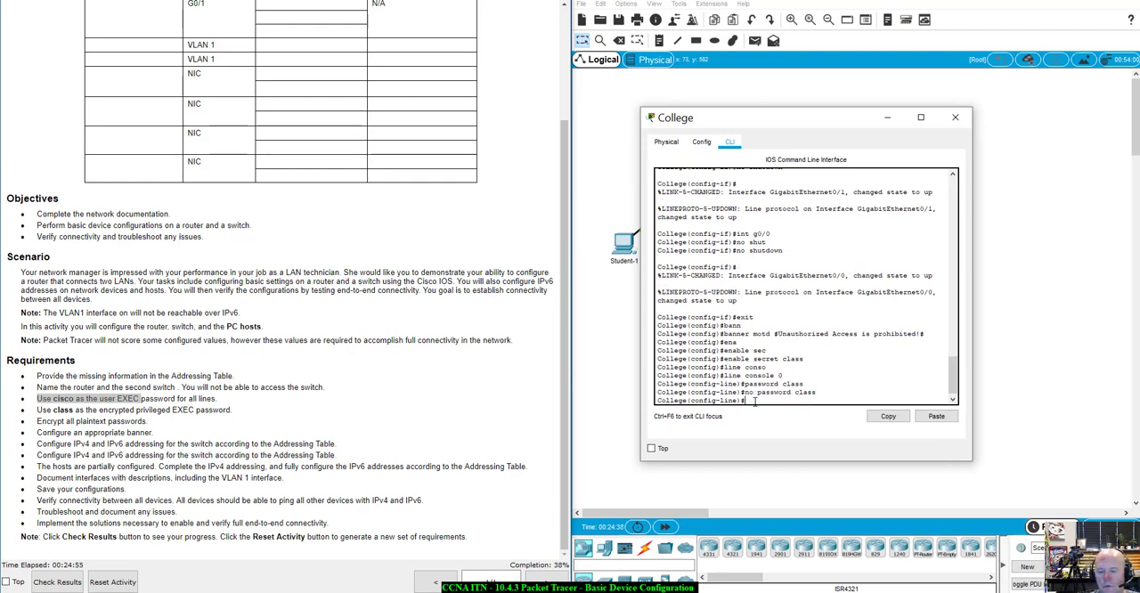
# Set the College router's console line password to the required user EXEC password and enable login
pyautogui.write('pass')
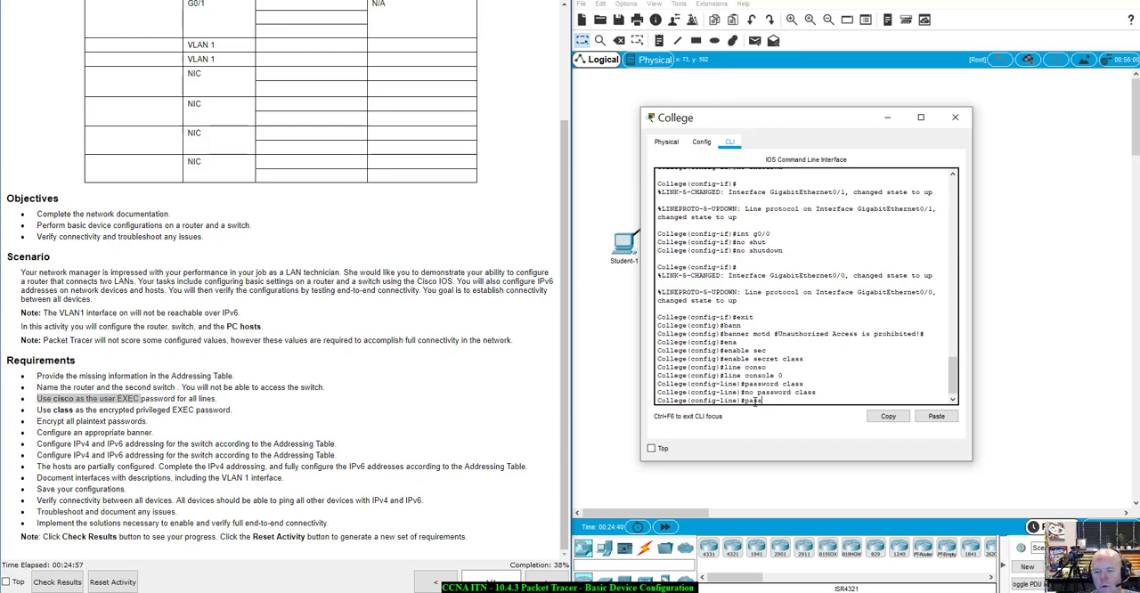
pyautogui.press('Tab')
pyautogui.write('cisco')
pyautogui.press('Return')
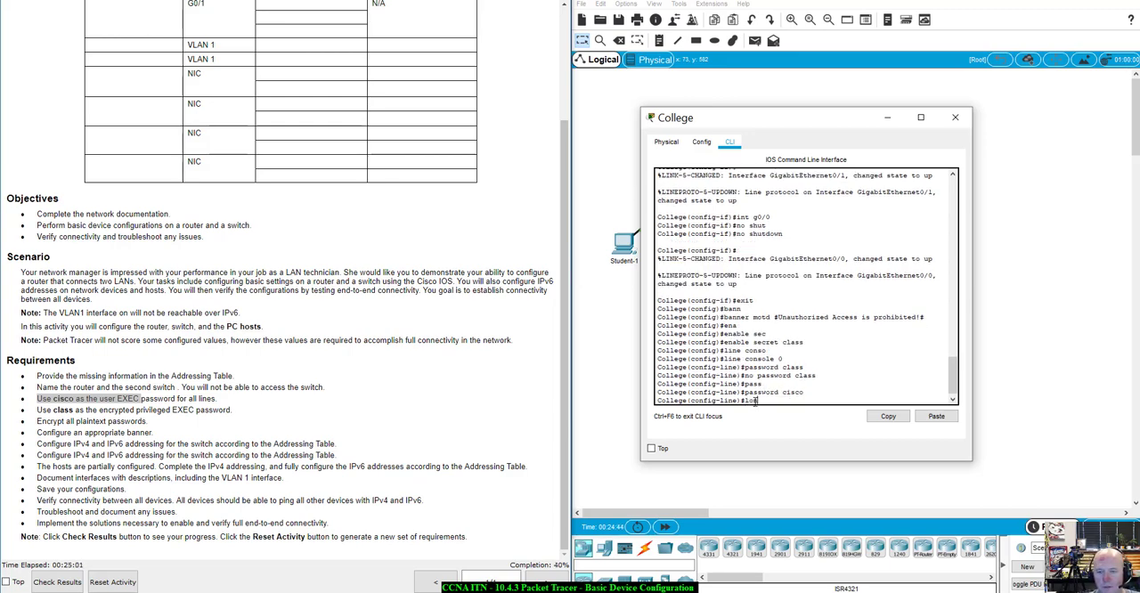
pyautogui.write('login')
pyautogui.press('Return')
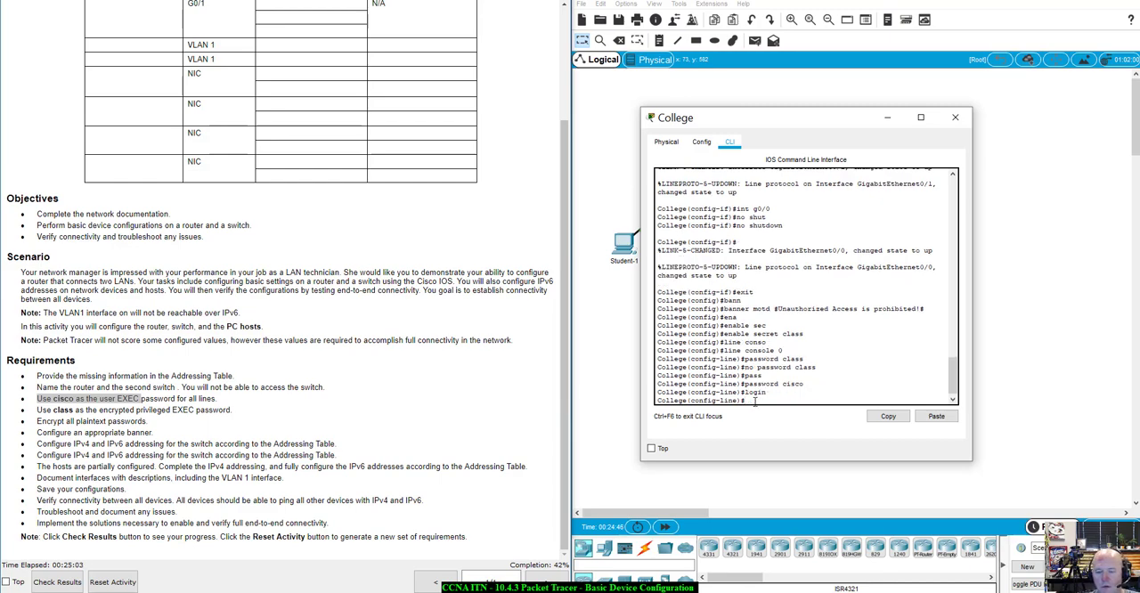
# Secure the College router's VTY lines 0 to 15 with the required user EXEC password and enable login
pyautogui.write('line')
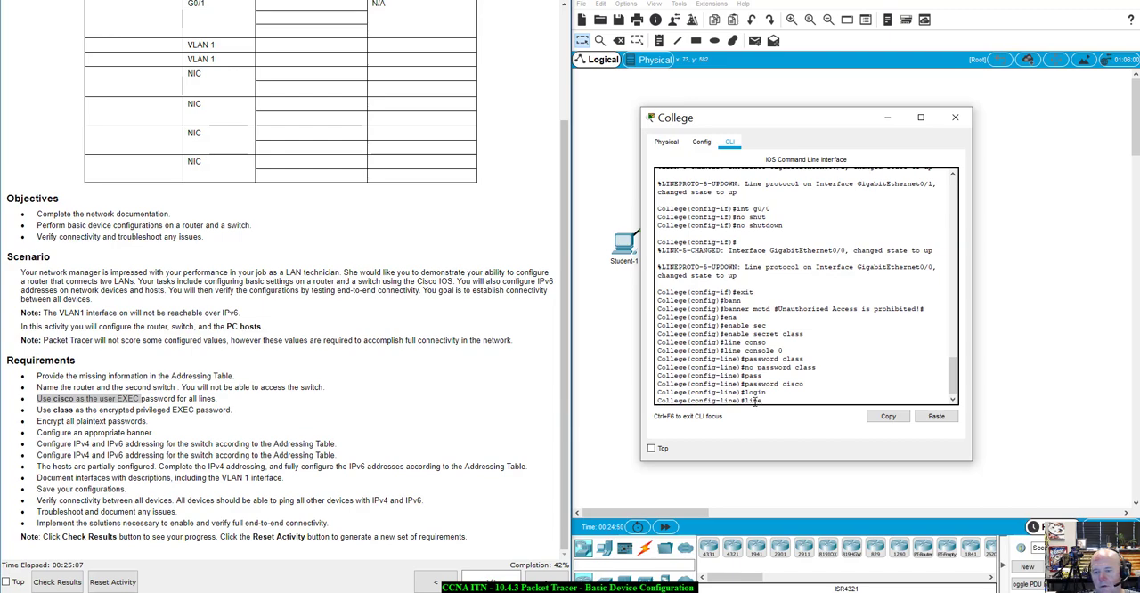
pyautogui.write(' vty 0 15')
pyautogui.press('Return')
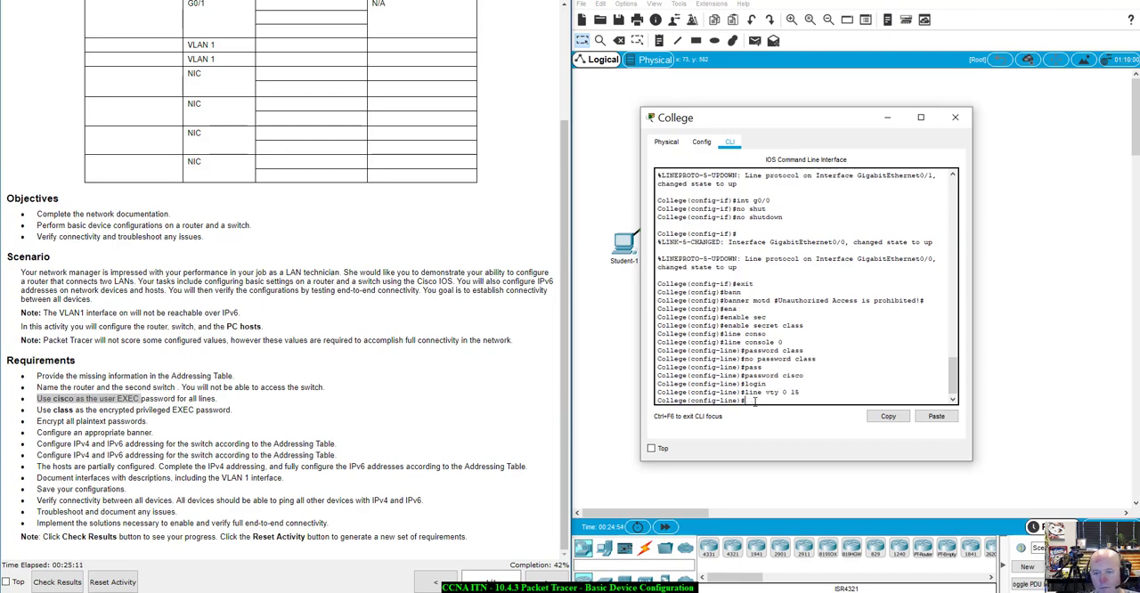
pyautogui.write('pass')
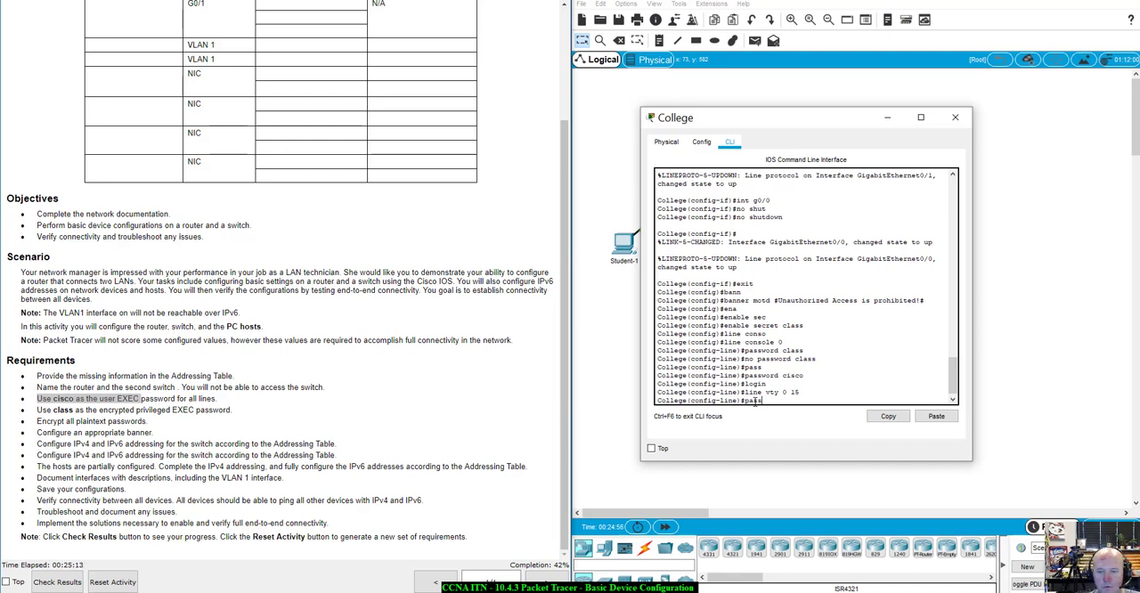
pyautogui.write('word cis')
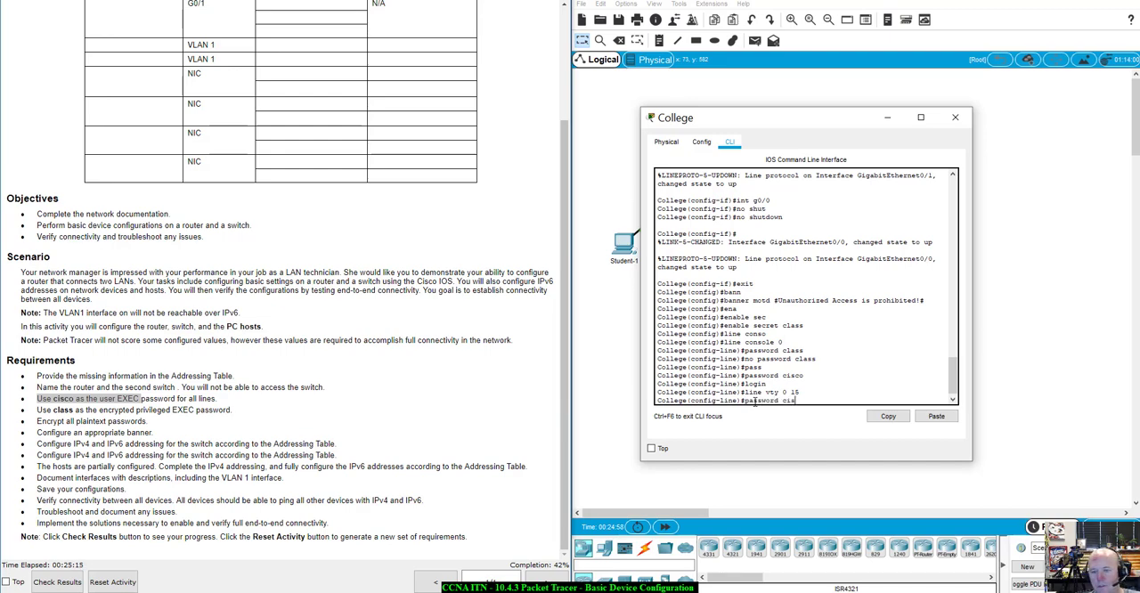
pyautogui.write('co')
pyautogui.press('Return')
pyautogui.write('line)#l')
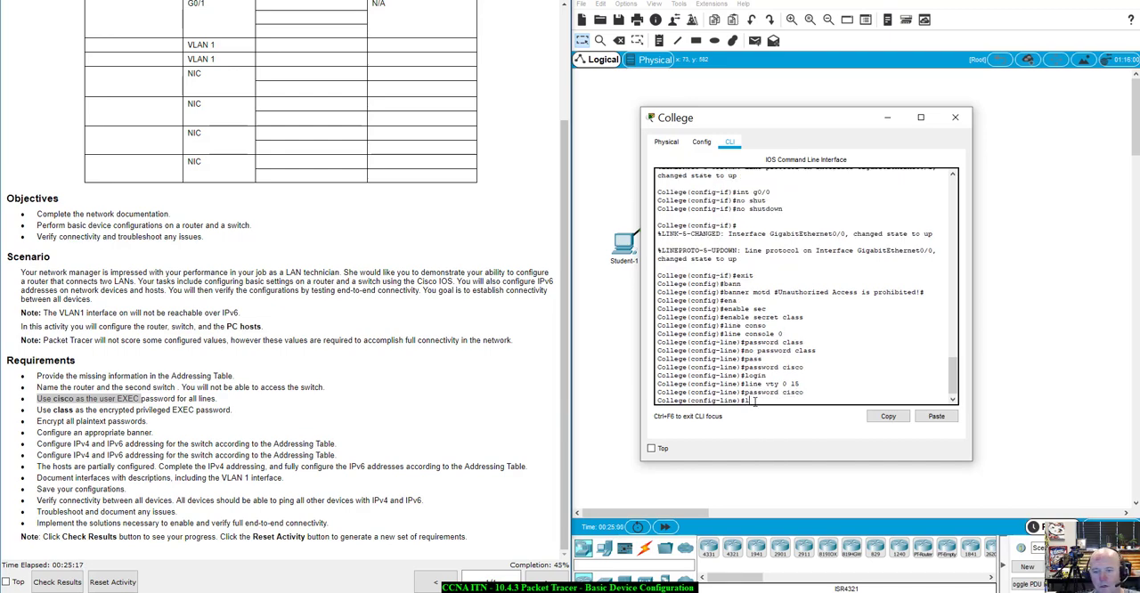
pyautogui.write('ogin')
pyautogui.press('Return')
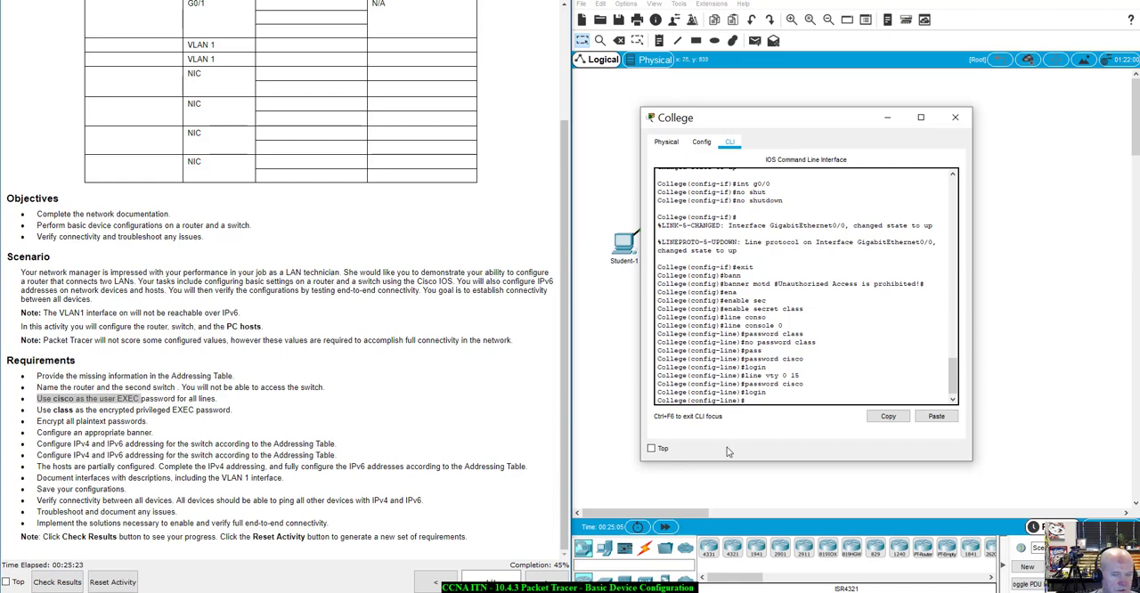
# Exit line configuration and enable service password-encryption on the College router
pyautogui.write('e')
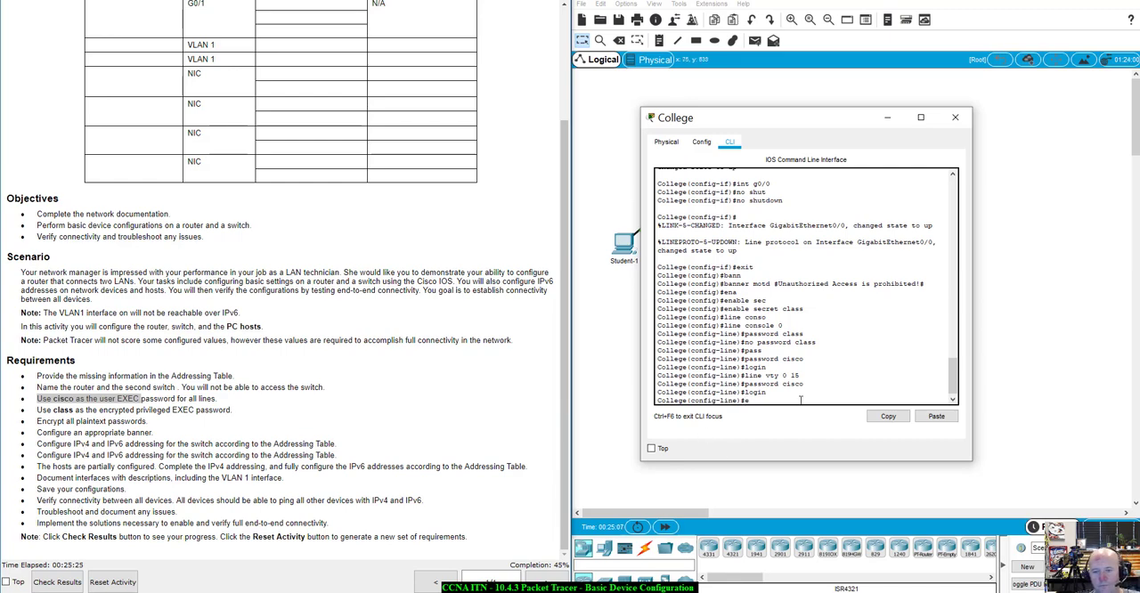
pyautogui.write('xit')
pyautogui.press('Return')
pyautogui.write('ena')
pyautogui.press('Tab')
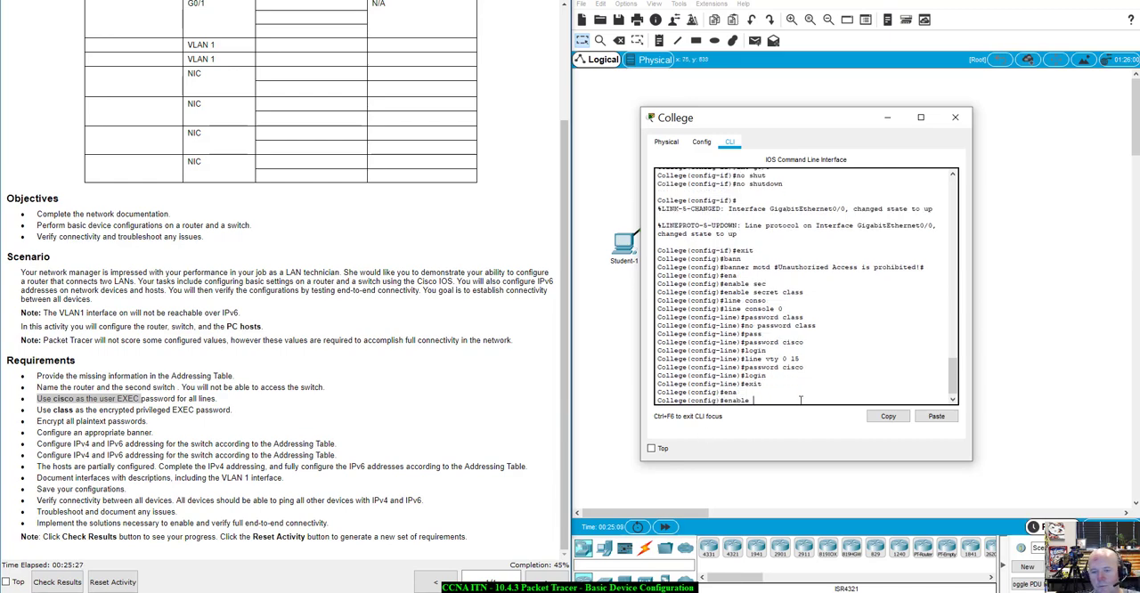
pyautogui.press('BackSpace')
pyautogui.press('BackSpace')
pyautogui.press('BackSpace')
pyautogui.press('BackSpace')
pyautogui.press('BackSpace')
pyautogui.write('ser')
pyautogui.press('Tab')
pyautogui.write('pass')
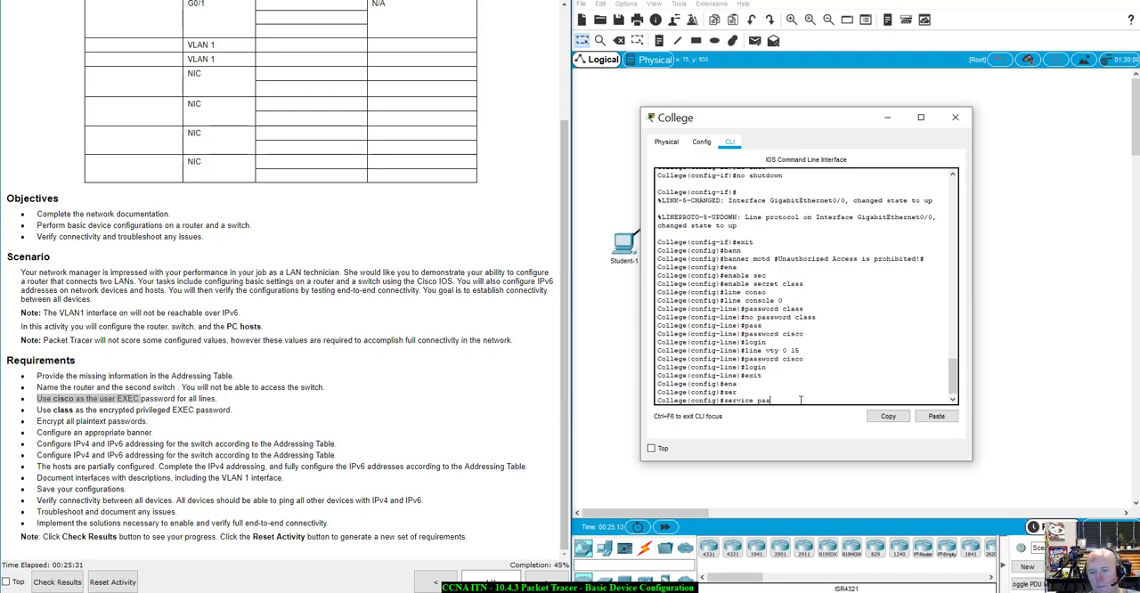
pyautogui.press('Tab')
pyautogui.press('Return')
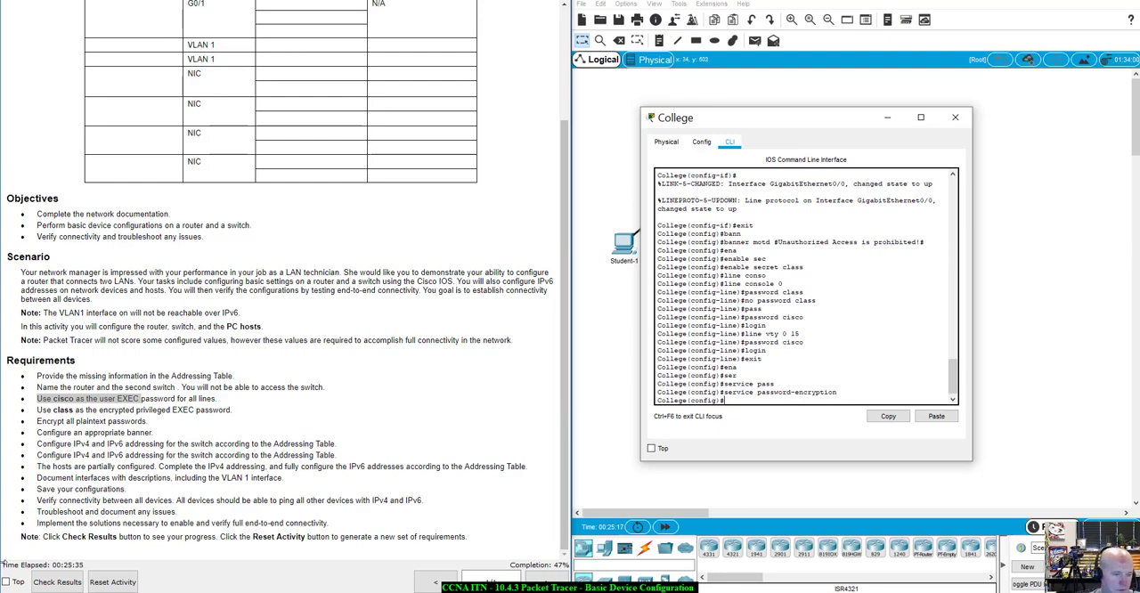
# Check the activity results and review the assessment items for the College router, looking for anything still incorrect
pyautogui.click(67, 586)
pyautogui.click(677, 69)
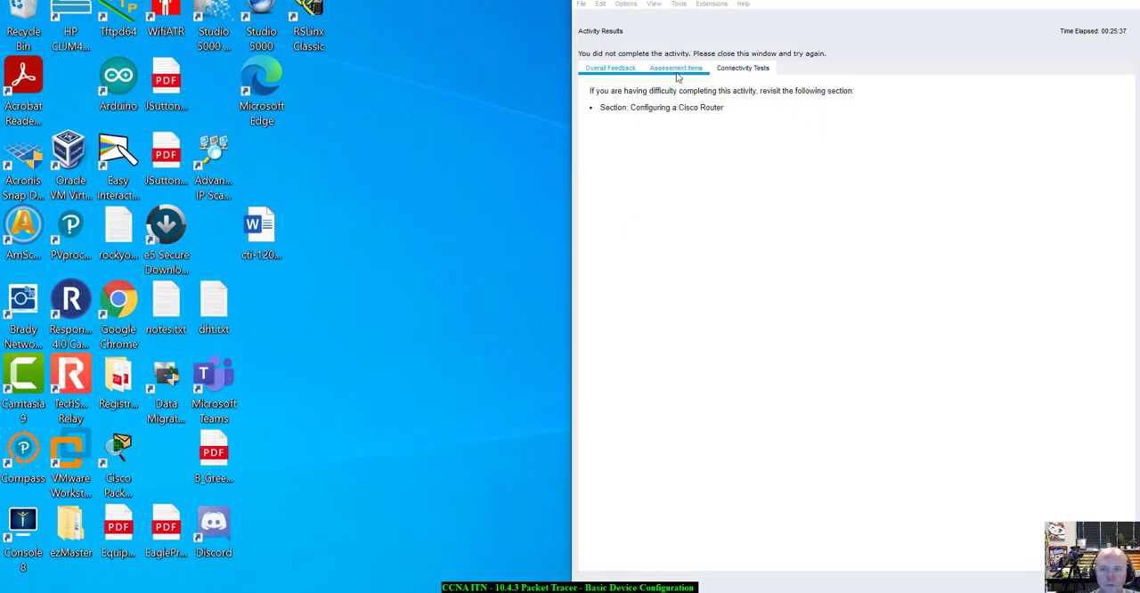
pyautogui.scroll(-6, 649, 283)
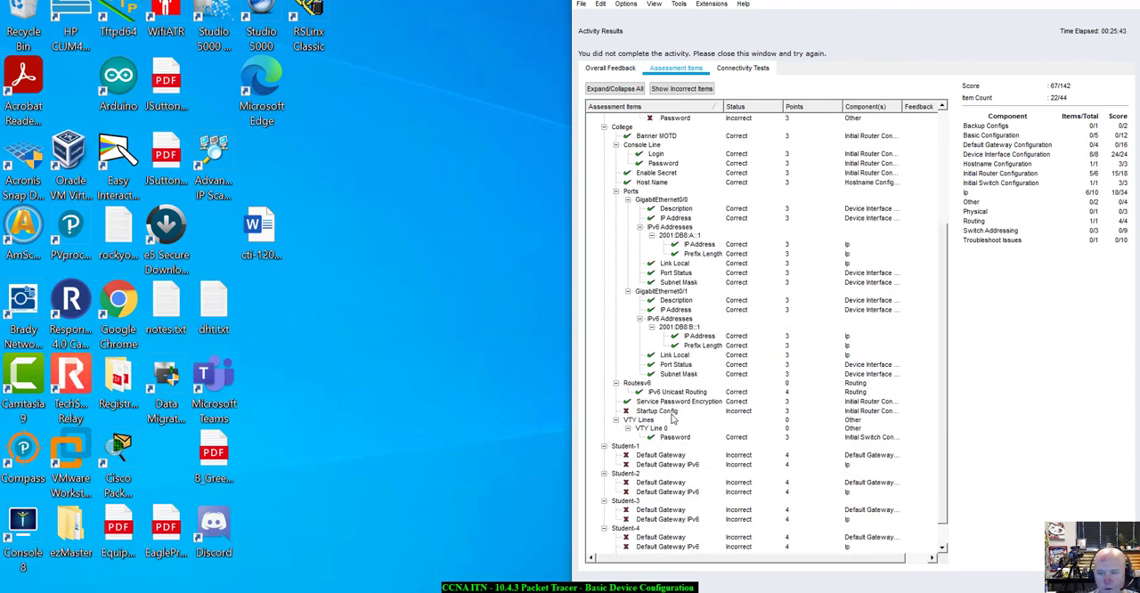
pyautogui.scroll(1, 664, 410)
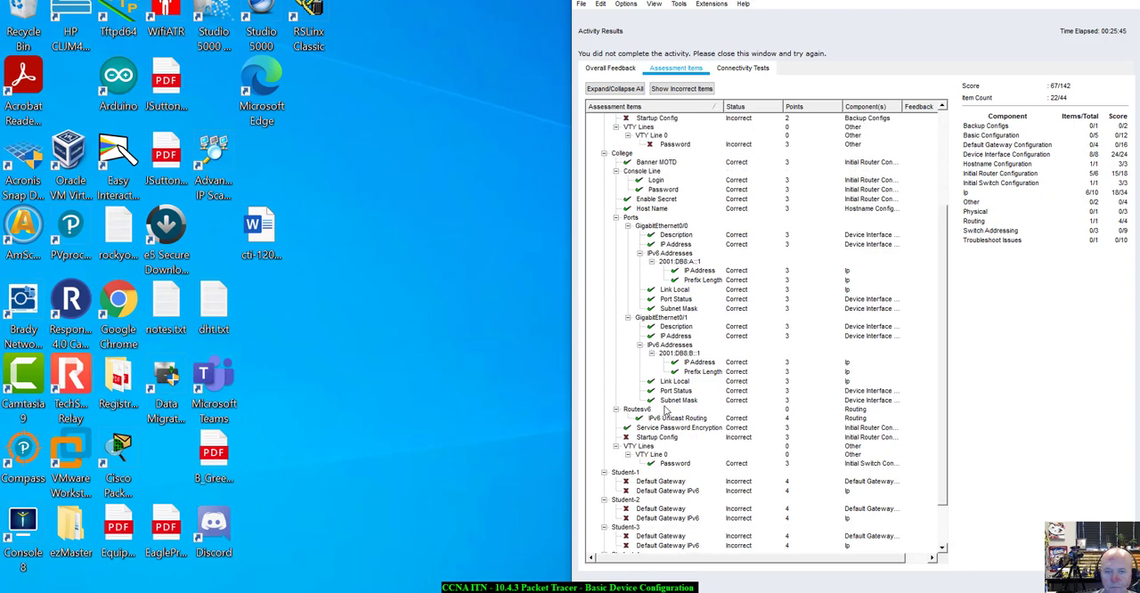
pyautogui.scroll(-1, 665, 411)
pyautogui.scroll(1, 664, 411)
pyautogui.scroll(3, 665, 410)
pyautogui.scroll(-3, 665, 410)
pyautogui.scroll(-1, 664, 409)
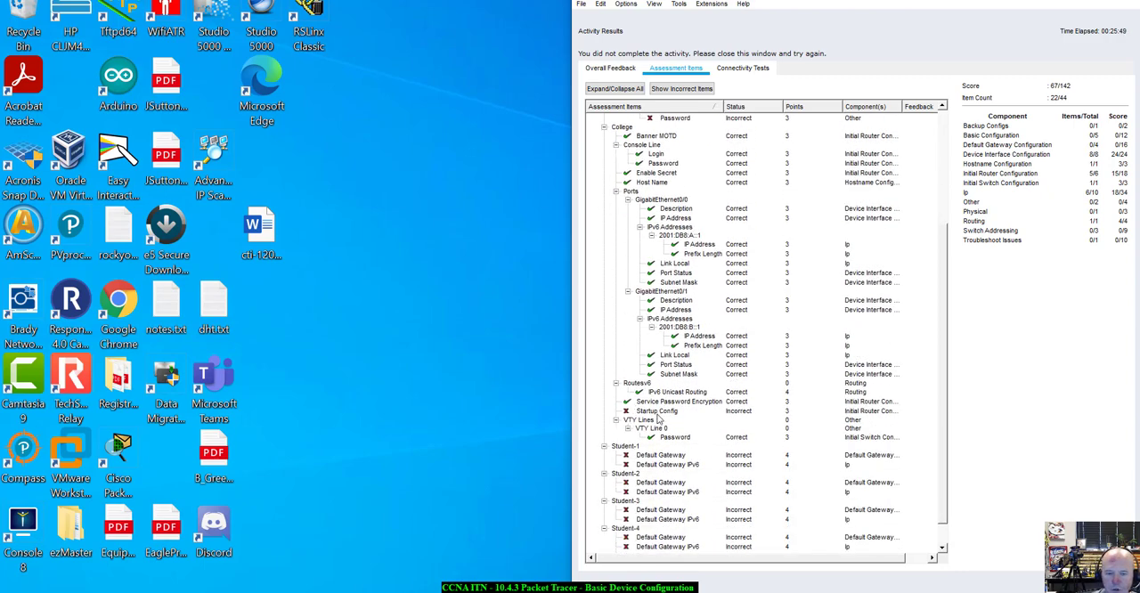
pyautogui.scroll(2, 656, 419)
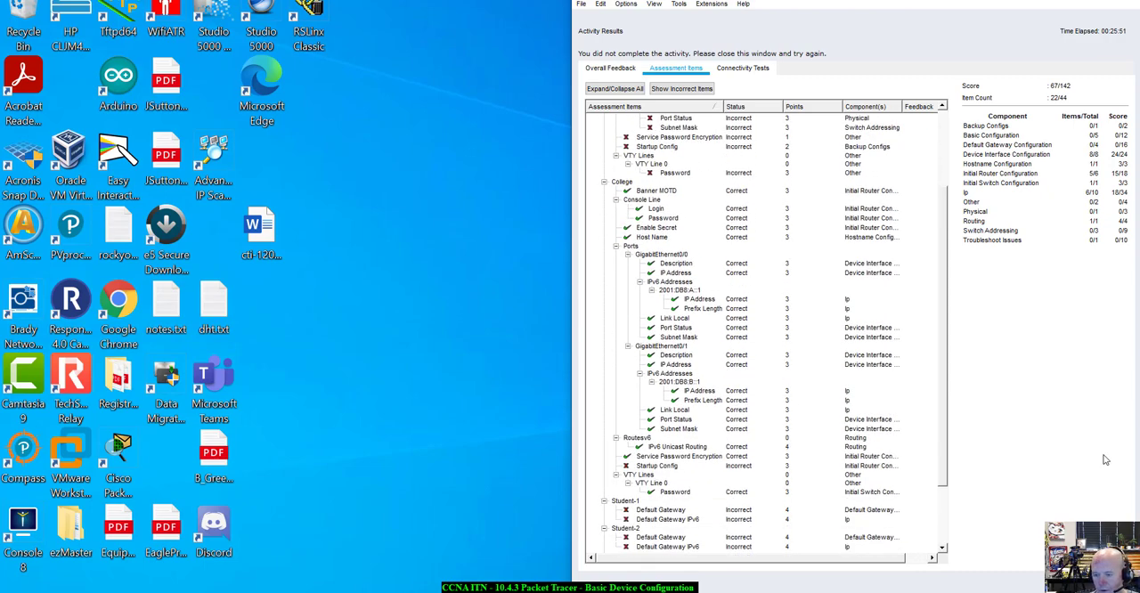
pyautogui.click(1103, 579)
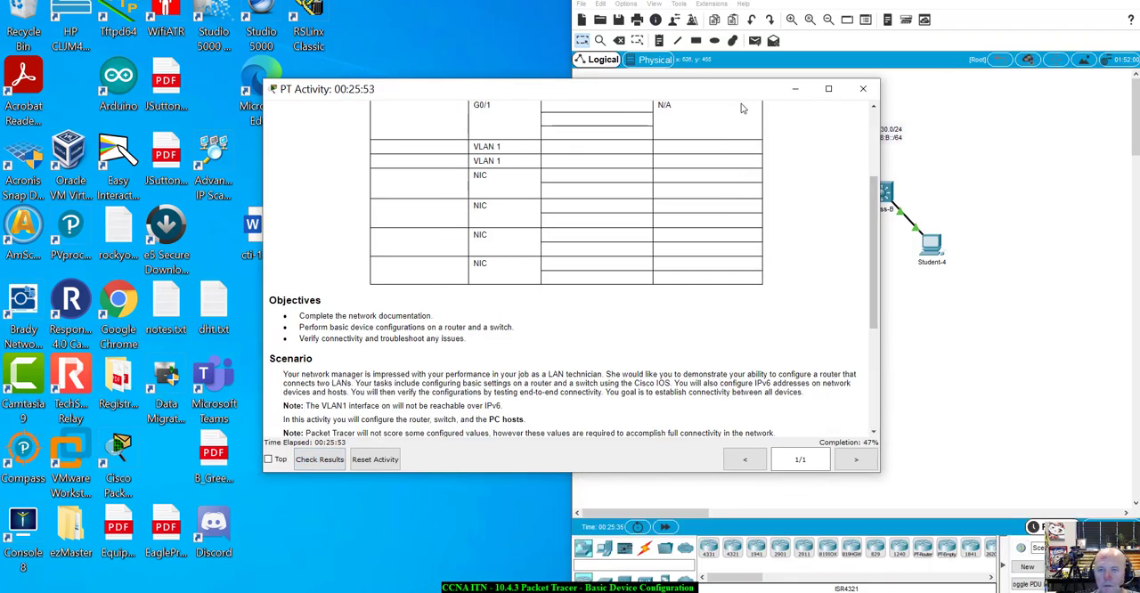
# Save the College router's running configuration to startup-config from privileged EXEC mode and close the router's window
pyautogui.moveTo(737, 96); pyautogui.dragTo(289, 196)
pyautogui.click(777, 132)
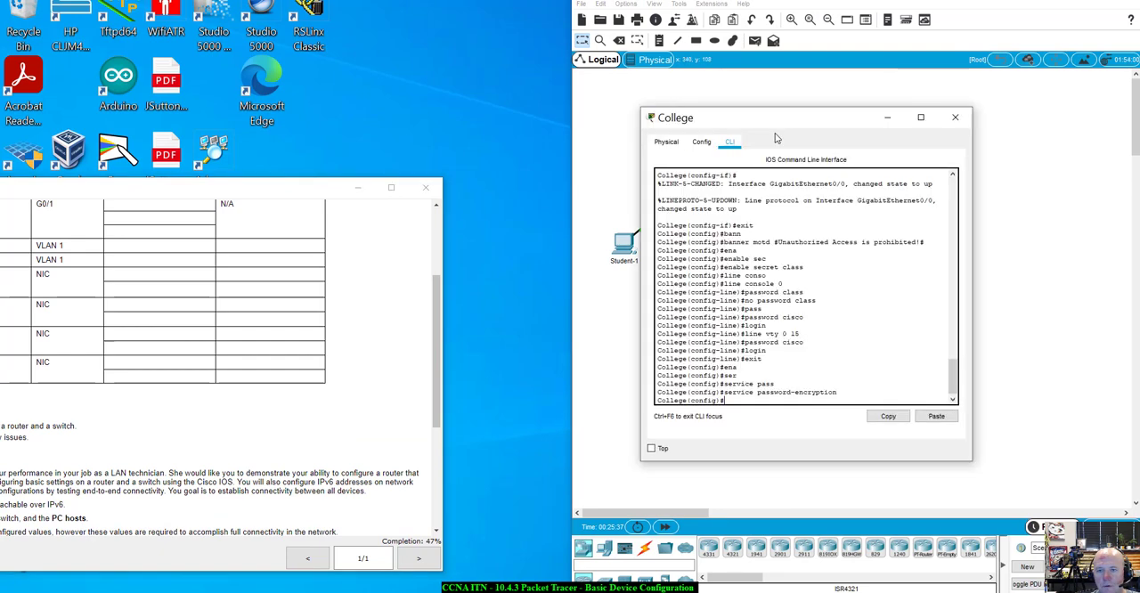
pyautogui.write('exit')
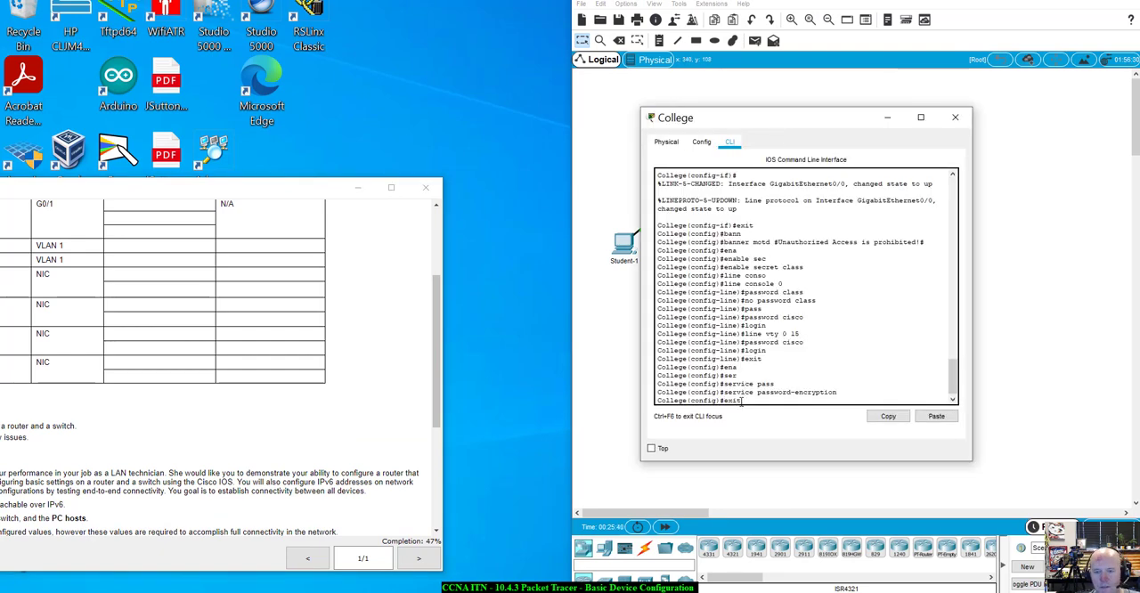
pyautogui.press('Return')
pyautogui.press('Return')
pyautogui.write('co')
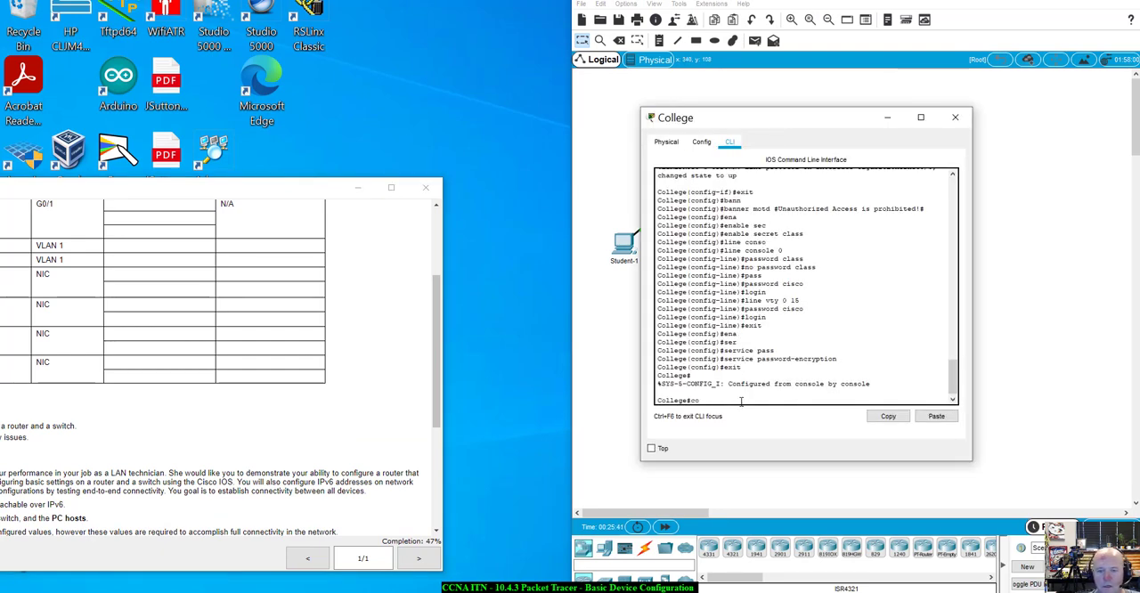
pyautogui.write('py ru')
pyautogui.press('BackSpace')
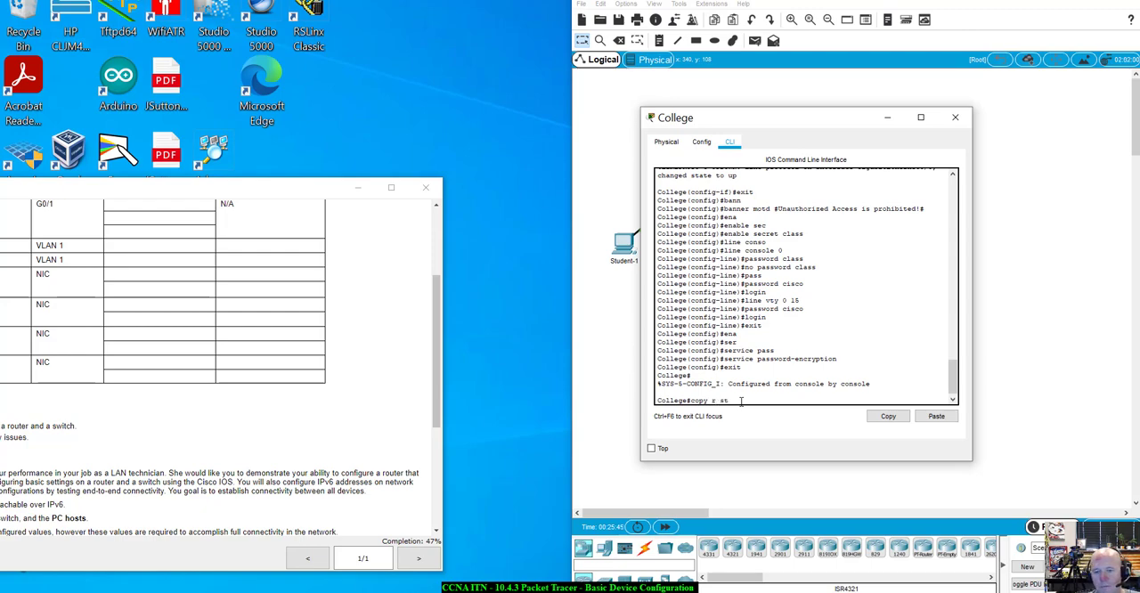
pyautogui.write('st')
pyautogui.press('Tab')
pyautogui.press('Return')
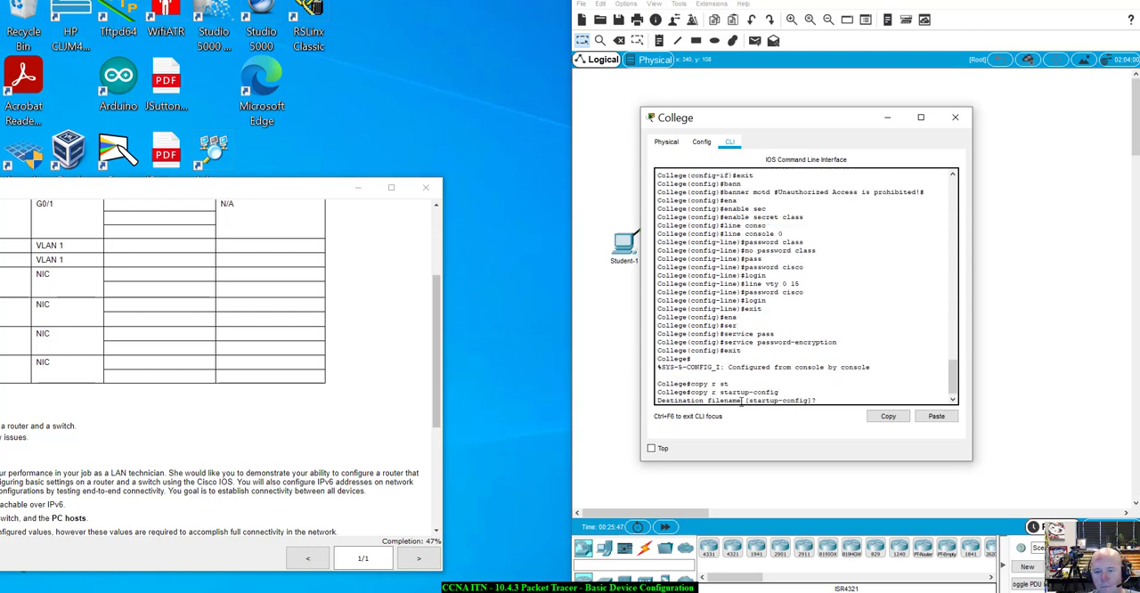
pyautogui.press('Return')
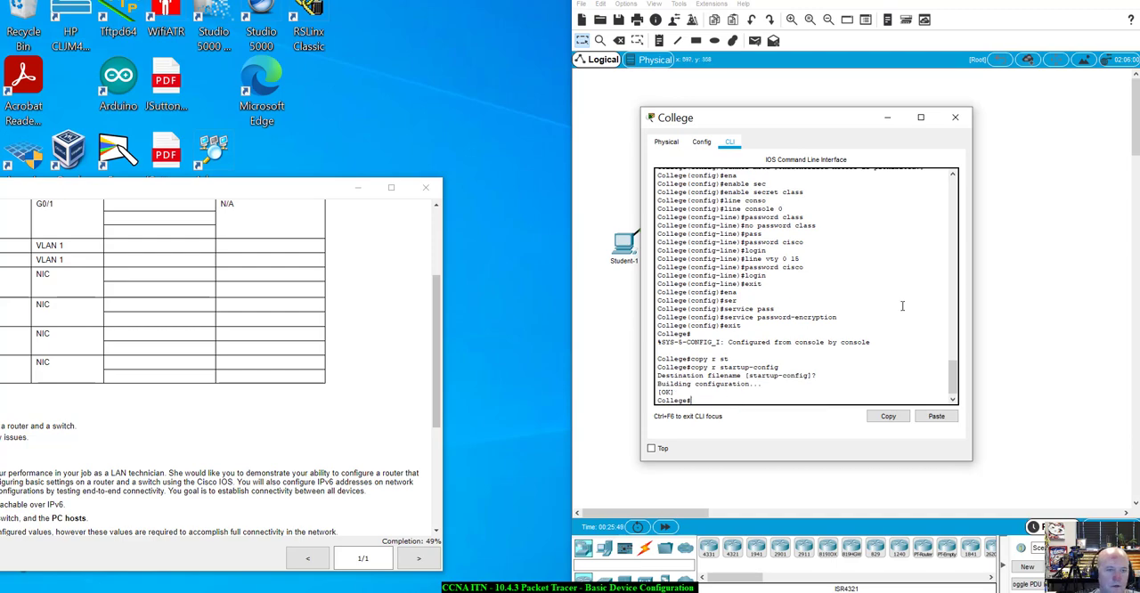
pyautogui.moveTo(227, 193); pyautogui.dragTo(384, 108)
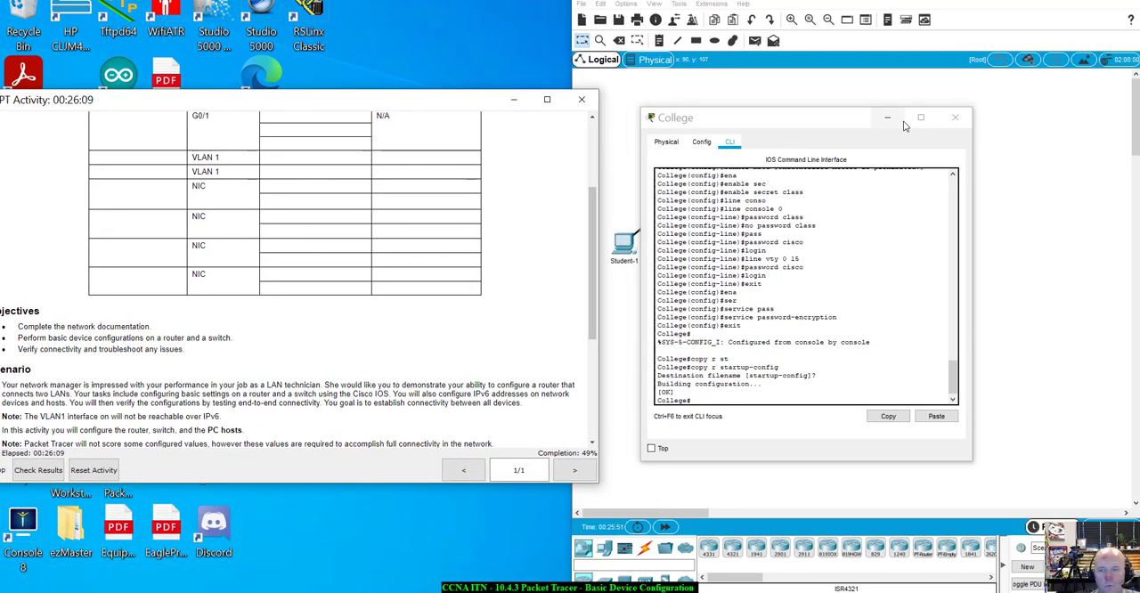
pyautogui.click(955, 117)
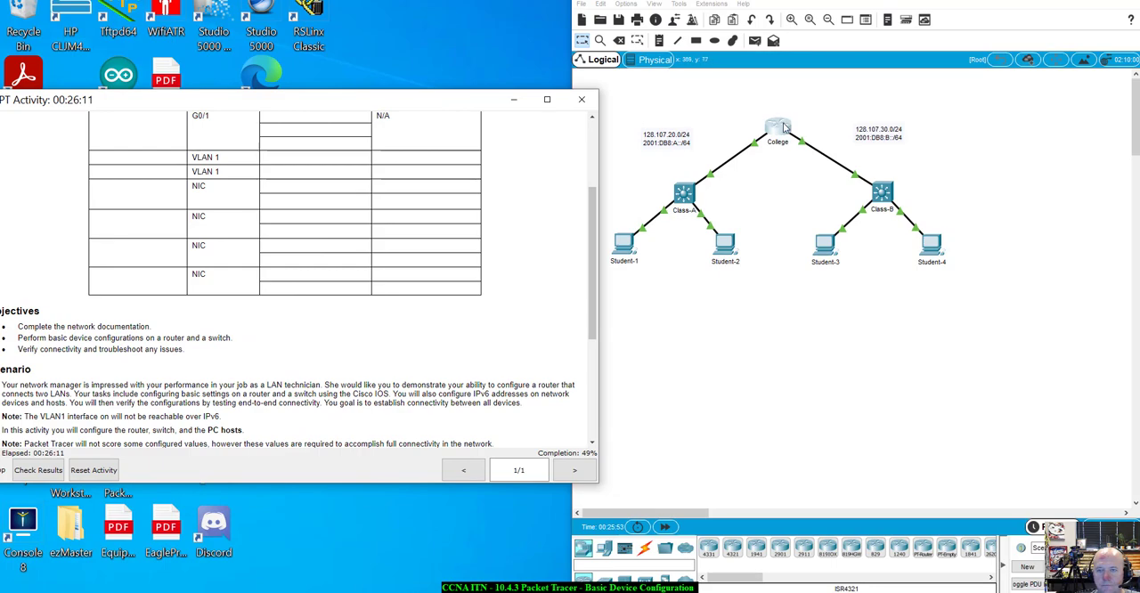
# Check the activity results again and review which assessment items remain for the switch and the student hosts
pyautogui.scroll(-3, 280, 400)
pyautogui.scroll(3, 280, 400)
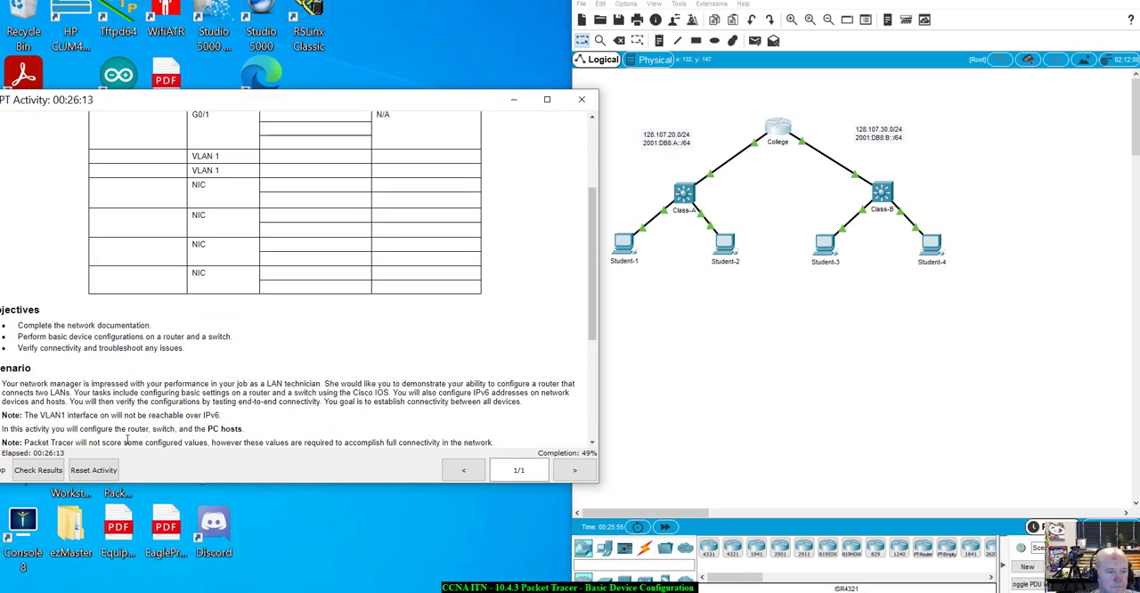
pyautogui.click(38, 470)
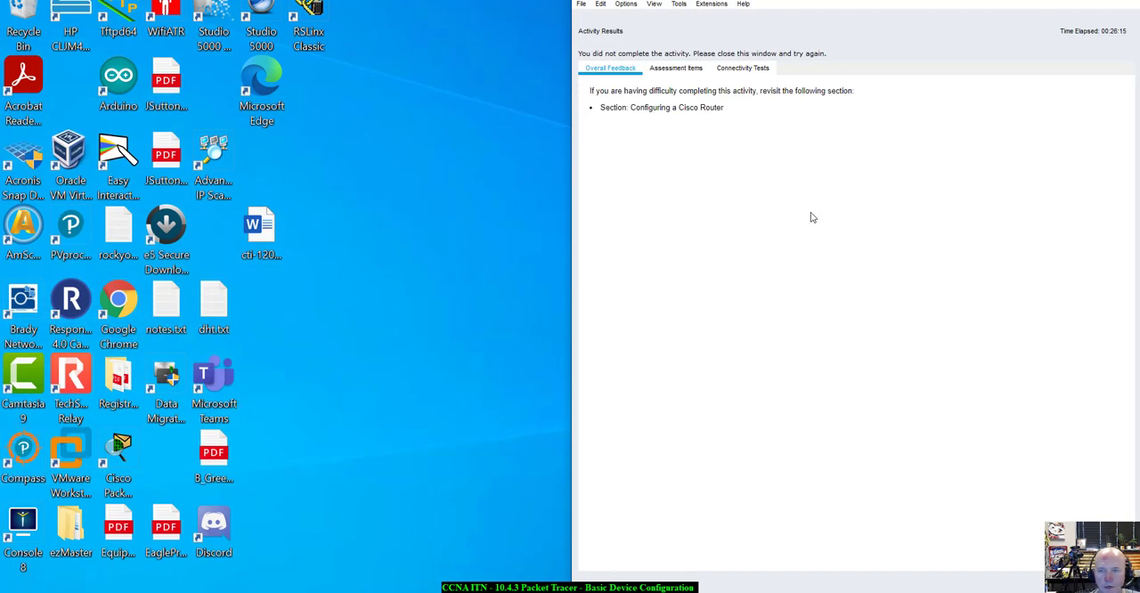
pyautogui.click(676, 71)
pyautogui.scroll(-5, 777, 354)
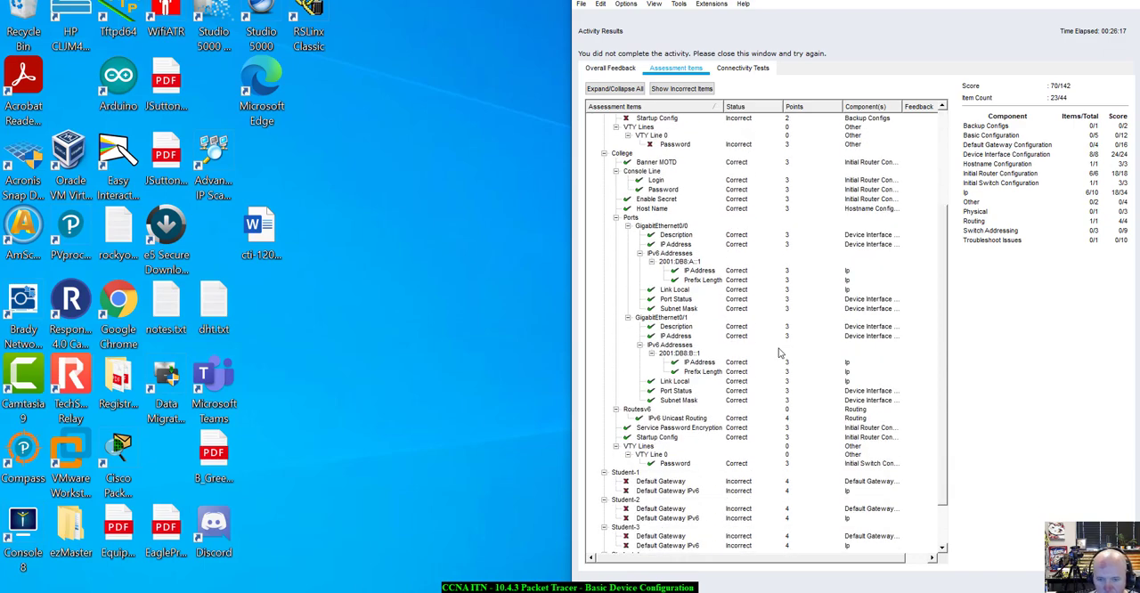
pyautogui.scroll(2, 777, 354)
pyautogui.scroll(-3, 778, 353)
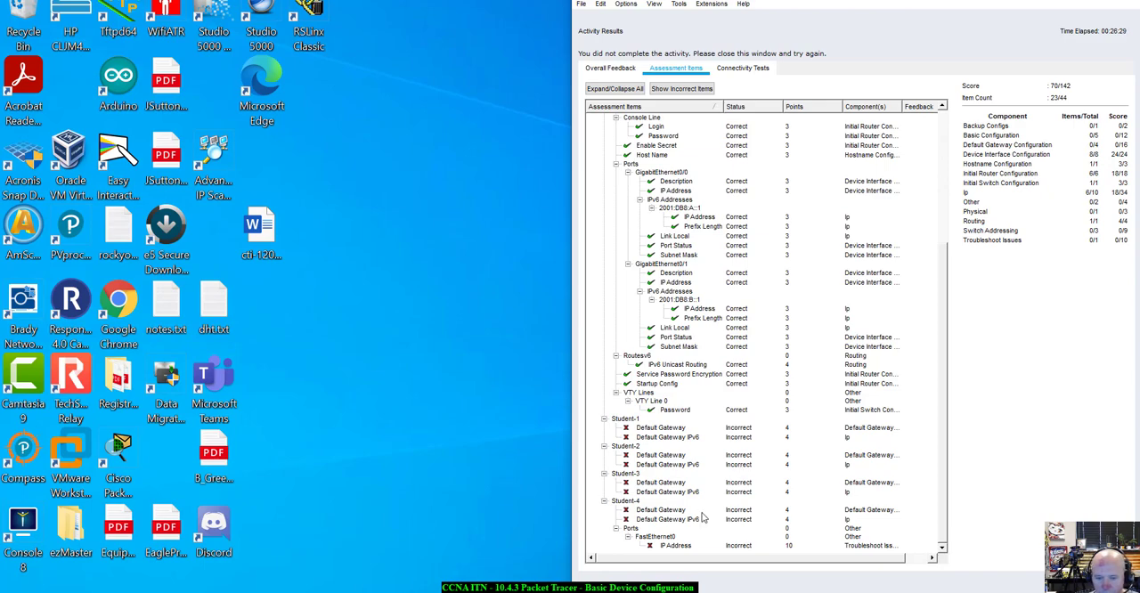
pyautogui.scroll(5, 704, 516)
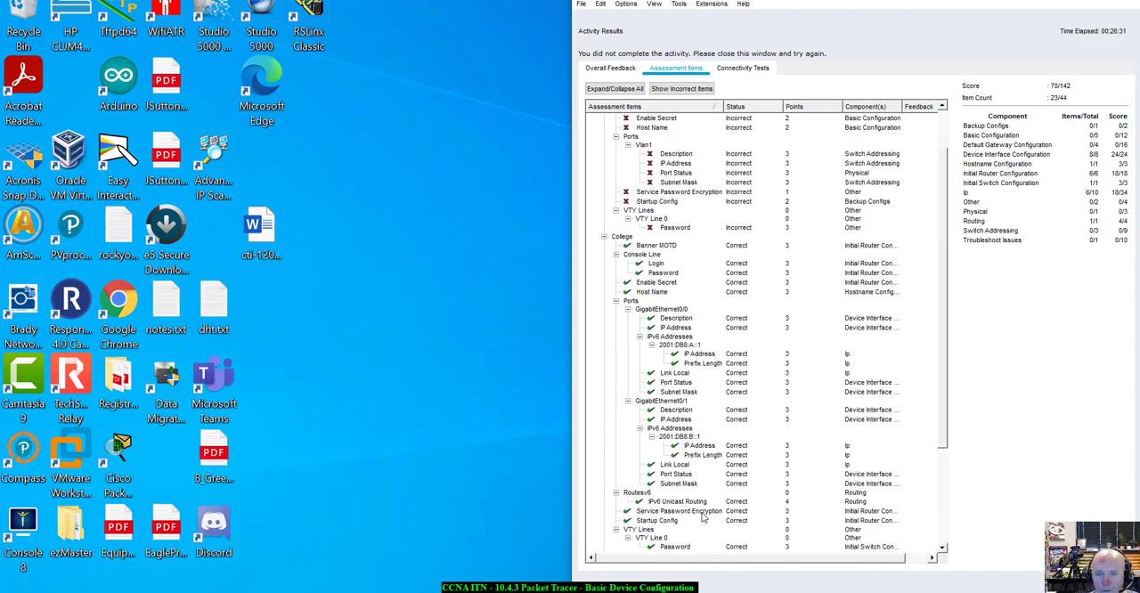
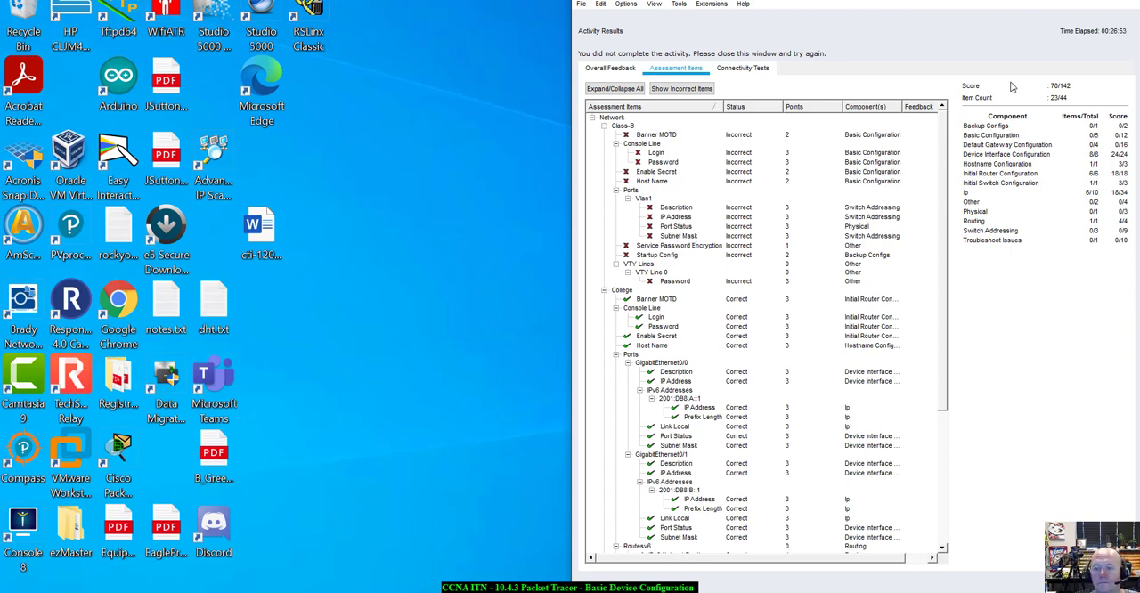
# Close the activity results and open the Class-B switch's command line interface
pyautogui.click(1101, 581)
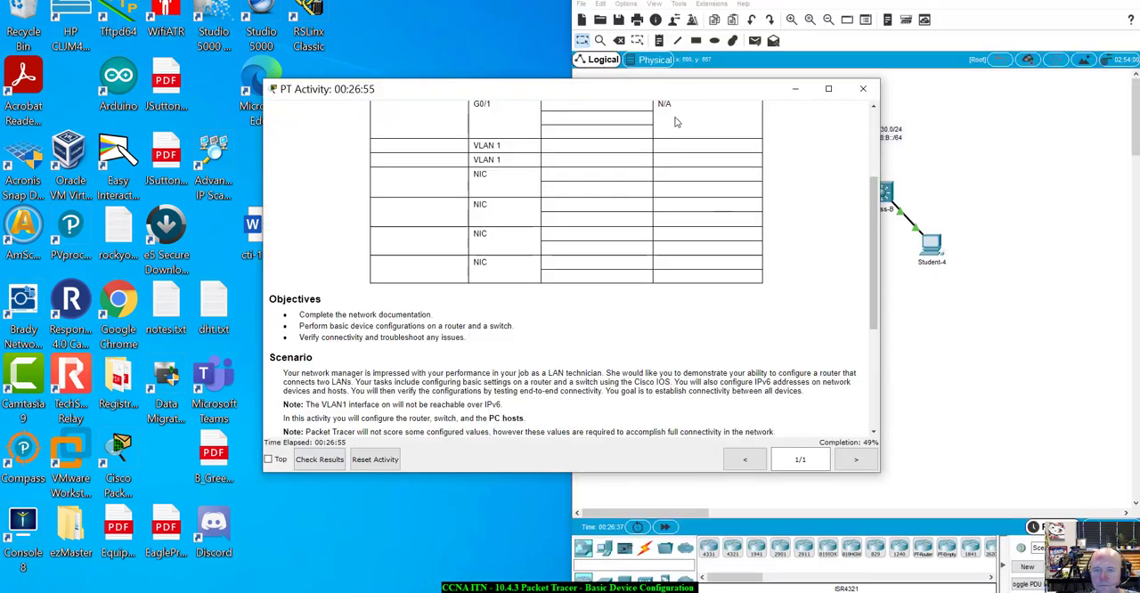
pyautogui.moveTo(685, 86); pyautogui.dragTo(351, 91)
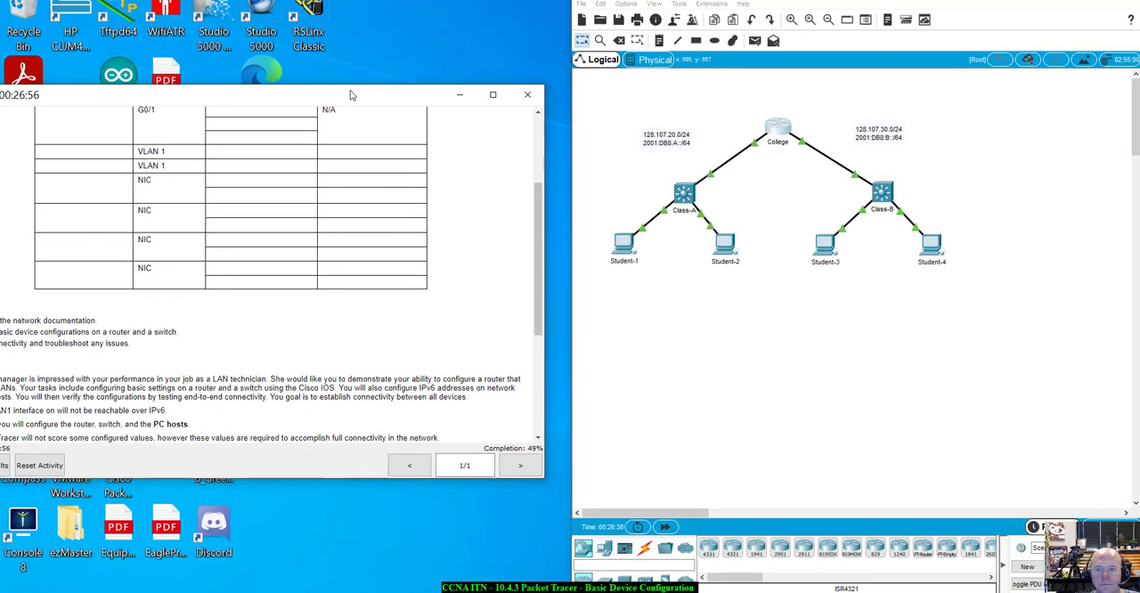
pyautogui.click(882, 193)
pyautogui.moveTo(573, 112); pyautogui.dragTo(825, 220)
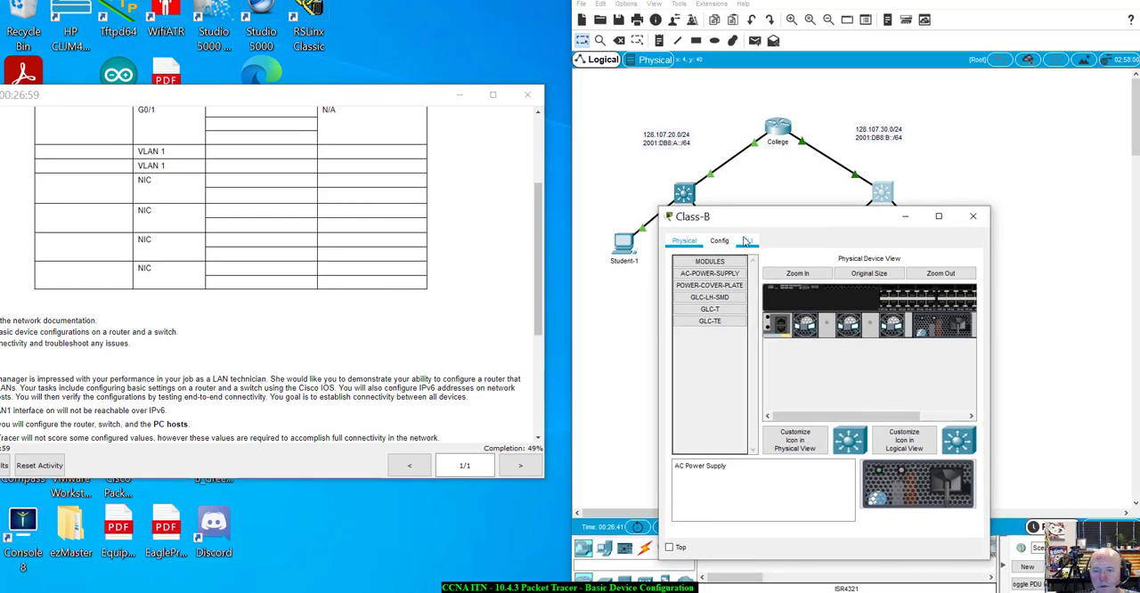
pyautogui.click(747, 241)
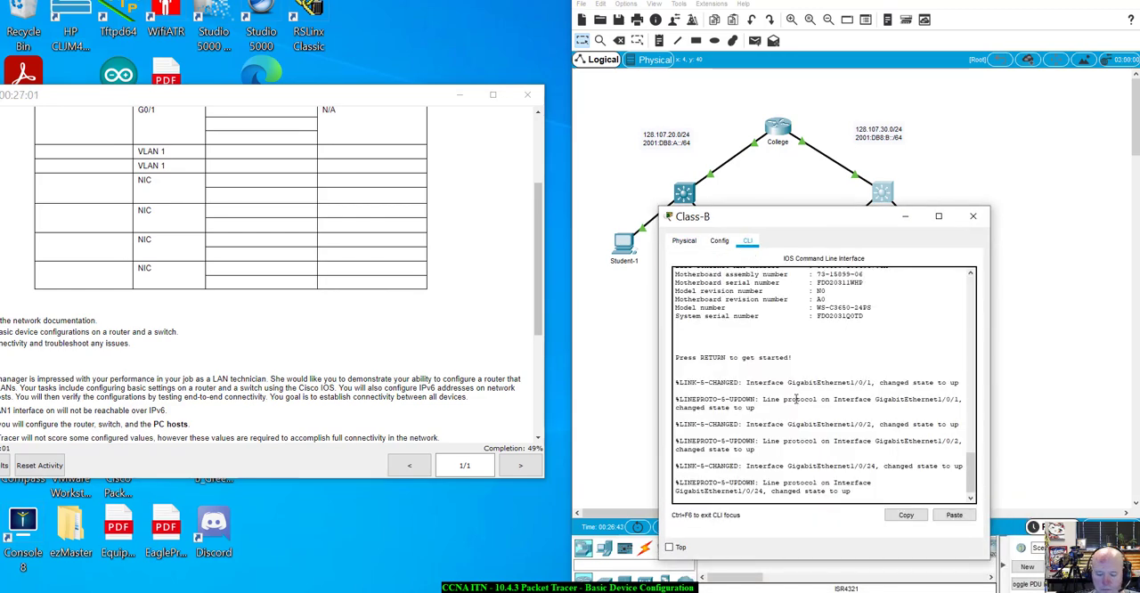
# Start a console session on the Class-B switch and enter privileged EXEC mode, then global configuration mode
pyautogui.press('Return')
pyautogui.write('enab')
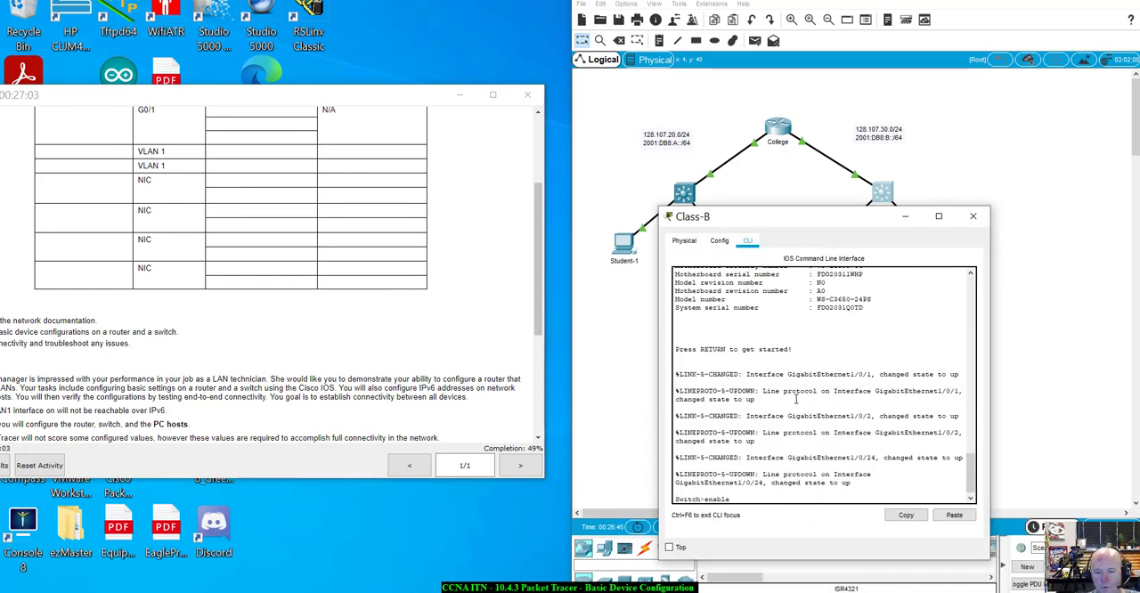
pyautogui.write('le')
pyautogui.press('Return')
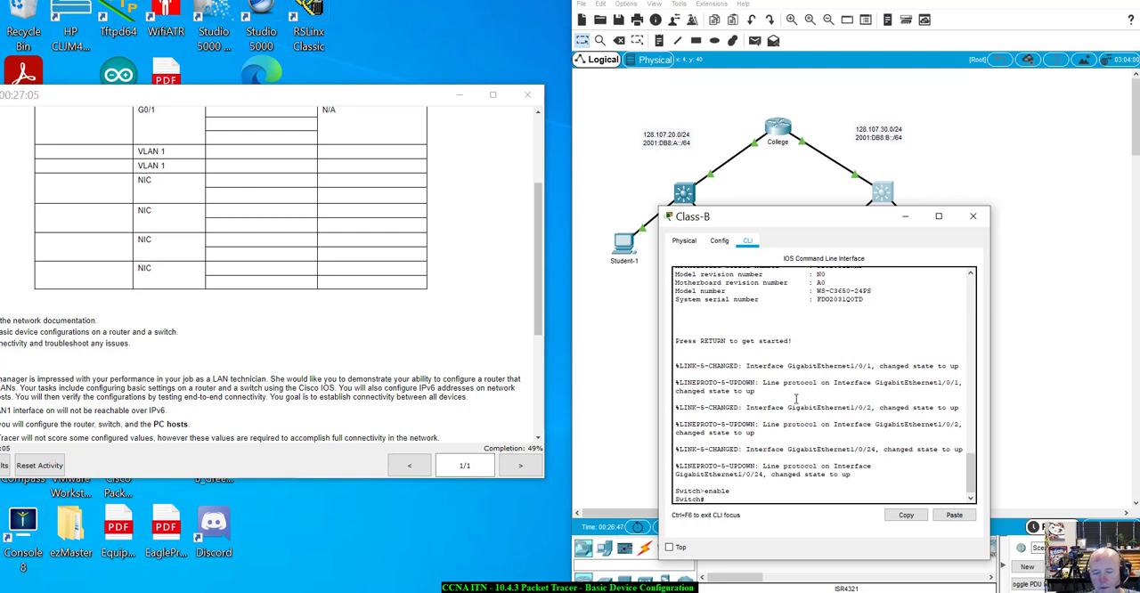
pyautogui.write('config')
pyautogui.write('t')
pyautogui.press('Return')
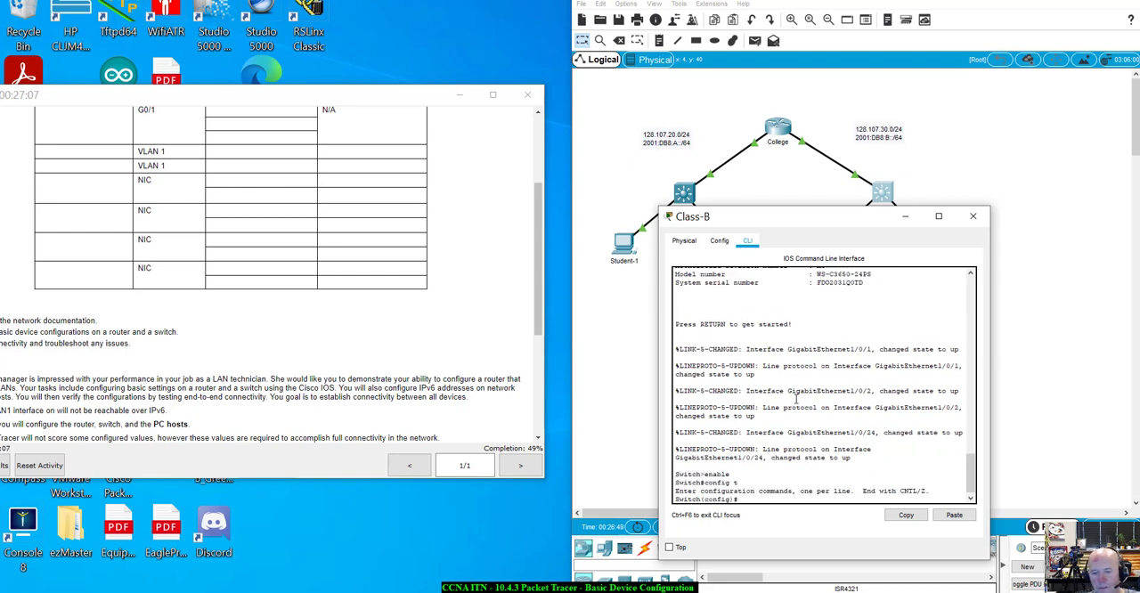
# Set the switch's hostname to Class-B
pyautogui.write('host')
pyautogui.press('Tab')
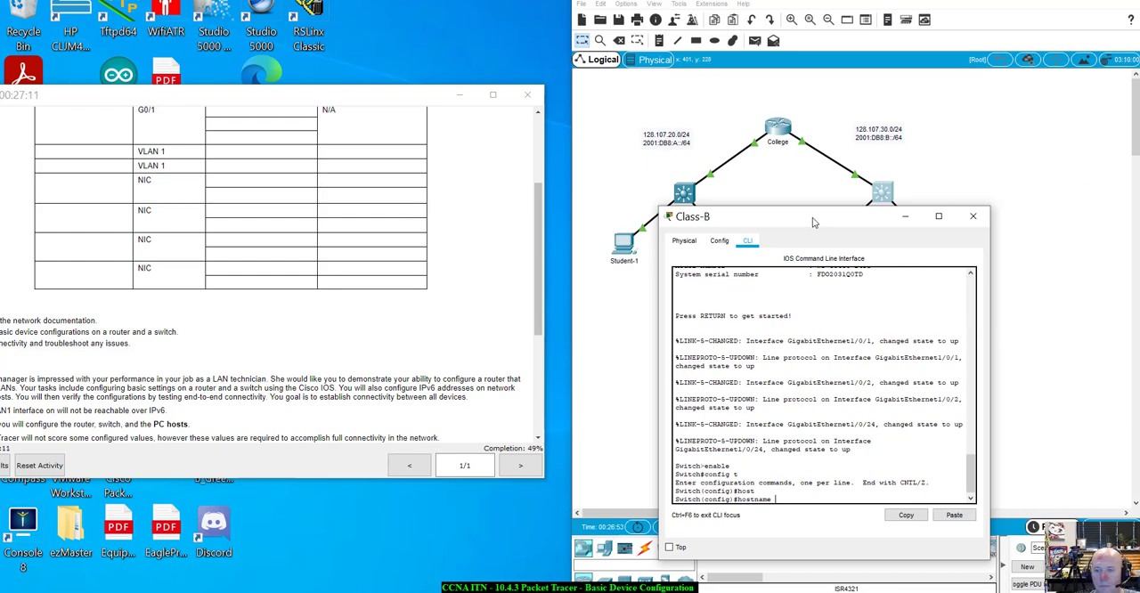
pyautogui.moveTo(814, 223); pyautogui.dragTo(855, 256)
pyautogui.write('Class-B')
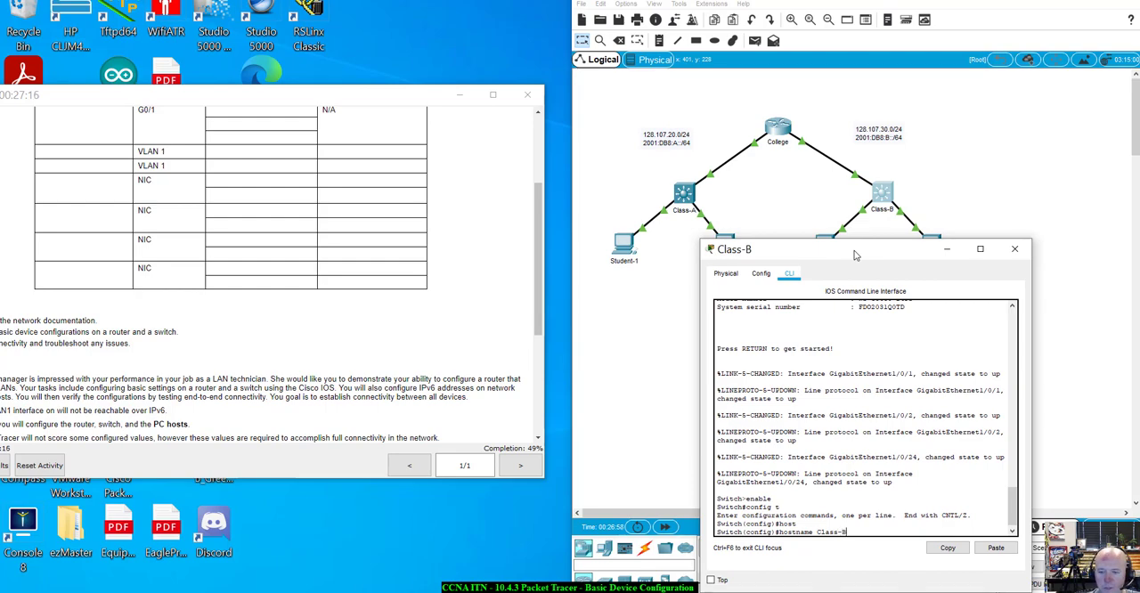
pyautogui.press('Return')
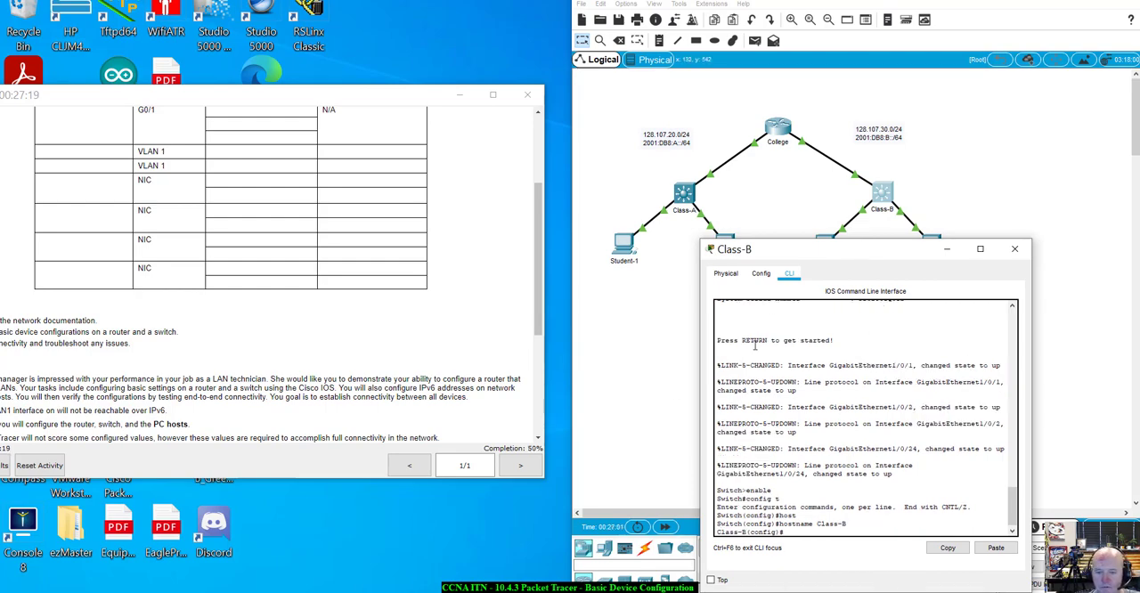
pyautogui.moveTo(817, 263); pyautogui.dragTo(731, 209)
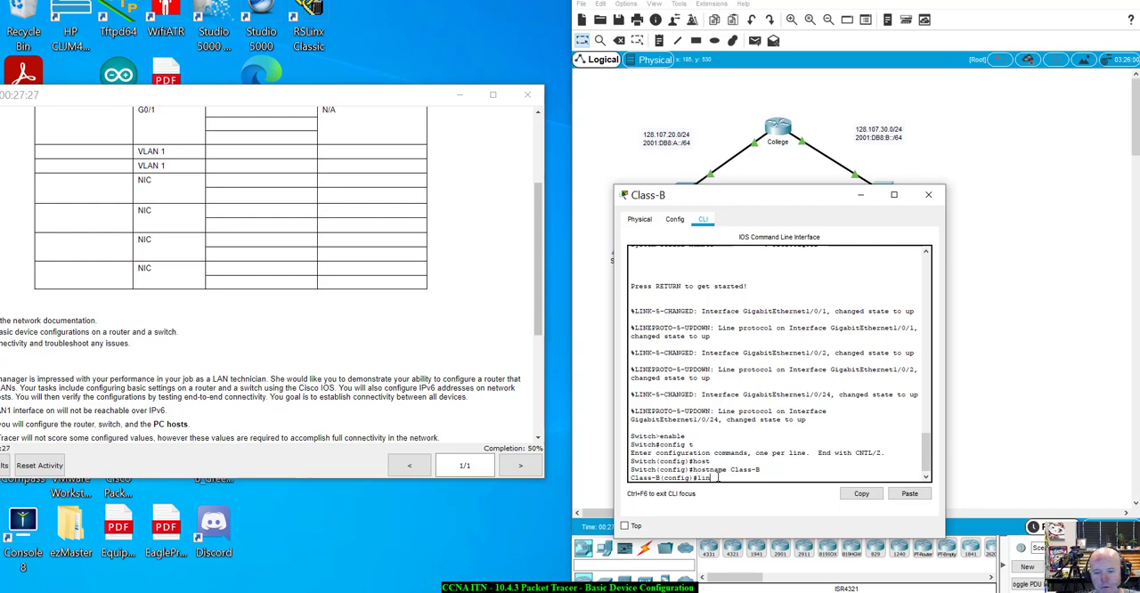
pyautogui.press('Tab')
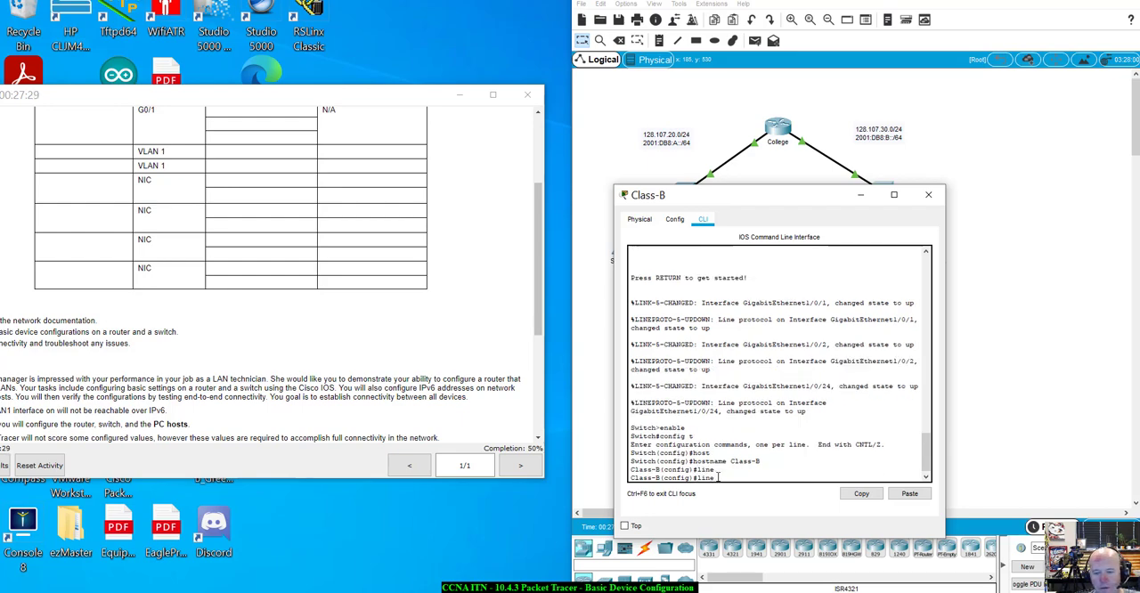
pyautogui.press('BackSpace')
pyautogui.press('BackSpace')
pyautogui.press('BackSpace')
pyautogui.press('BackSpace')
pyautogui.press('BackSpace')
pyautogui.write('en')
pyautogui.press('Tab')
pyautogui.press('BackSpace')
pyautogui.press('BackSpace')
# Configure the enable secret on the Class-B switch with the encrypted privileged EXEC password given in the activity requirements
pyautogui.write('e')
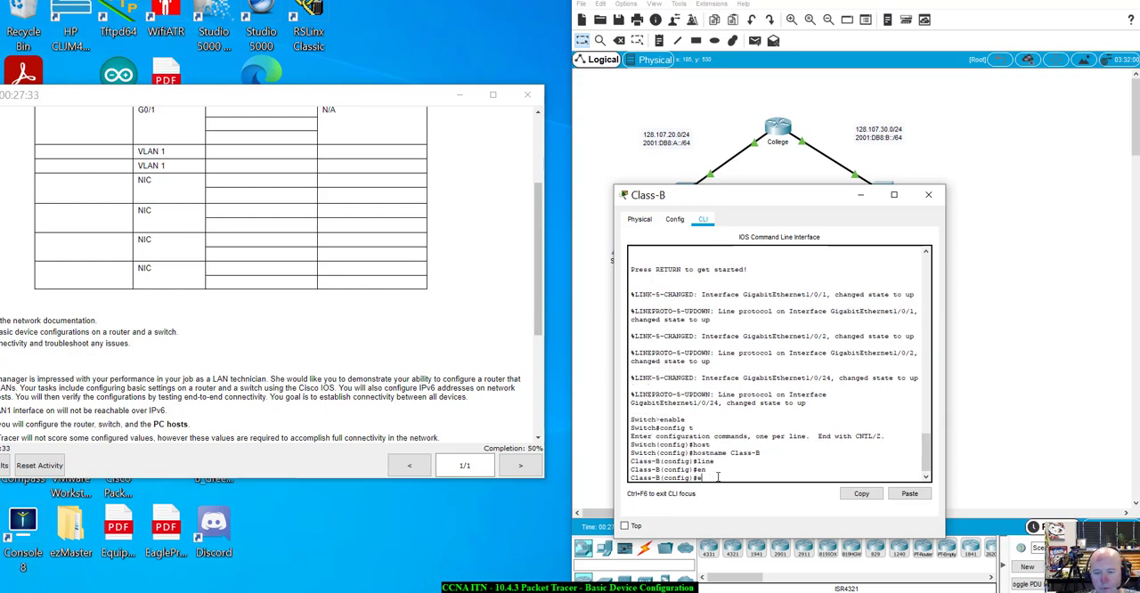
pyautogui.write('nable passwo')
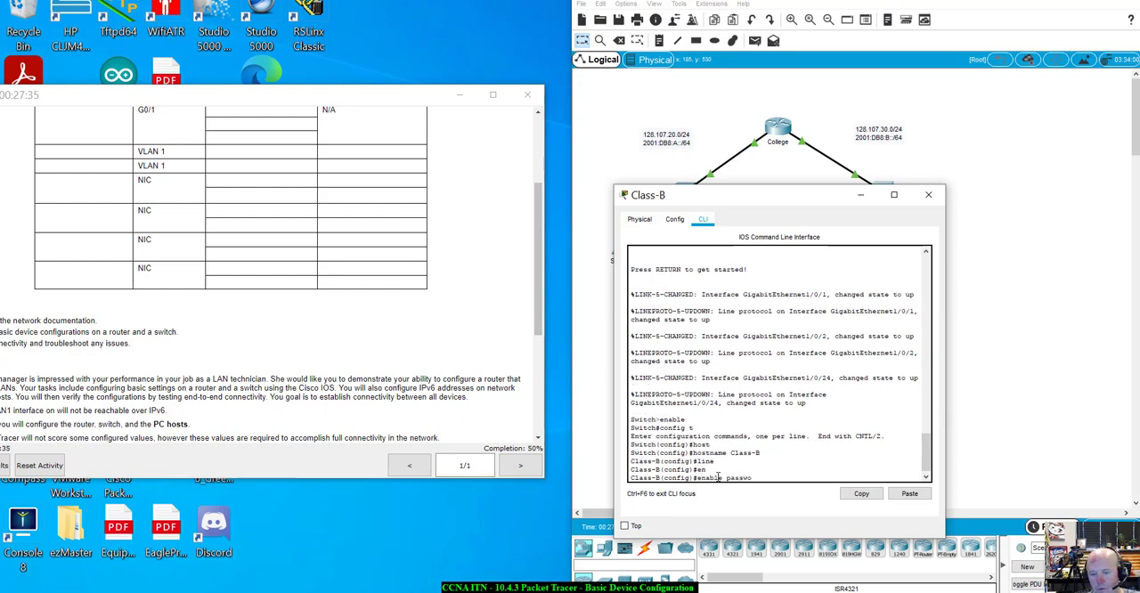
pyautogui.press('BackSpace')
pyautogui.press('BackSpace')
pyautogui.press('BackSpace')
pyautogui.press('BackSpace')
pyautogui.press('BackSpace')
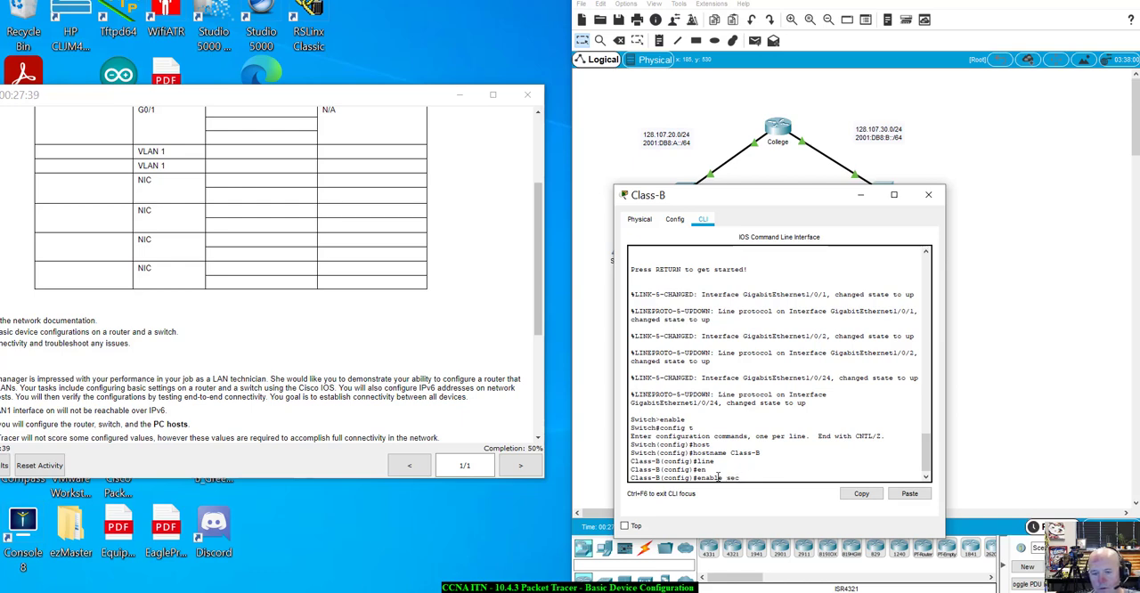
pyautogui.write('ret')
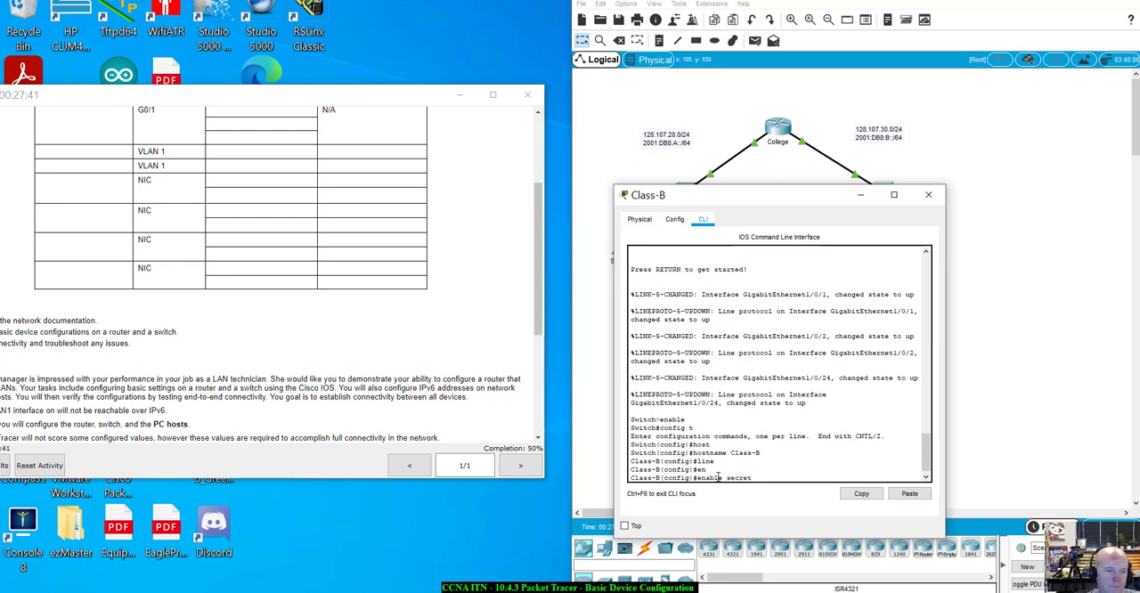
pyautogui.moveTo(282, 100); pyautogui.dragTo(428, 75)
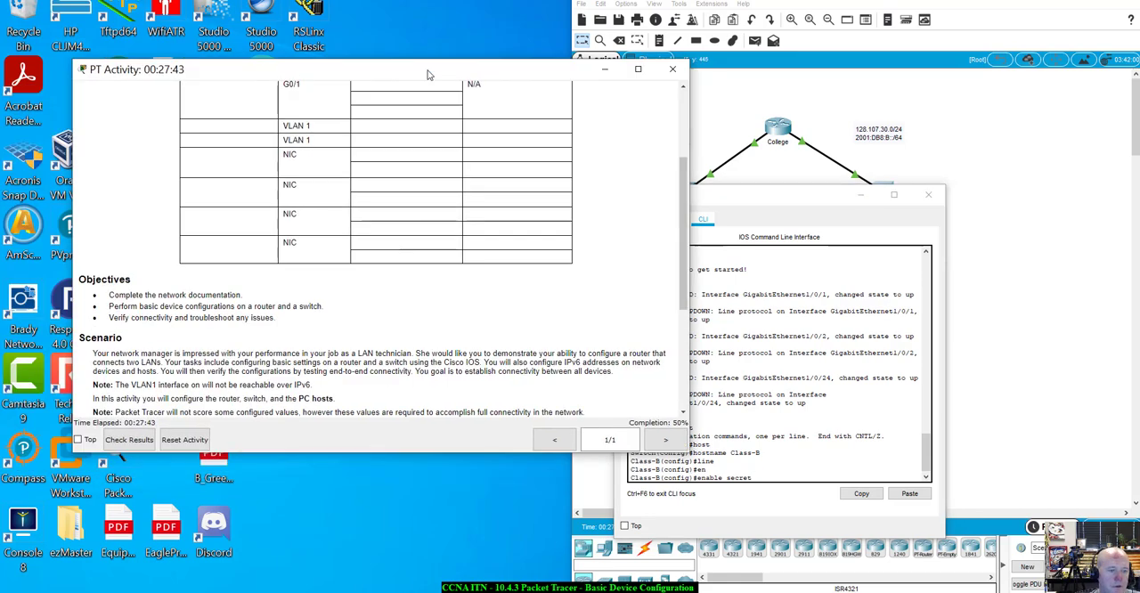
pyautogui.scroll(-3, 350, 368)
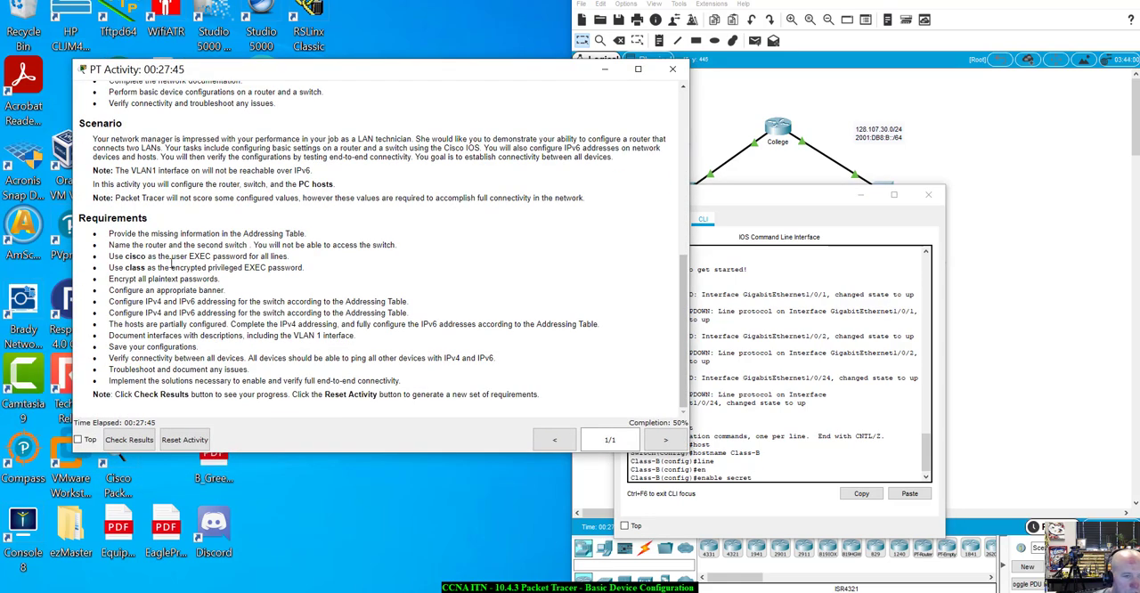
pyautogui.moveTo(307, 78); pyautogui.dragTo(235, 73)
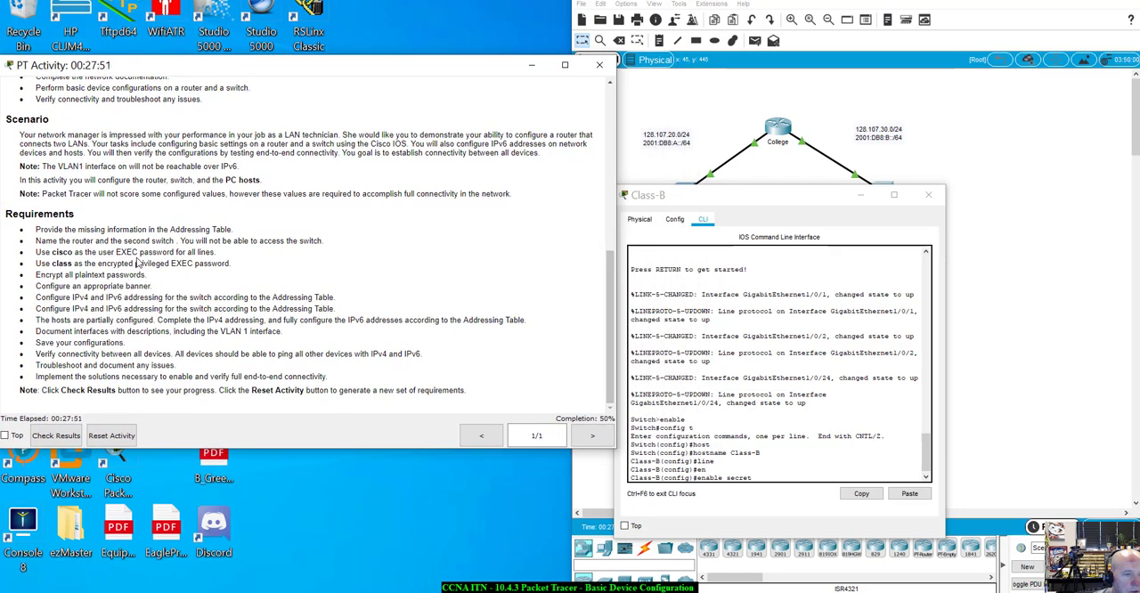
pyautogui.click(766, 477)
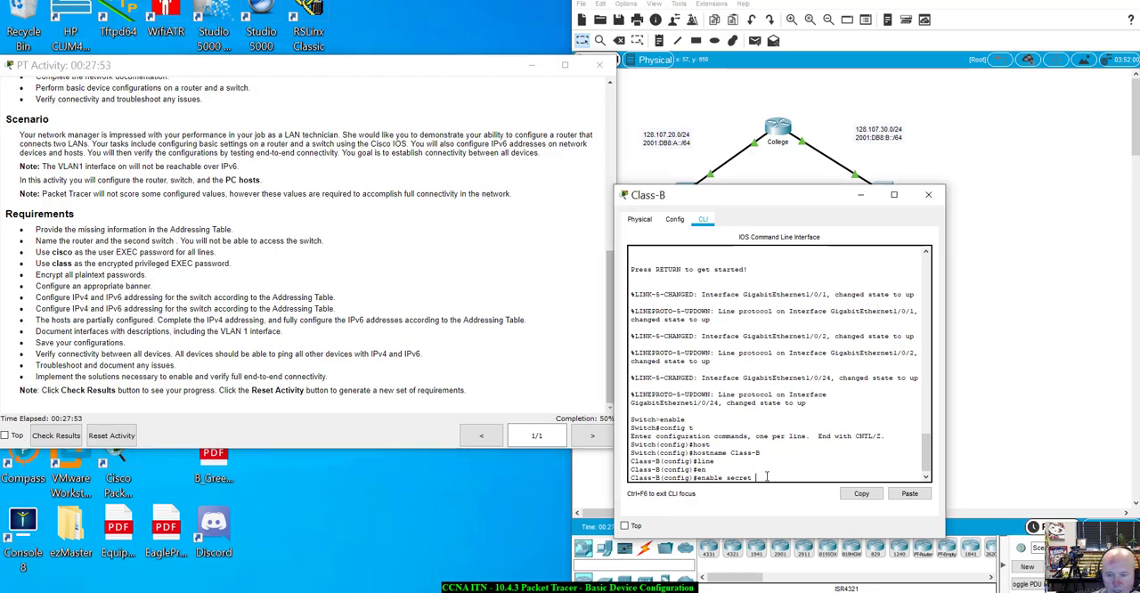
pyautogui.write('class')
pyautogui.press('Return')
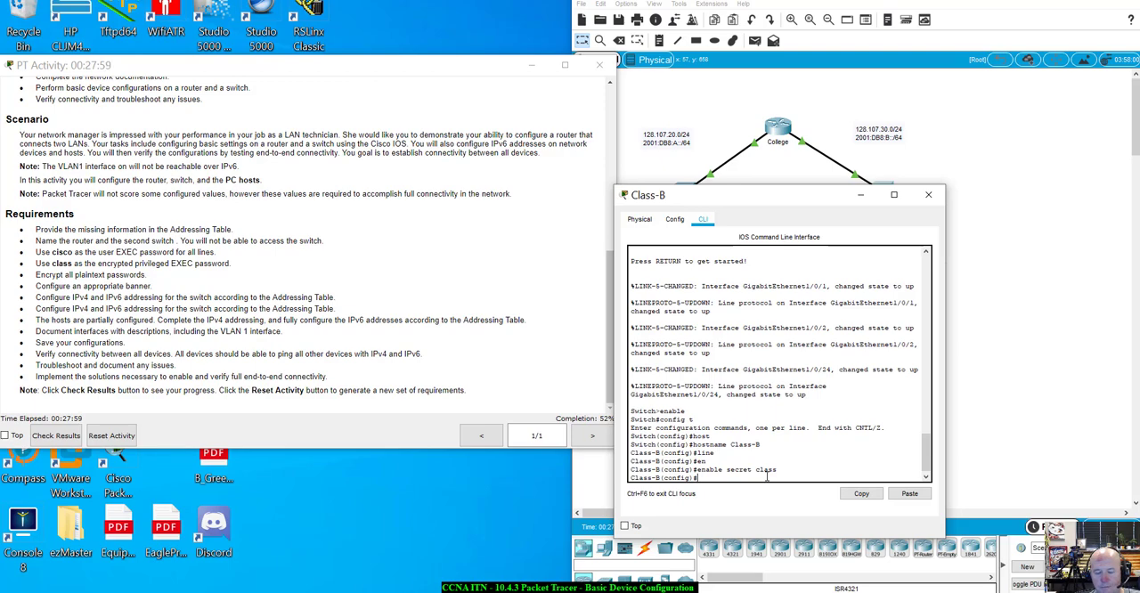
# Enable service password-encryption on the Class-B switch
pyautogui.write('ser')
pyautogui.press('Tab')
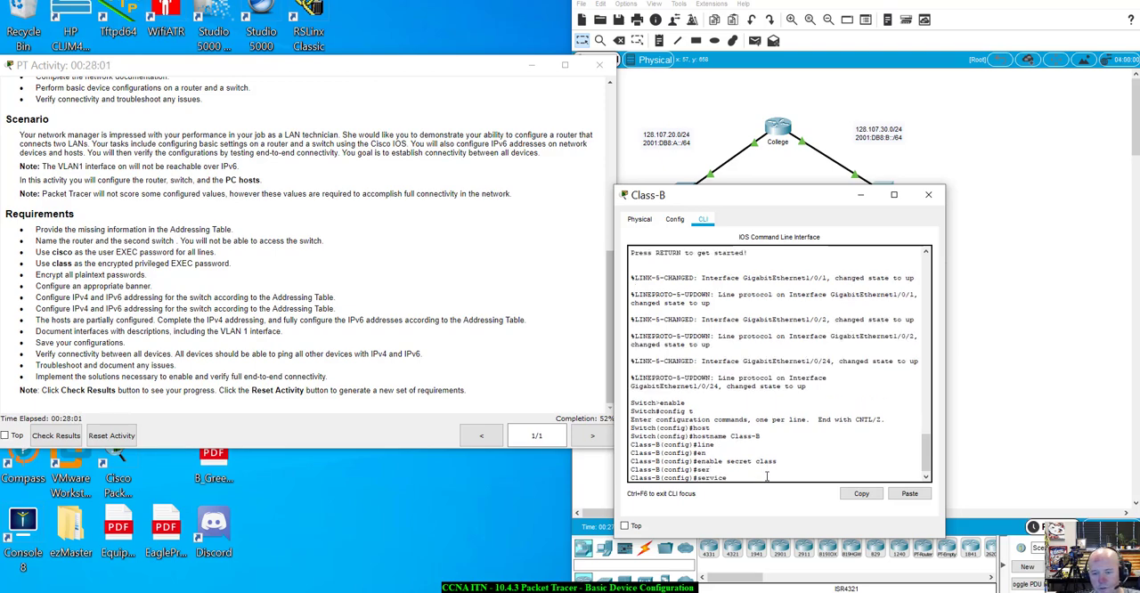
pyautogui.write('pas')
pyautogui.press('Tab')
pyautogui.press('Return')
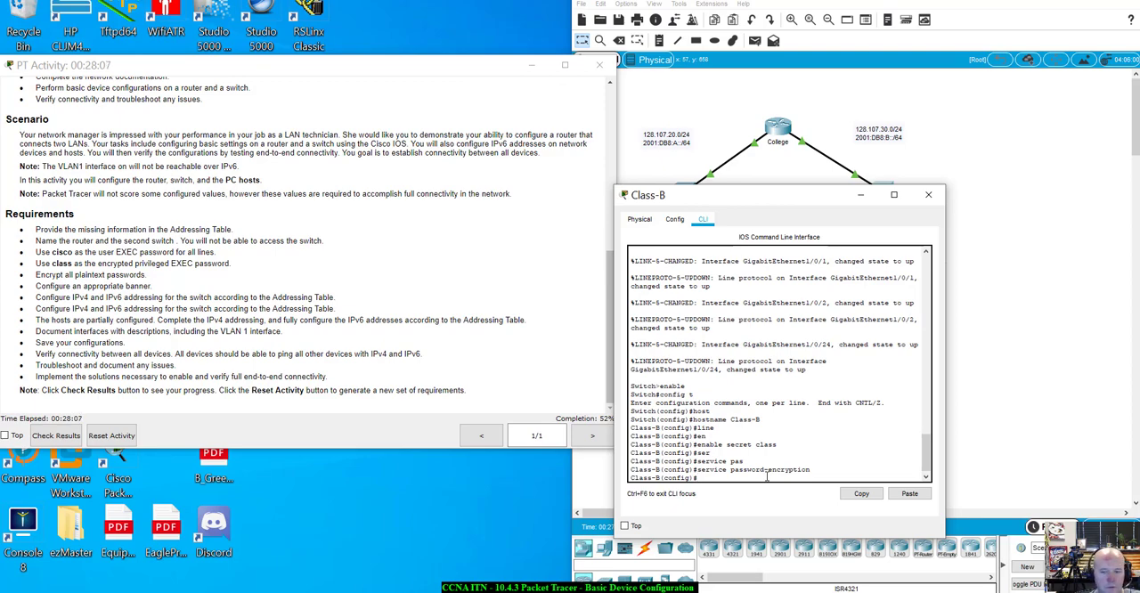
# Configure line console 0 on the Class-B switch with the required user EXEC password and enable login
pyautogui.write('line')
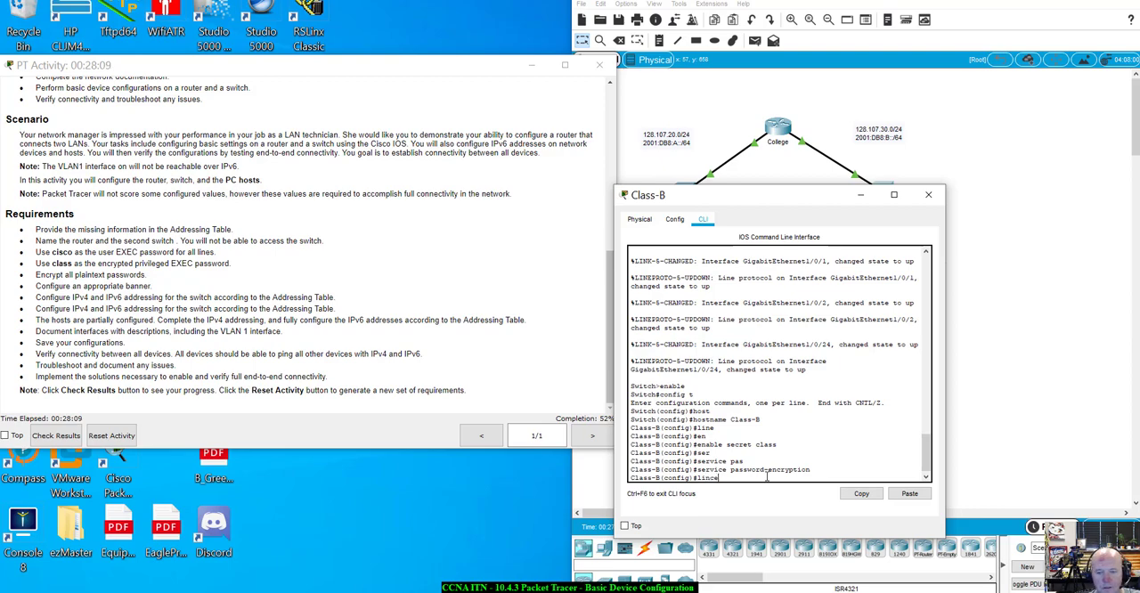
pyautogui.write(' con')
pyautogui.press('Tab')
pyautogui.write('0')
pyautogui.press('Return')
pyautogui.write('passwo')
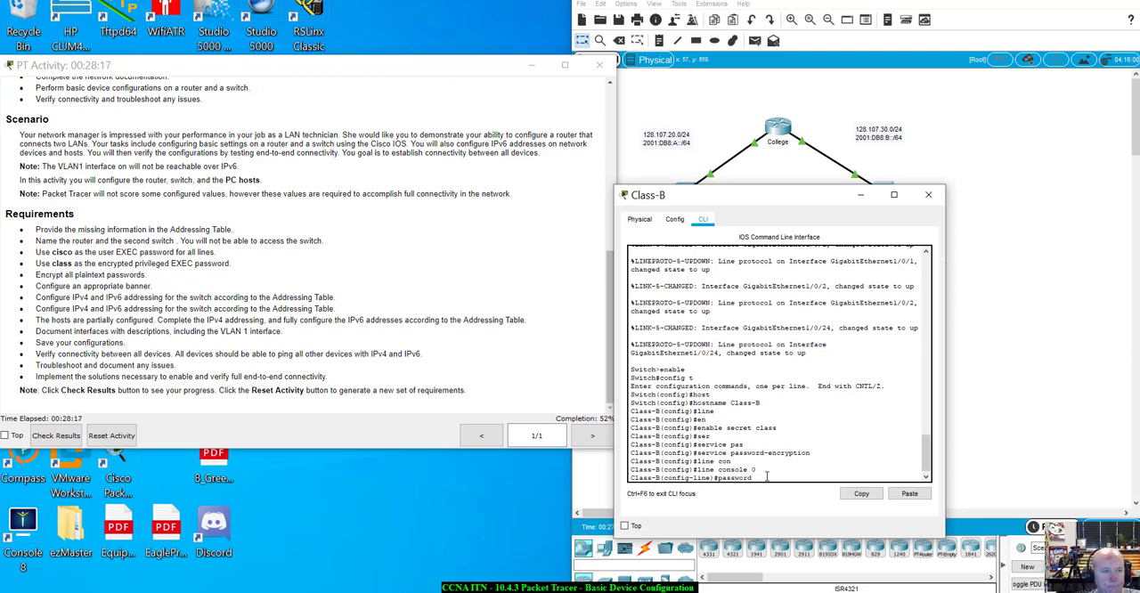
pyautogui.write('rd ci')
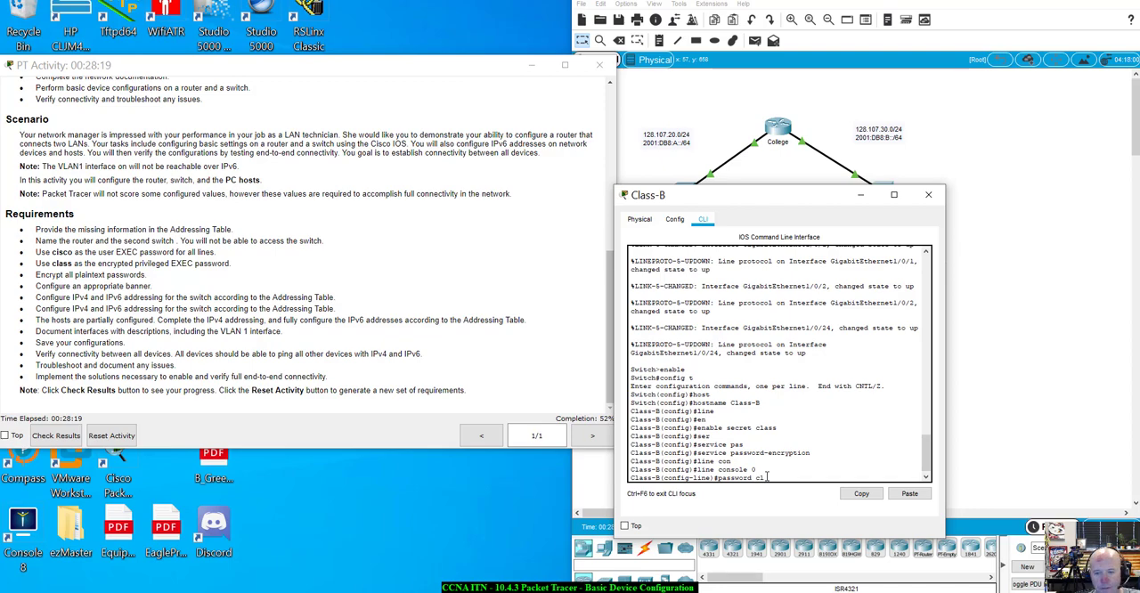
pyautogui.write('sco')
pyautogui.press('Return')
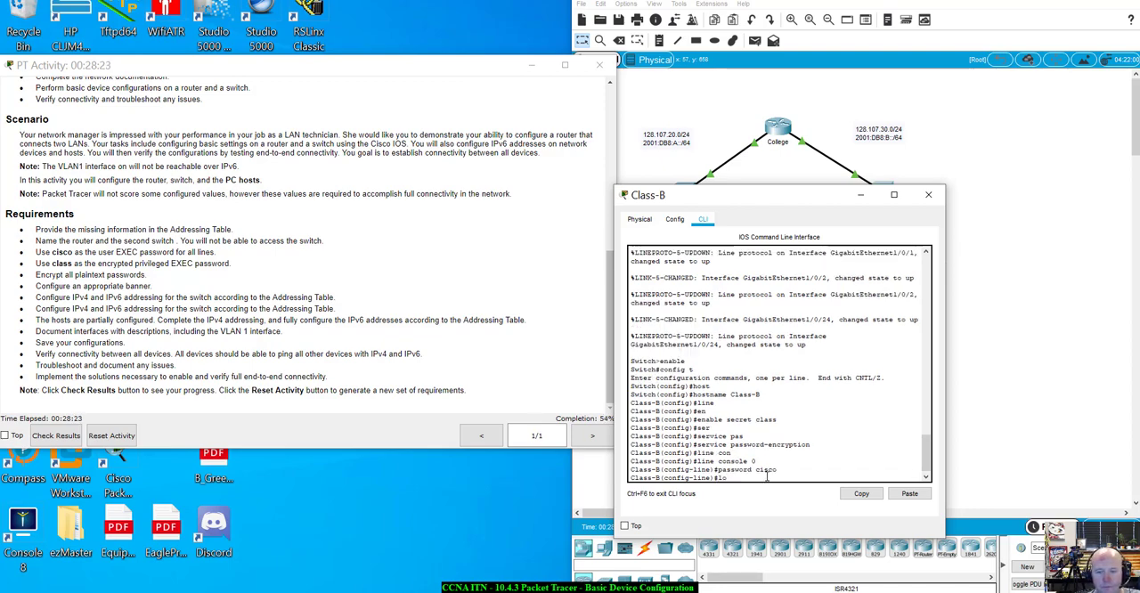
pyautogui.write('login')
pyautogui.press('Return')
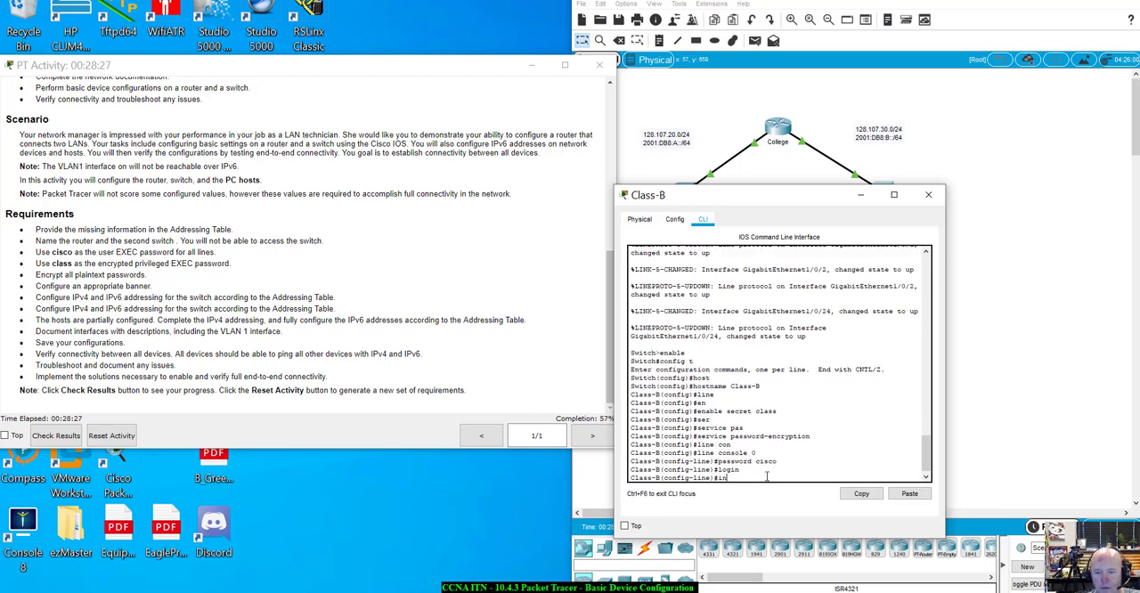
# Configure lines vty 0 15 on the Class-B switch with the required user EXEC password and enable login
pyautogui.press('BackSpace')
pyautogui.press('BackSpace')
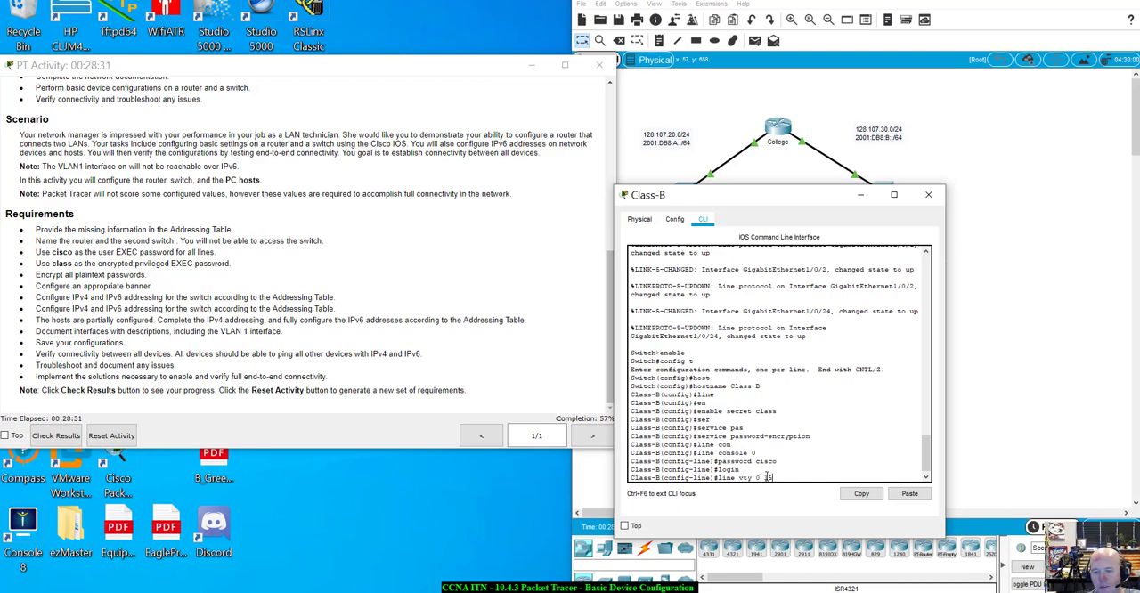
pyautogui.press('Return')
pyautogui.write('passwor')
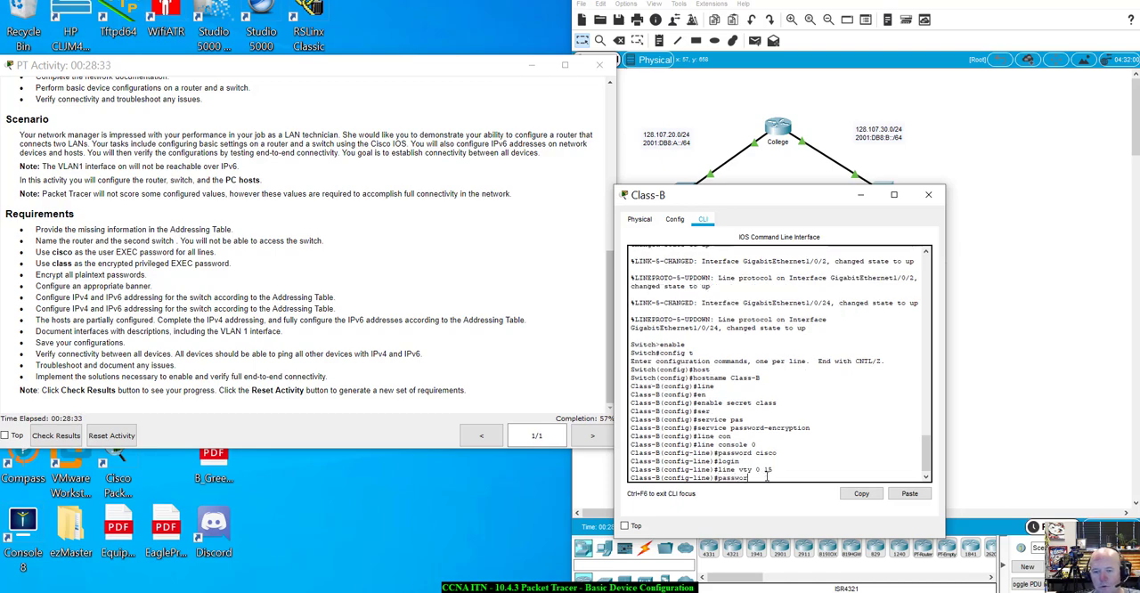
pyautogui.write('d cisco')
pyautogui.press('Return')
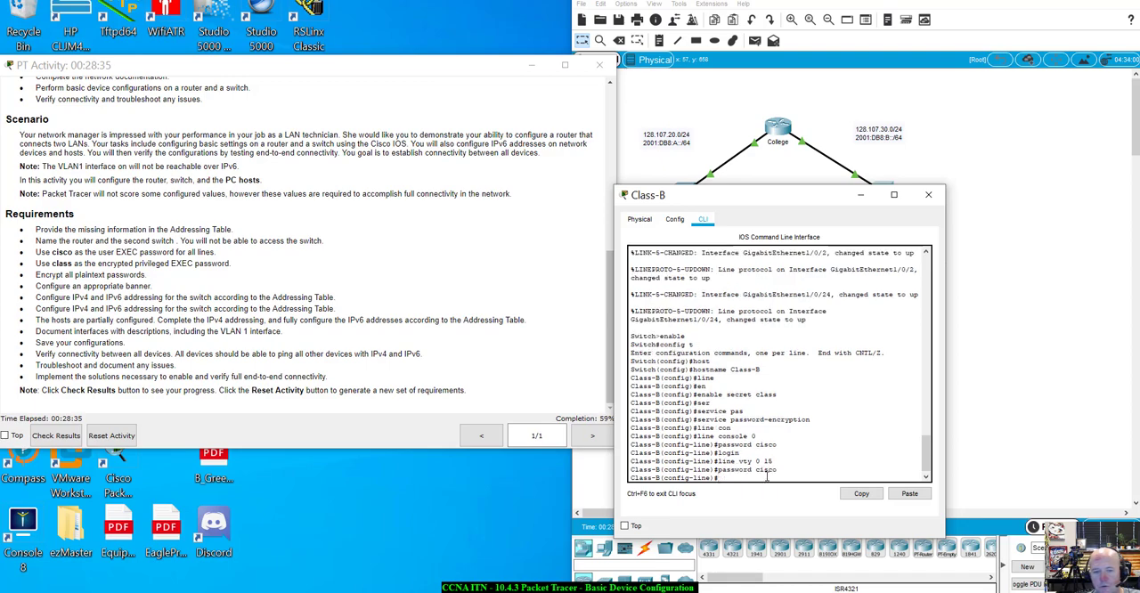
pyautogui.write('log')
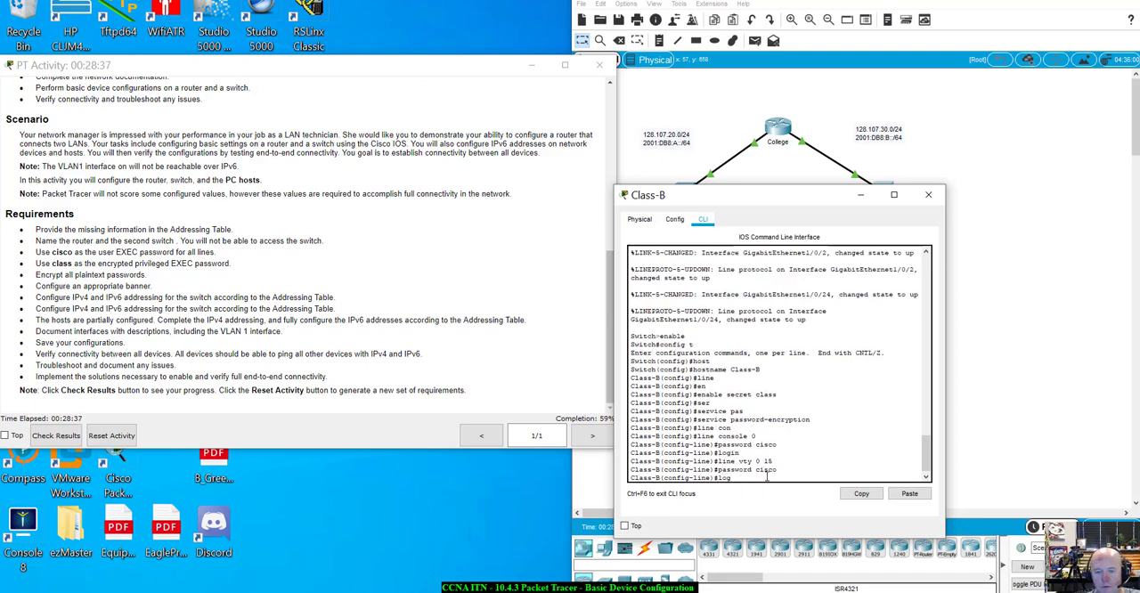
pyautogui.write('in')
pyautogui.press('Return')
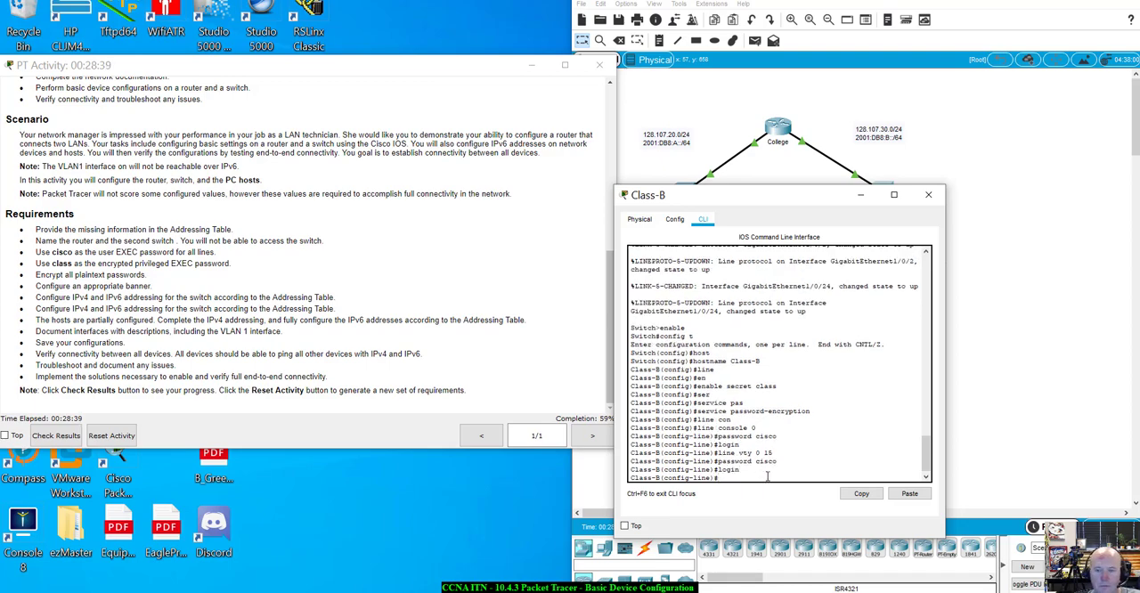
# Check the activity results and review the assessment items for the Class-B switch
pyautogui.moveTo(811, 199); pyautogui.dragTo(840, 218)
pyautogui.click(57, 436)
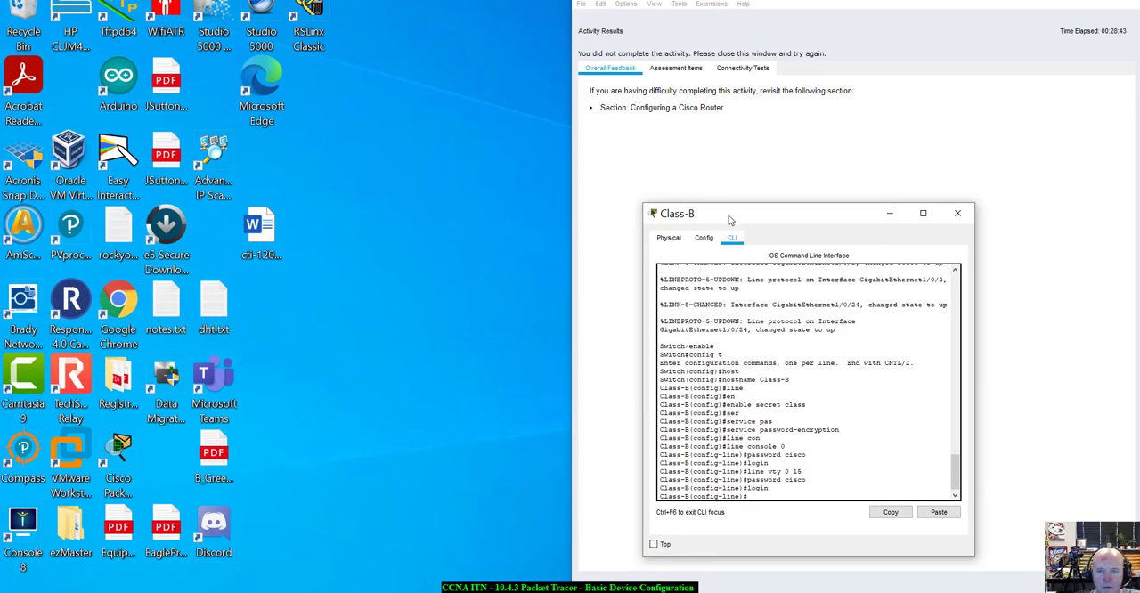
pyautogui.click(687, 69)
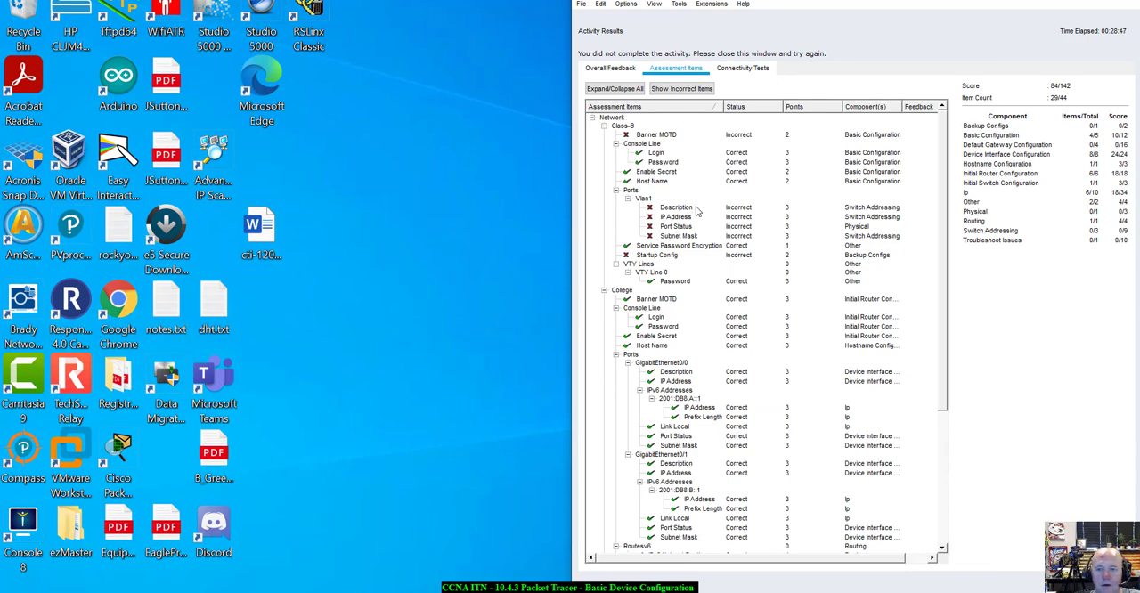
# Close the activity results, return to the Class-B switch's command line and exit line configuration mode
pyautogui.click(1103, 579)
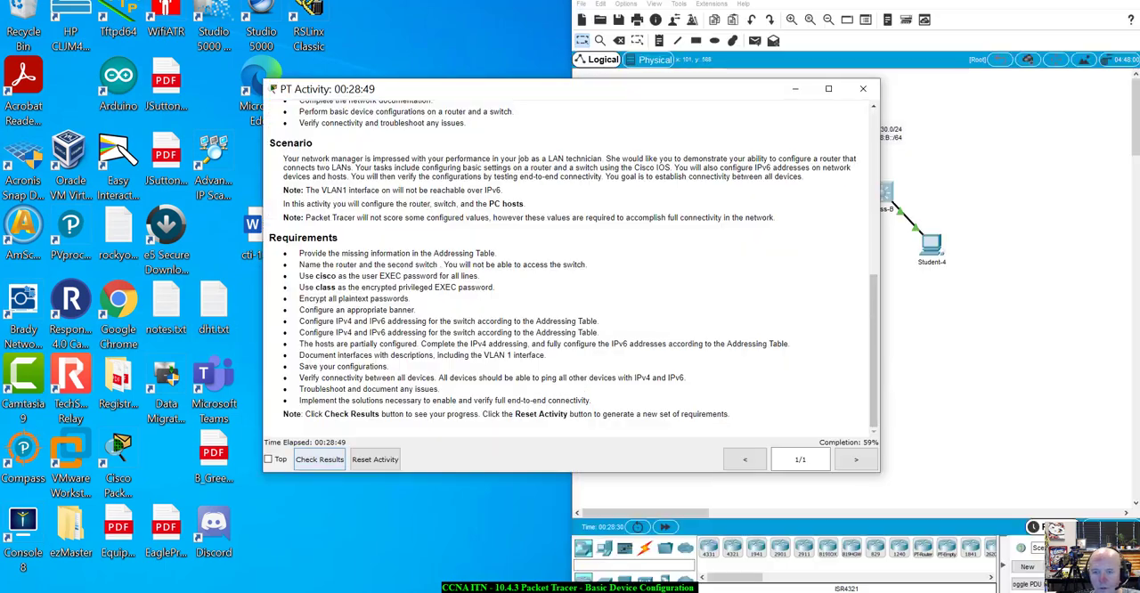
pyautogui.click(1037, 212)
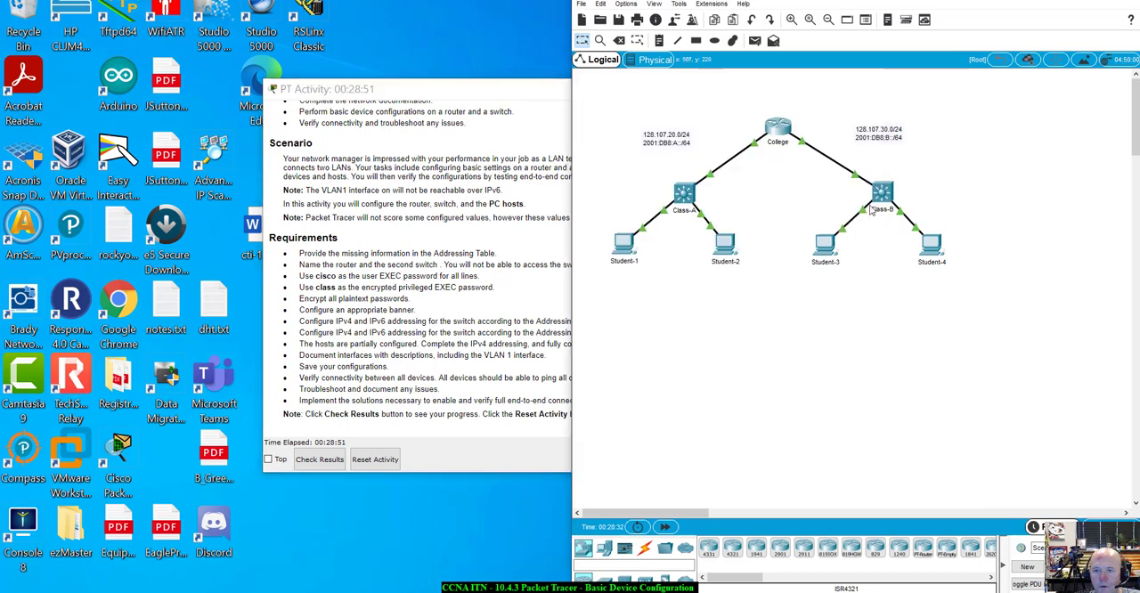
pyautogui.click(877, 201)
pyautogui.moveTo(836, 212); pyautogui.dragTo(713, 206)
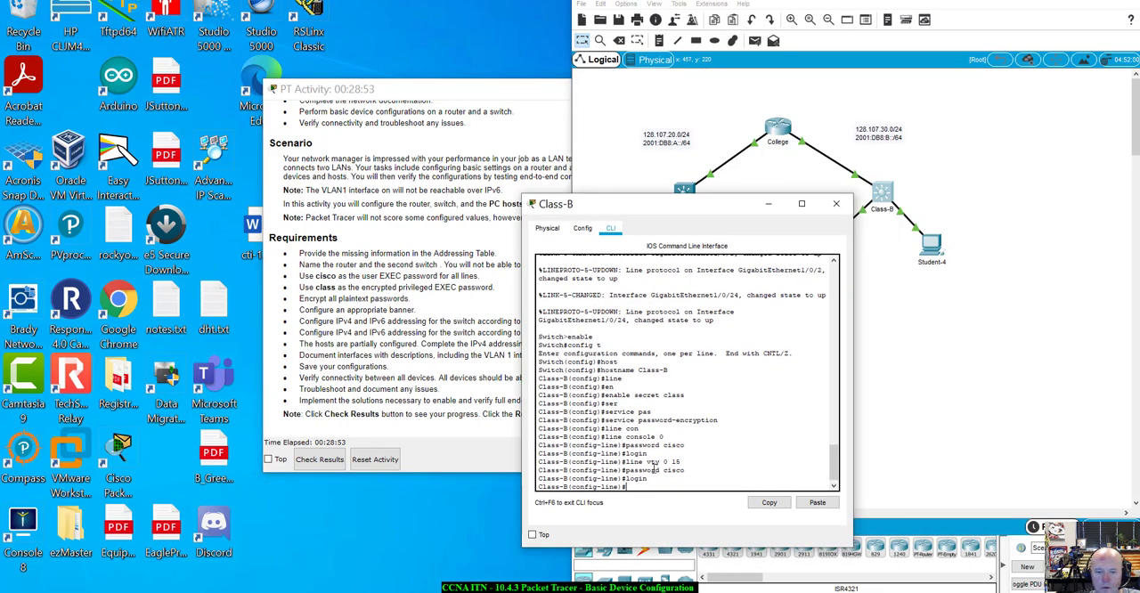
pyautogui.write('exit')
pyautogui.press('Return')
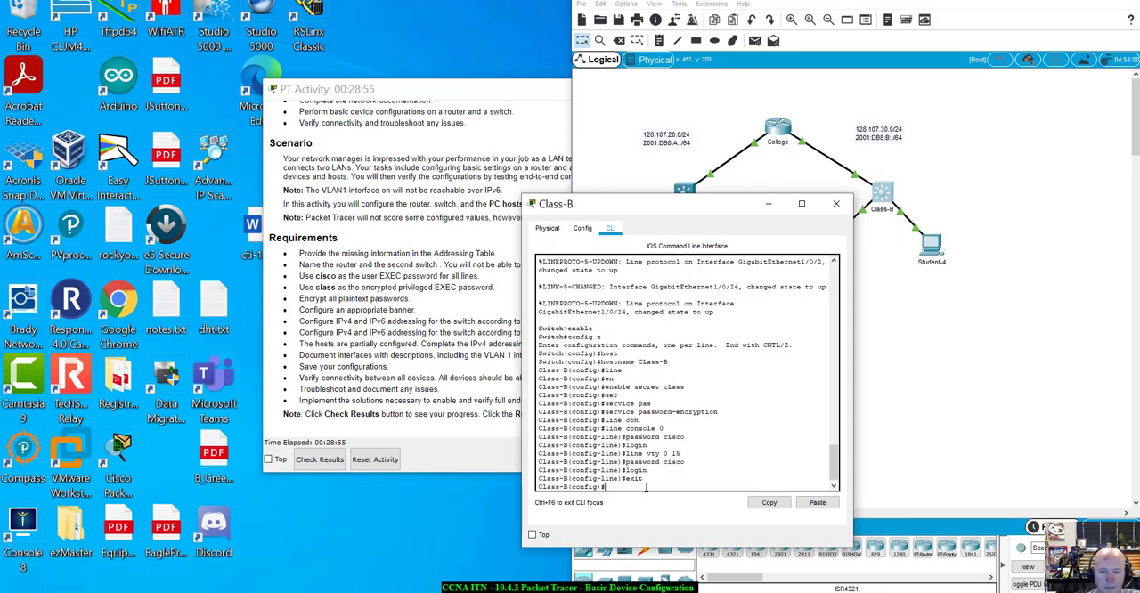
# Set the Class-B switch's MOTD banner to "Unauthorized access is prohibited!" using # as the delimiter
pyautogui.write('b')
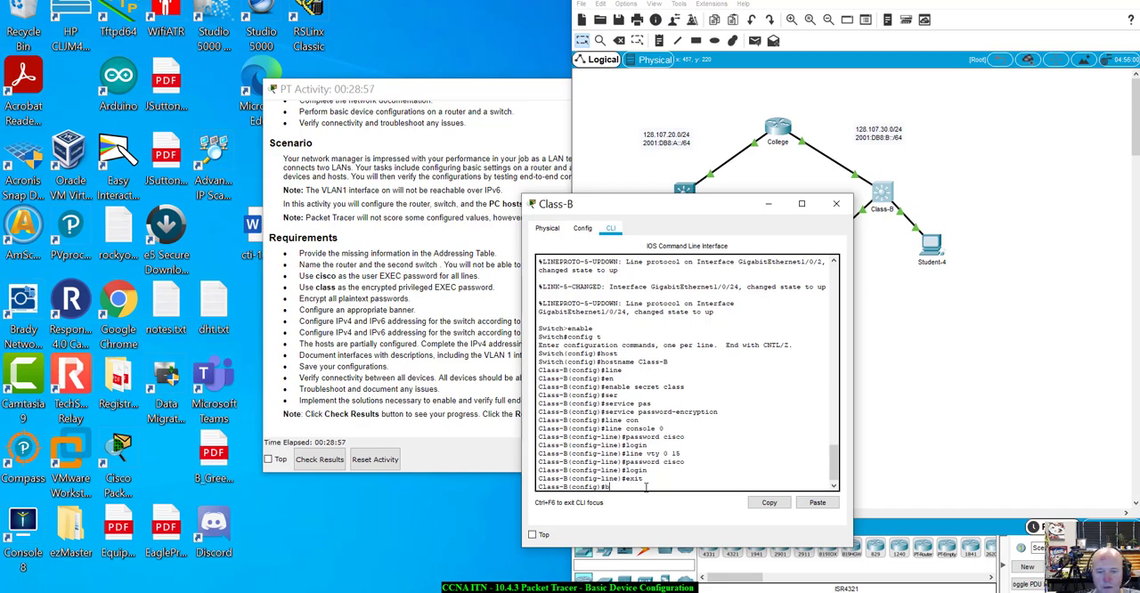
pyautogui.write('ann')
pyautogui.press('Tab')
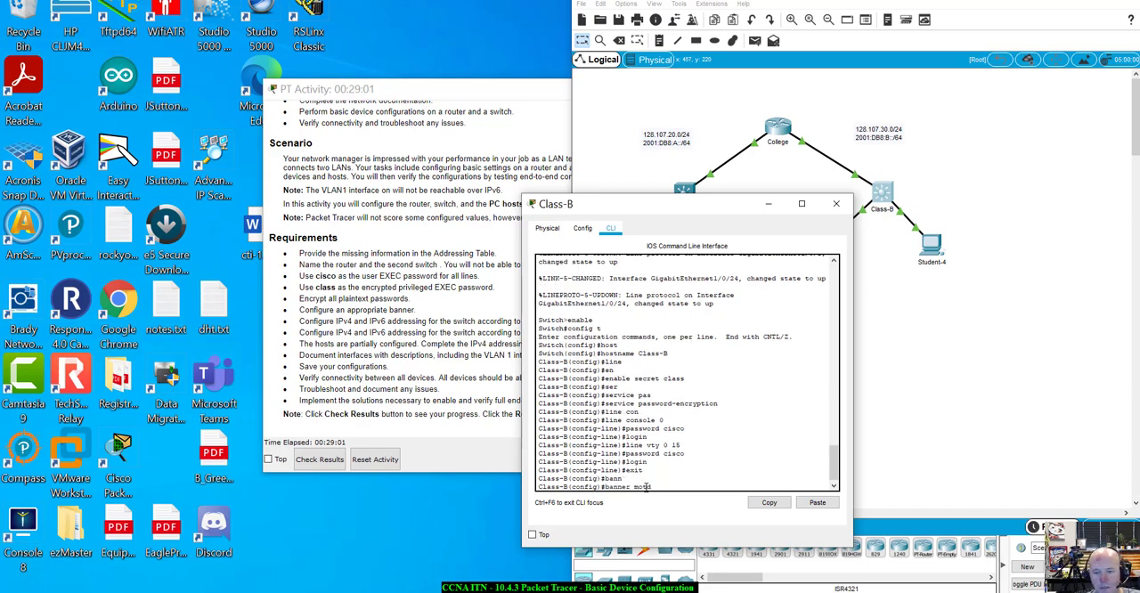
pyautogui.write('motd #Unauthorized acce')
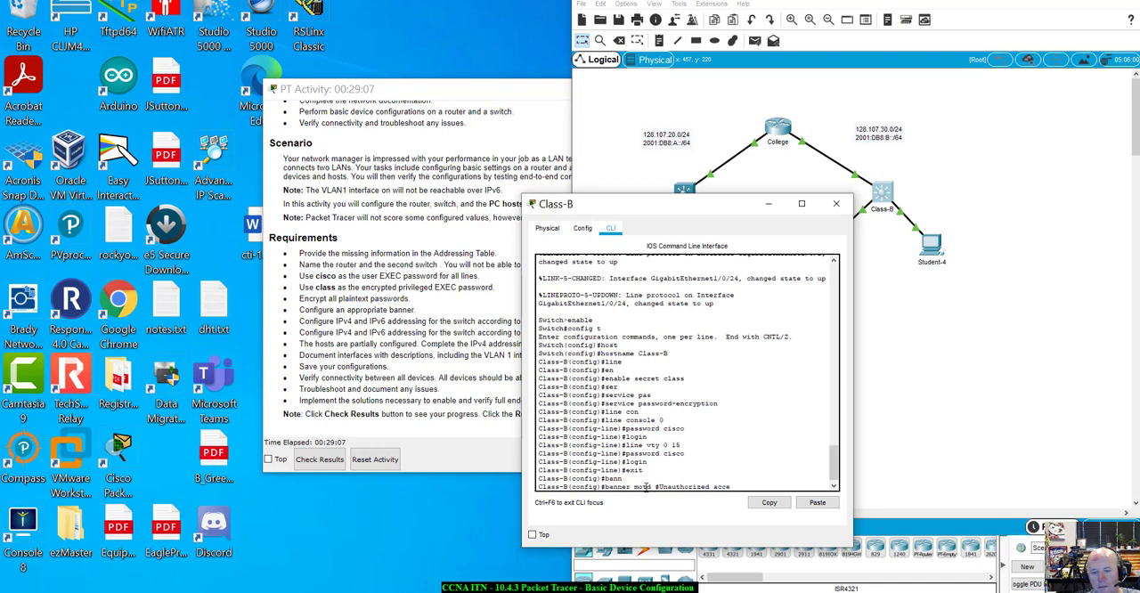
pyautogui.write('ss is prohi')
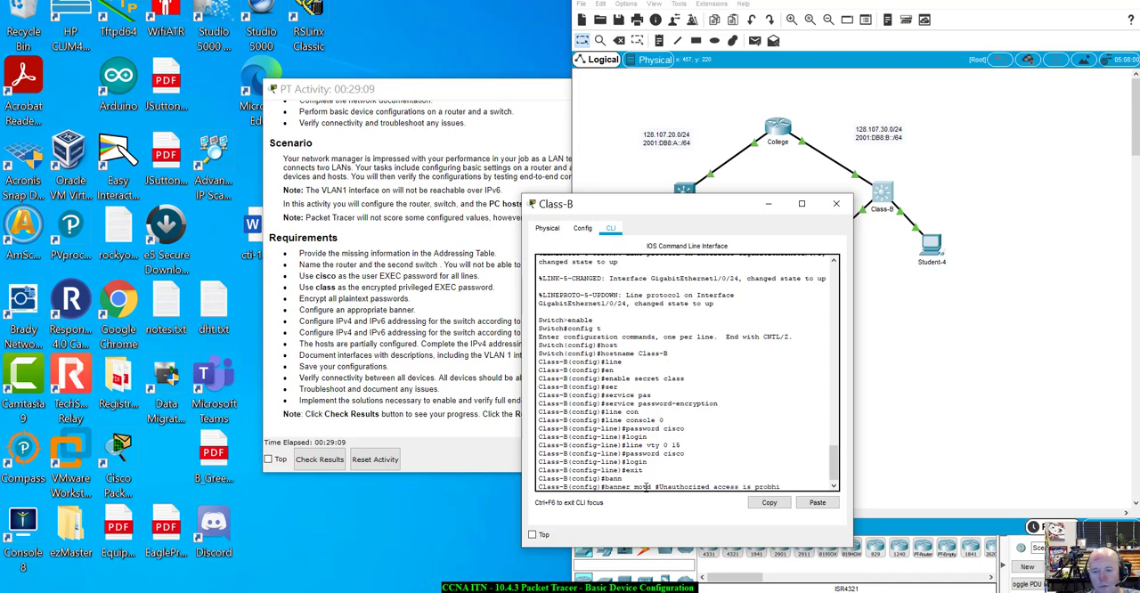
pyautogui.write('bited!')
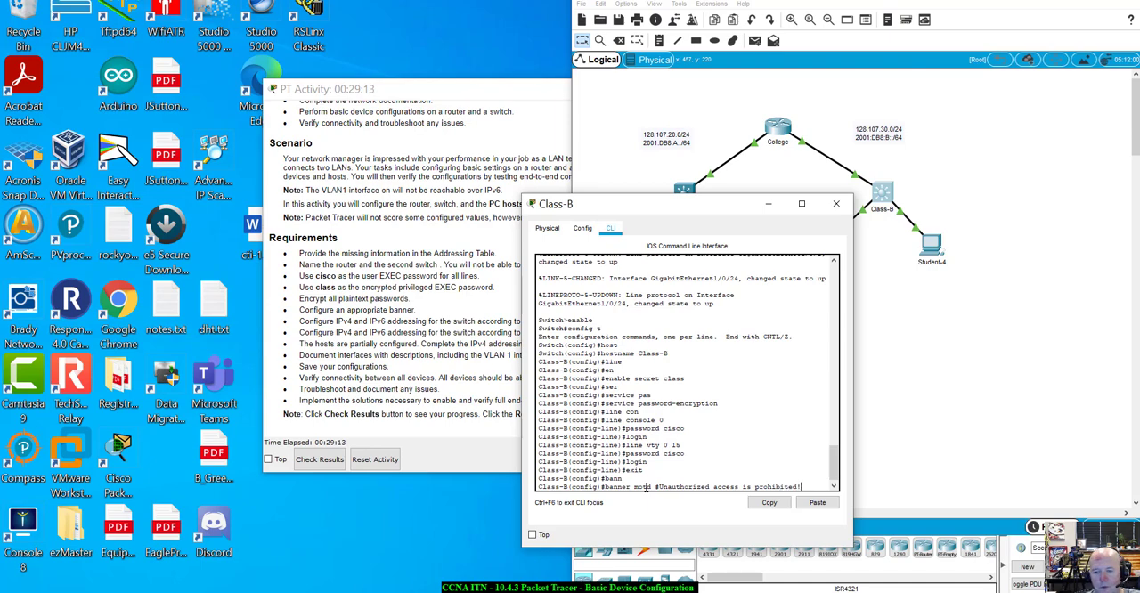
pyautogui.write('#')
pyautogui.press('Return')
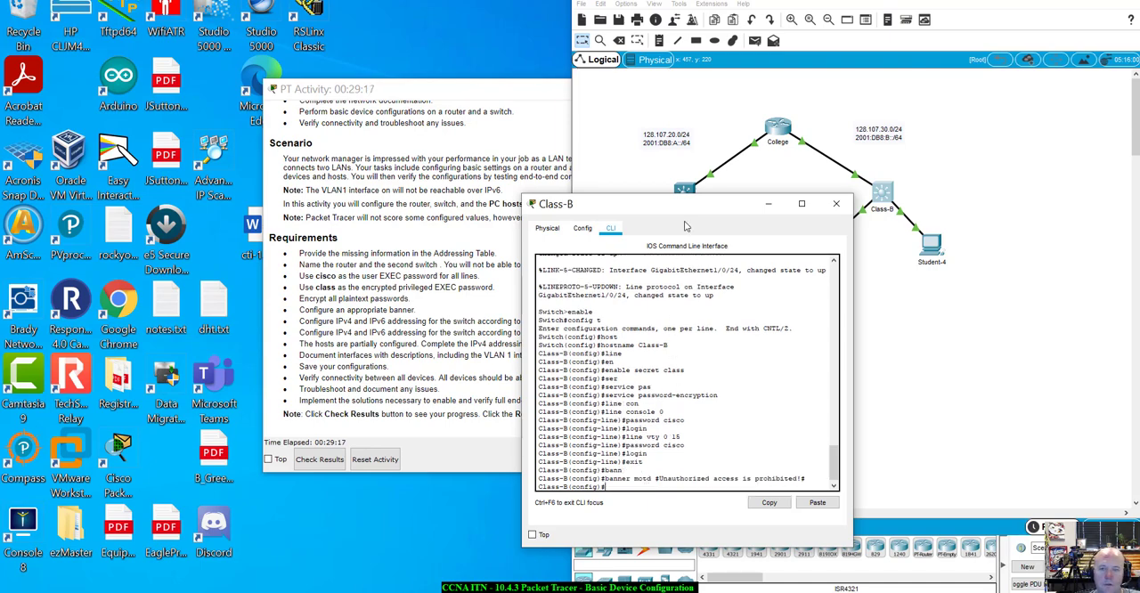
# Check the activity results and review the assessment items for the Class-B banner, VLAN 1 and the remaining devices
pyautogui.moveTo(688, 204); pyautogui.dragTo(782, 197)
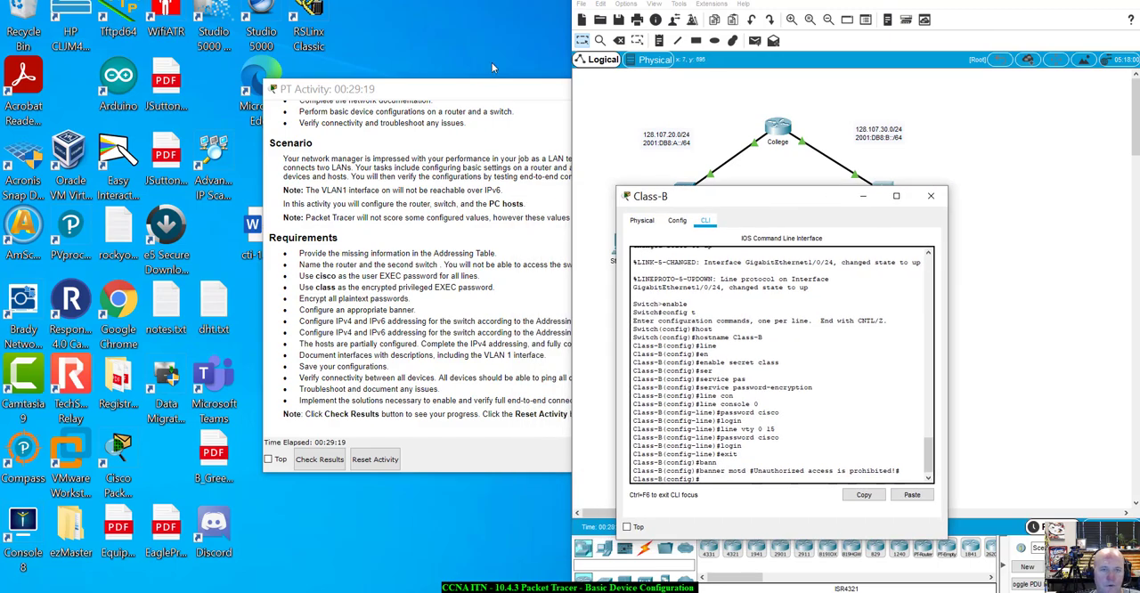
pyautogui.click(432, 89)
pyautogui.moveTo(432, 89); pyautogui.dragTo(168, 107)
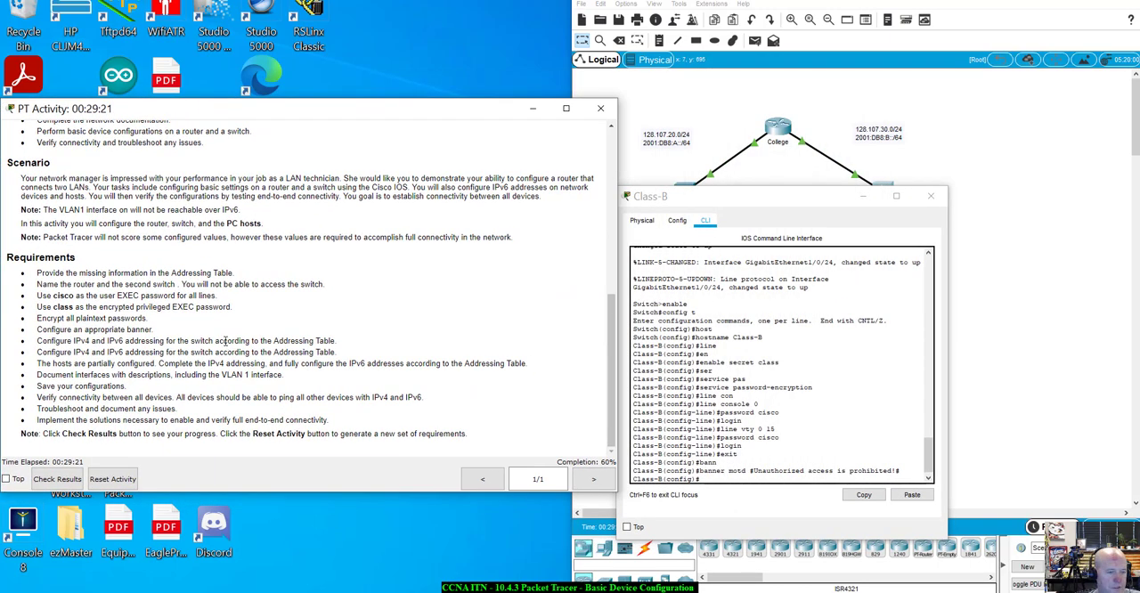
pyautogui.click(51, 481)
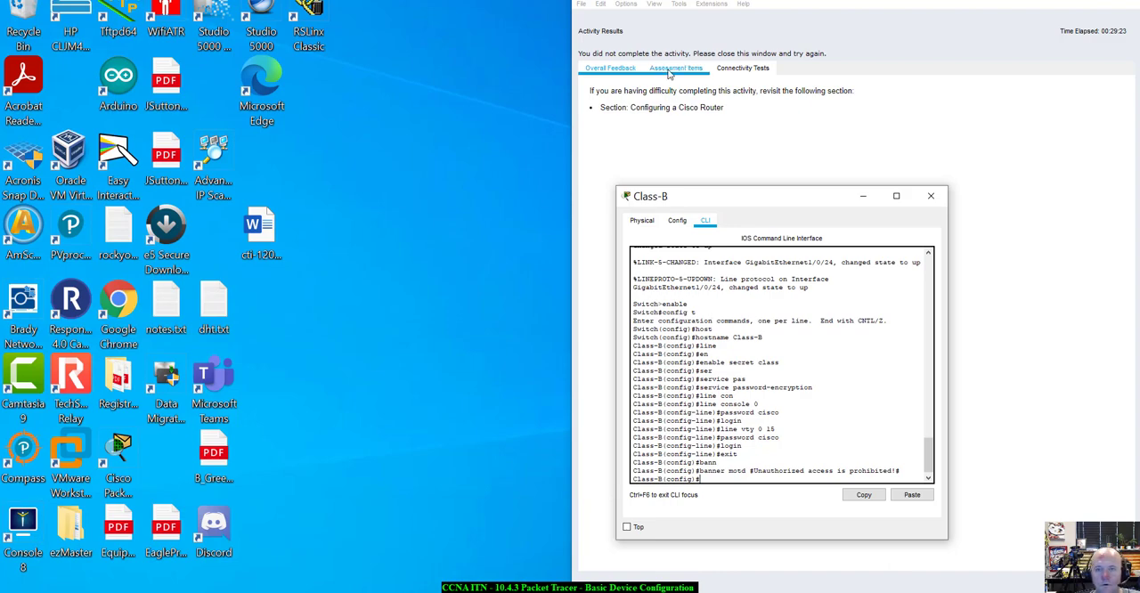
pyautogui.click(675, 69)
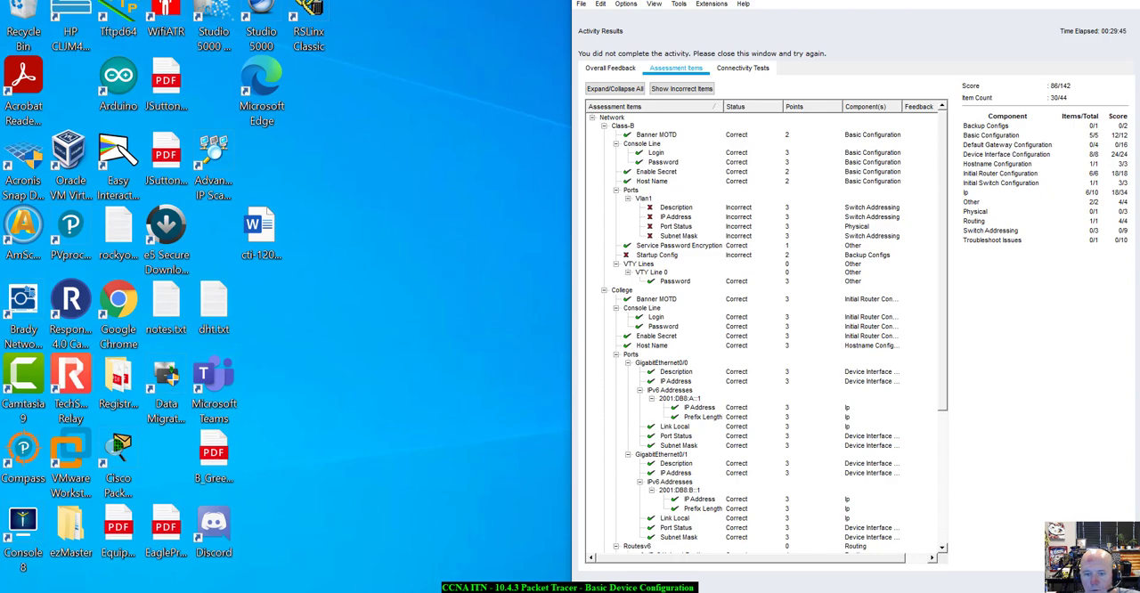
pyautogui.scroll(-4, 726, 434)
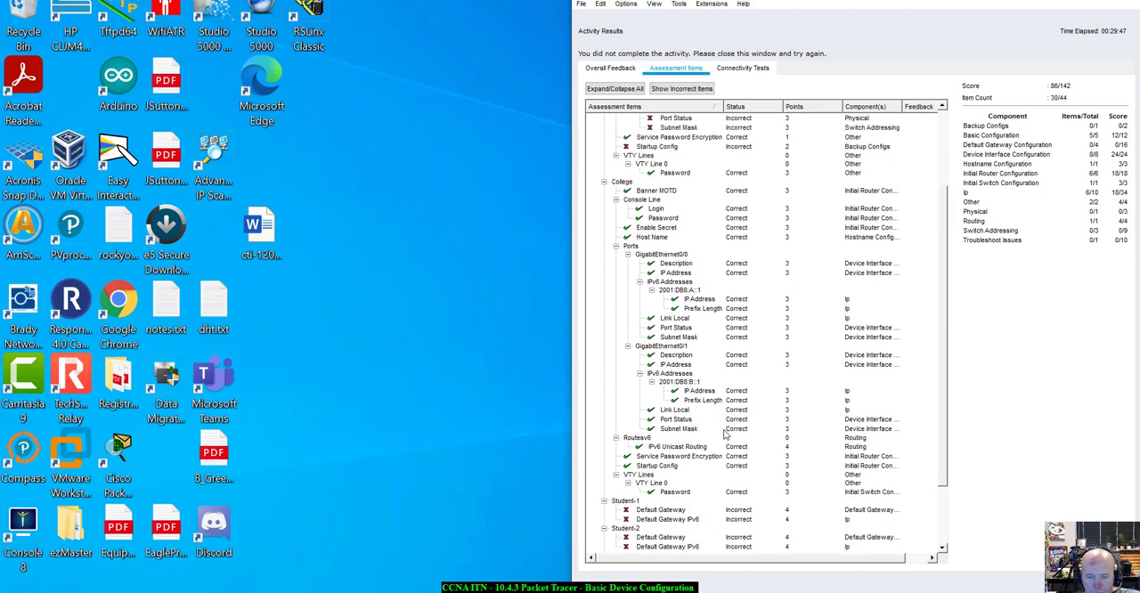
pyautogui.scroll(3, 726, 435)
pyautogui.scroll(-6, 725, 434)
pyautogui.scroll(7, 726, 435)
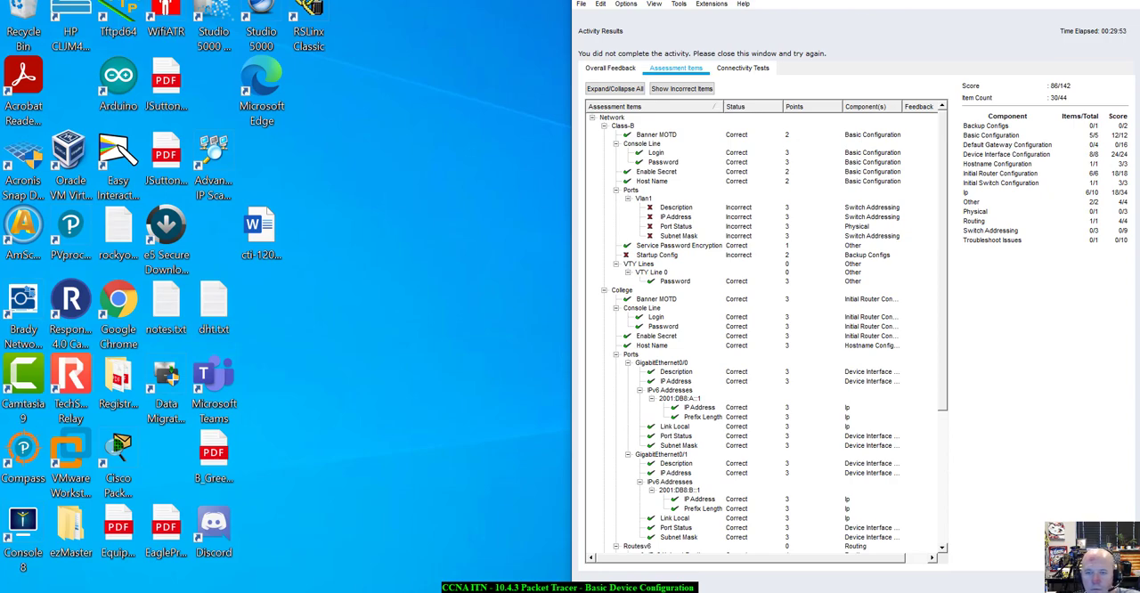
# Enter VLAN 1 interface configuration on the Class-B switch and begin its ip address command
pyautogui.click(1101, 579)
pyautogui.moveTo(668, 93); pyautogui.dragTo(364, 38)
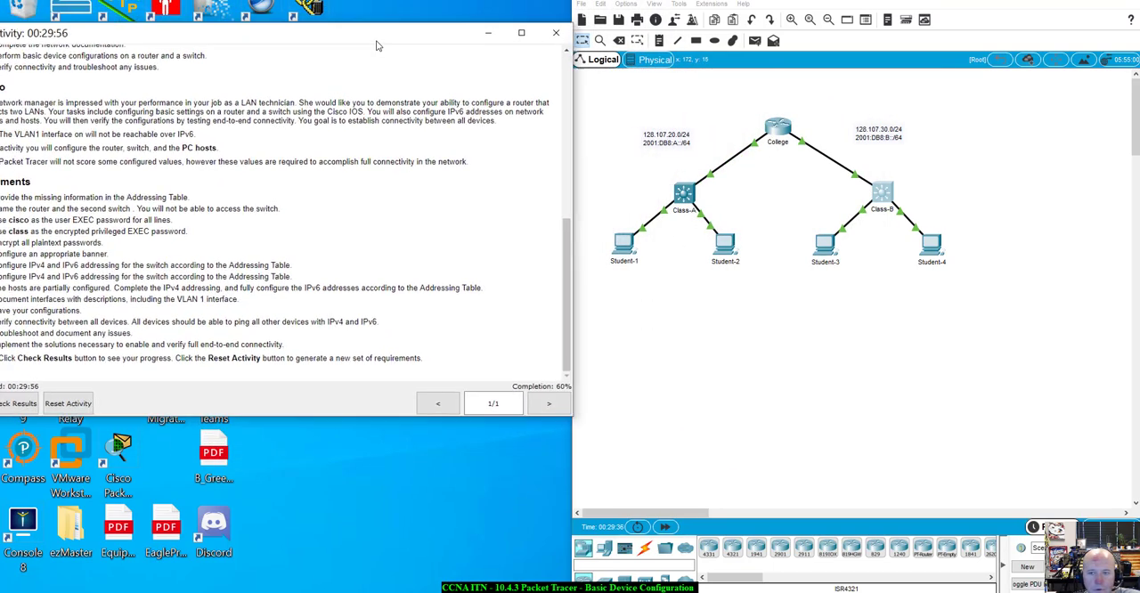
pyautogui.click(884, 203)
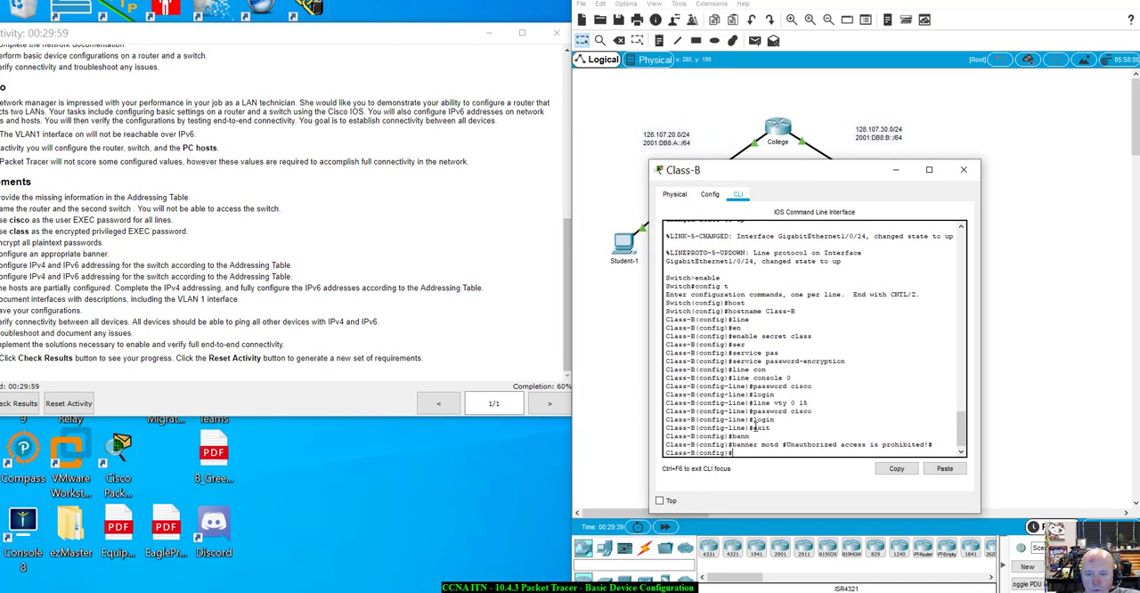
pyautogui.write('in')
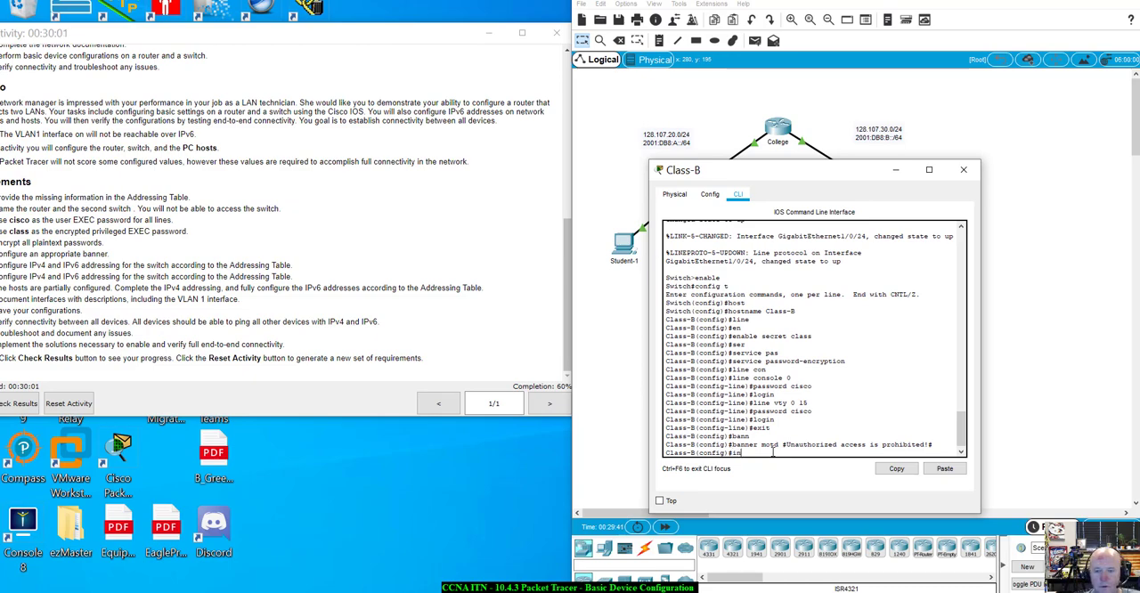
pyautogui.write('ter vla')
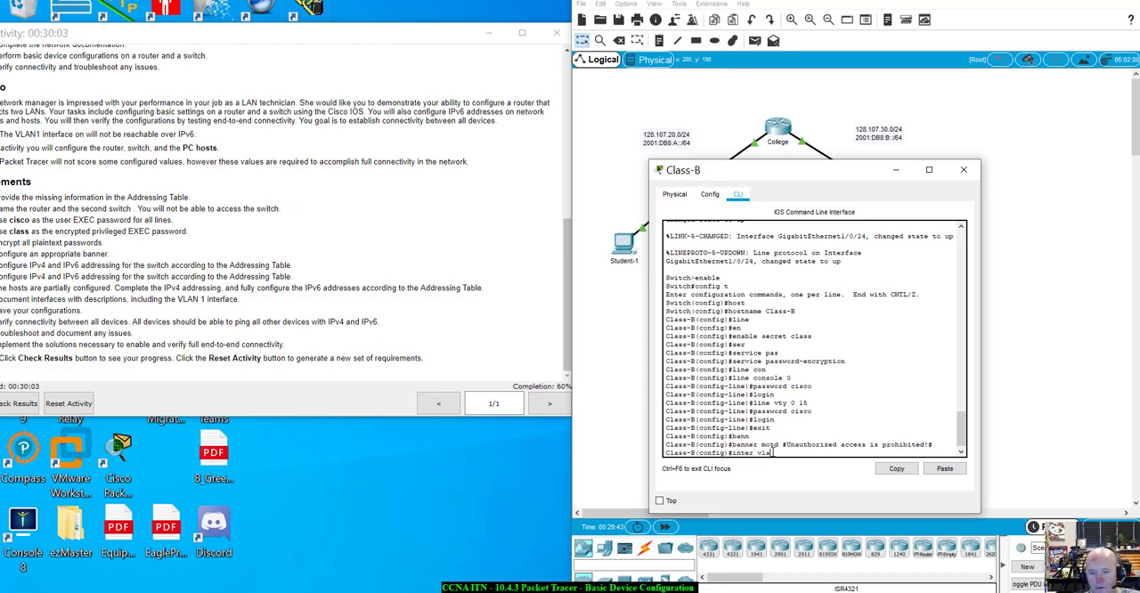
pyautogui.write('n1')
pyautogui.press('Return')
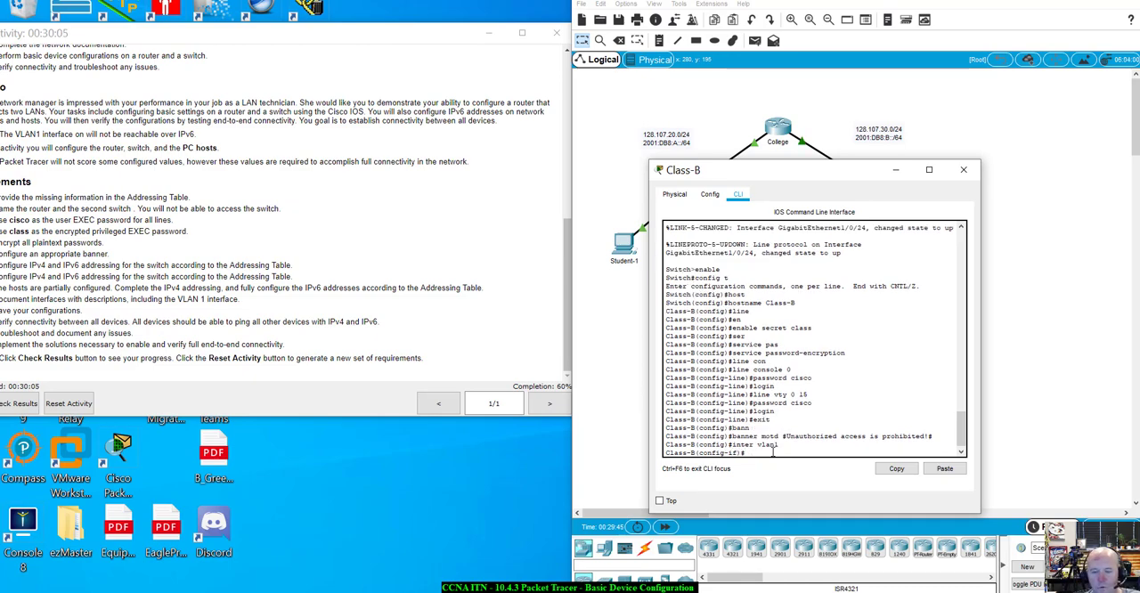
pyautogui.write('ip a')
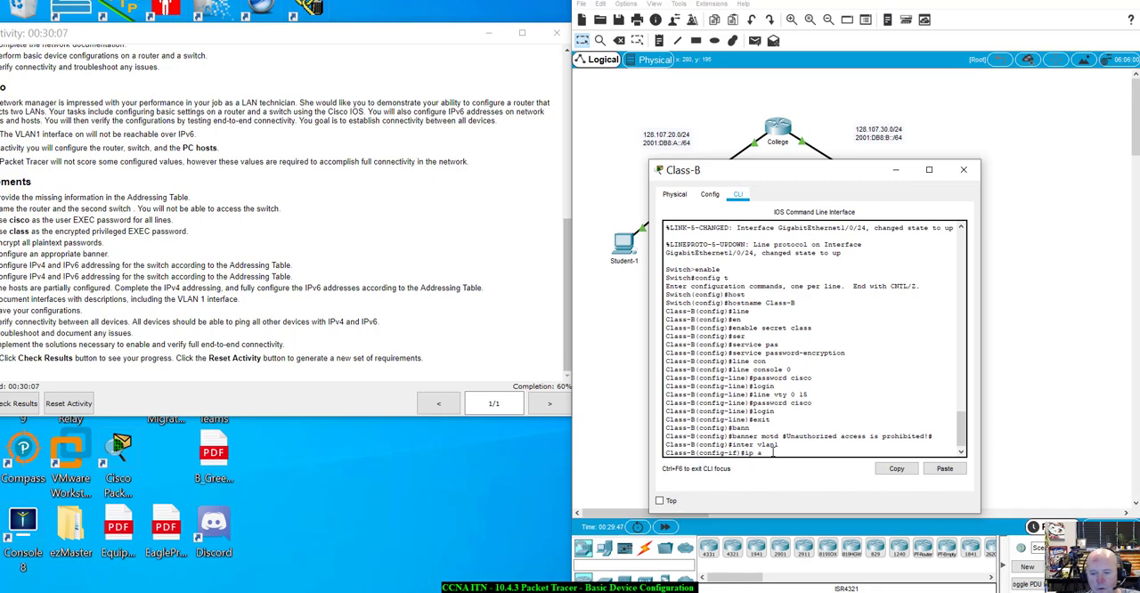
pyautogui.write('dd')
pyautogui.press('Tab')
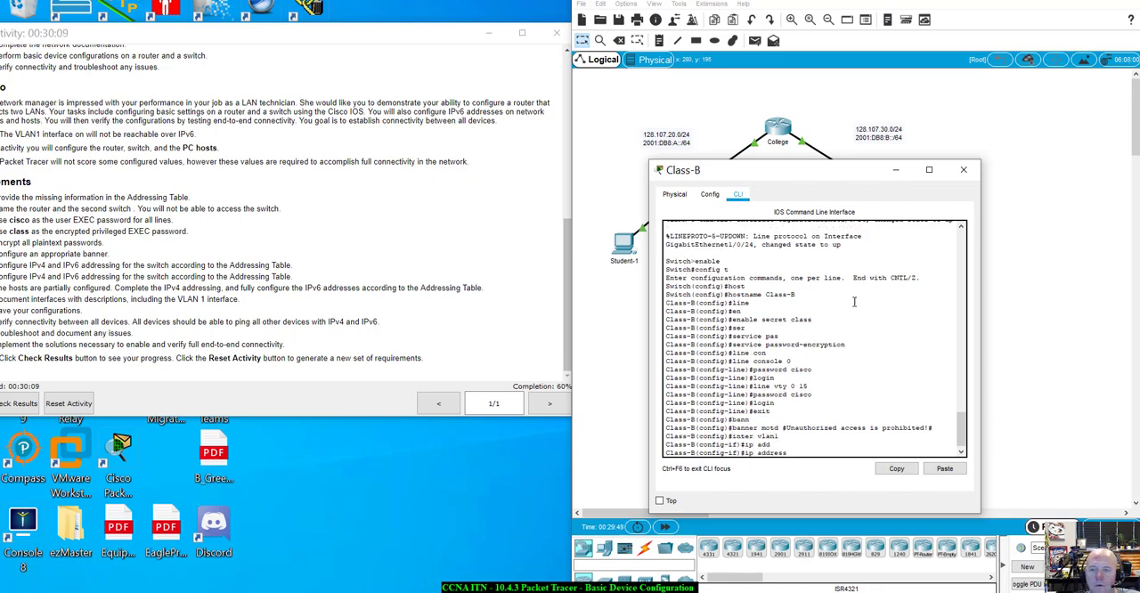
# Examine the IP configuration of the Student-3 PC to see the addressing used on the Class-B LAN
pyautogui.moveTo(867, 174); pyautogui.dragTo(823, 283)
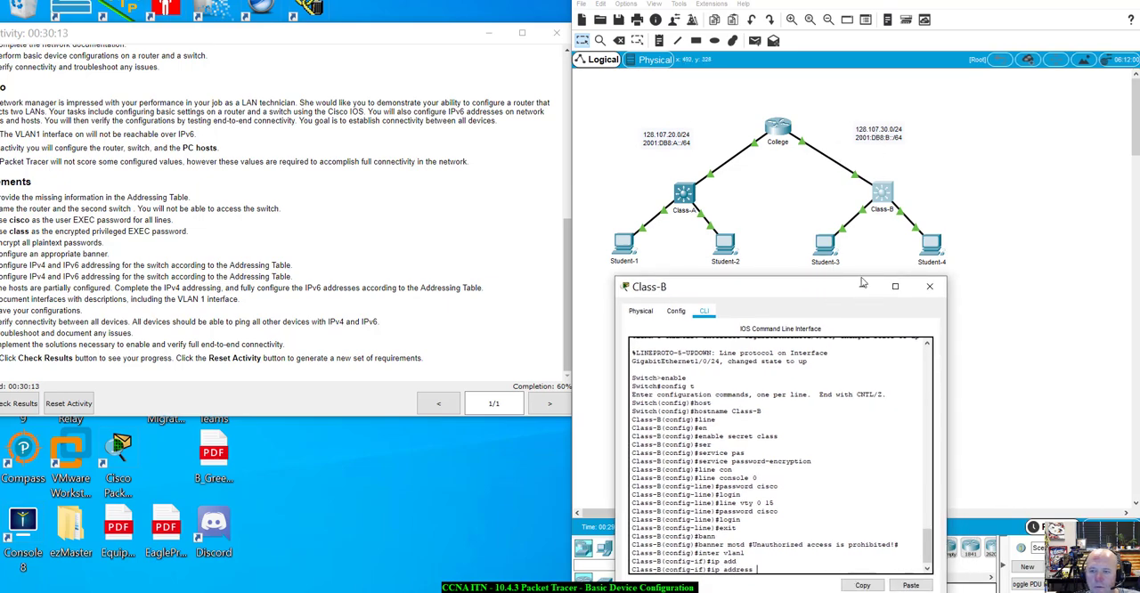
pyautogui.moveTo(850, 287); pyautogui.dragTo(832, 279)
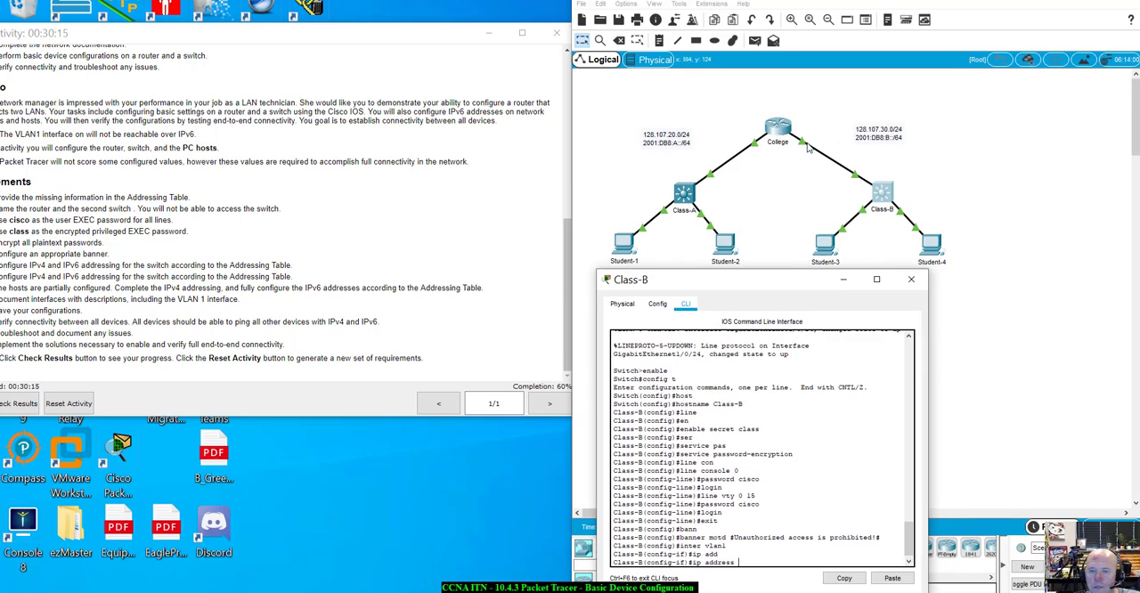
pyautogui.click(819, 240)
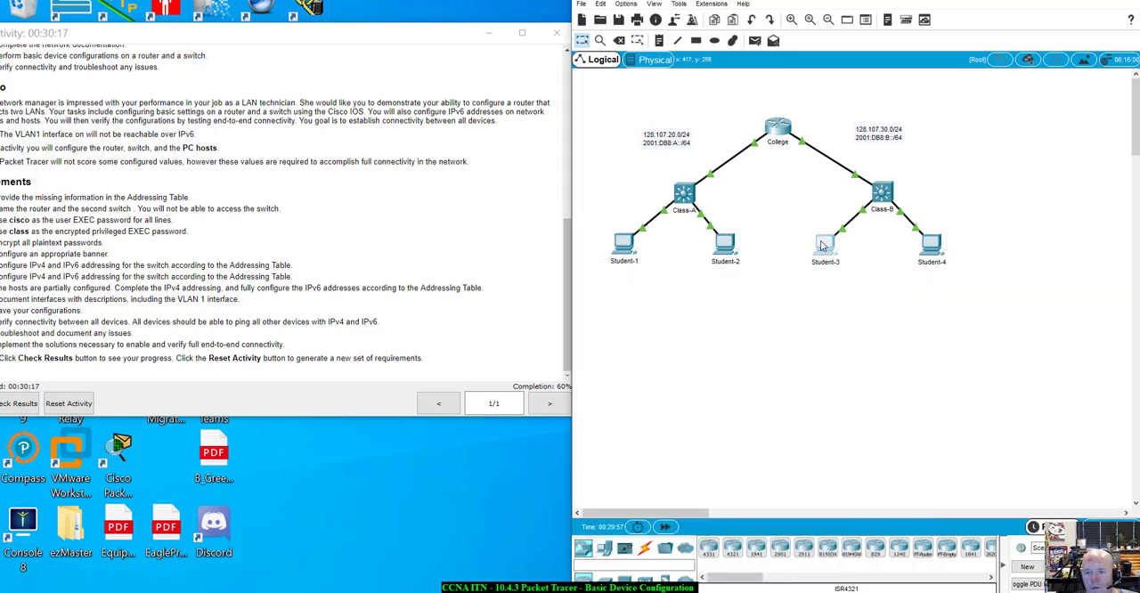
pyautogui.click(505, 137)
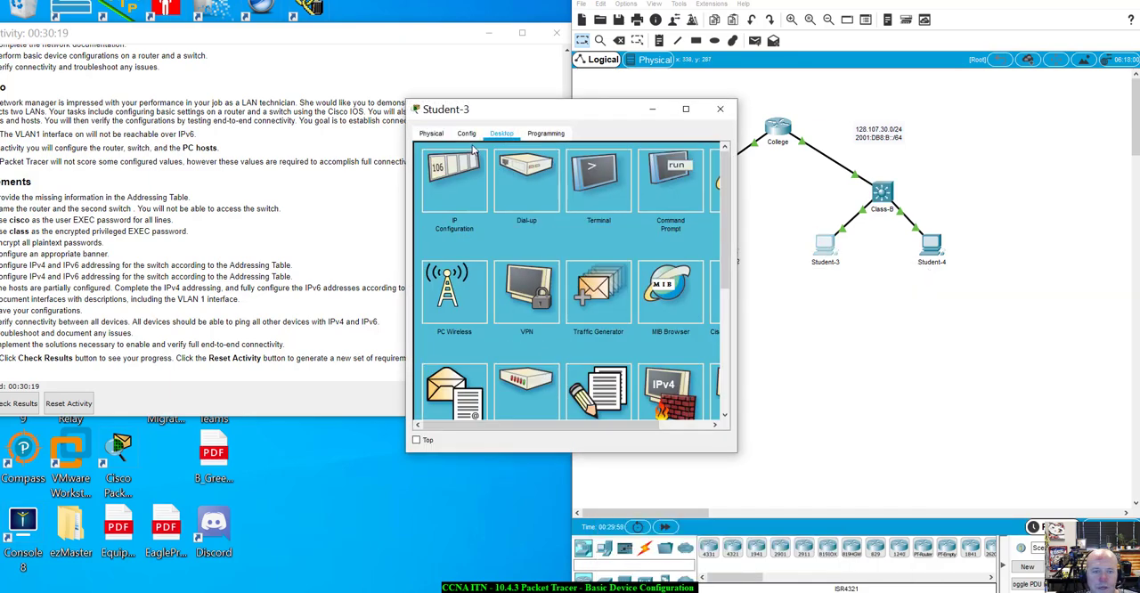
pyautogui.click(469, 163)
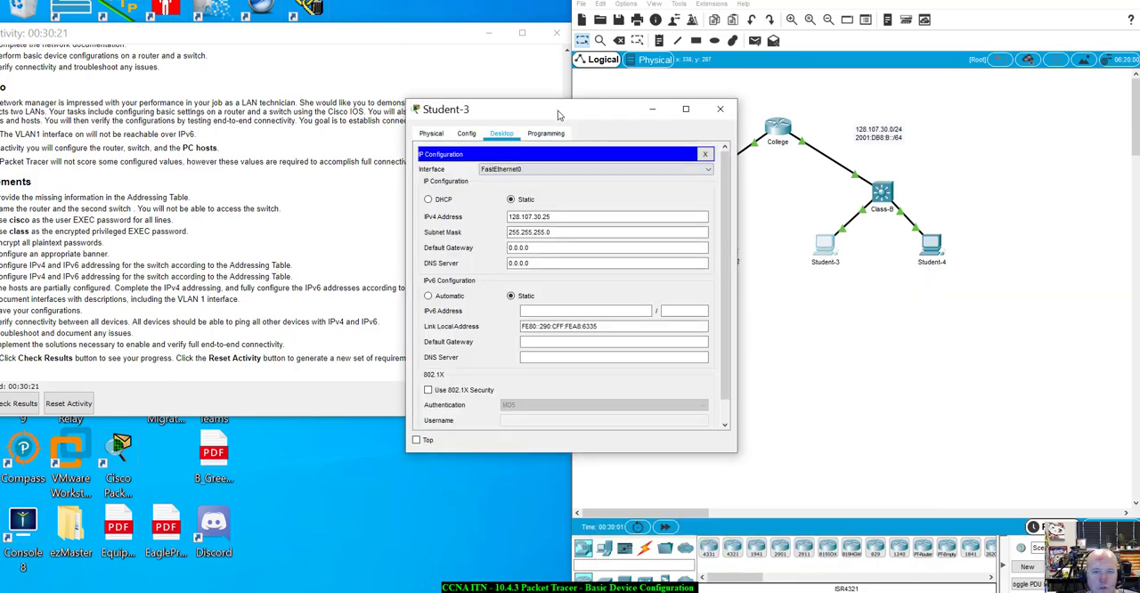
pyautogui.moveTo(559, 111); pyautogui.dragTo(824, 267)
# Examine the IP configuration of the Student-4 PC, especially its IPv4 address, and close its window
pyautogui.click(930, 242)
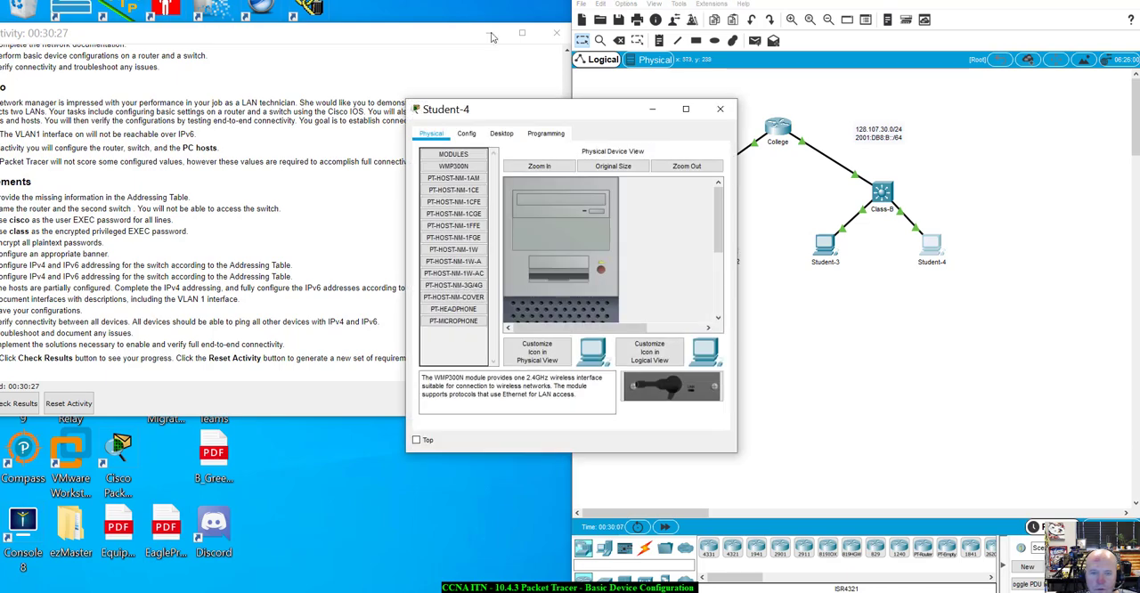
pyautogui.click(499, 134)
pyautogui.click(481, 160)
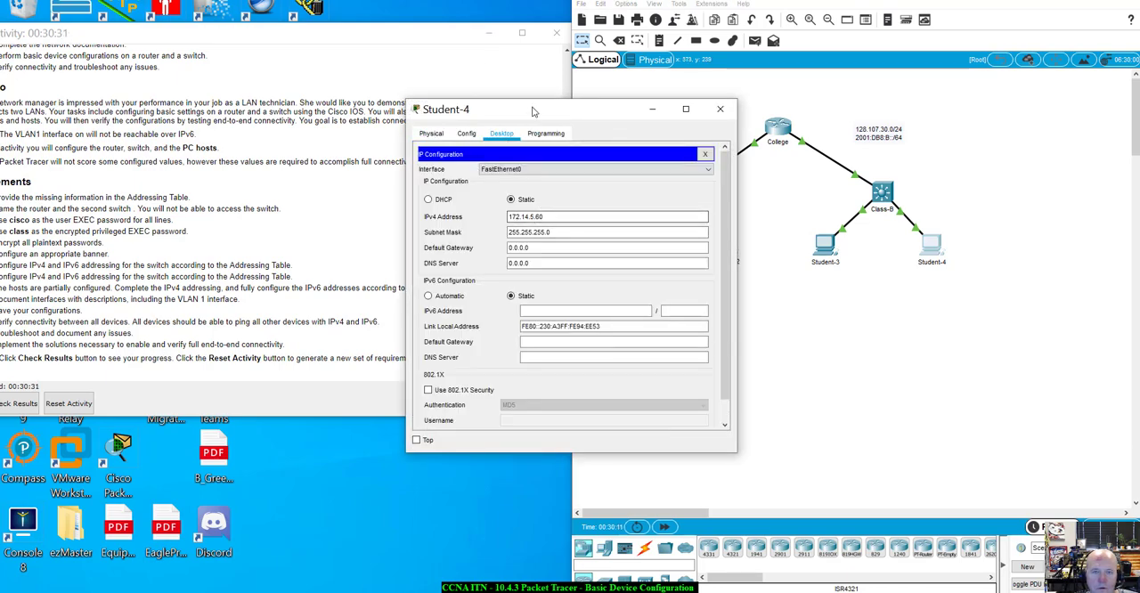
pyautogui.moveTo(535, 109); pyautogui.dragTo(887, 268)
pyautogui.click(876, 378)
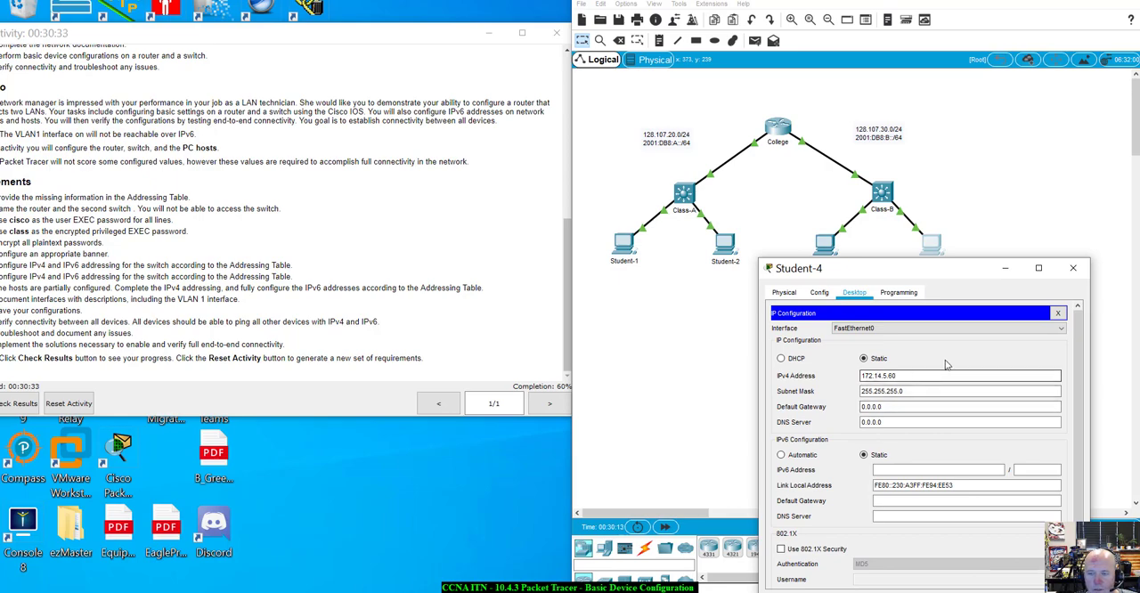
pyautogui.moveTo(899, 276); pyautogui.dragTo(912, 283)
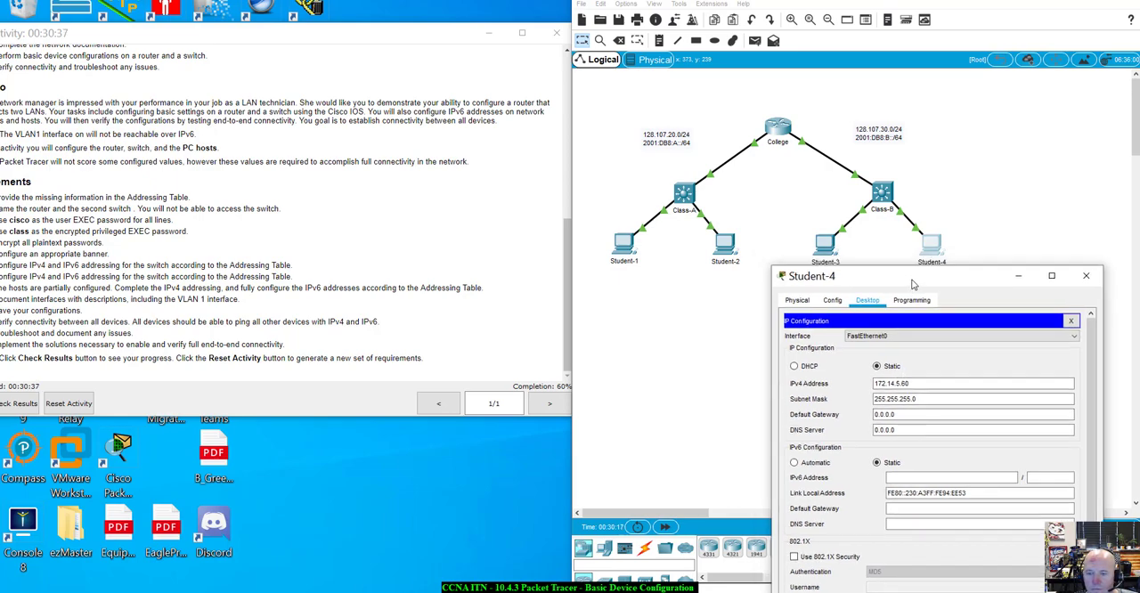
pyautogui.click(902, 384)
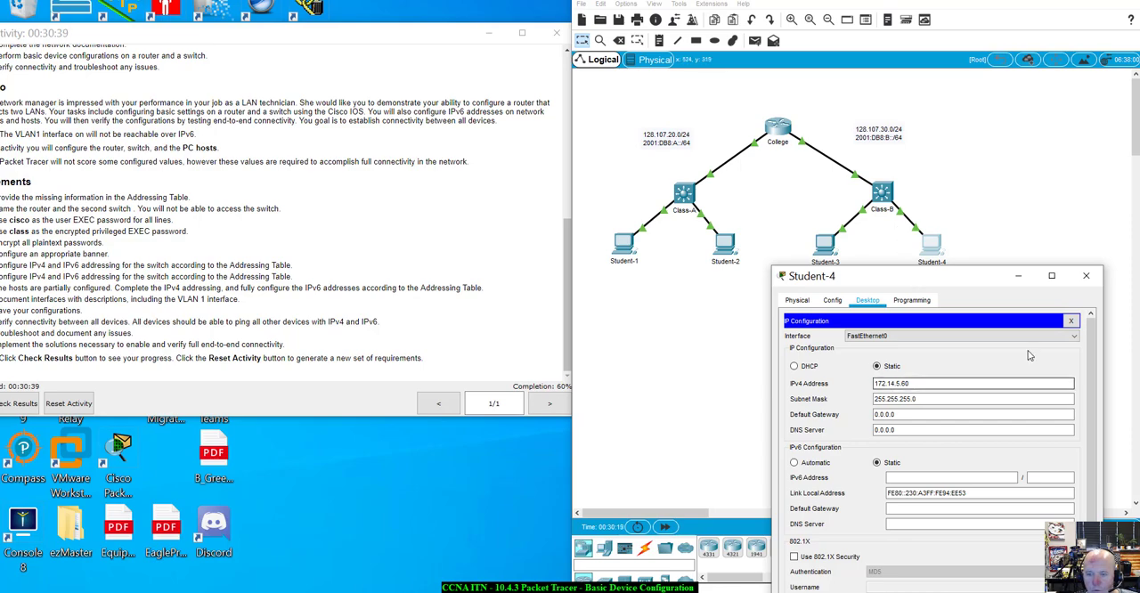
pyautogui.click(1070, 320)
pyautogui.click(1086, 275)
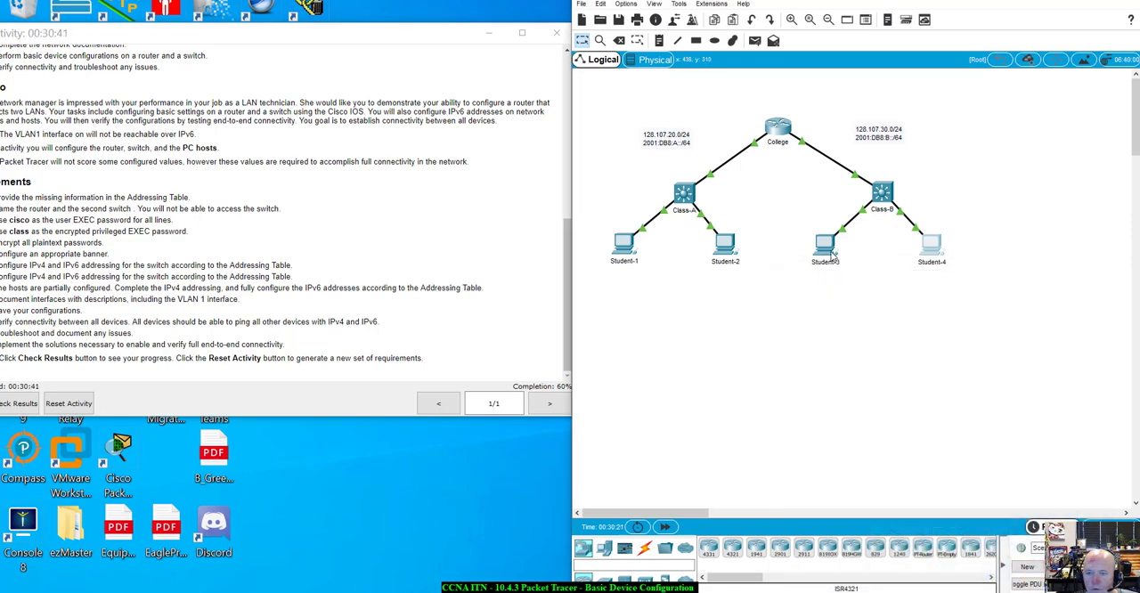
# Bring up the Student-3 IP configuration for reference and arrange it so the Class-B command line is also visible
pyautogui.click(831, 254)
pyautogui.click(780, 379)
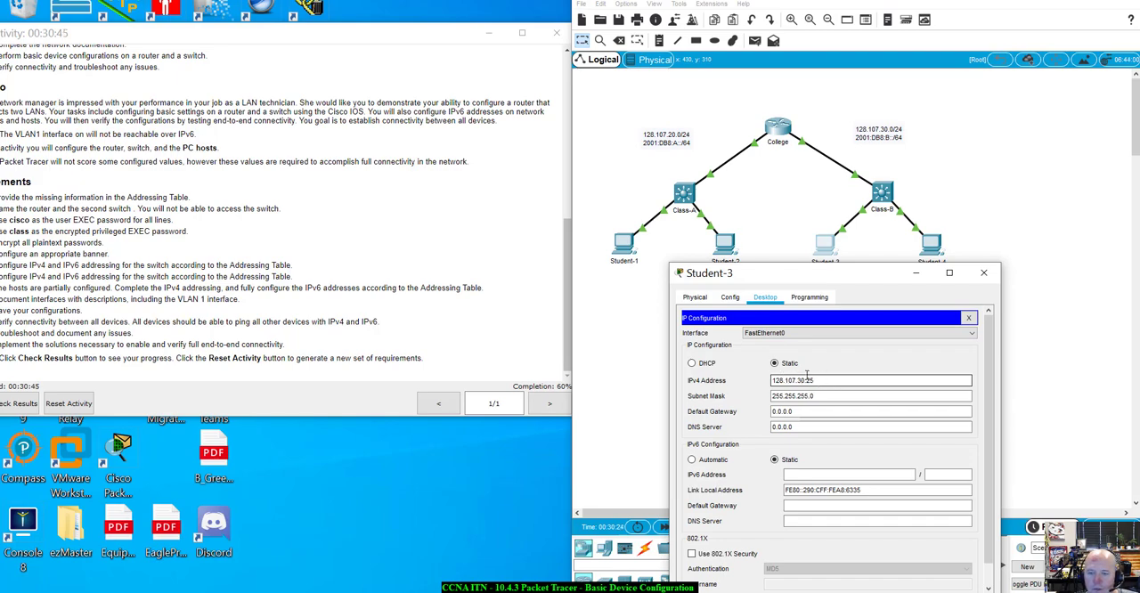
pyautogui.moveTo(867, 282); pyautogui.dragTo(1024, 309)
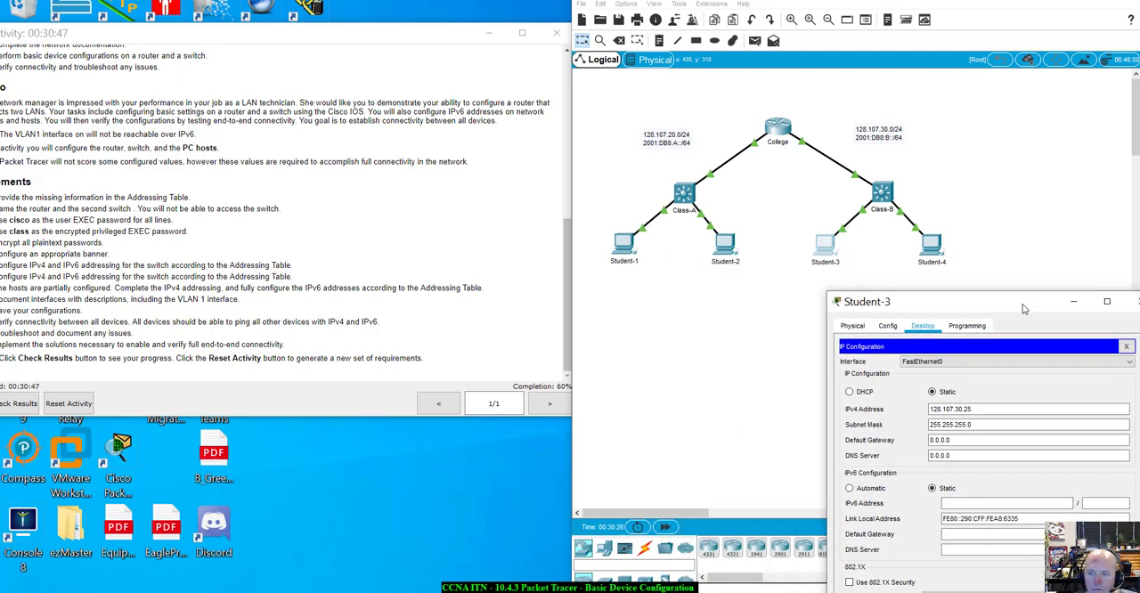
pyautogui.click(873, 199)
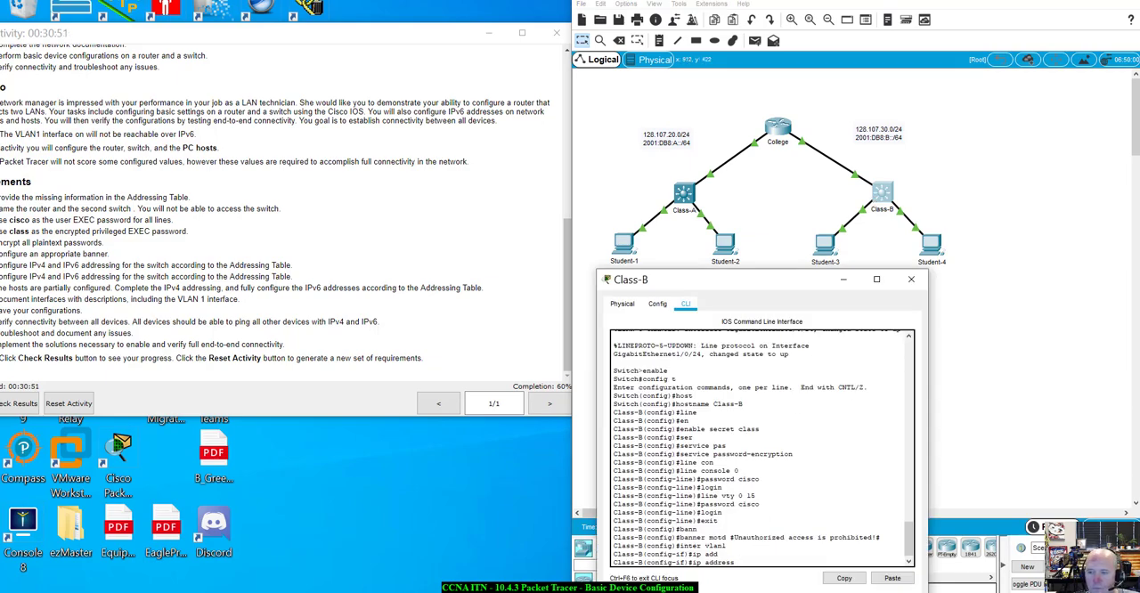
pyautogui.hotkey('alt', 'Tab')
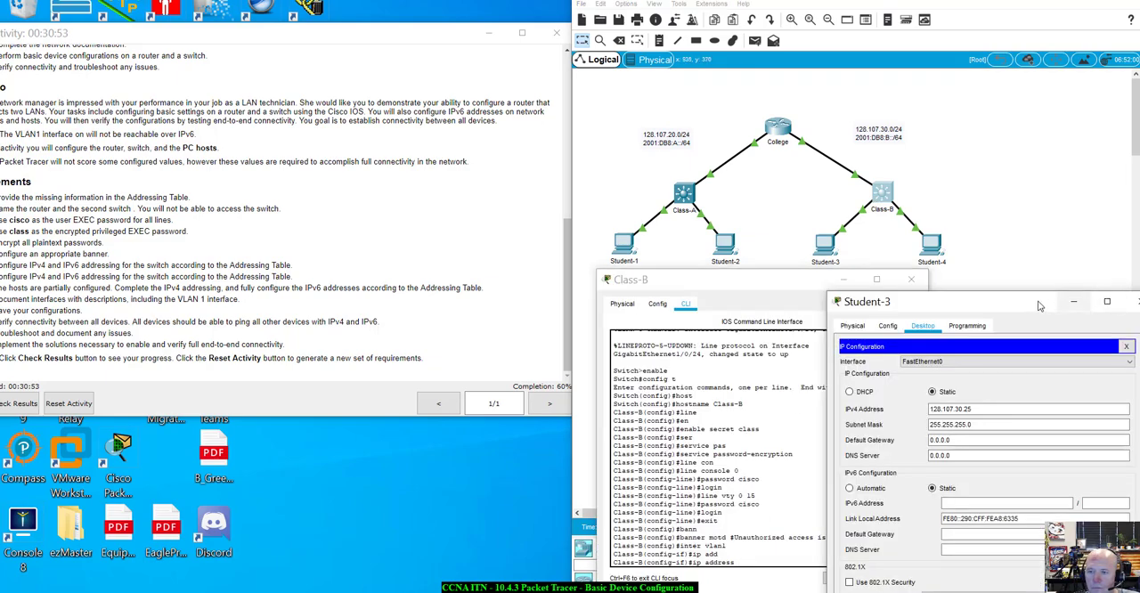
pyautogui.moveTo(1029, 301); pyautogui.dragTo(986, 52)
pyautogui.click(736, 290)
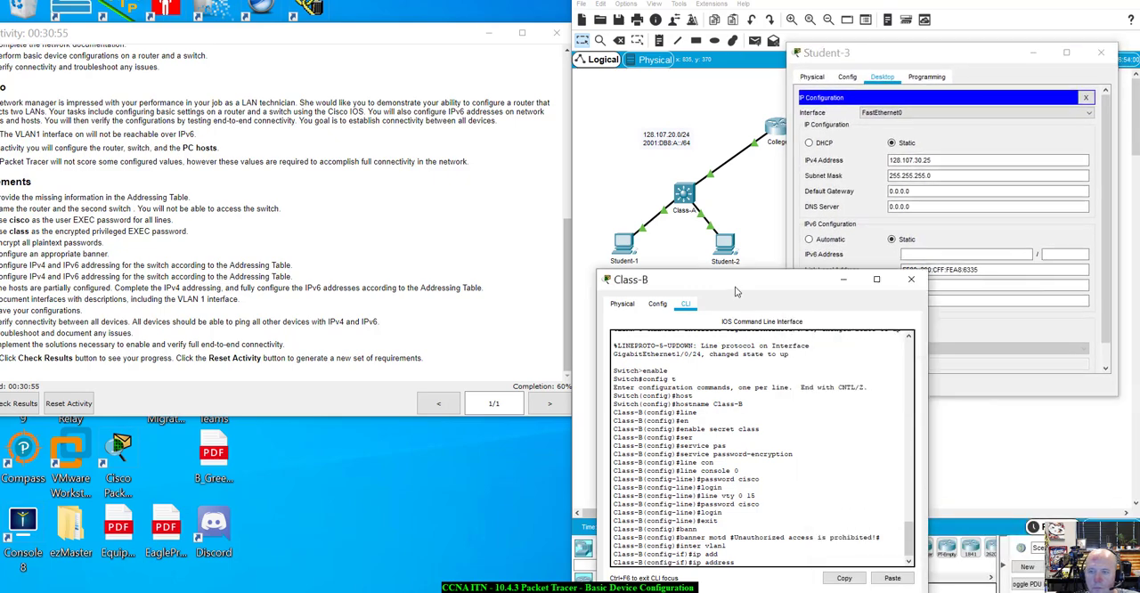
# Assign the address 128.107.30.20 with subnet mask 255.255.255.0 to VLAN 1 on the Class-B switch
pyautogui.write('12')
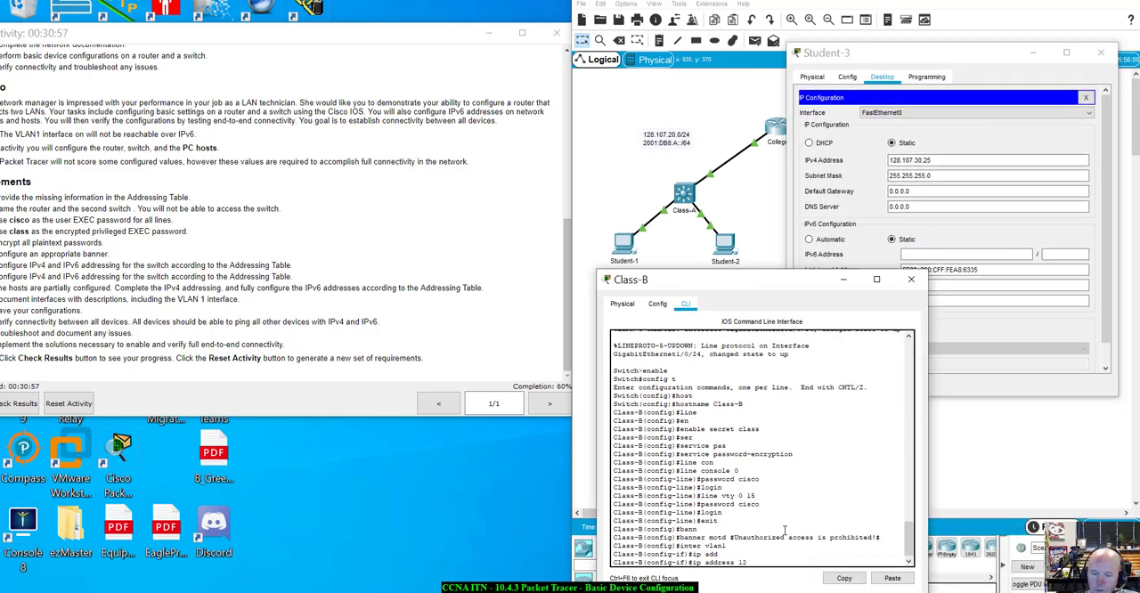
pyautogui.write('8.0107')
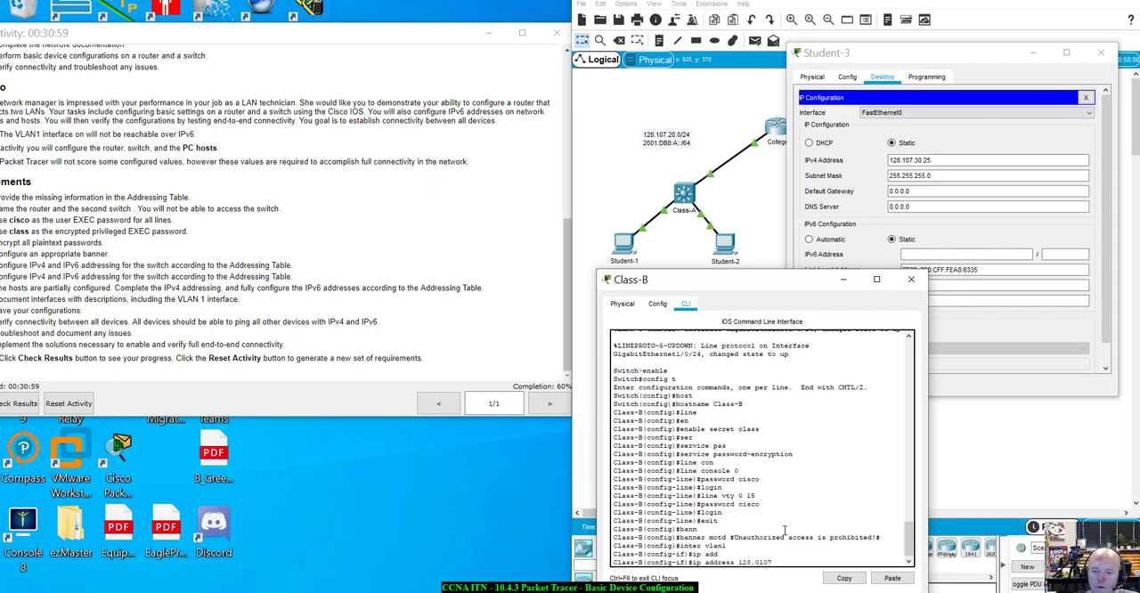
pyautogui.press('BackSpace')
pyautogui.press('BackSpace')
pyautogui.press('BackSpace')
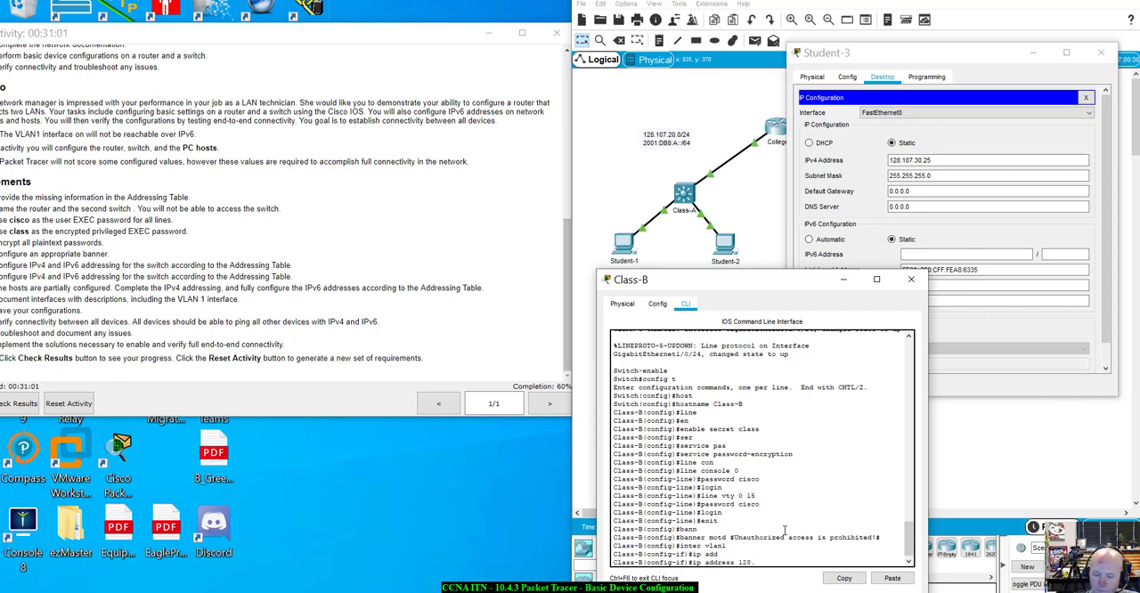
pyautogui.write('107')
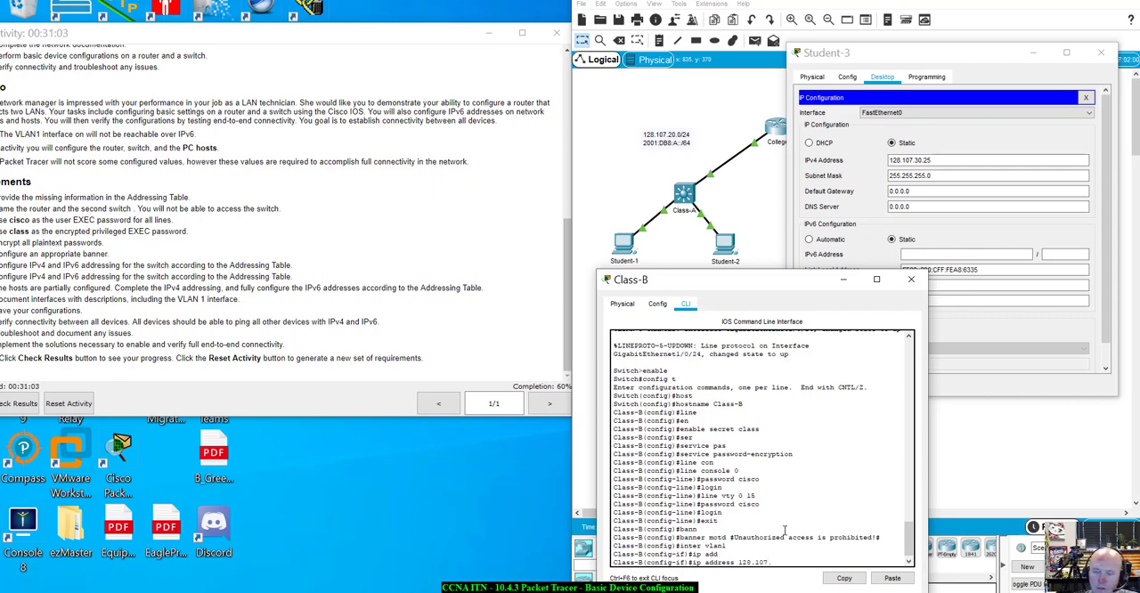
pyautogui.write('.30.20 2')
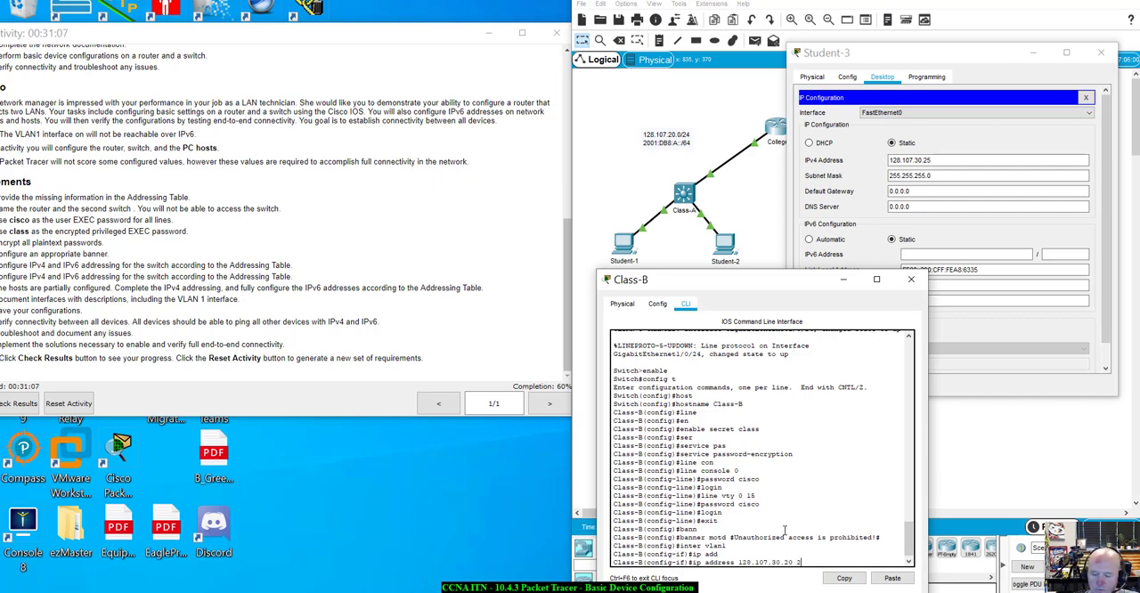
pyautogui.write('55.255.255.255')
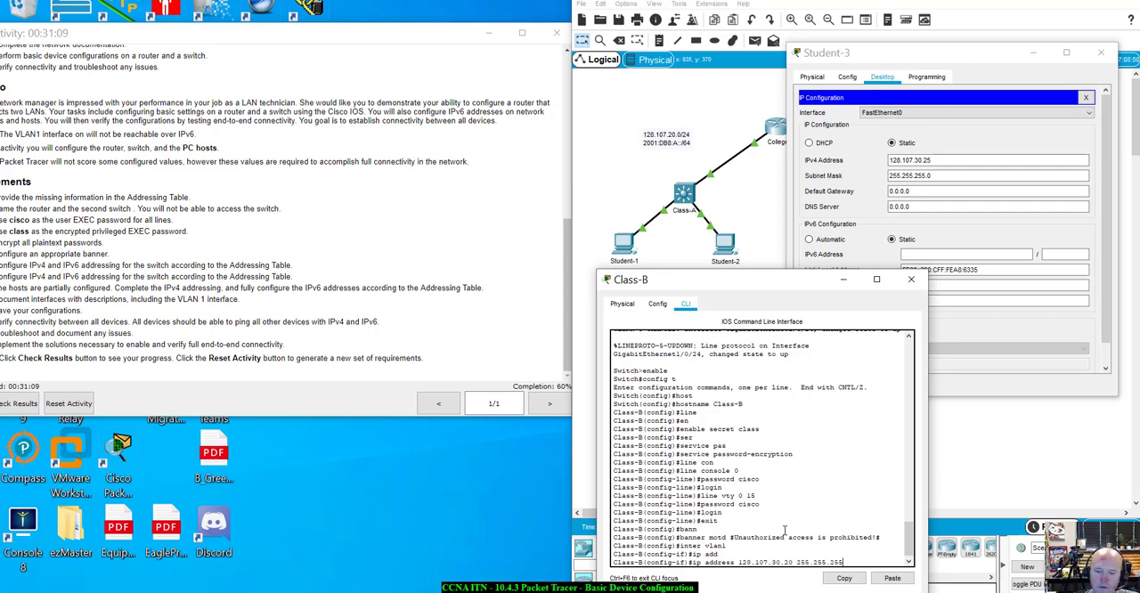
pyautogui.write('0')
pyautogui.press('Return')
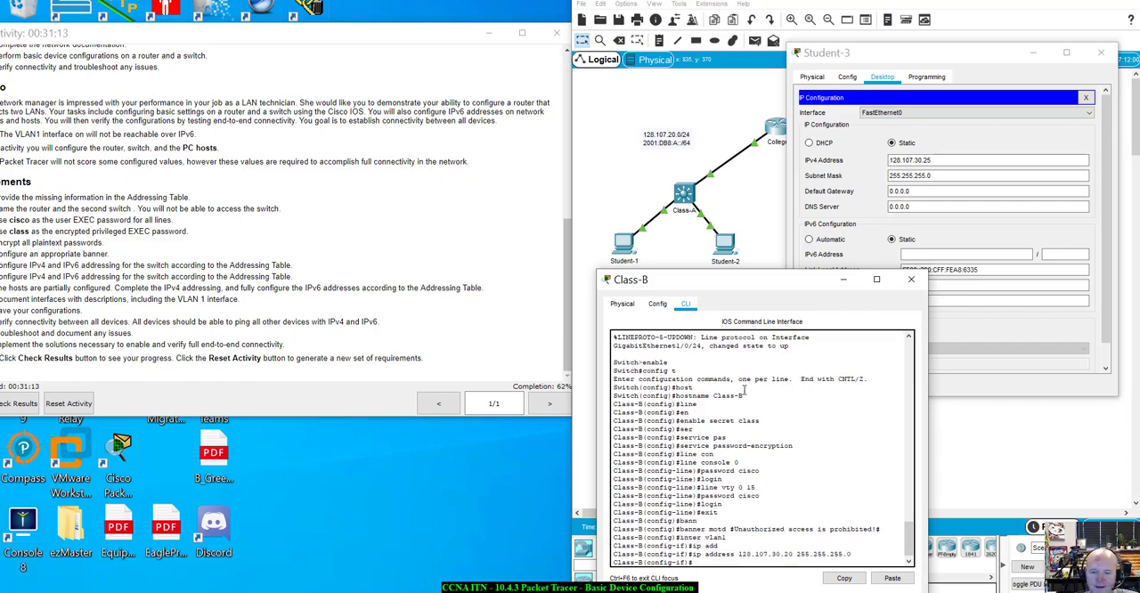
# Check the activity results and review the assessment items for VLAN 1 on the Class-B switch
pyautogui.moveTo(769, 277); pyautogui.dragTo(802, 245)
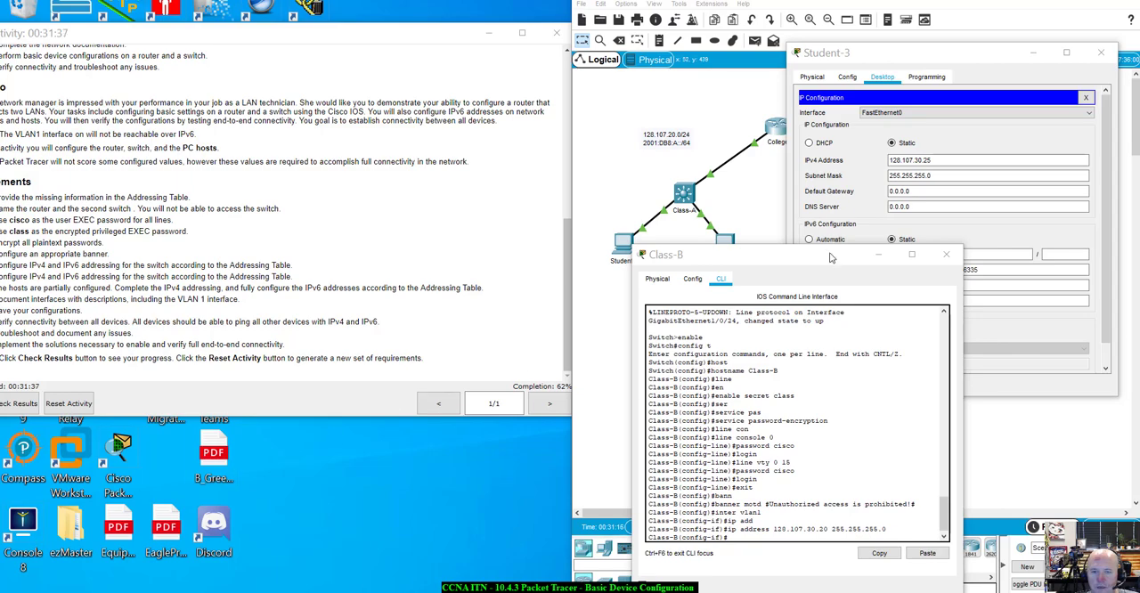
pyautogui.moveTo(828, 256); pyautogui.dragTo(912, 238)
pyautogui.click(16, 404)
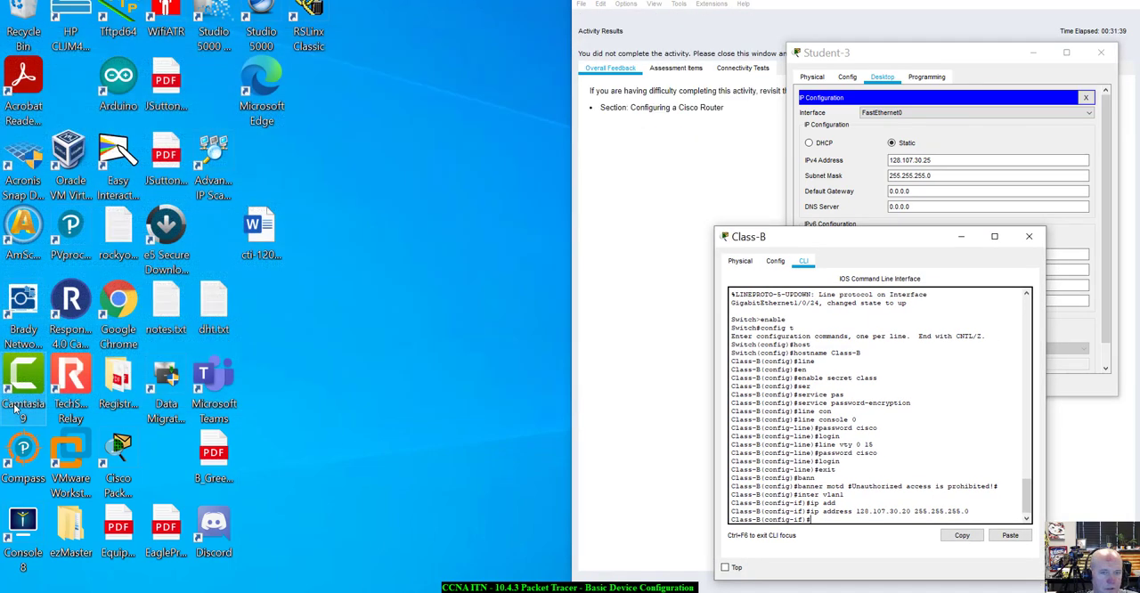
pyautogui.click(698, 68)
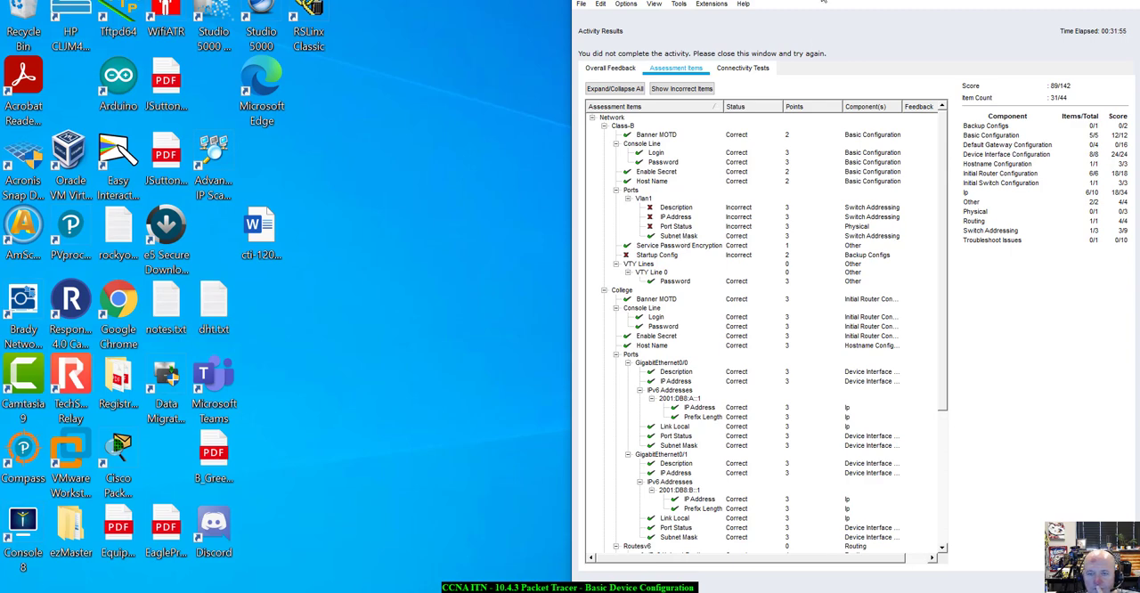
pyautogui.moveTo(824, 2); pyautogui.dragTo(807, 1)
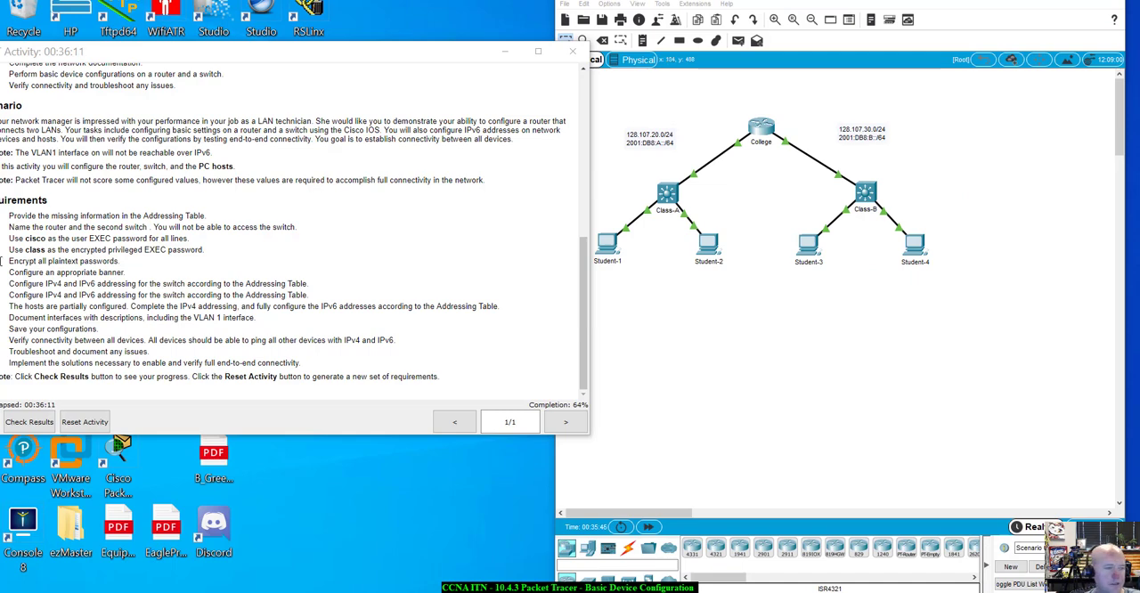
# Return to the Class-B command line and give the VLAN 1 interface the description "To College Router"
pyautogui.click(862, 204)
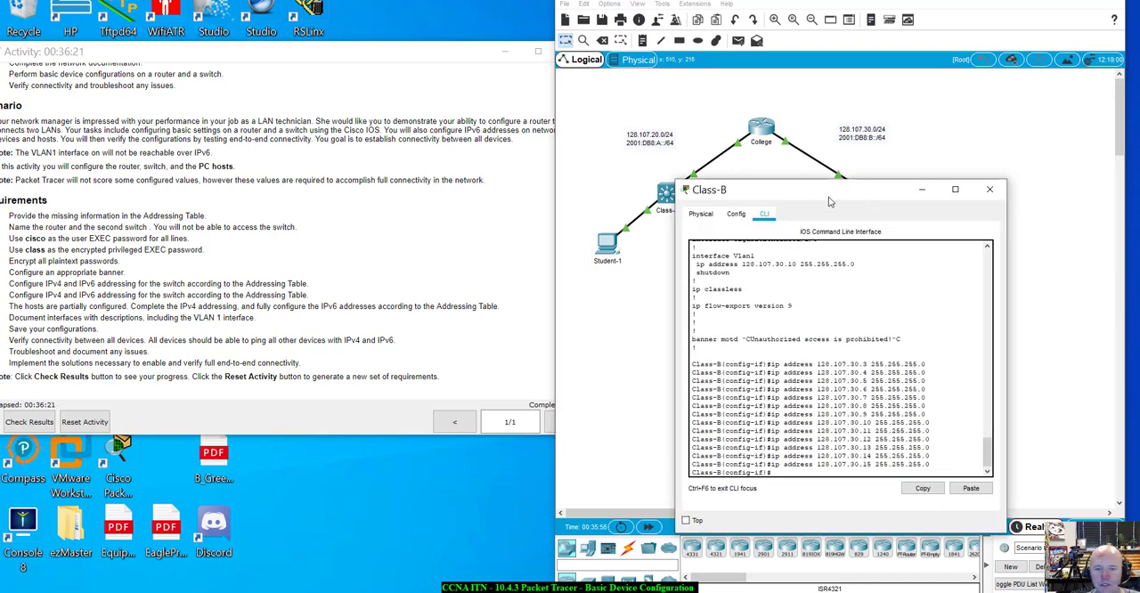
pyautogui.moveTo(489, 55); pyautogui.dragTo(446, 55)
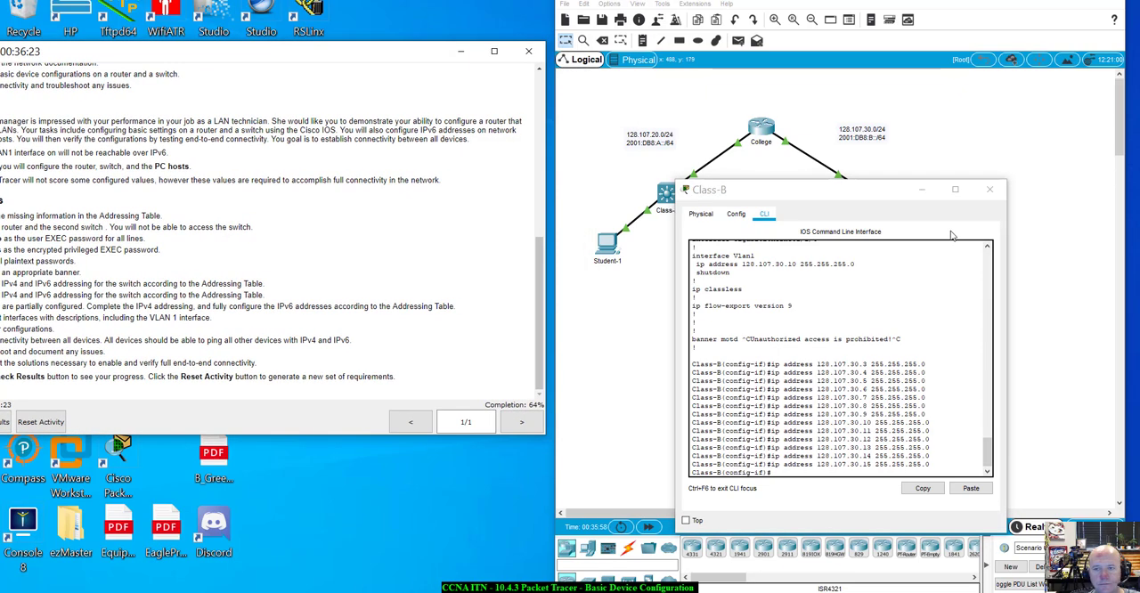
pyautogui.moveTo(862, 190); pyautogui.dragTo(794, 175)
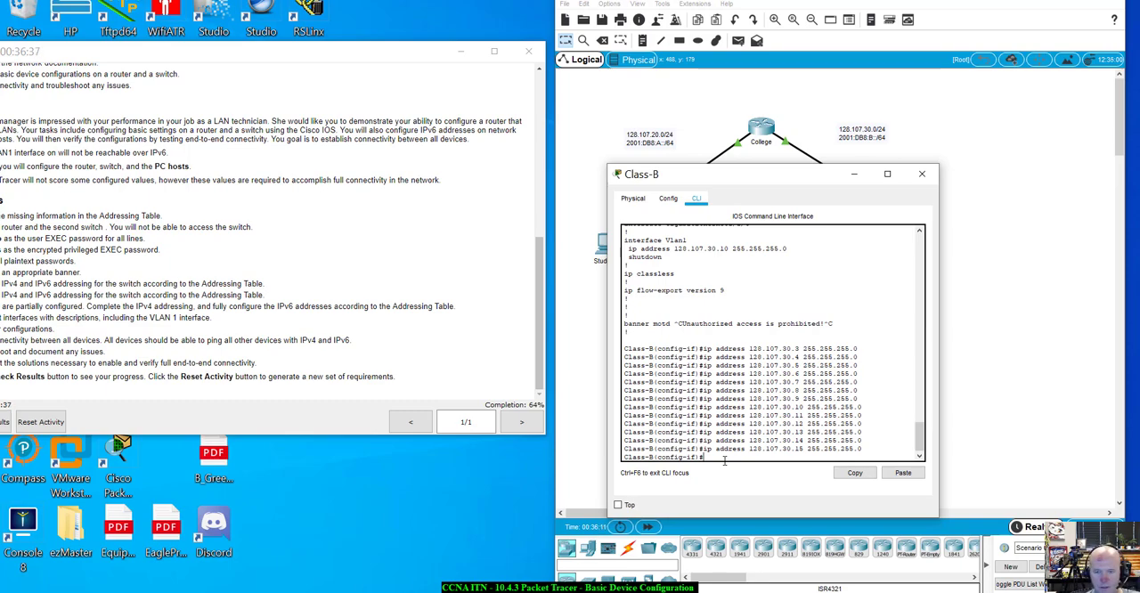
pyautogui.write('e')
pyautogui.press('Tab')
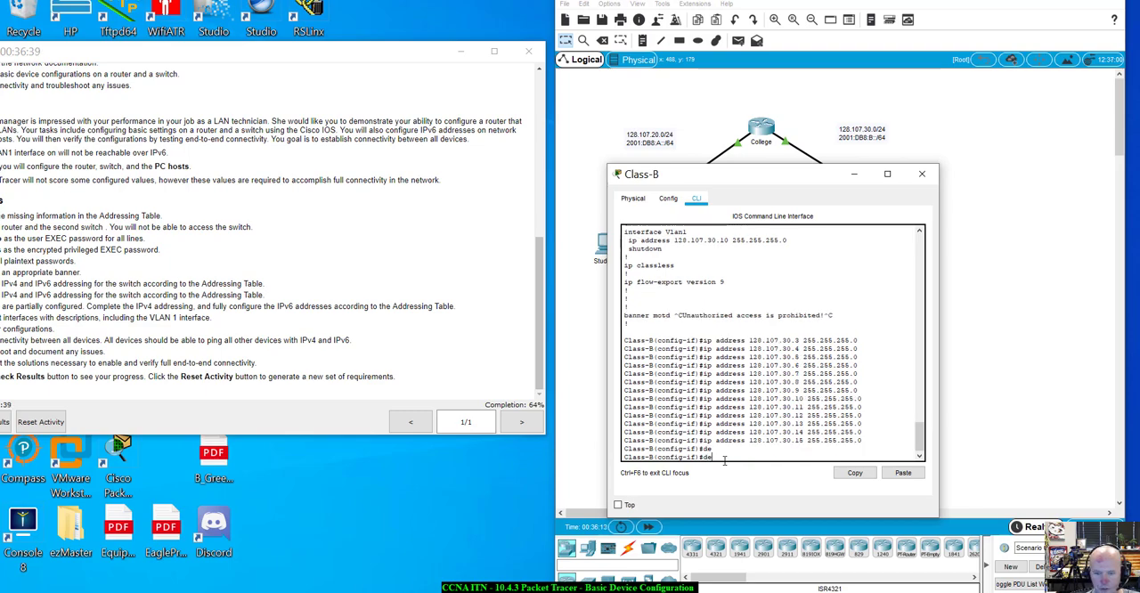
pyautogui.write('sc')
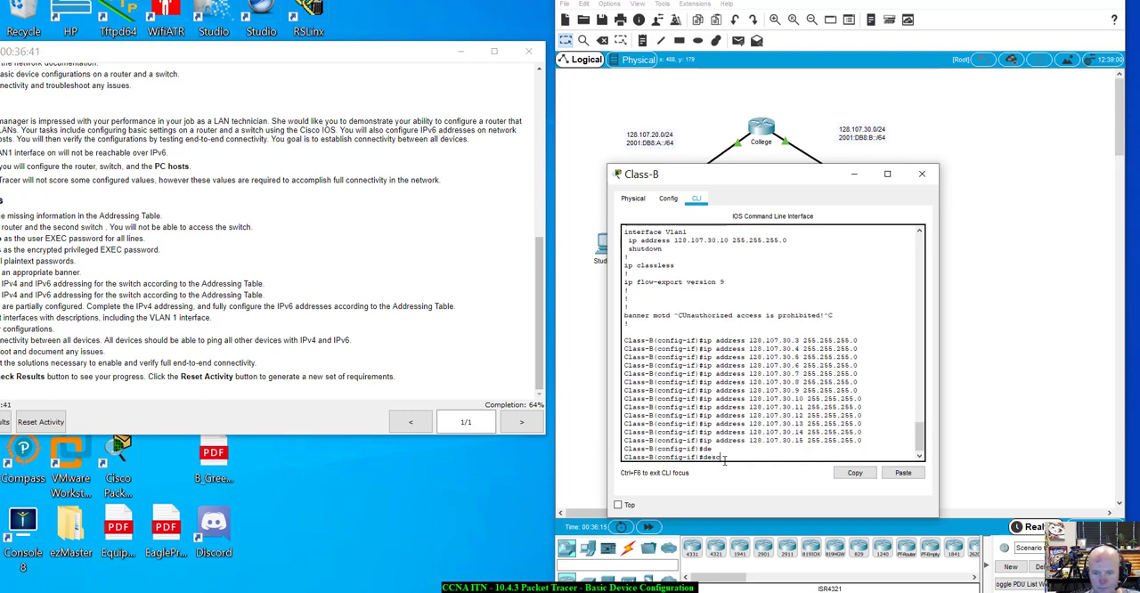
pyautogui.press('Tab')
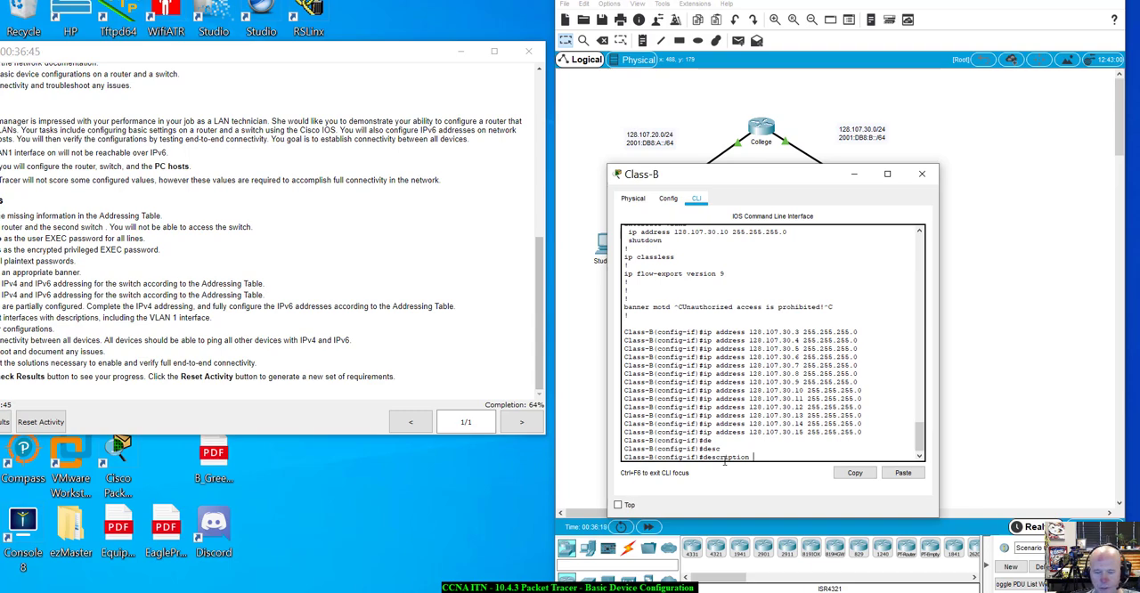
pyautogui.write('To')
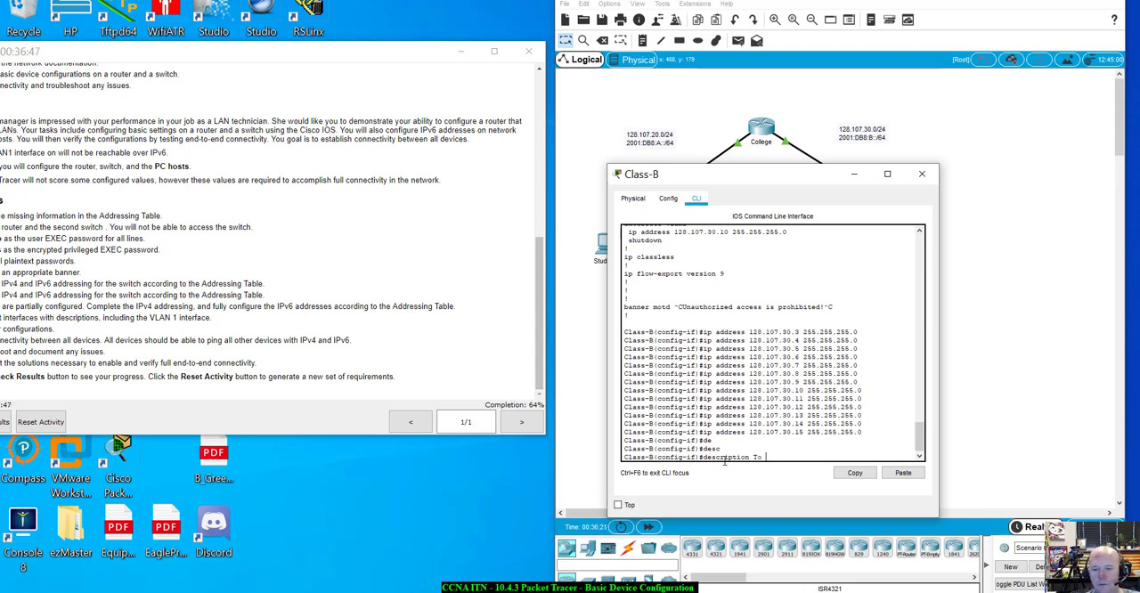
pyautogui.write(' Cl')
pyautogui.write('ollege Rout')
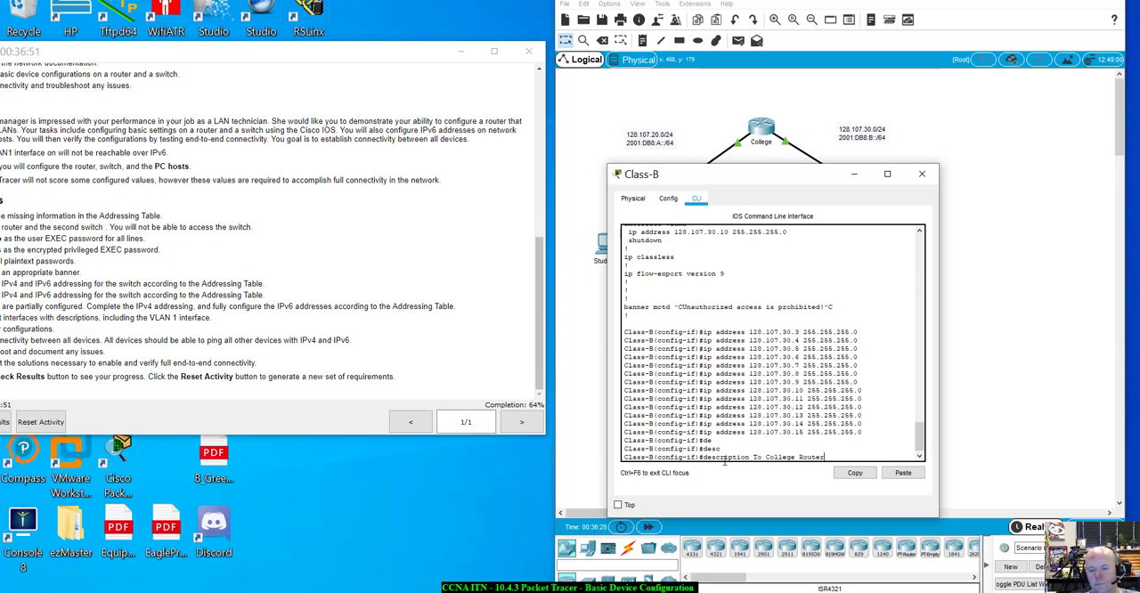
pyautogui.write('er')
pyautogui.press('Return')
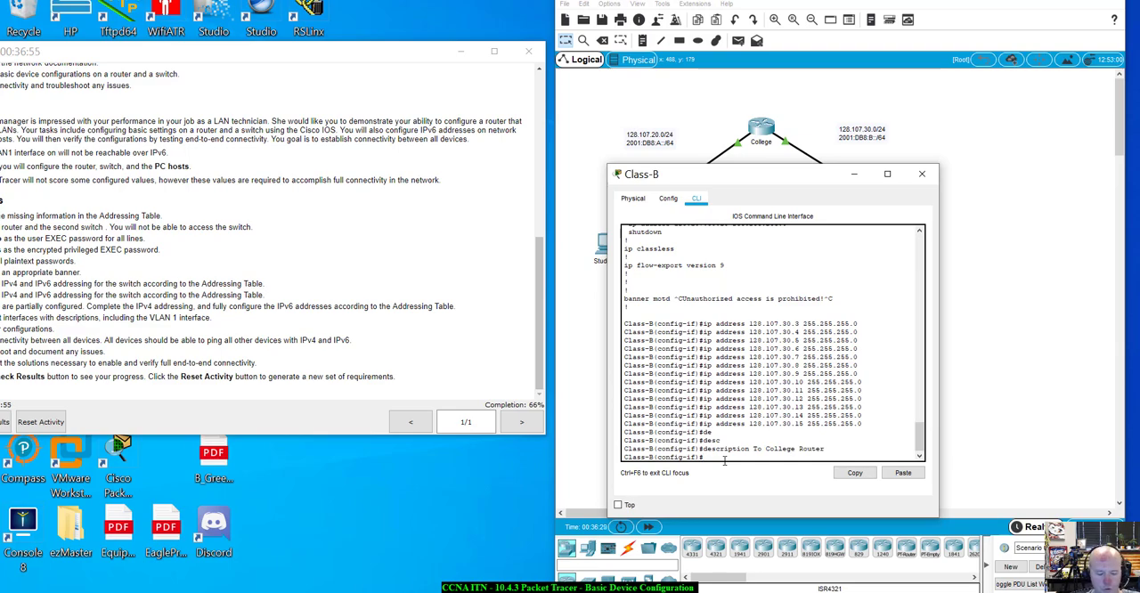
# Enable the VLAN 1 interface on the Class-B switch with the no shutdown command
pyautogui.write('no sh')
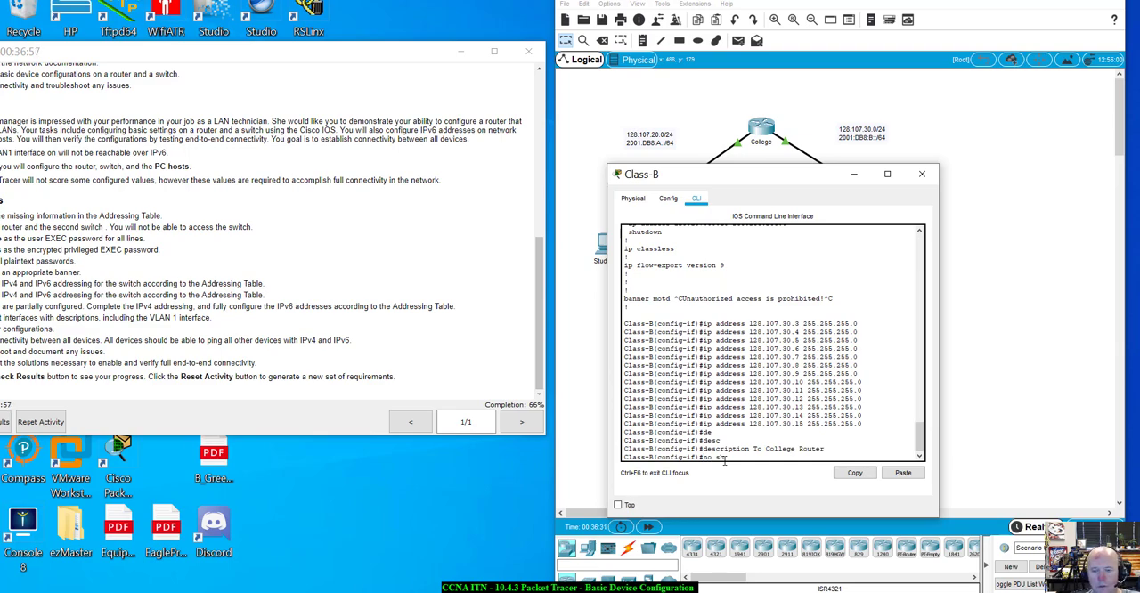
pyautogui.write('ut')
pyautogui.press('Tab')
pyautogui.press('Return')
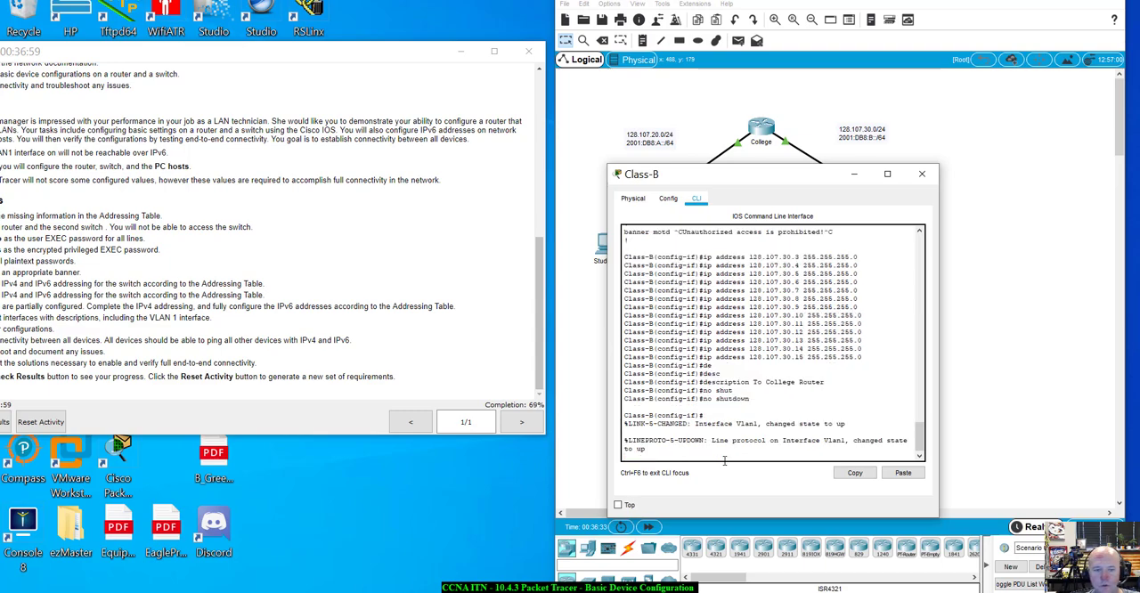
pyautogui.press('Return')
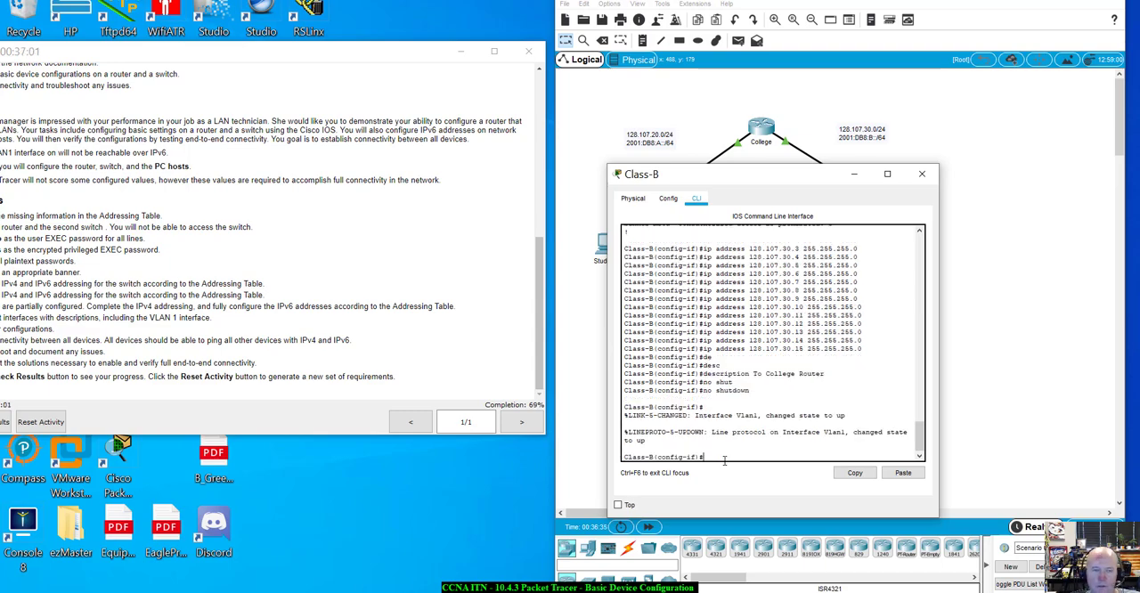
# Review the activity requirements, exit configuration mode on the Class-B switch and copy its running configuration to startup-config
pyautogui.click(350, 58)
pyautogui.moveTo(350, 58); pyautogui.dragTo(508, 72)
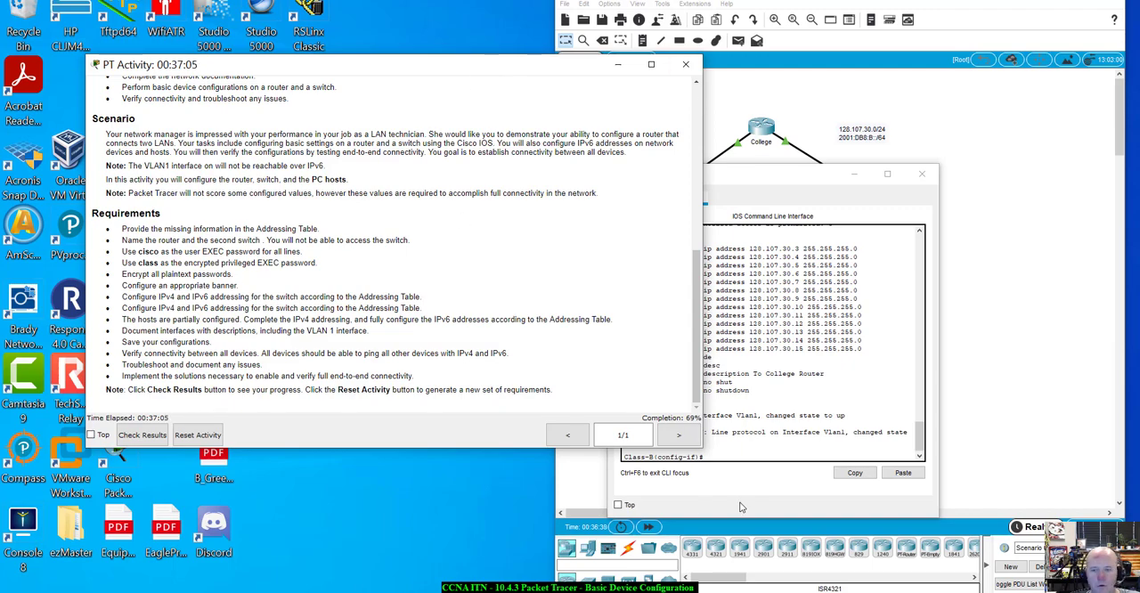
pyautogui.click(767, 452)
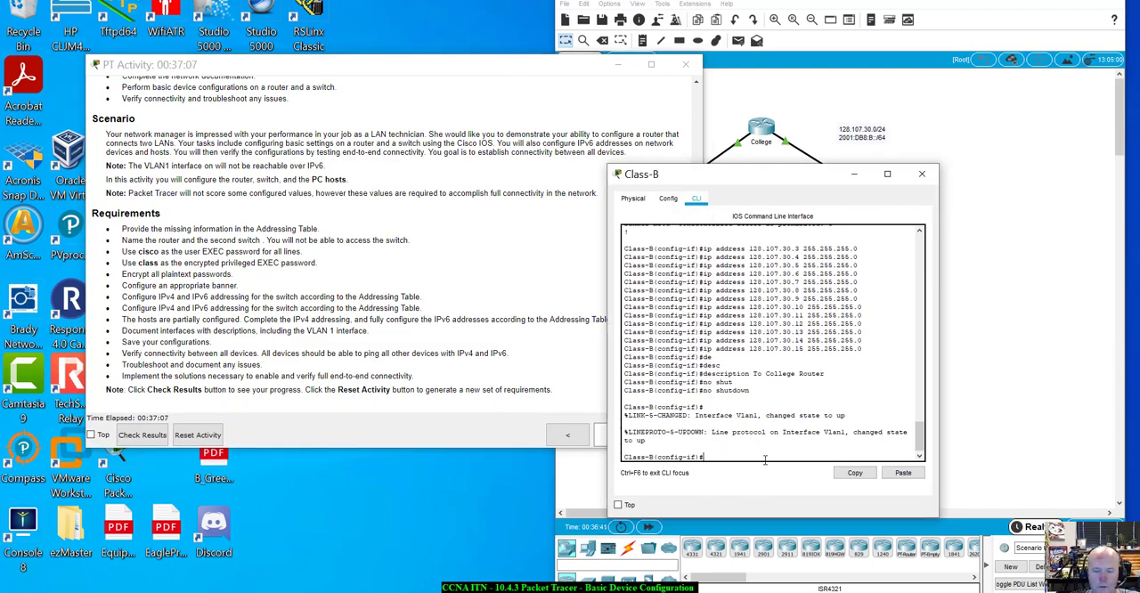
pyautogui.write('exit')
pyautogui.press('Return')
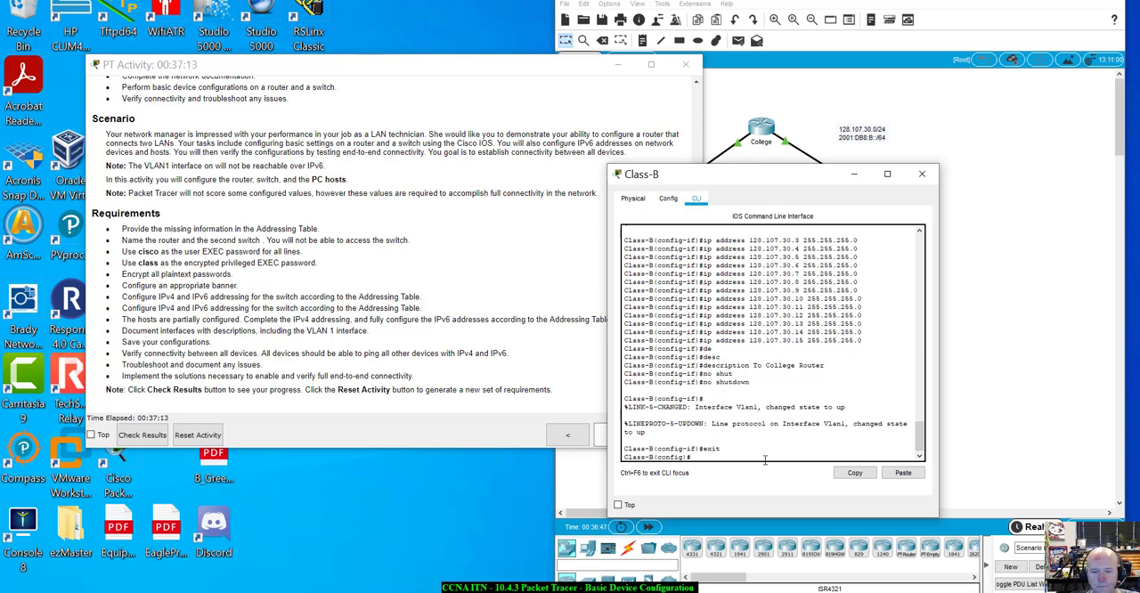
pyautogui.write('it')
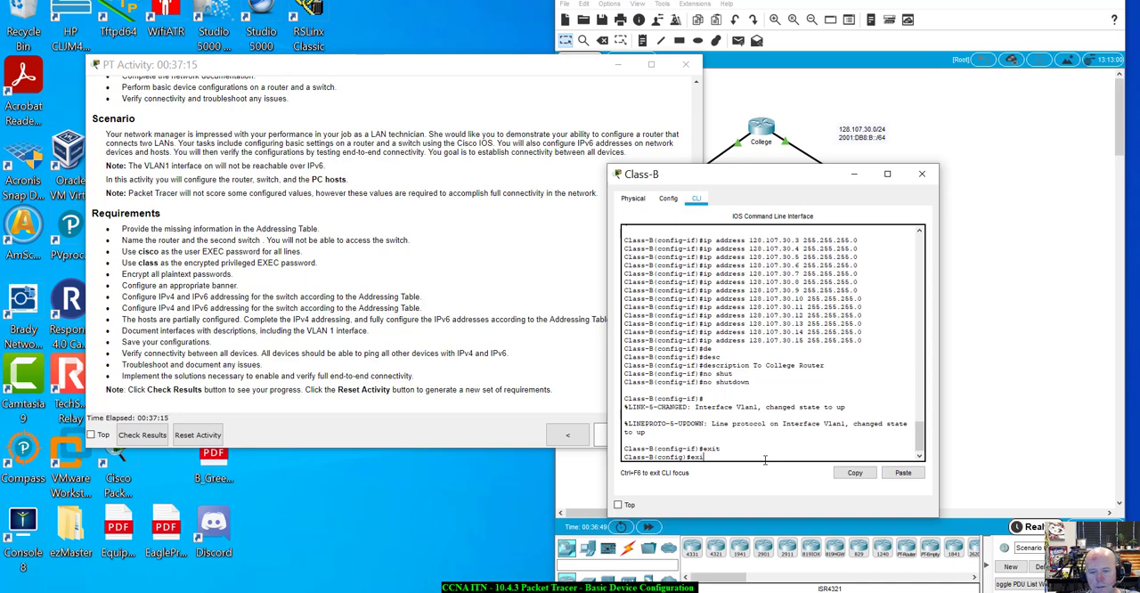
pyautogui.press('Return')
pyautogui.press('Return')
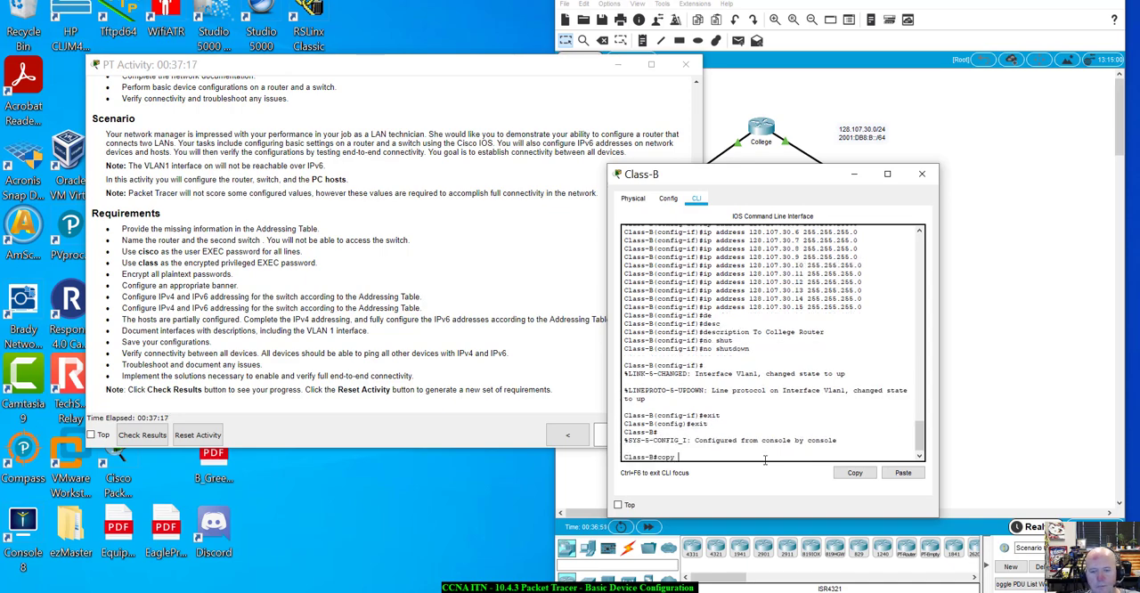
pyautogui.write('copy r st')
pyautogui.press('Tab')
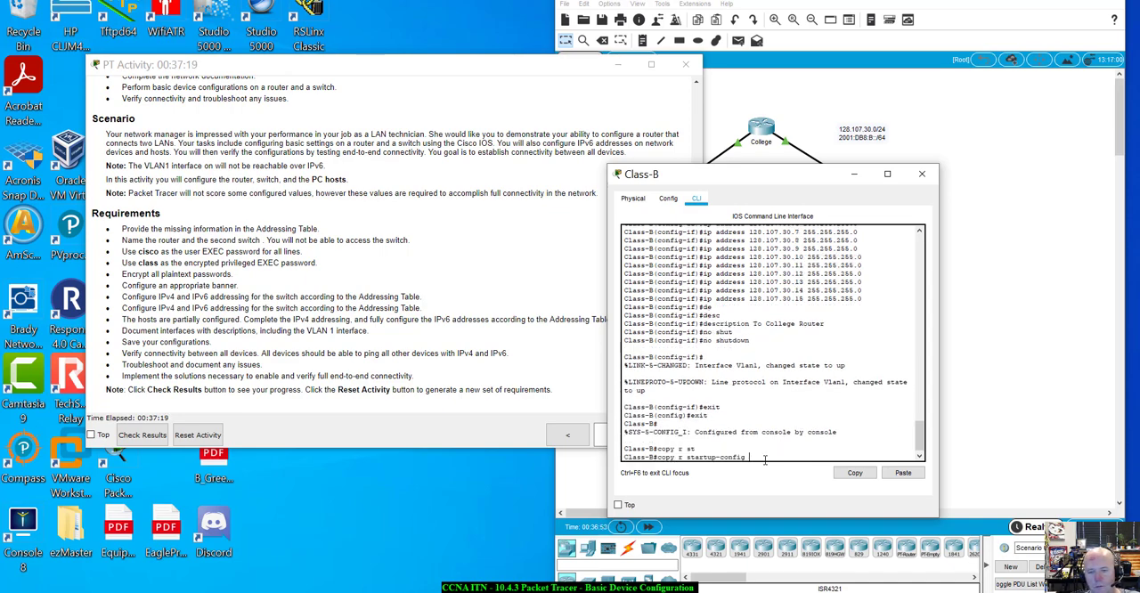
pyautogui.press('Return')
pyautogui.press('Return')
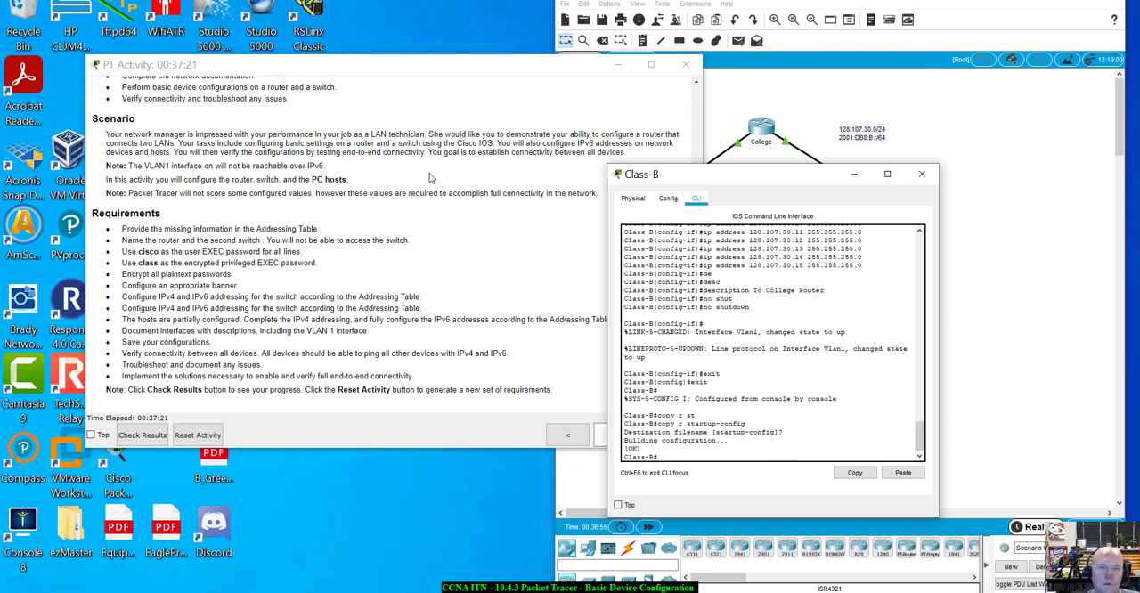
# Check the activity results, review the remaining assessment items and the connectivity tests, and return to the activity
pyautogui.moveTo(448, 71); pyautogui.dragTo(286, 69)
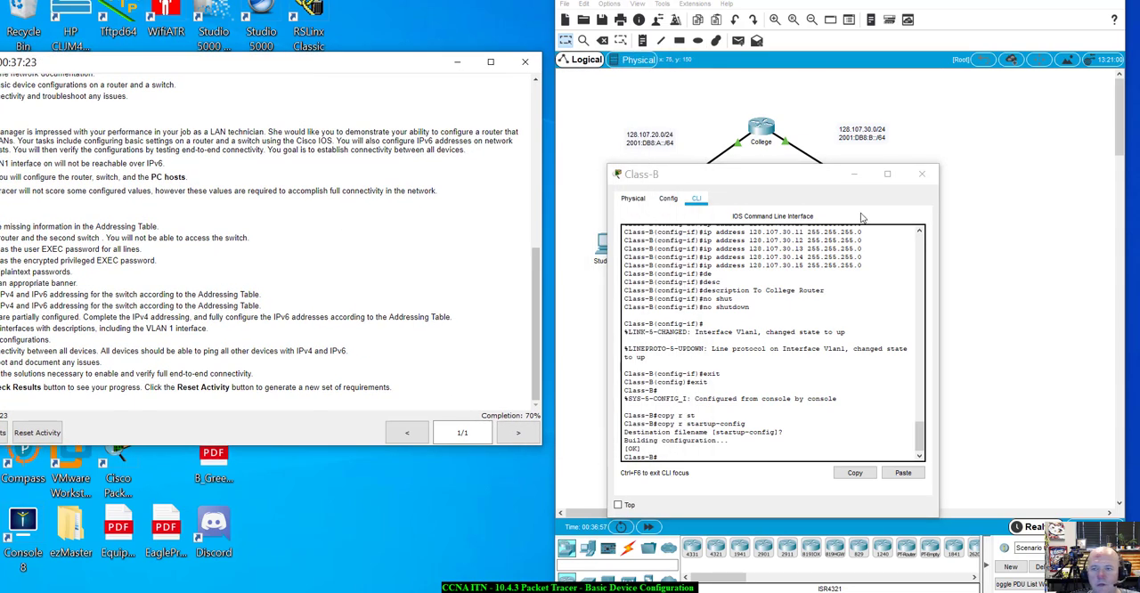
pyautogui.moveTo(812, 177); pyautogui.dragTo(838, 173)
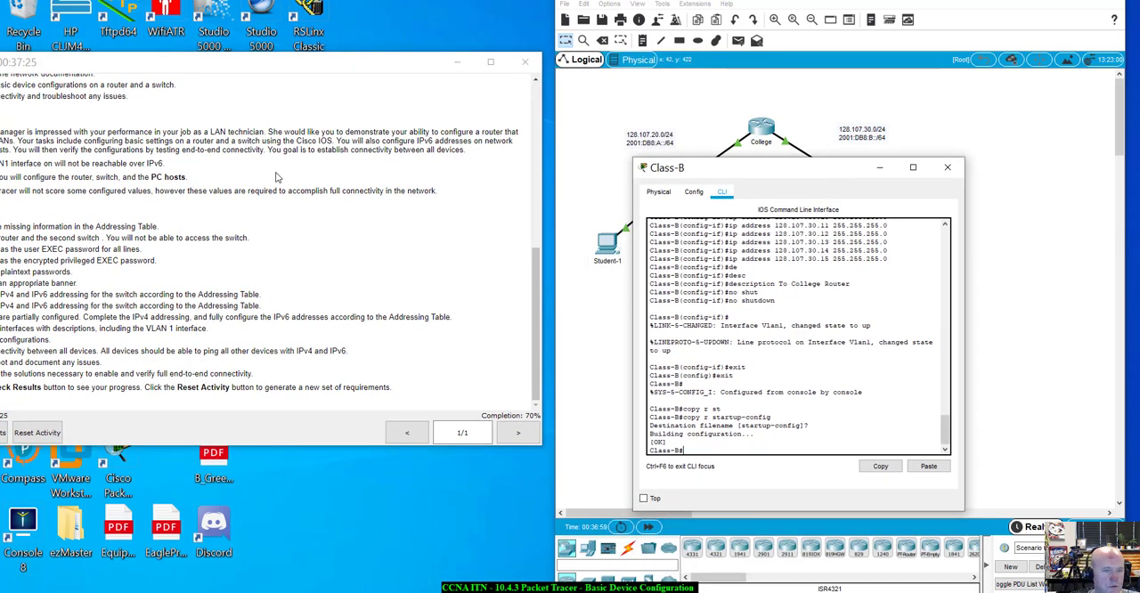
pyautogui.moveTo(265, 68); pyautogui.dragTo(349, 72)
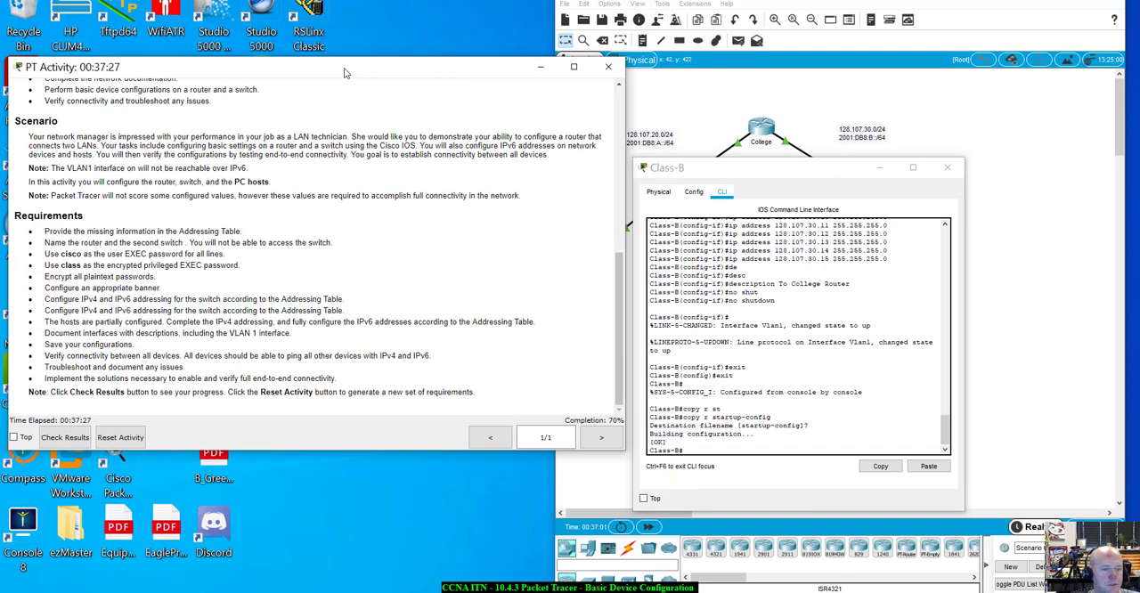
pyautogui.click(72, 450)
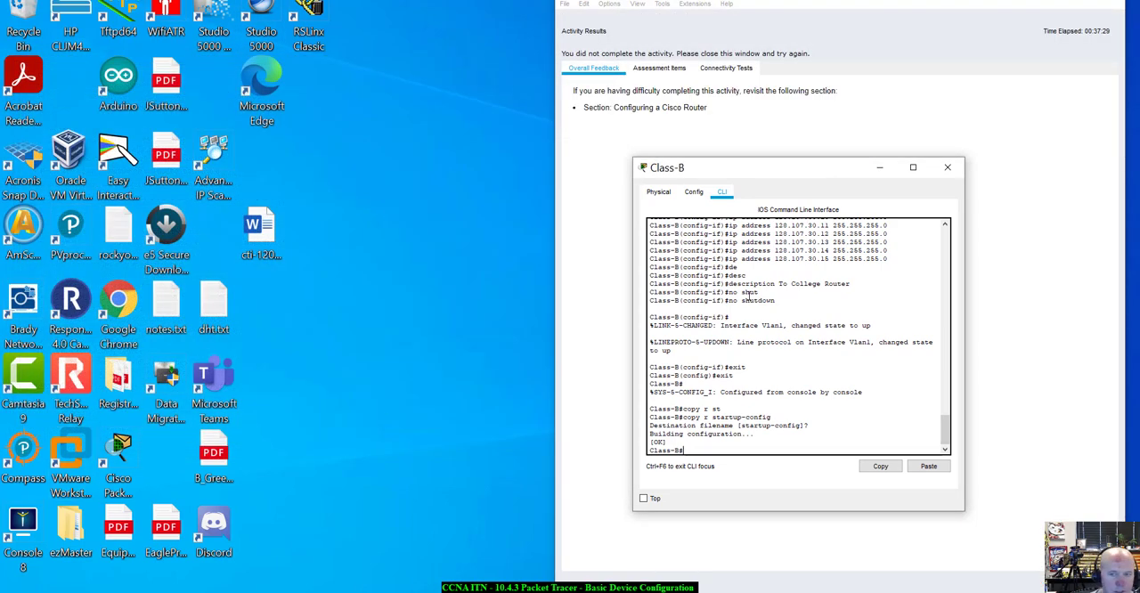
pyautogui.click(659, 70)
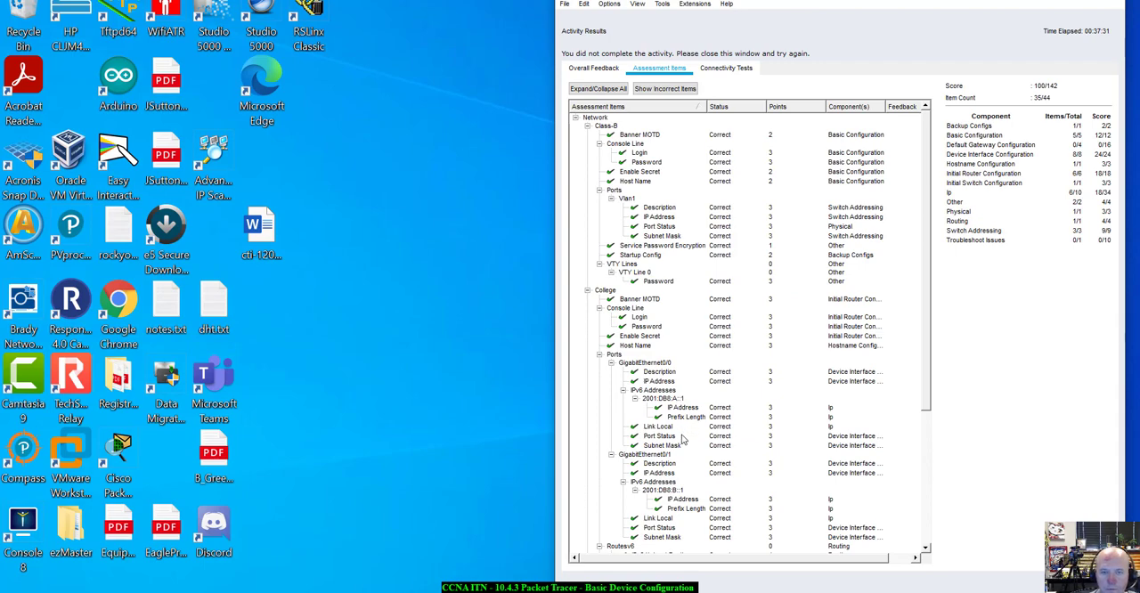
pyautogui.scroll(-5, 682, 439)
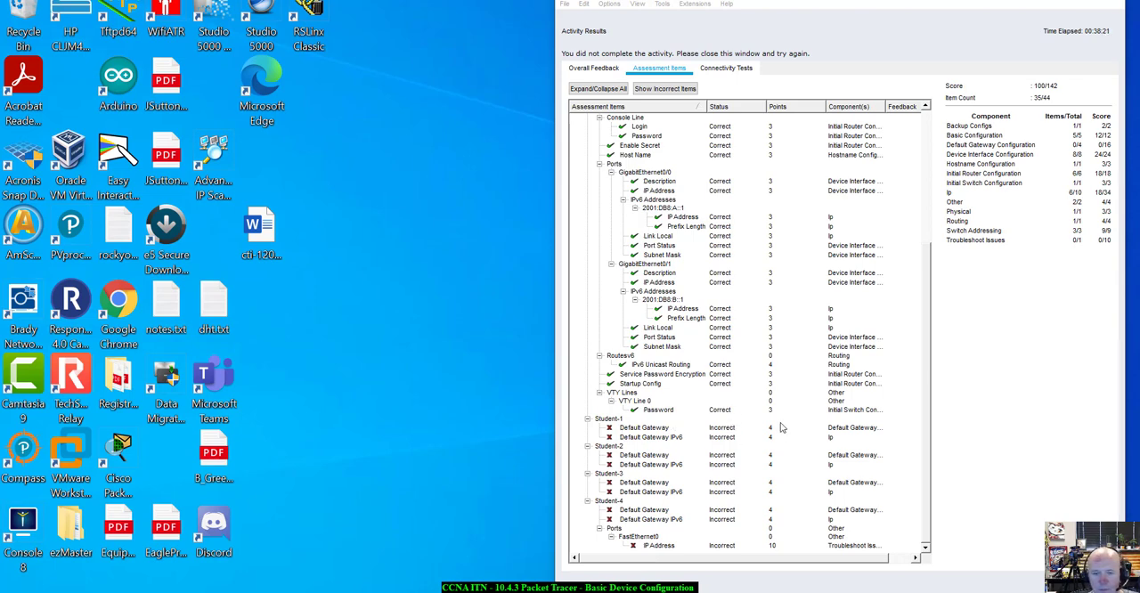
pyautogui.click(727, 70)
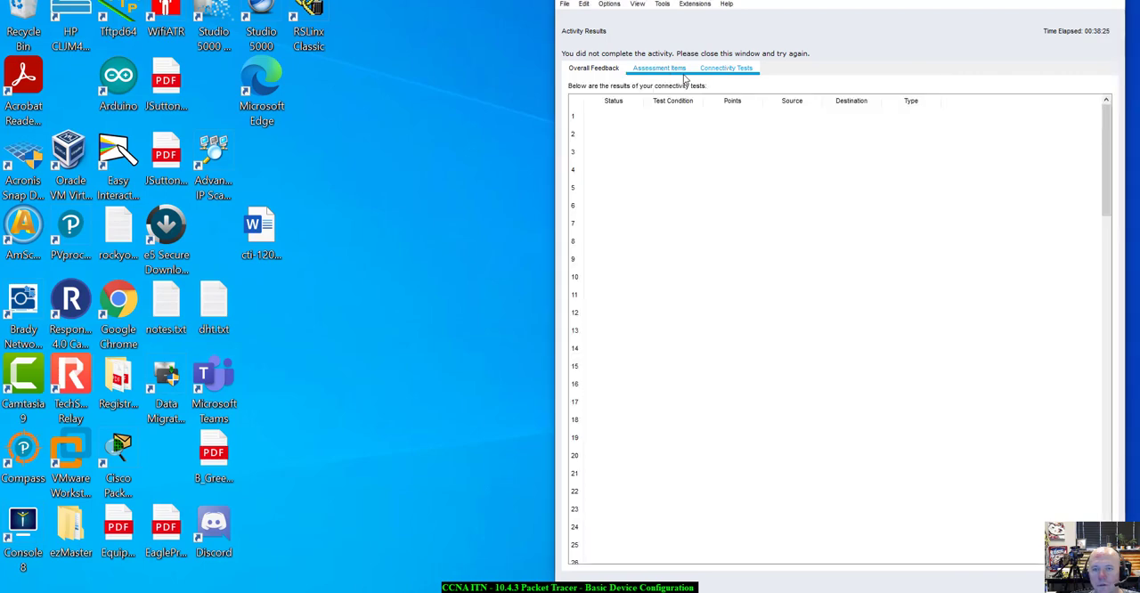
pyautogui.click(1081, 581)
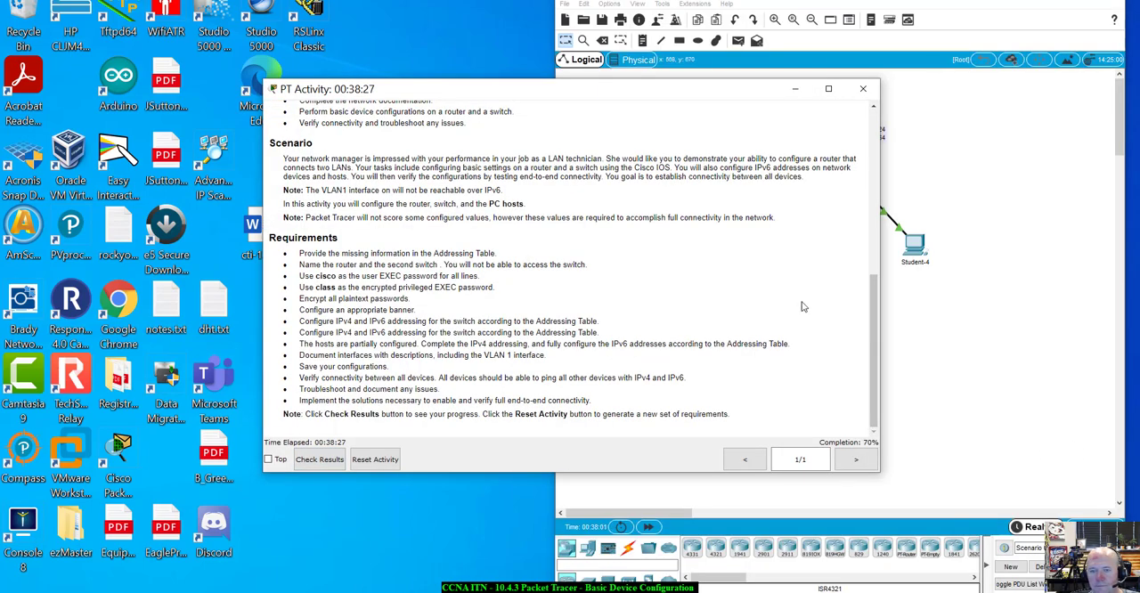
# Open the IP configuration of the Student-1 PC, keeping the activity instructions and the topology in view
pyautogui.moveTo(743, 86); pyautogui.dragTo(383, 88)
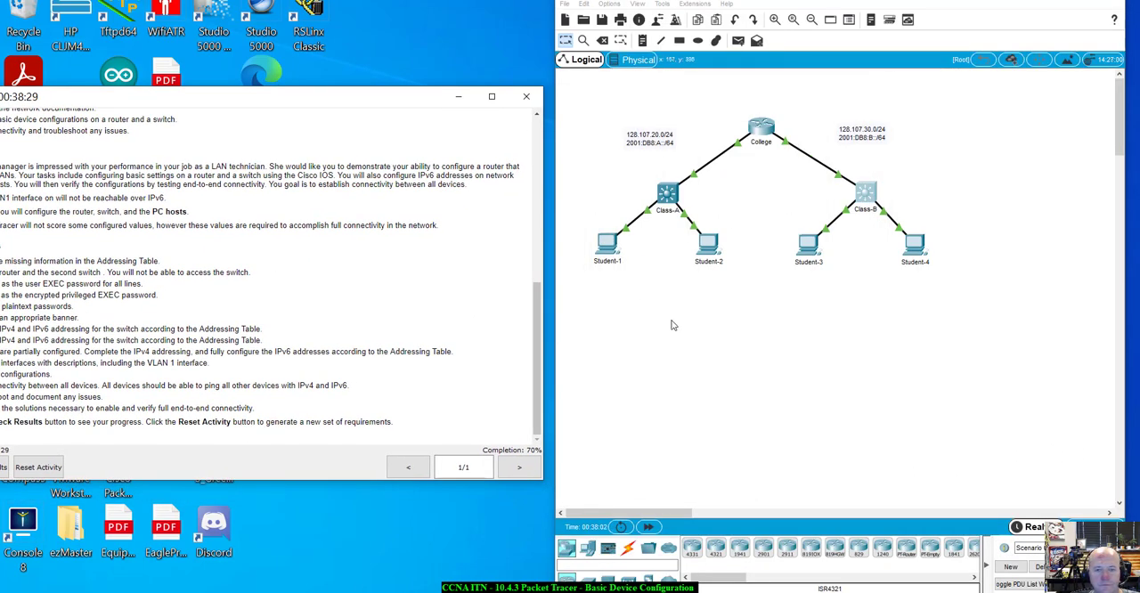
pyautogui.click(608, 244)
pyautogui.moveTo(555, 114); pyautogui.dragTo(819, 273)
pyautogui.click(764, 291)
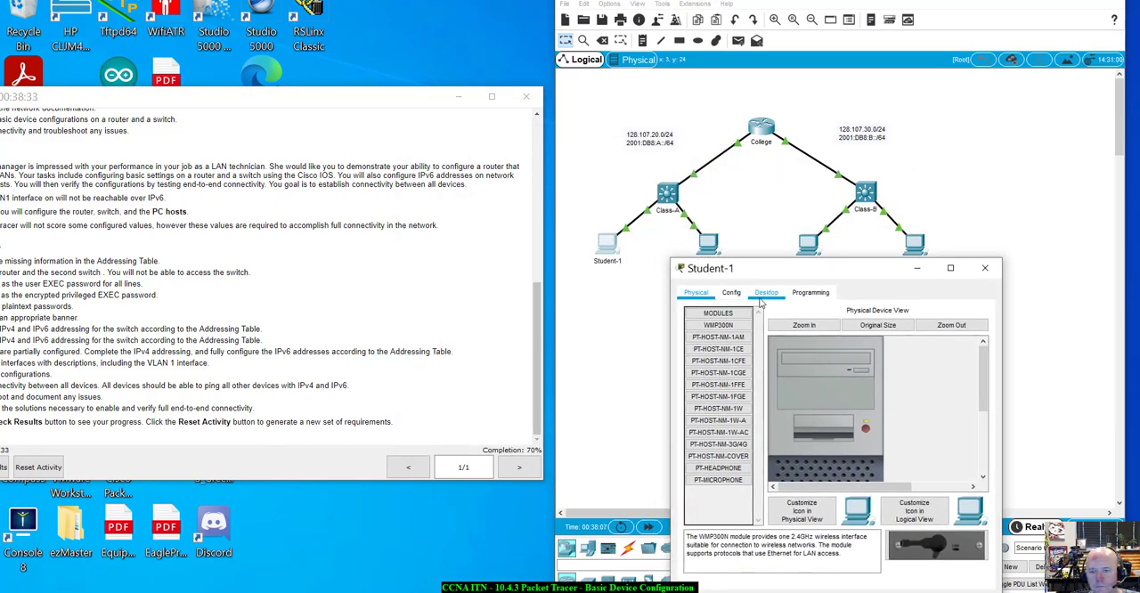
pyautogui.moveTo(778, 271); pyautogui.dragTo(774, 209)
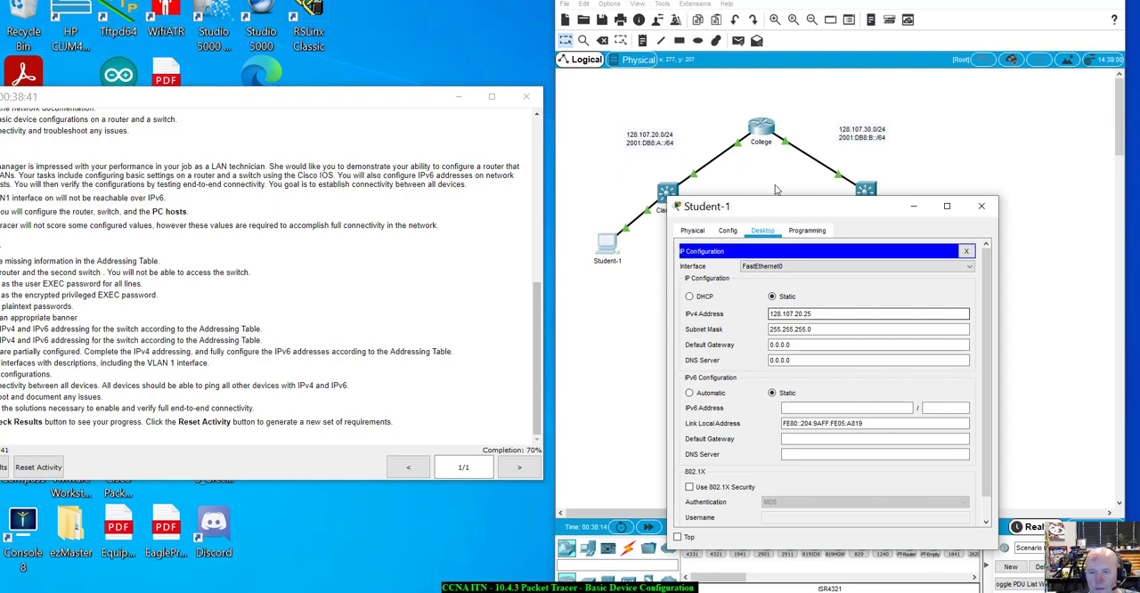
pyautogui.moveTo(769, 207); pyautogui.dragTo(715, 215)
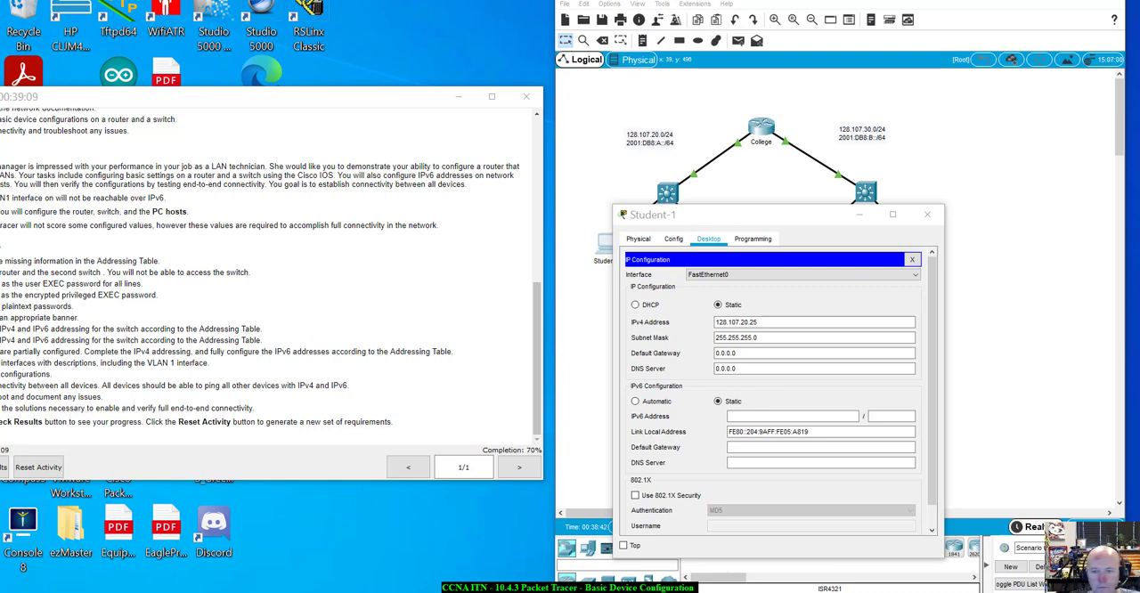
# Set Student-1's IPv4 default gateway to 128.107.20.1
pyautogui.doubleClick(756, 352)
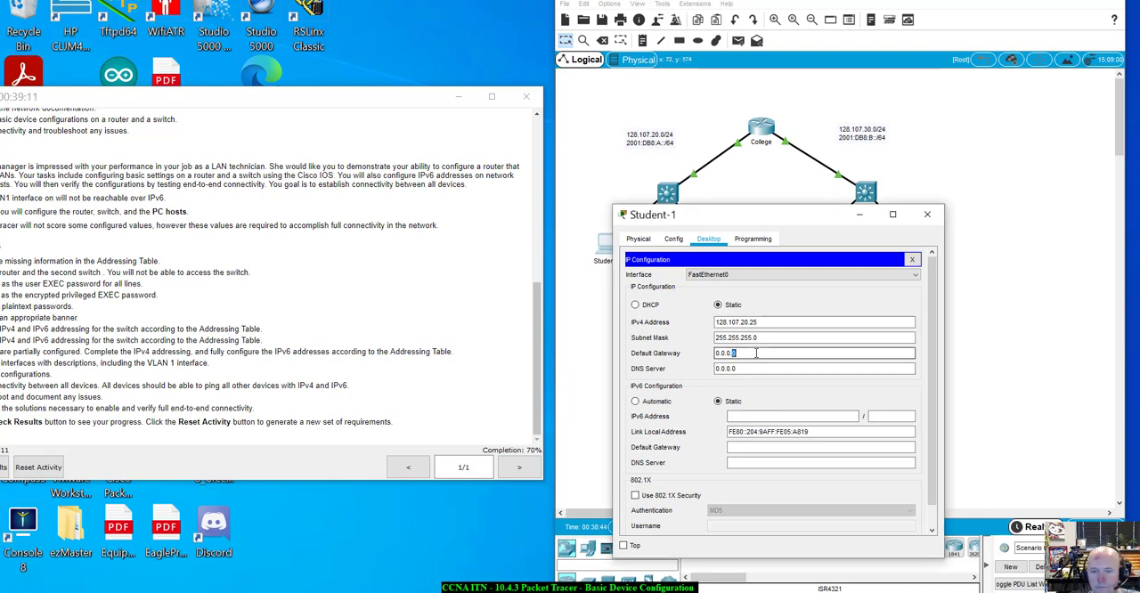
pyautogui.click(756, 353)
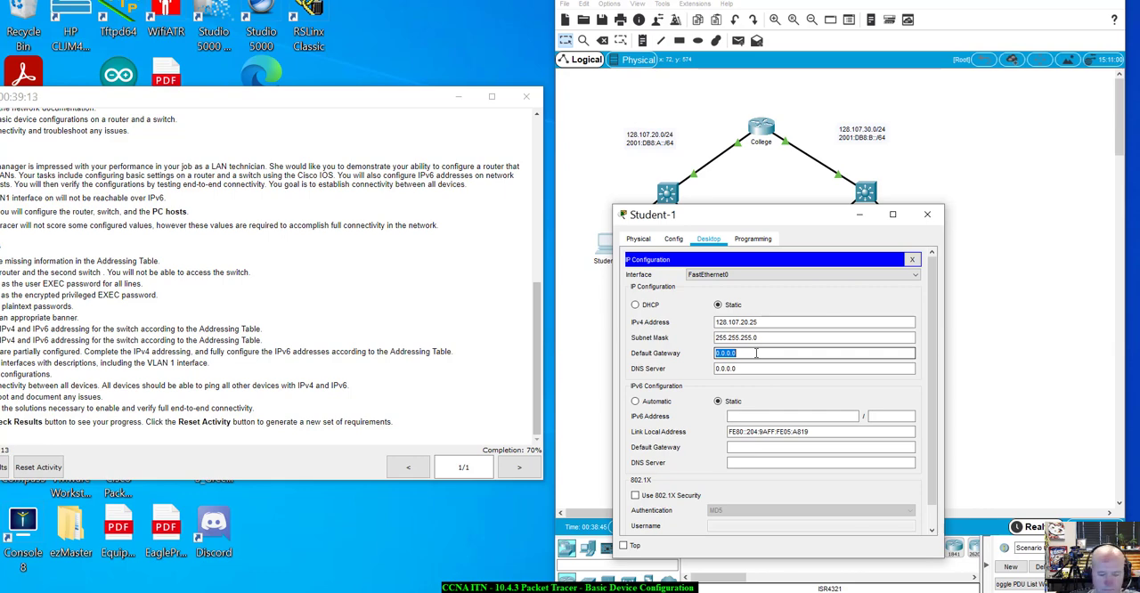
pyautogui.write('128.107')
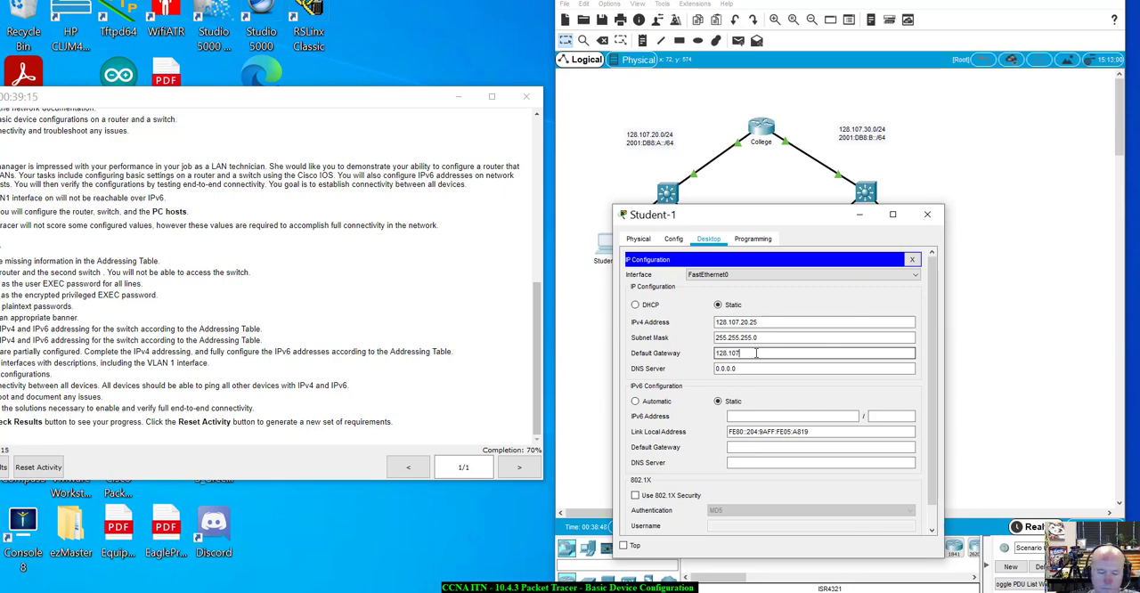
pyautogui.write('.20.1')
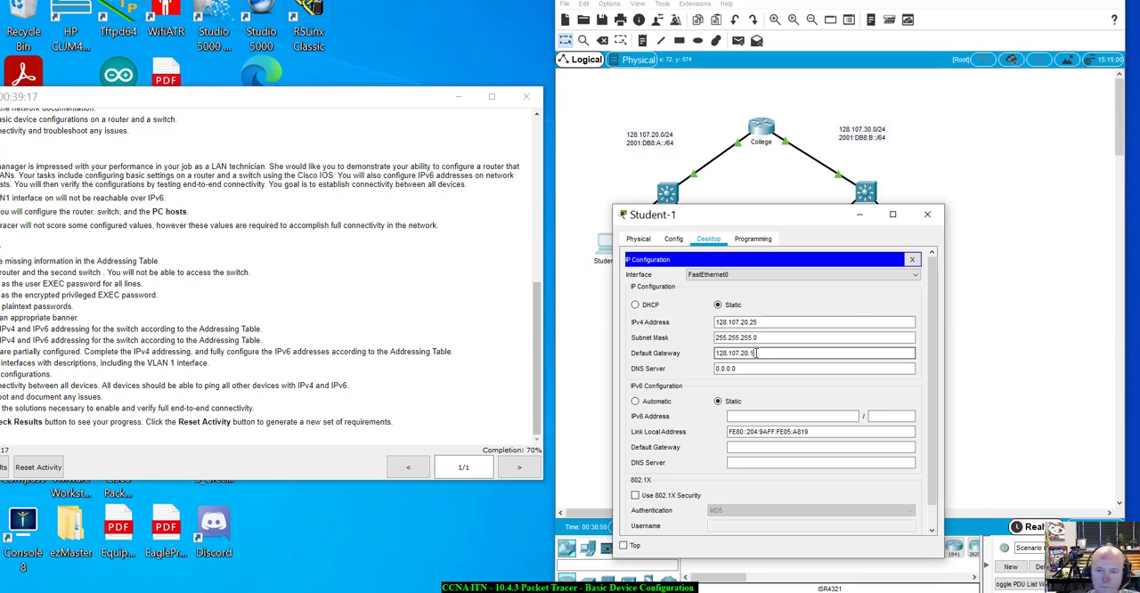
pyautogui.press('Tab')
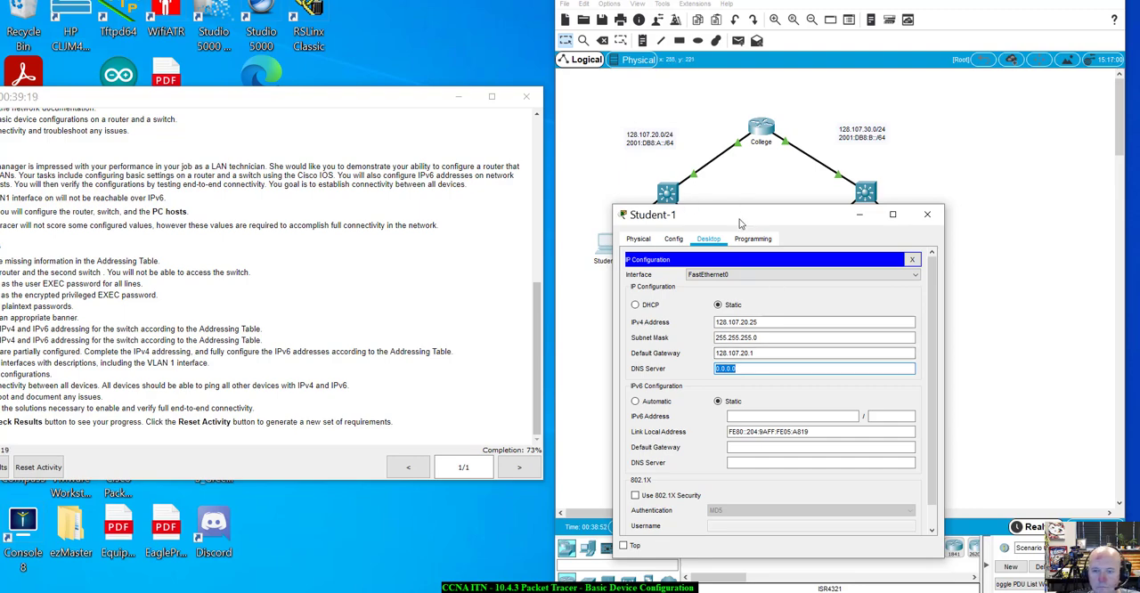
# Check the activity results again and review the assessment items for the student PCs
pyautogui.moveTo(739, 219); pyautogui.dragTo(754, 174)
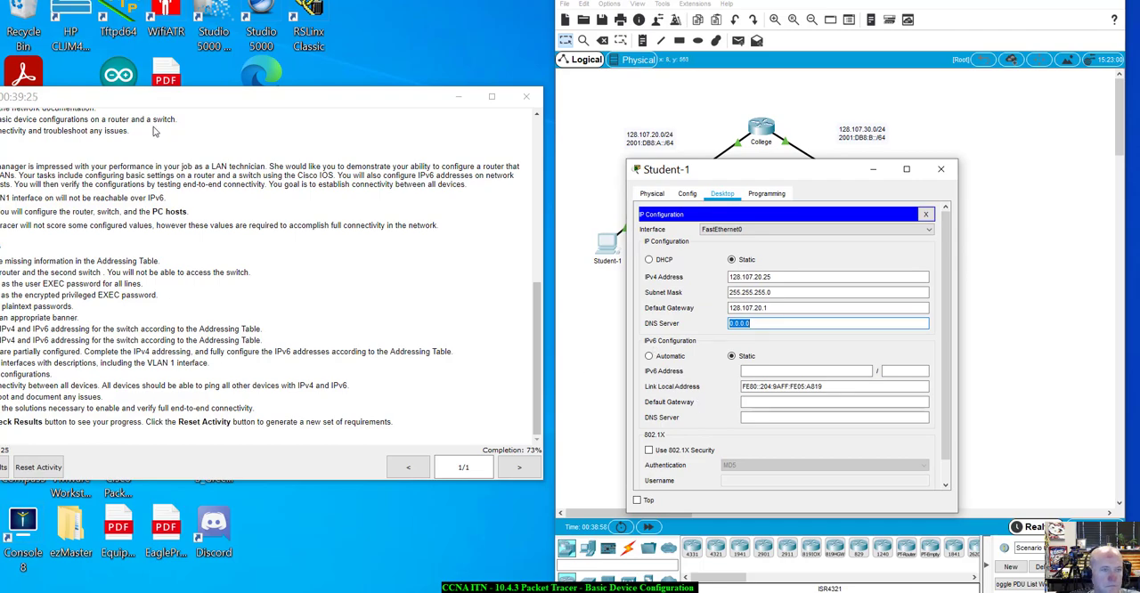
pyautogui.moveTo(173, 103); pyautogui.dragTo(274, 110)
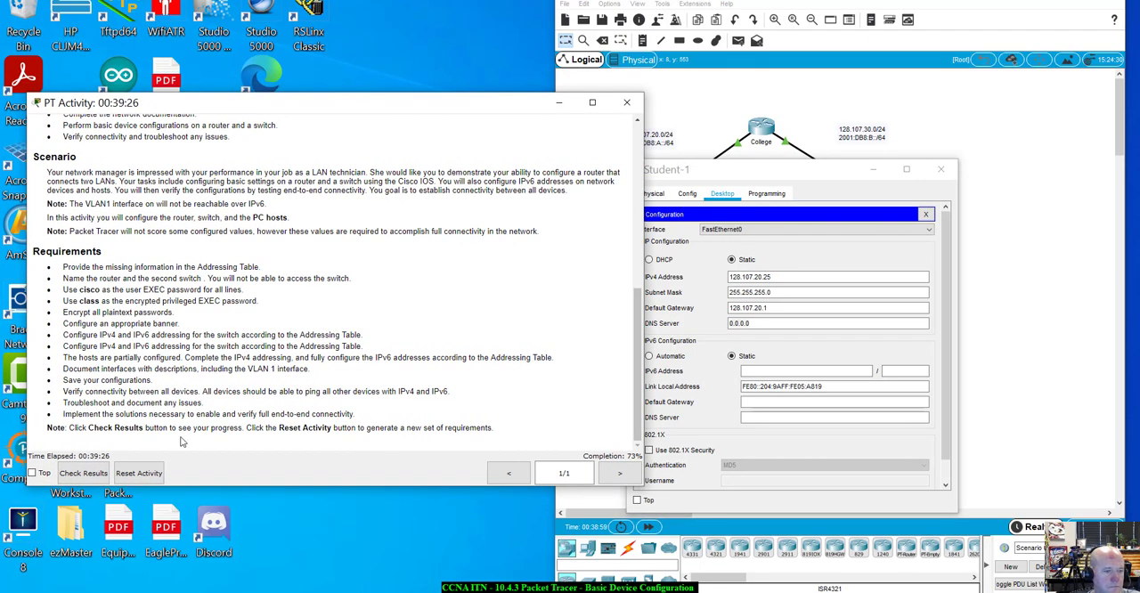
pyautogui.click(81, 471)
pyautogui.click(661, 67)
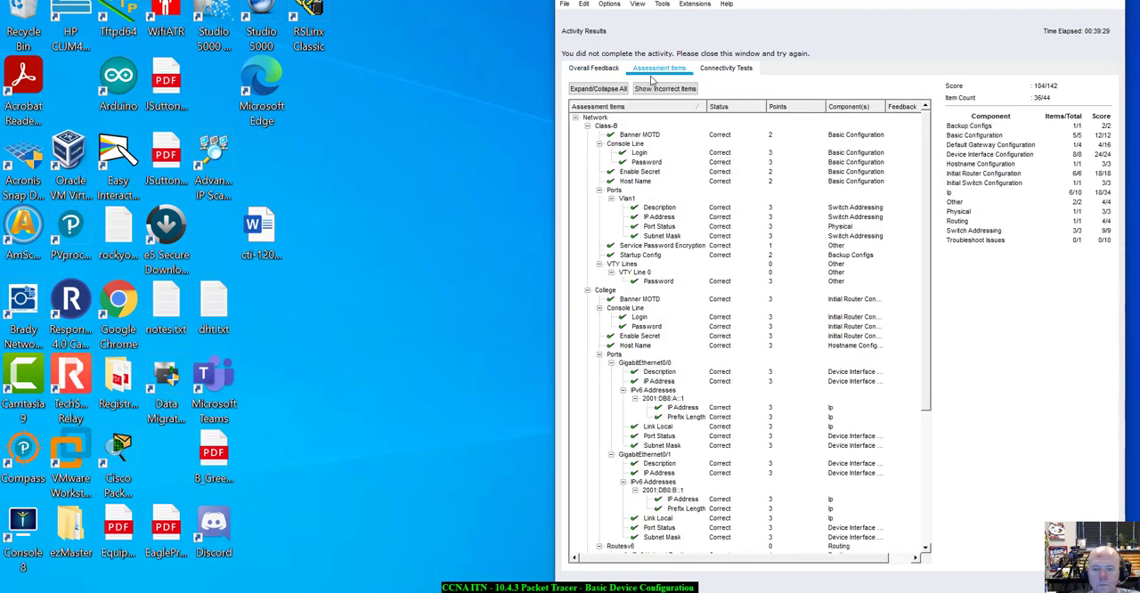
pyautogui.scroll(-5, 712, 385)
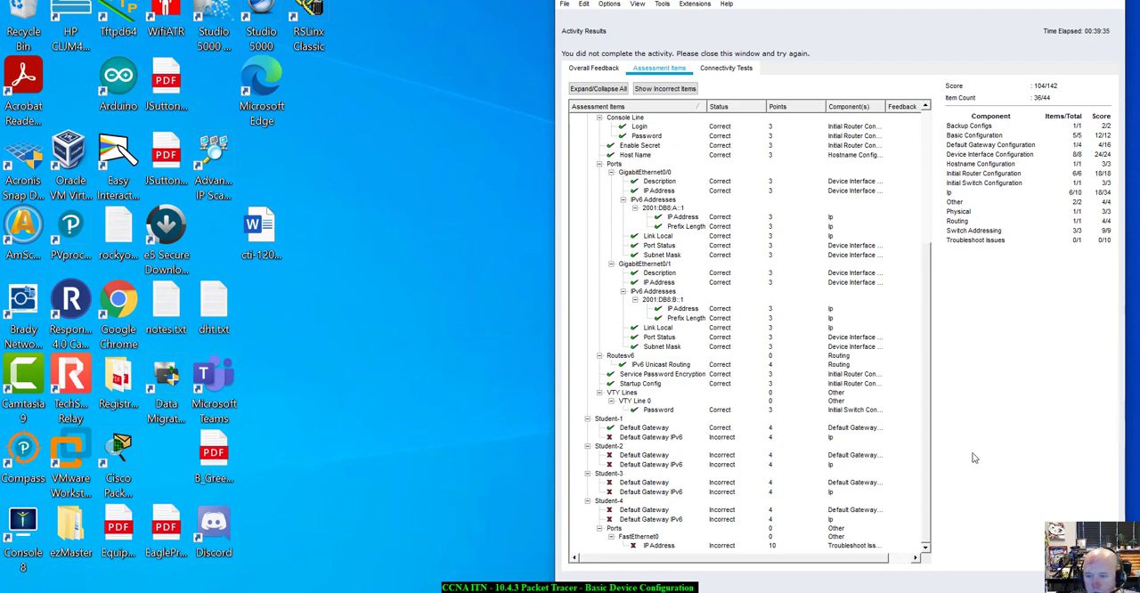
pyautogui.click(1085, 575)
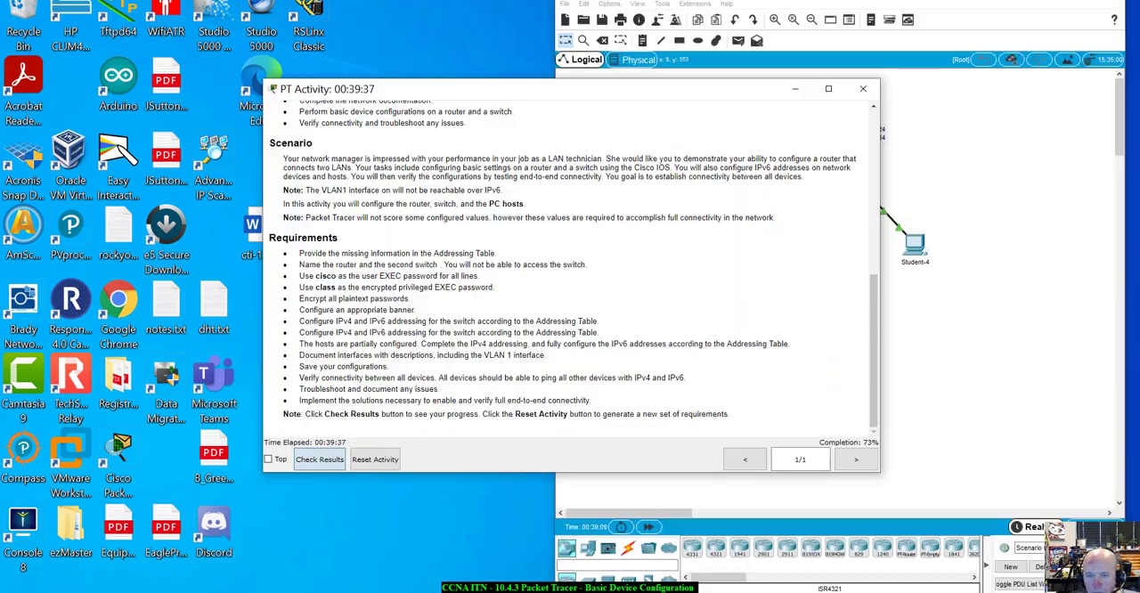
# Return to Student-1's IP configuration and check in the topology which College router interface connects to the Class-A switch
pyautogui.moveTo(725, 90); pyautogui.dragTo(343, 69)
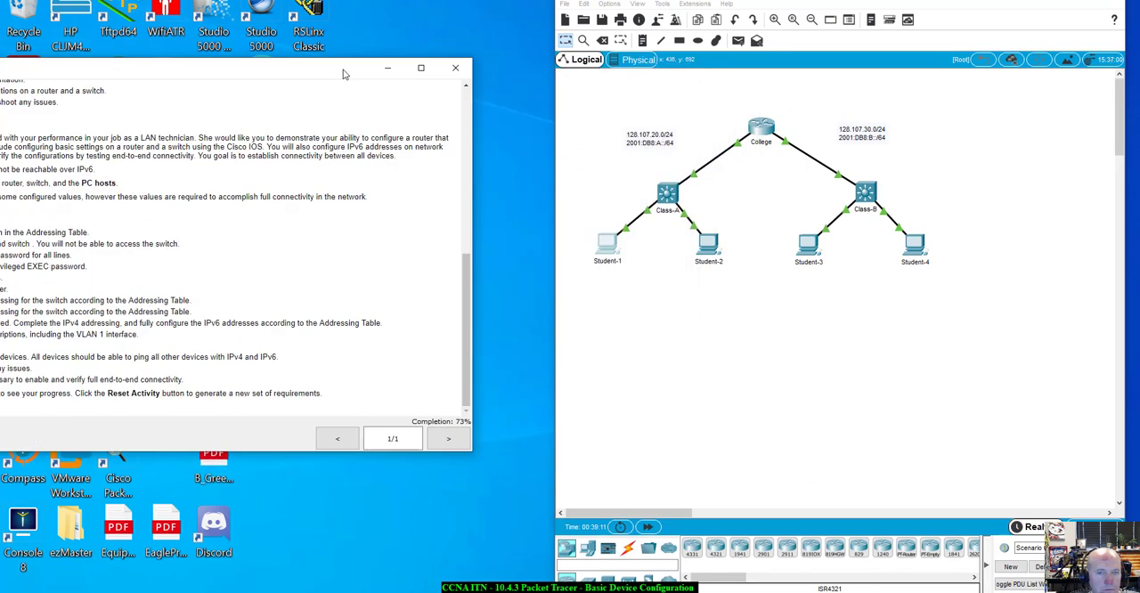
pyautogui.click(606, 240)
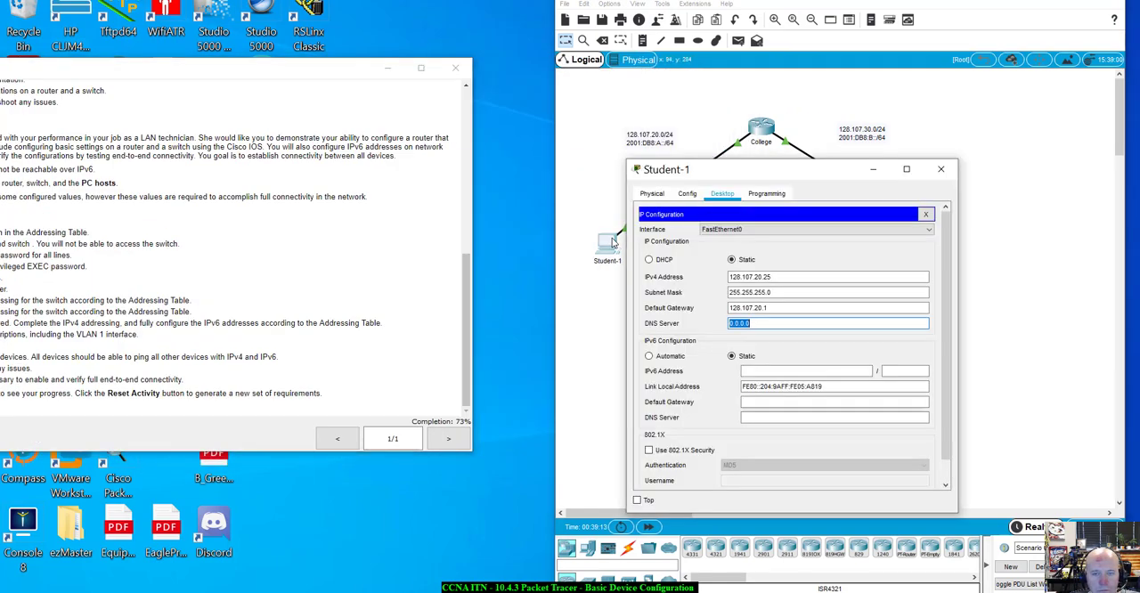
pyautogui.click(761, 401)
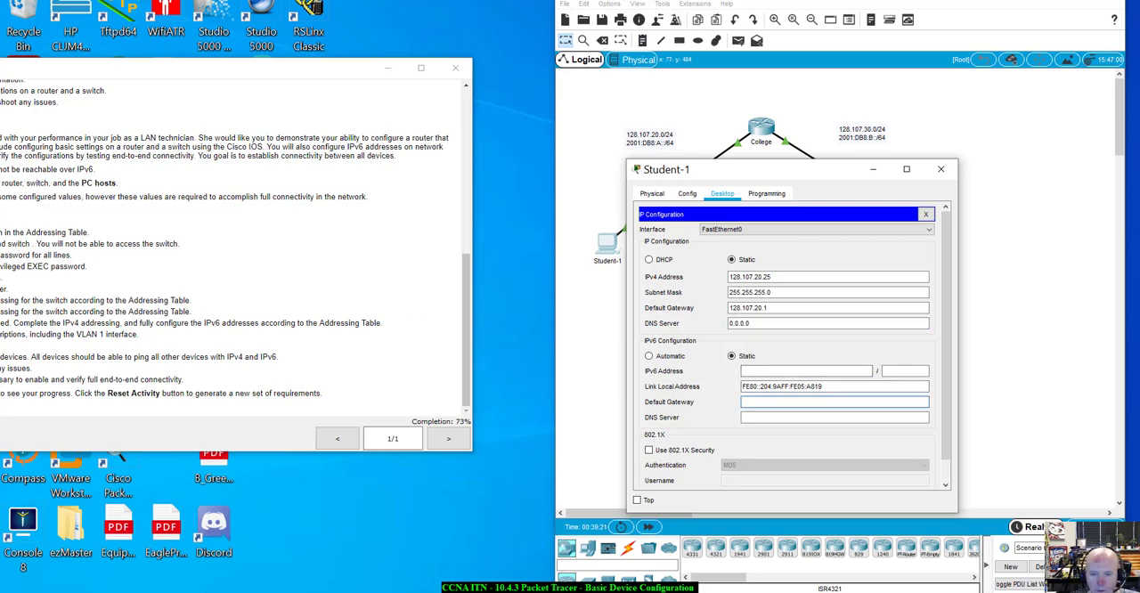
pyautogui.moveTo(209, 71); pyautogui.dragTo(286, 36)
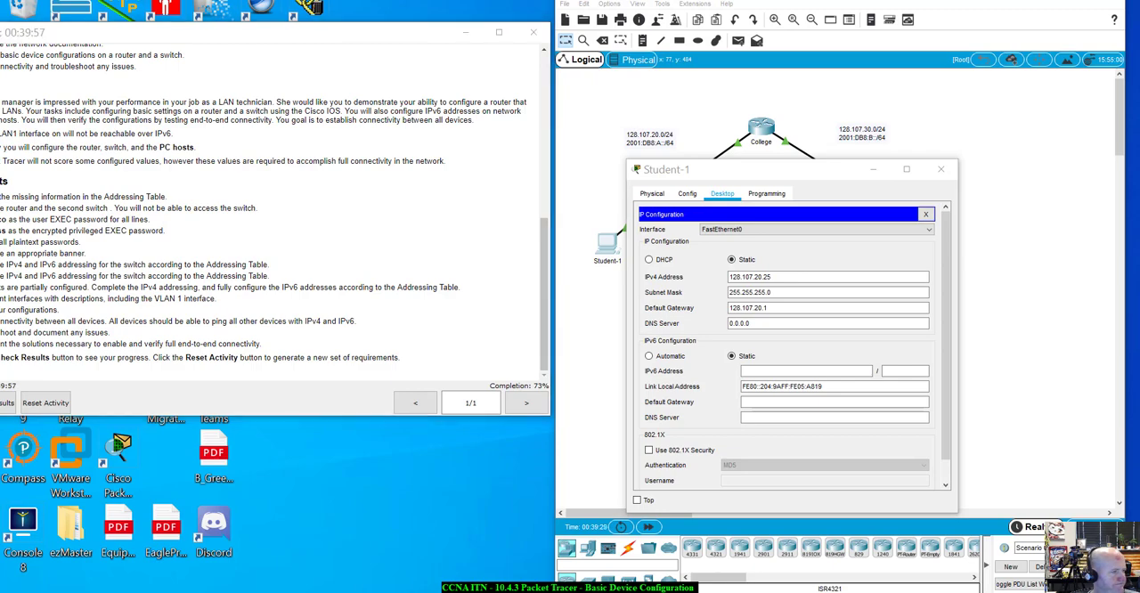
pyautogui.moveTo(768, 165); pyautogui.dragTo(675, 237)
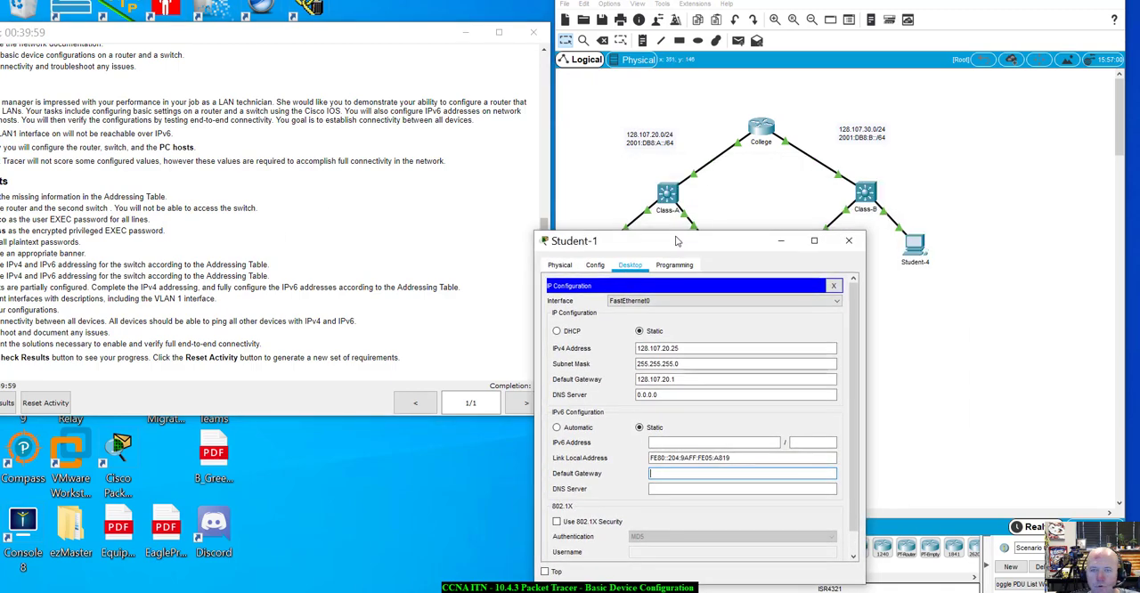
pyautogui.click(760, 173)
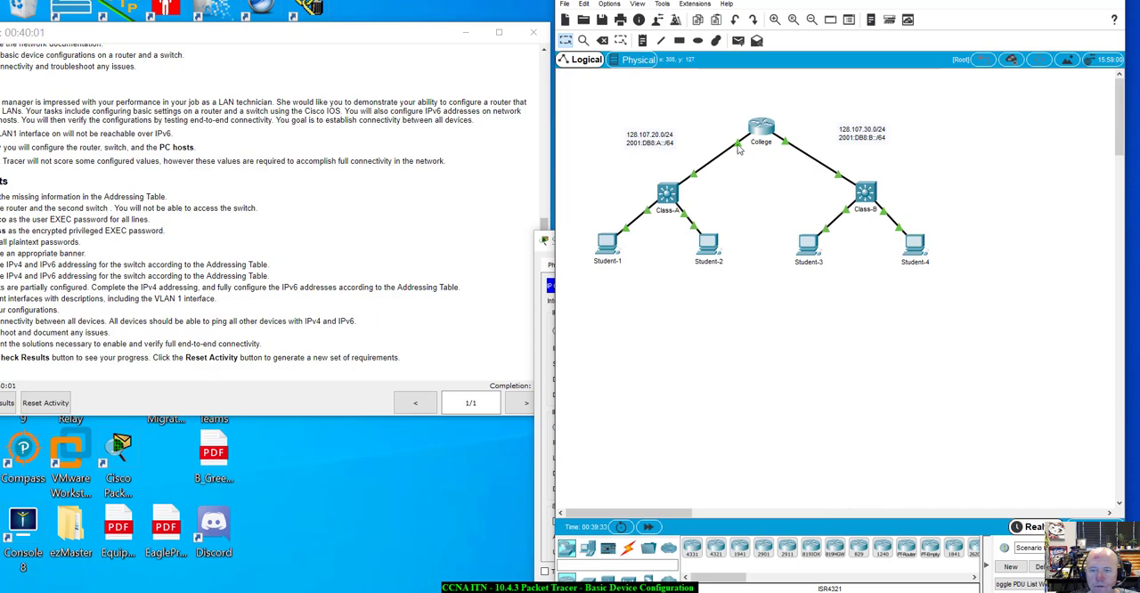
pyautogui.moveTo(738, 149)
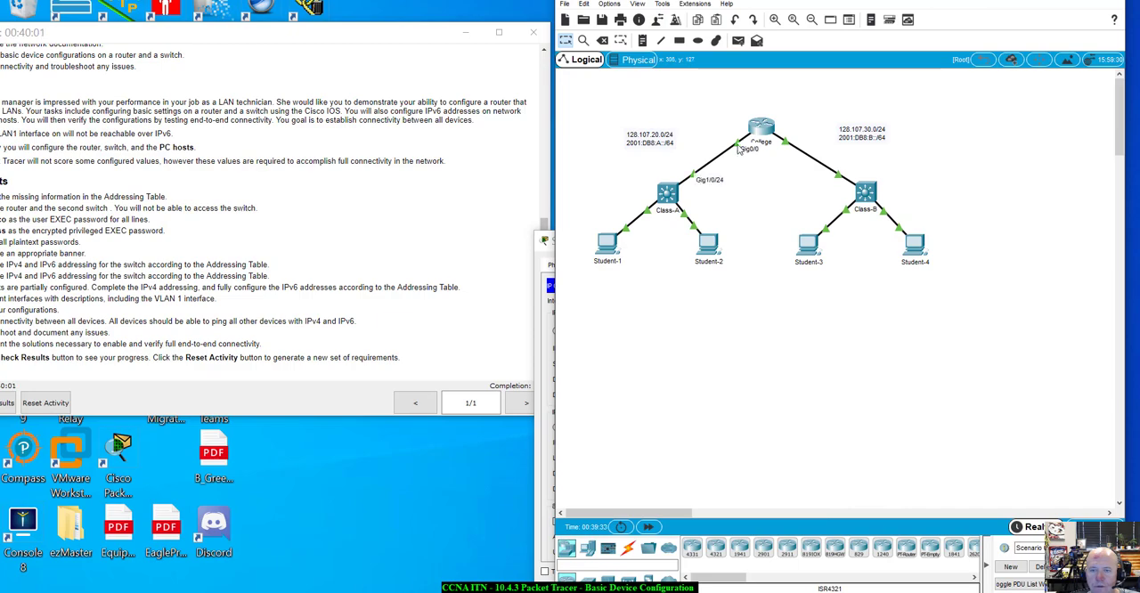
pyautogui.click(543, 550)
pyautogui.moveTo(734, 230); pyautogui.dragTo(828, 242)
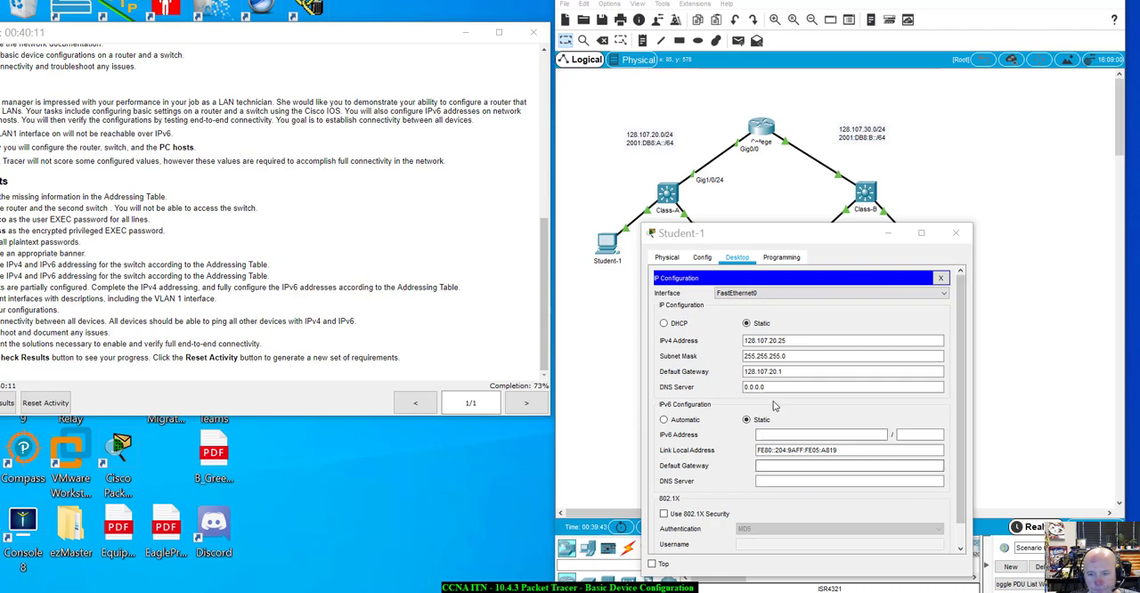
# Try to use the copied IPv4 address 128.107.20.1/24 as Student-1's IPv6 default gateway
pyautogui.click(777, 460)
pyautogui.rightClick(776, 463)
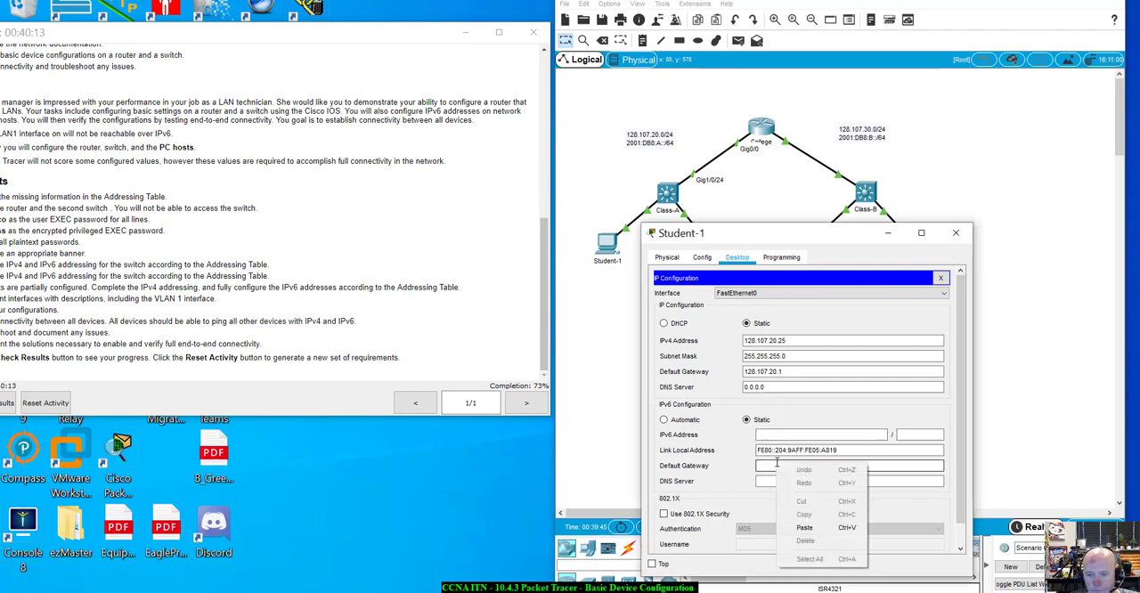
pyautogui.click(804, 526)
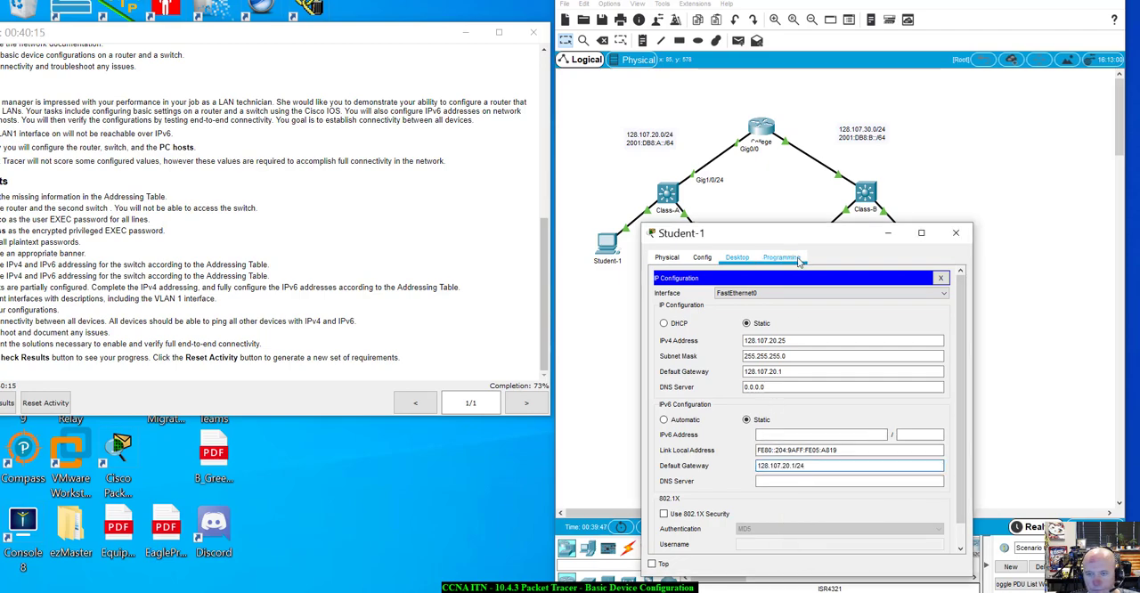
pyautogui.moveTo(811, 221); pyautogui.dragTo(833, 146)
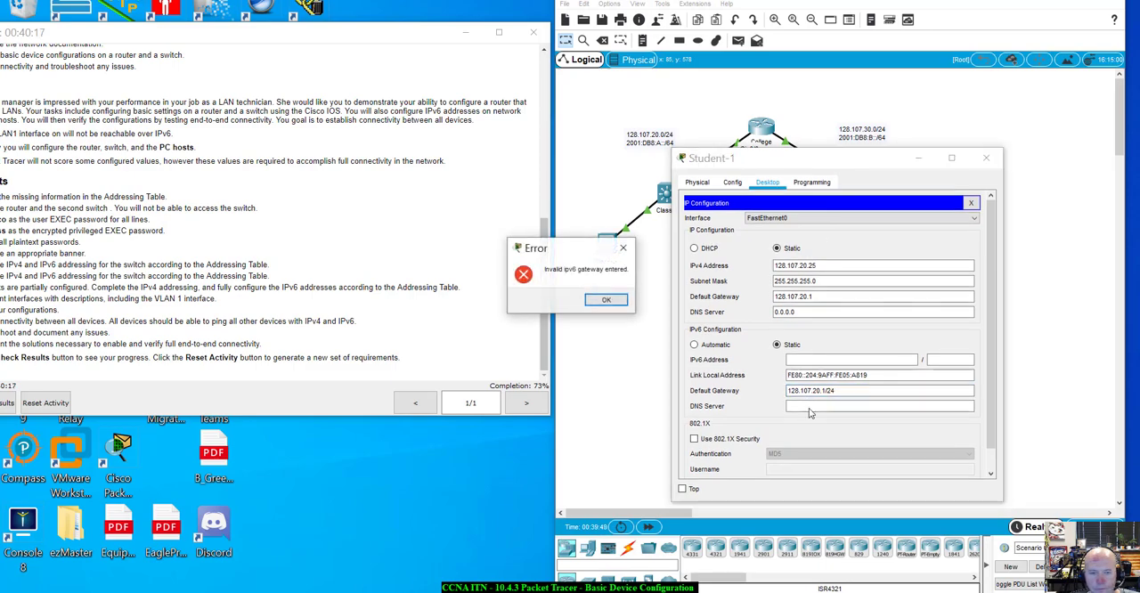
pyautogui.click(606, 299)
pyautogui.click(808, 392)
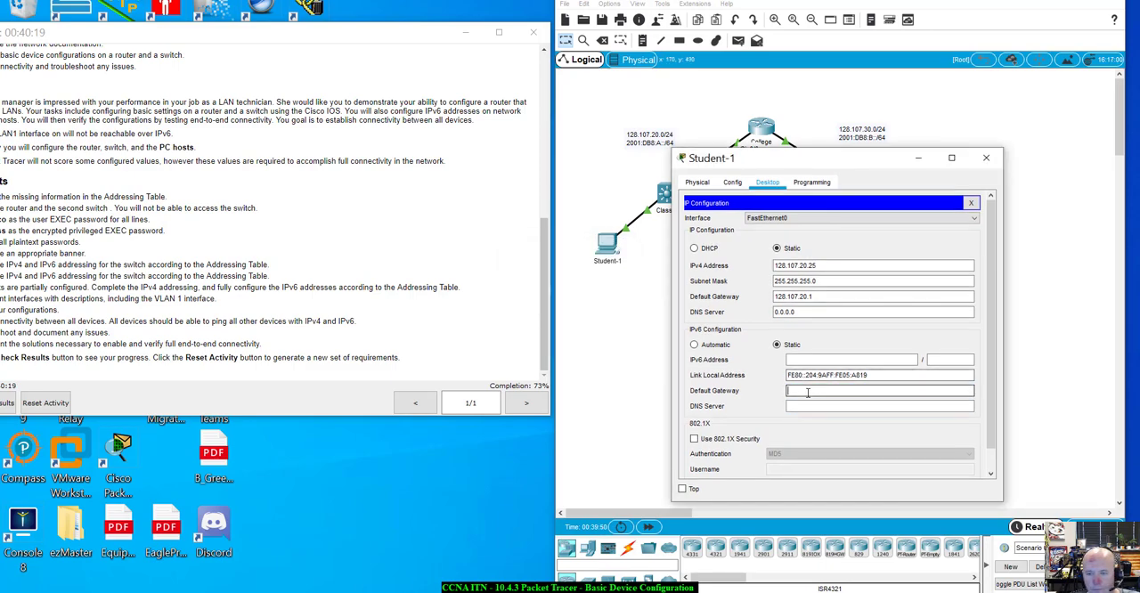
pyautogui.write('128.107.20.1/24')
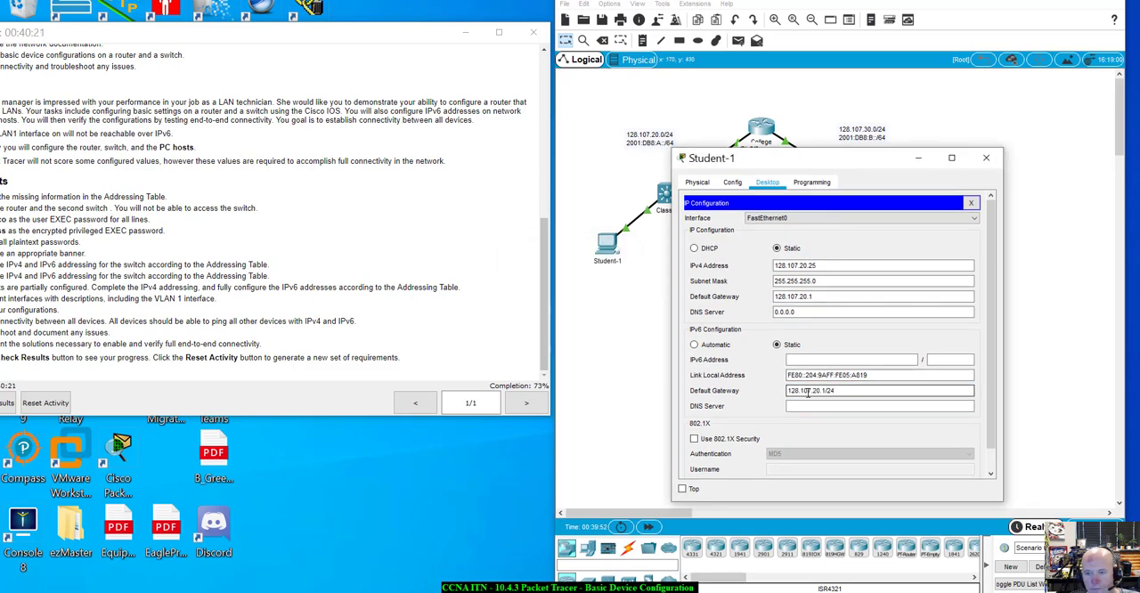
pyautogui.press('Return')
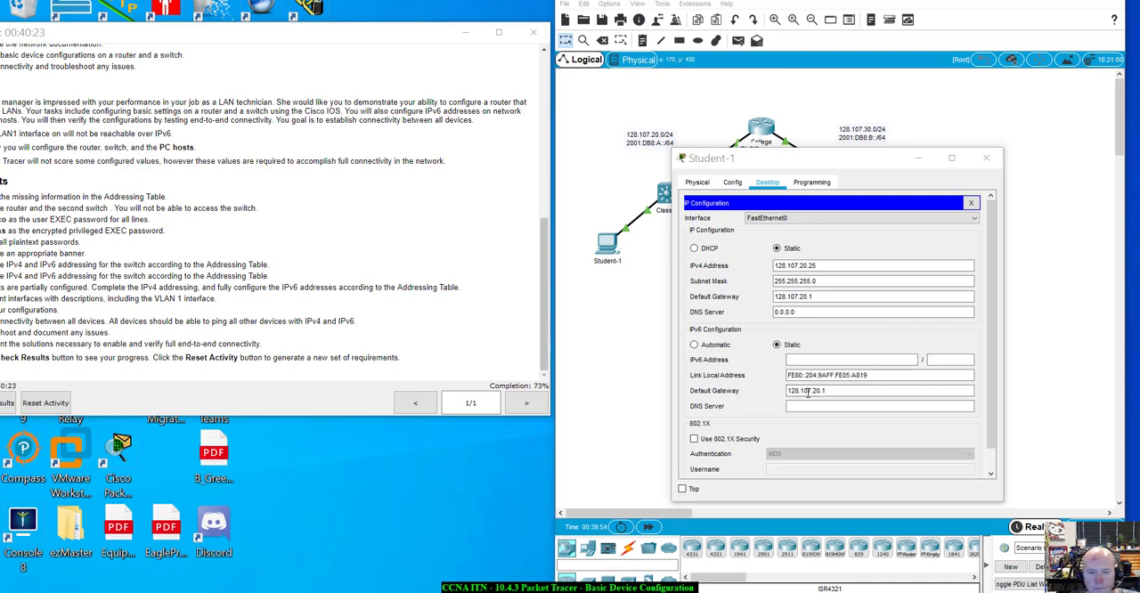
pyautogui.click(606, 299)
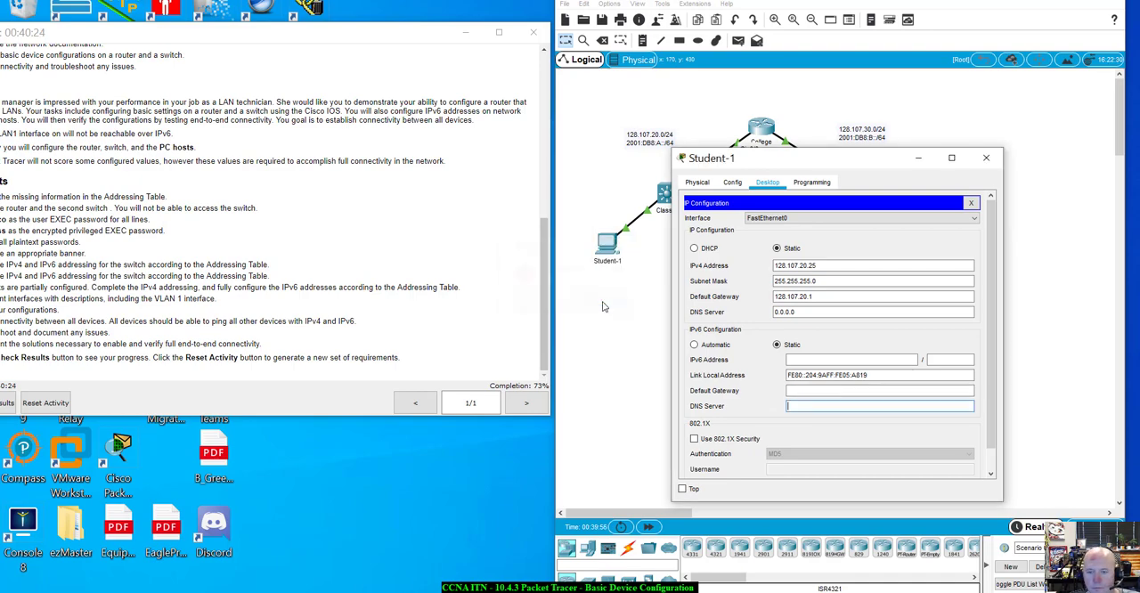
# Try to set Student-1's IPv6 default gateway to 2001:DB8:A::1/64
pyautogui.click(829, 392)
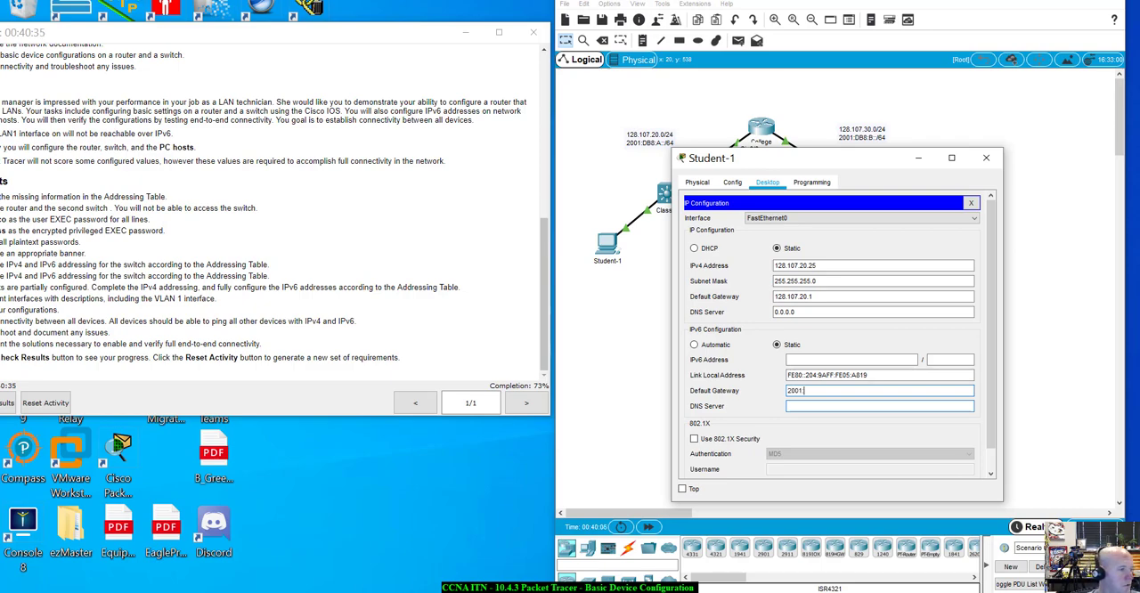
pyautogui.write('DB8:A::1')
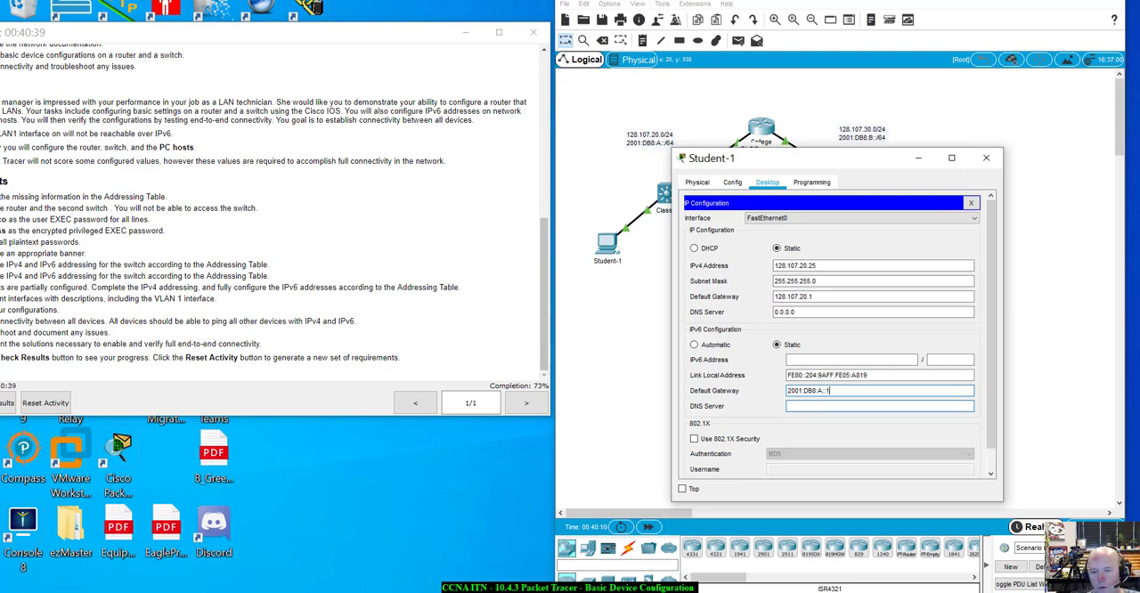
pyautogui.write('4')
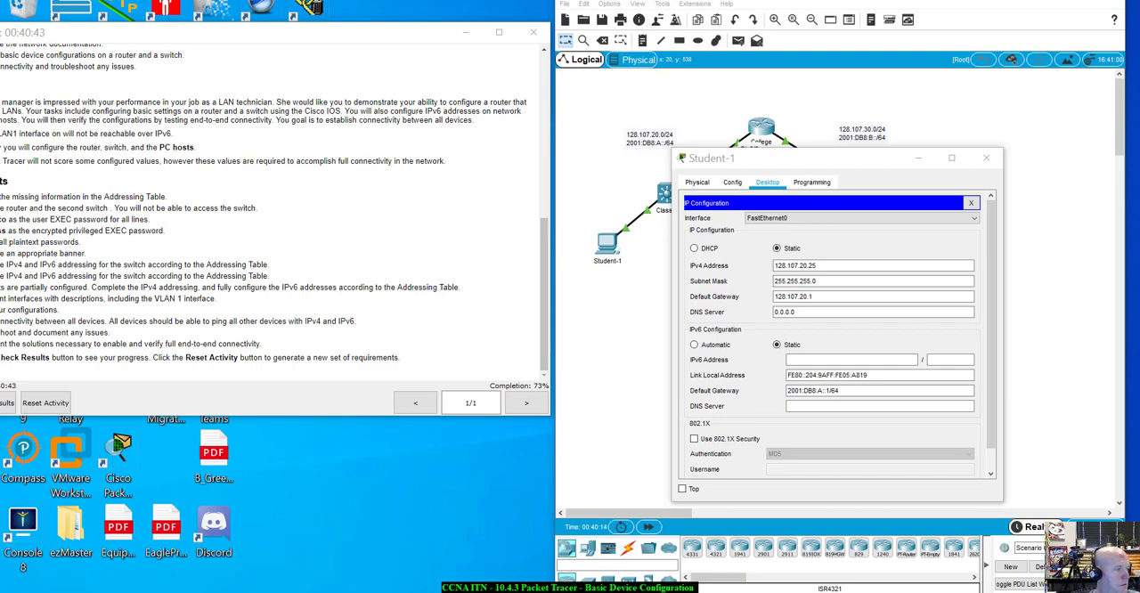
pyautogui.click(958, 407)
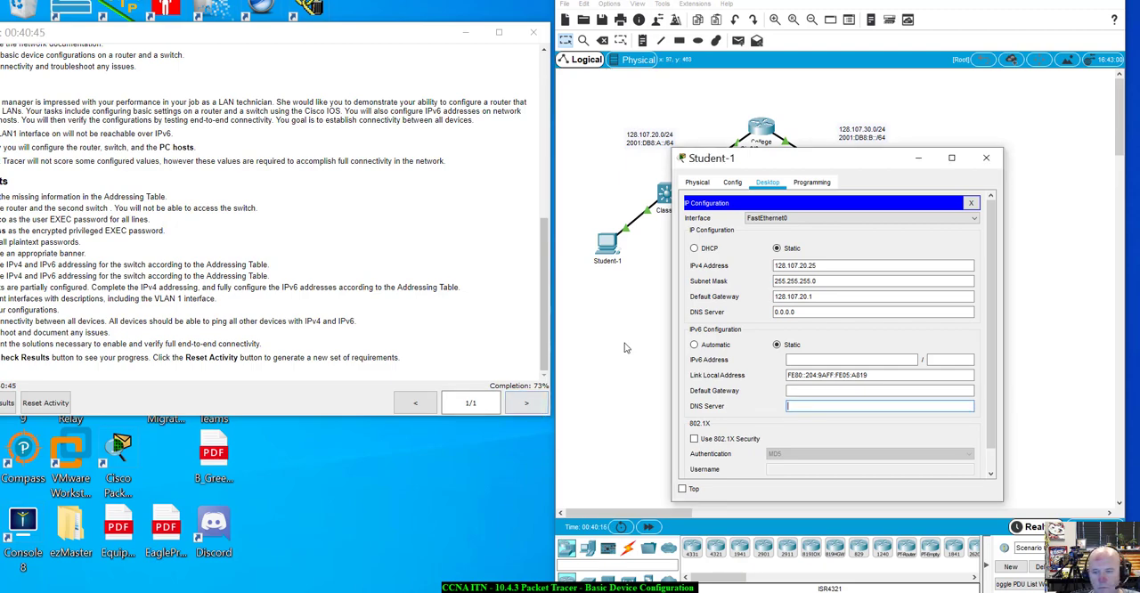
# Try automatic IPv6 configuration on Student-1 and return it to static
pyautogui.click(709, 349)
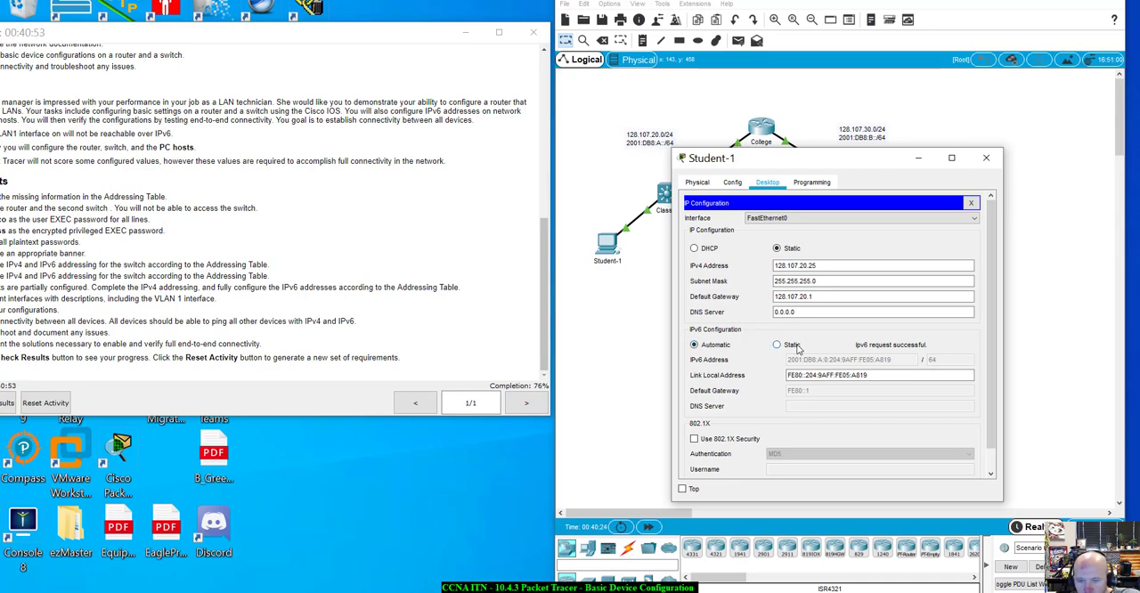
pyautogui.click(791, 344)
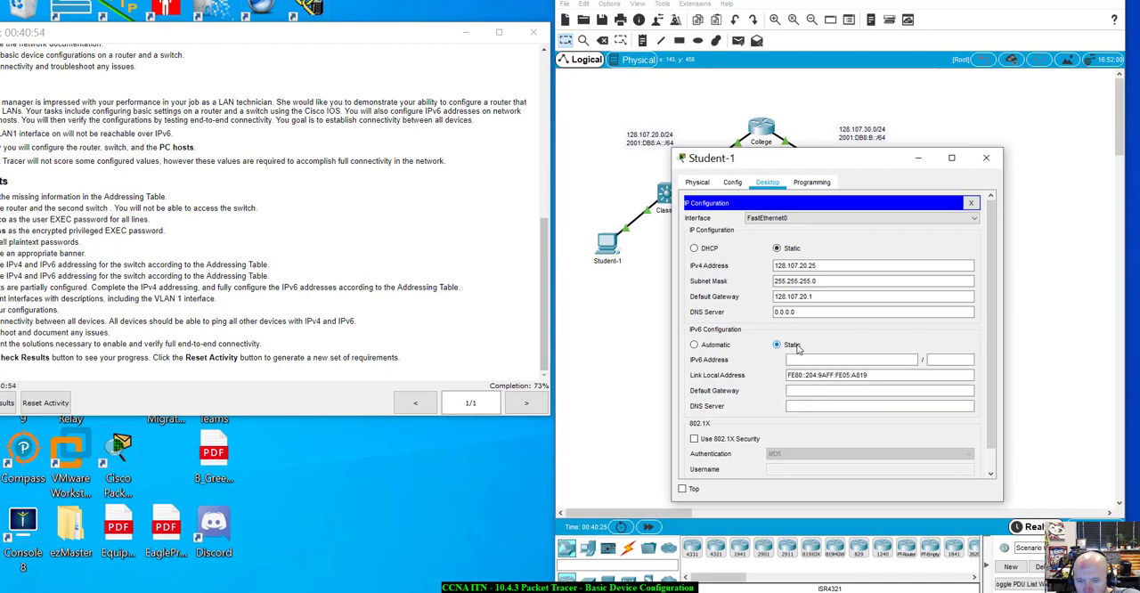
pyautogui.click(807, 391)
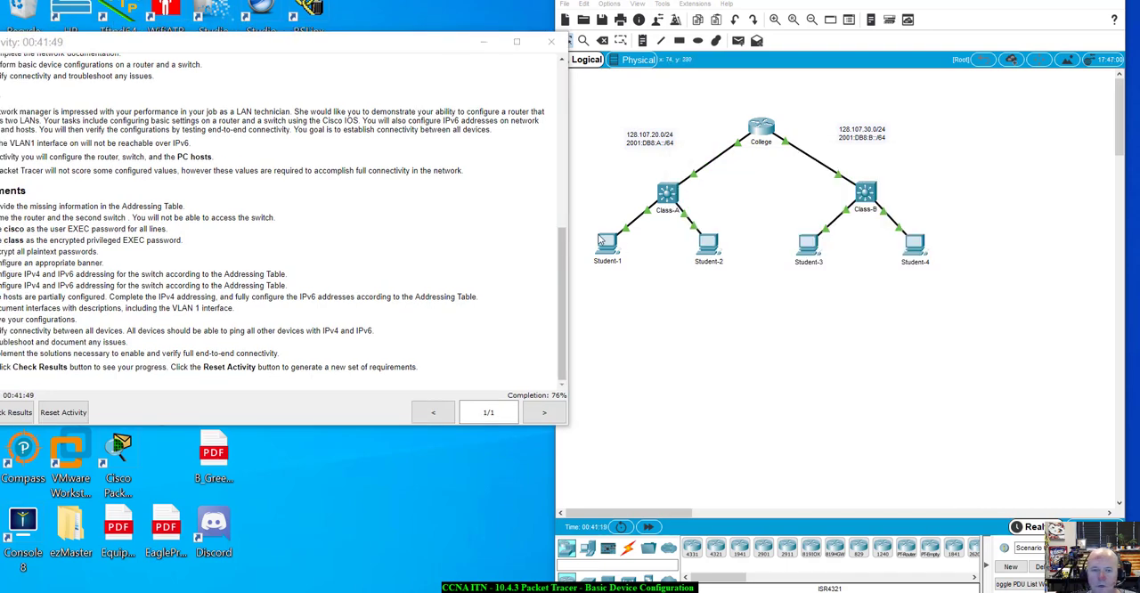
pyautogui.click(603, 241)
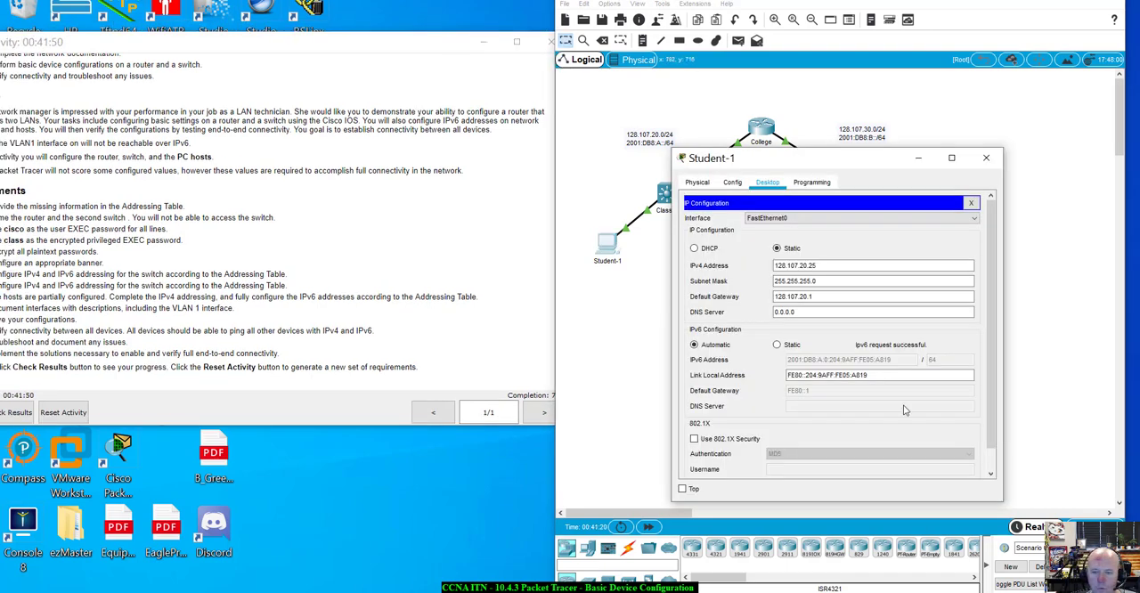
pyautogui.click(779, 345)
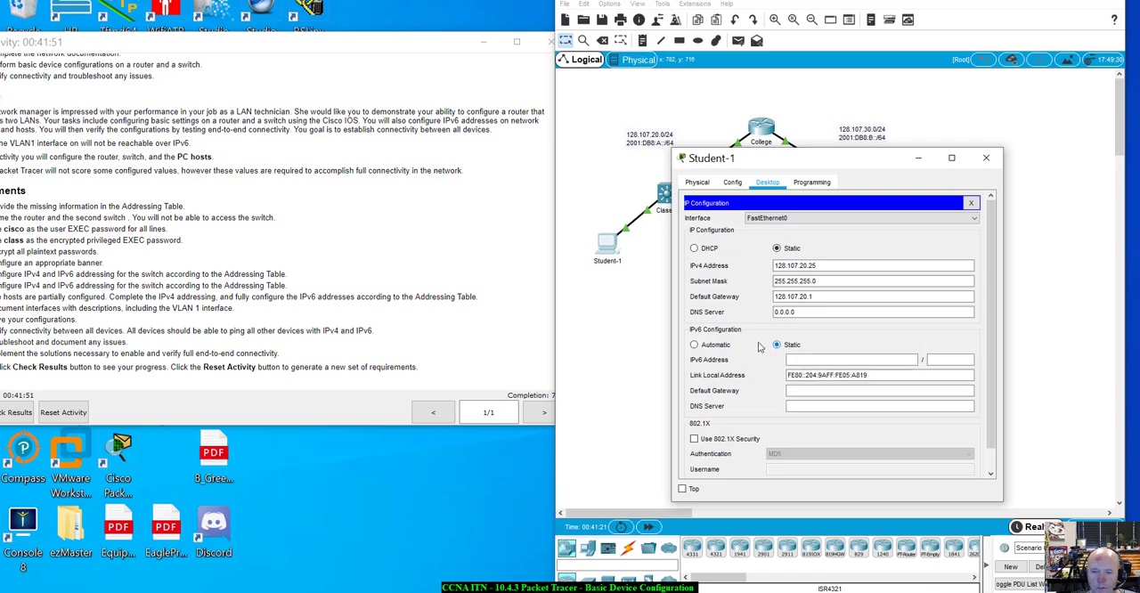
pyautogui.click(501, 128)
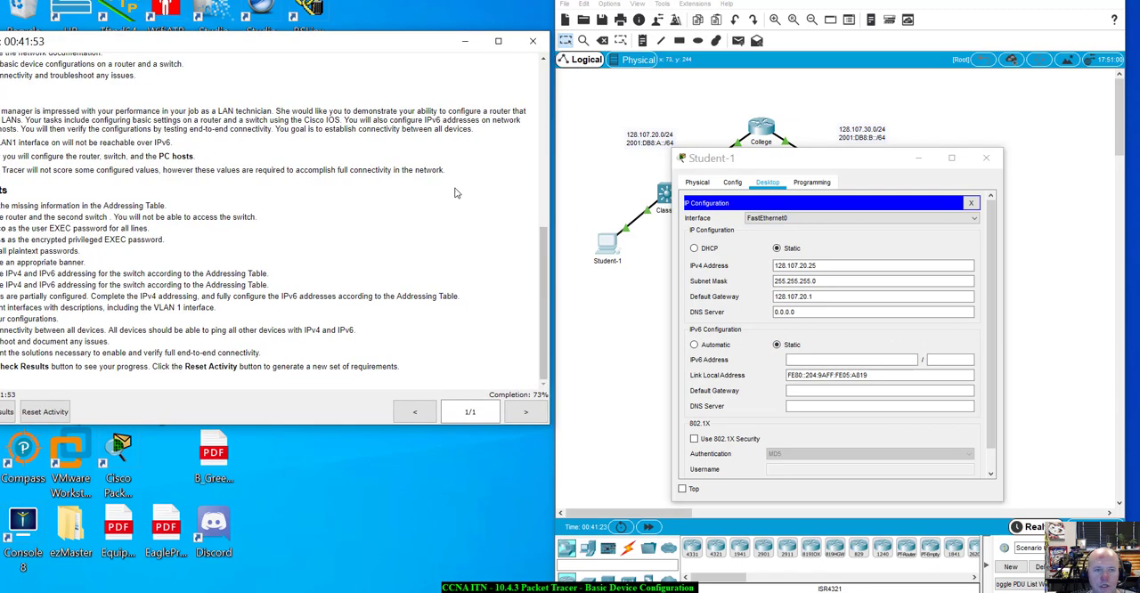
# Set Student-1's IPv6 configuration to Automatic and close the PC's window
pyautogui.click(695, 345)
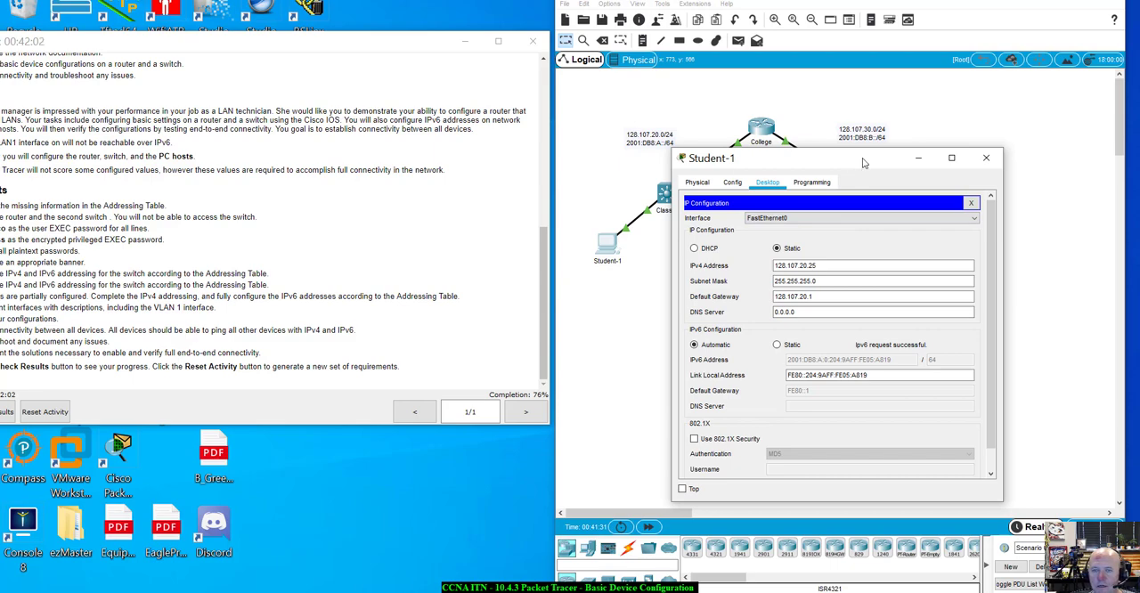
pyautogui.moveTo(866, 161); pyautogui.dragTo(831, 244)
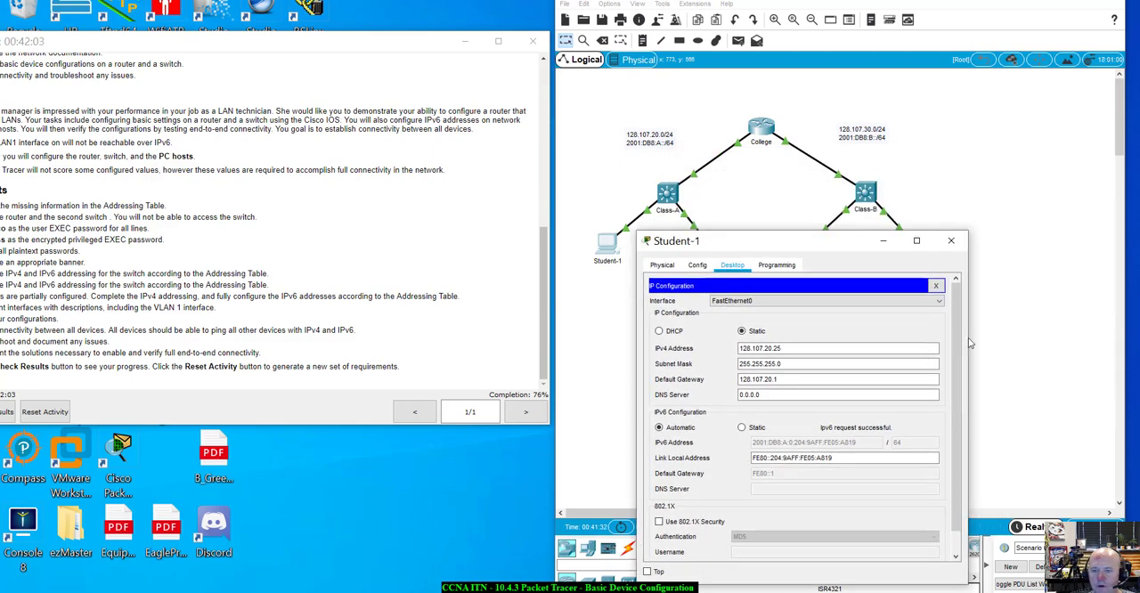
pyautogui.click(960, 249)
# Open the IP configuration of the Student-2 PC, keeping the activity instructions in view
pyautogui.click(701, 250)
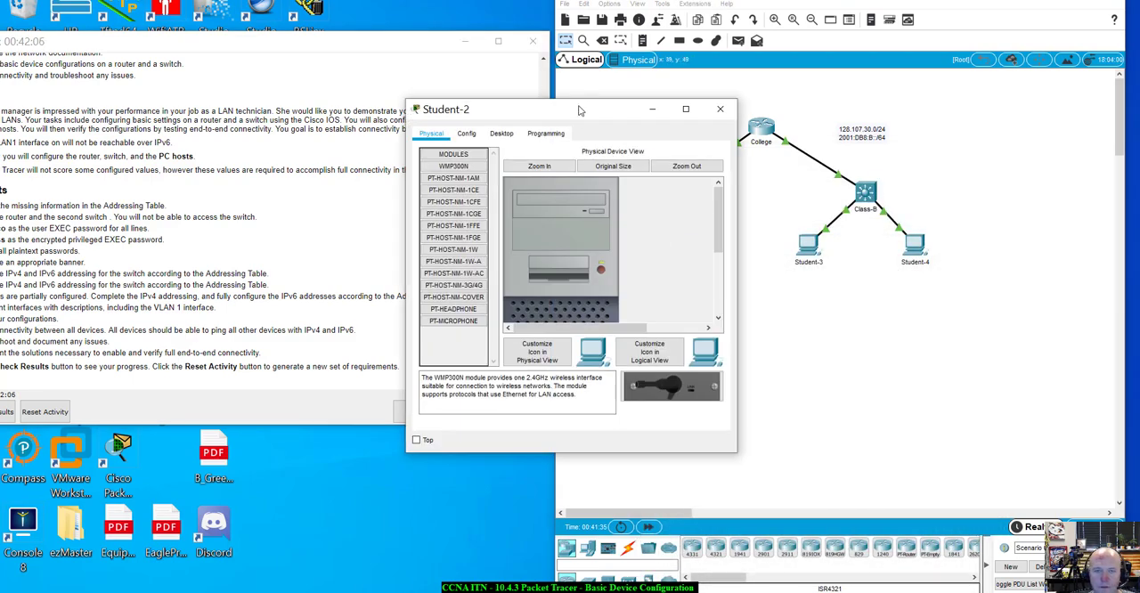
pyautogui.moveTo(579, 107); pyautogui.dragTo(874, 217)
pyautogui.click(799, 242)
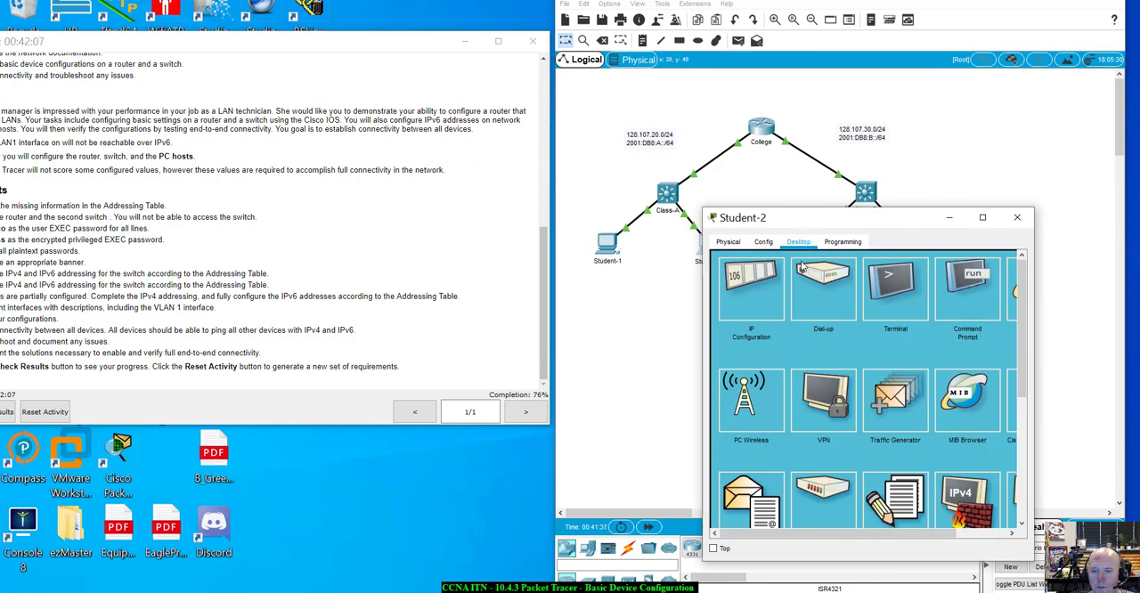
pyautogui.click(752, 289)
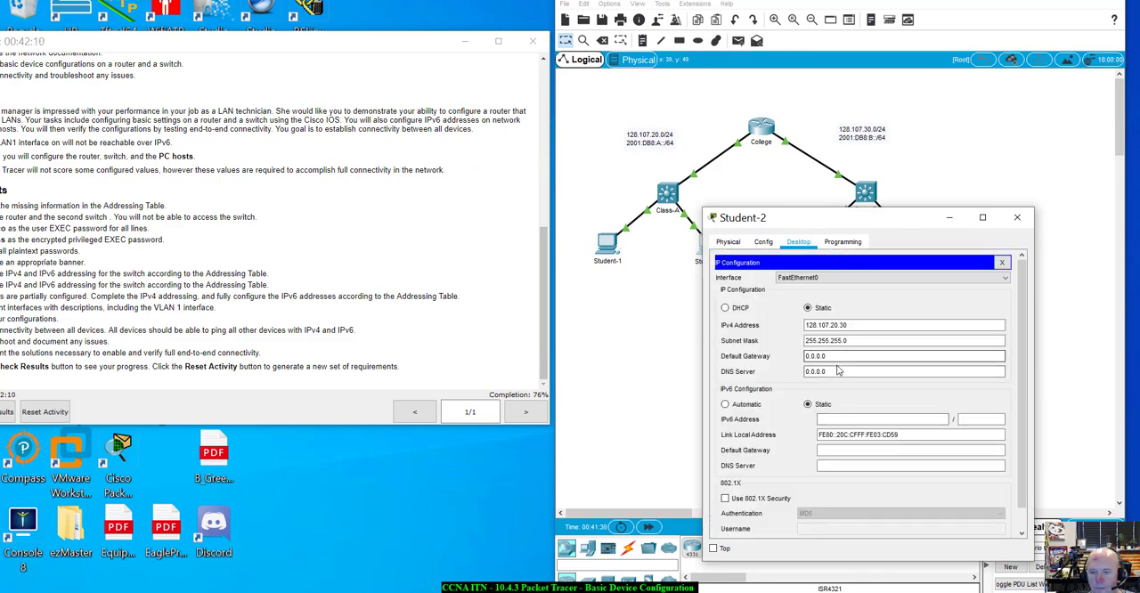
pyautogui.moveTo(843, 371); pyautogui.dragTo(789, 373)
pyautogui.write('12')
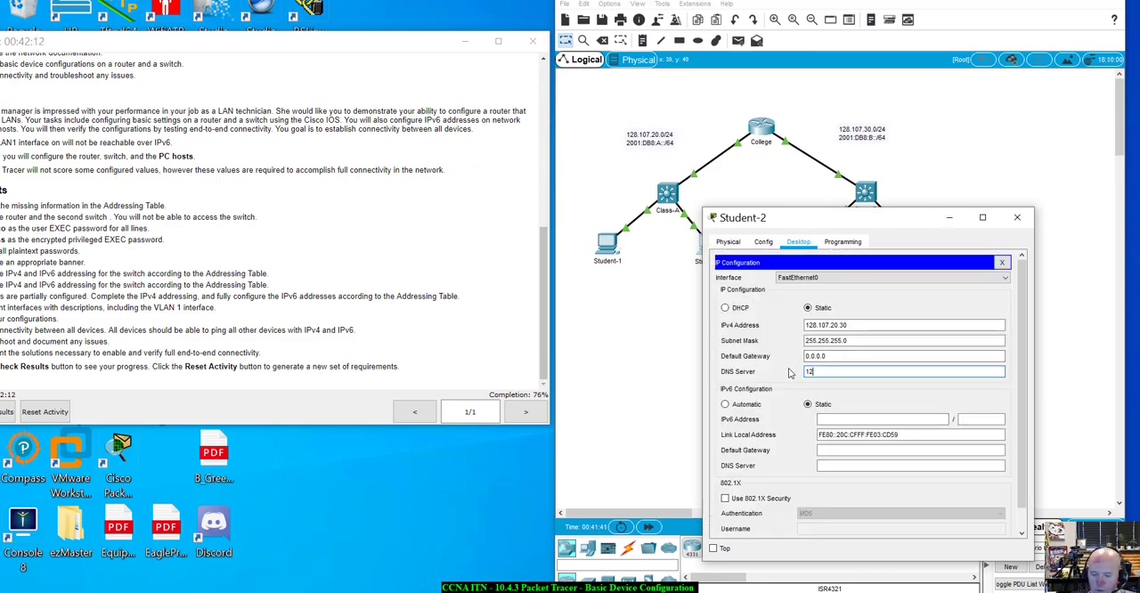
pyautogui.write('8.107.20.')
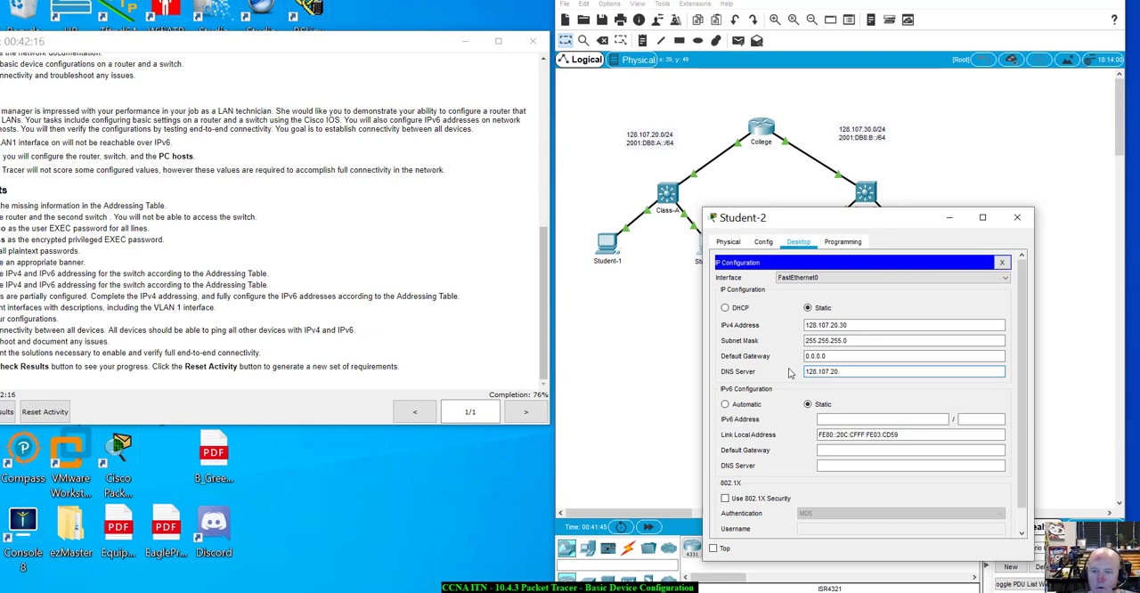
pyautogui.write('1')
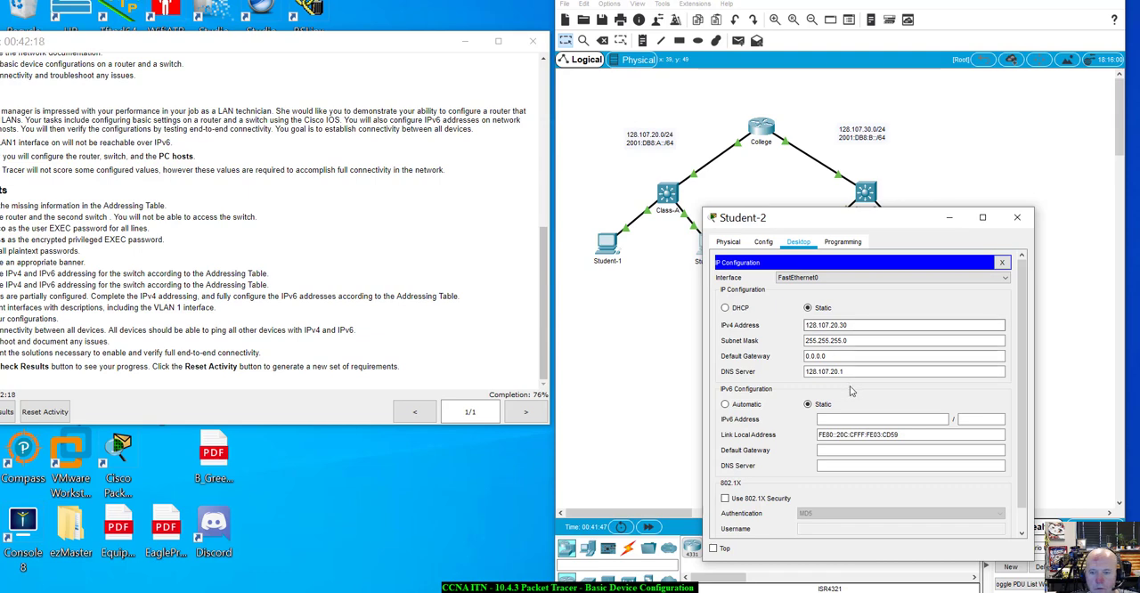
pyautogui.click(859, 357)
pyautogui.click(861, 373)
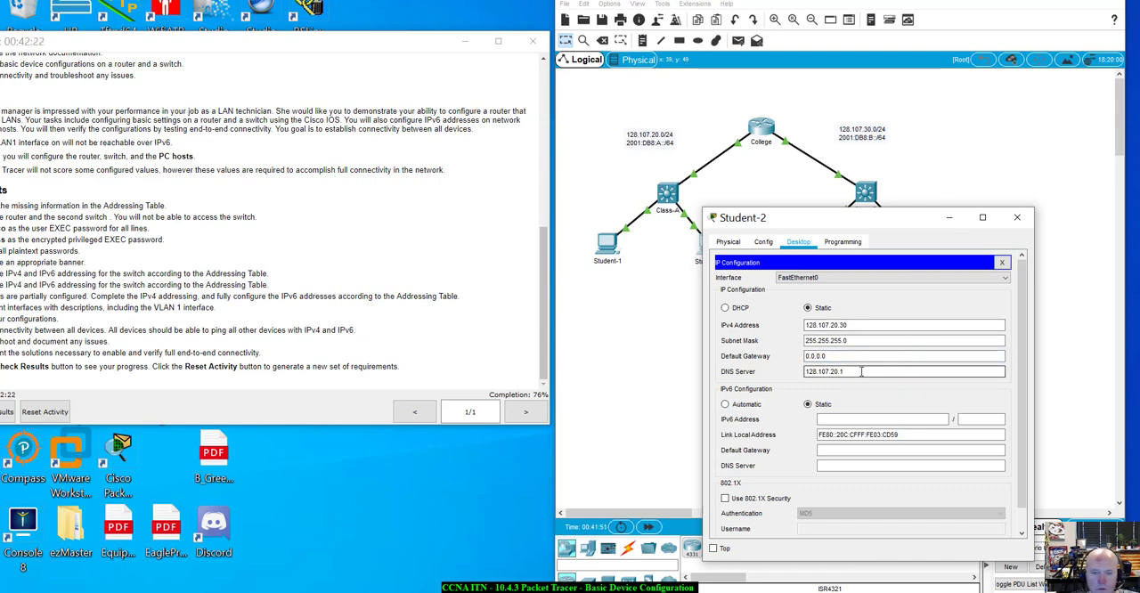
pyautogui.doubleClick(861, 373)
pyautogui.press('BackSpace')
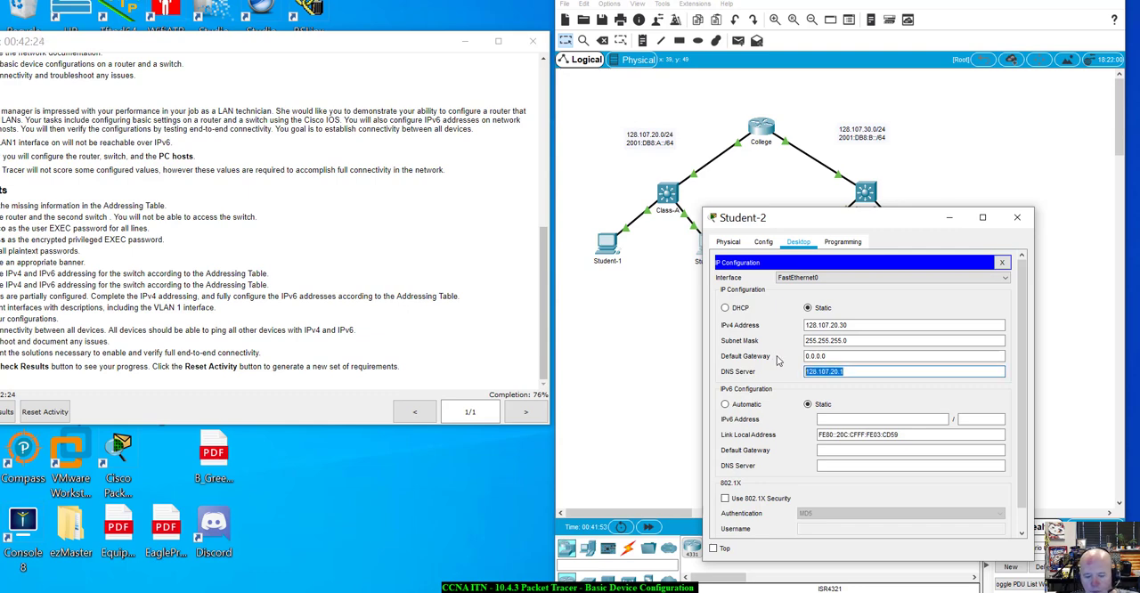
# Set Student-2's IPv4 default gateway to 128.107.20.1, switch its IPv6 configuration to Automatic and close its window
pyautogui.doubleClick(812, 357)
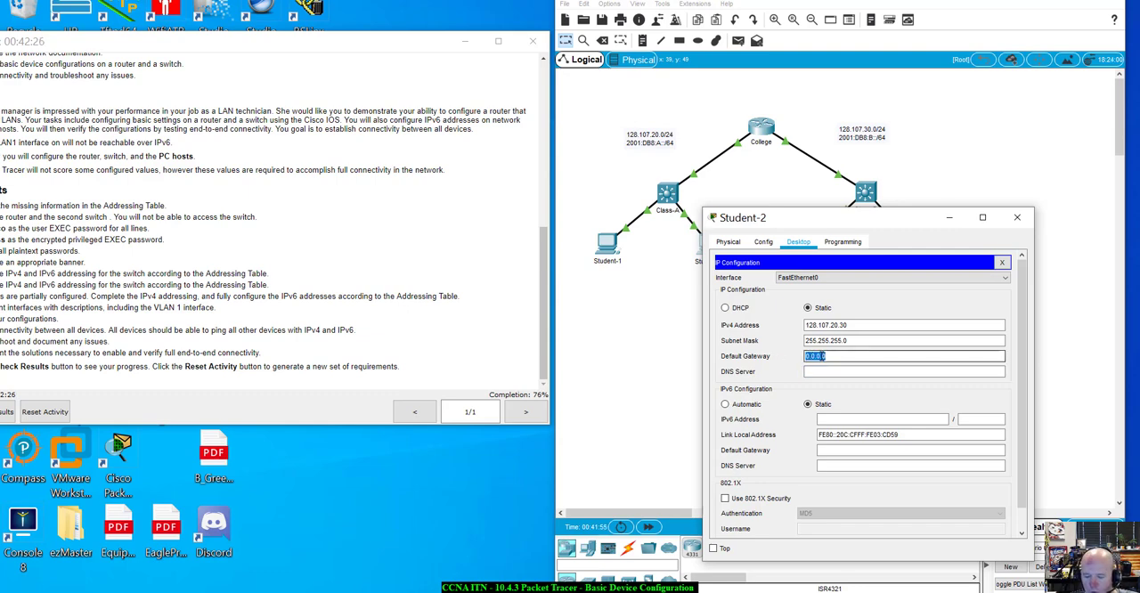
pyautogui.write('128.10')
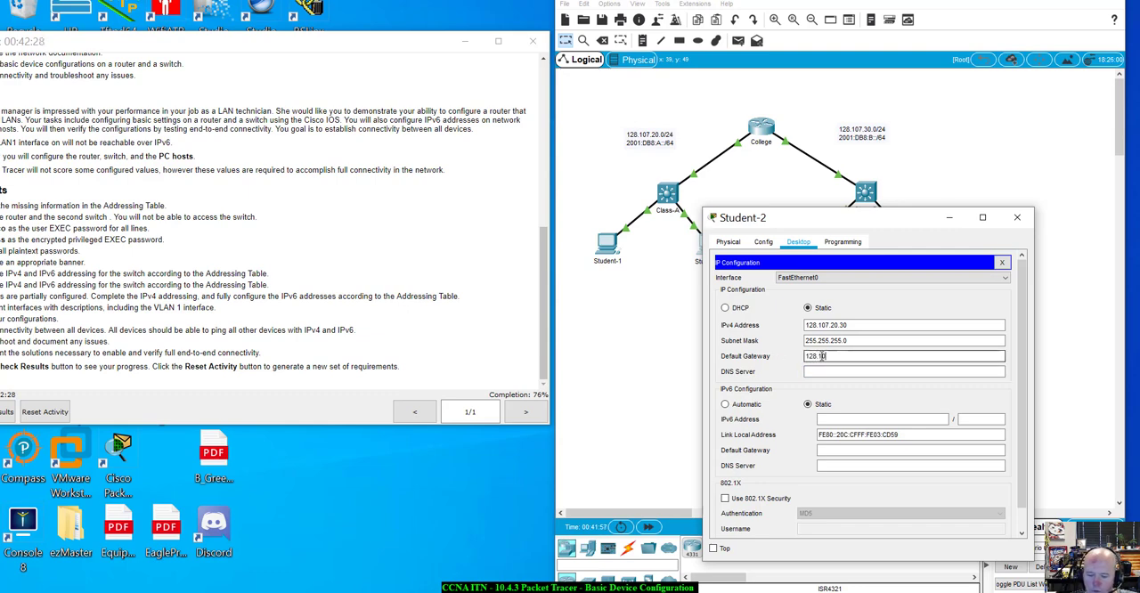
pyautogui.write('7.20.1')
pyautogui.press('Tab')
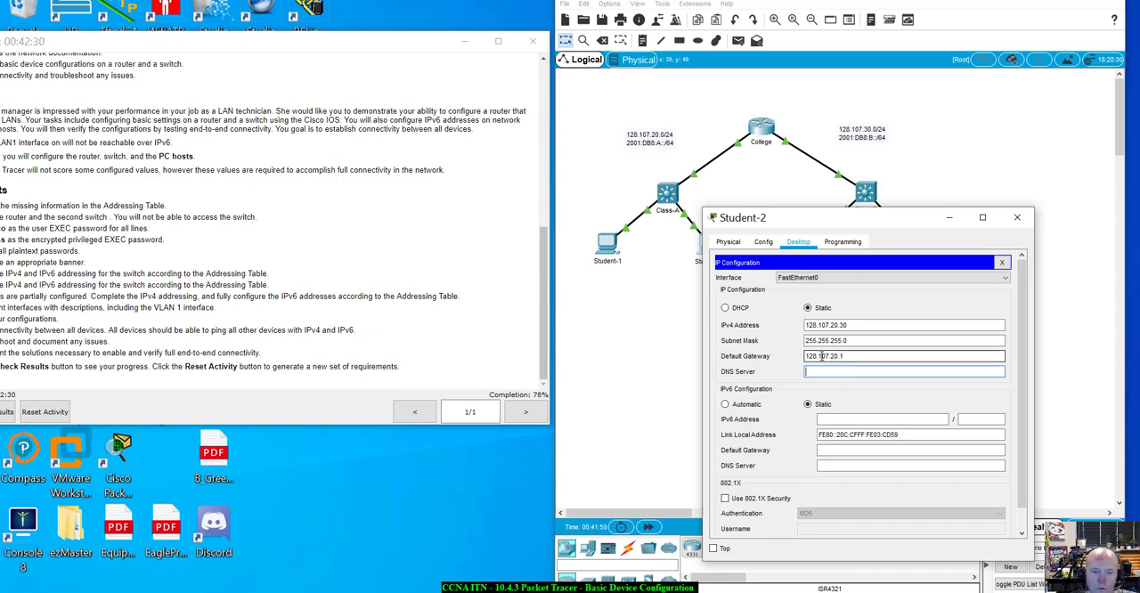
pyautogui.click(742, 407)
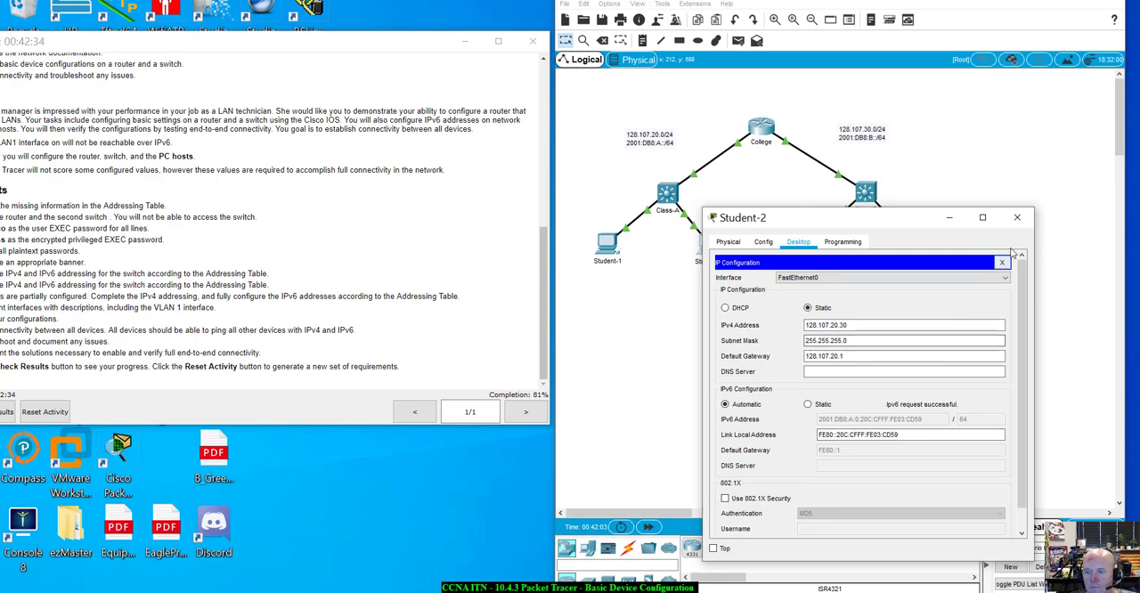
pyautogui.click(1017, 217)
# Open the IP configuration of the Student-3 PC and set its IPv4 default gateway to 128.107.30.1
pyautogui.click(804, 247)
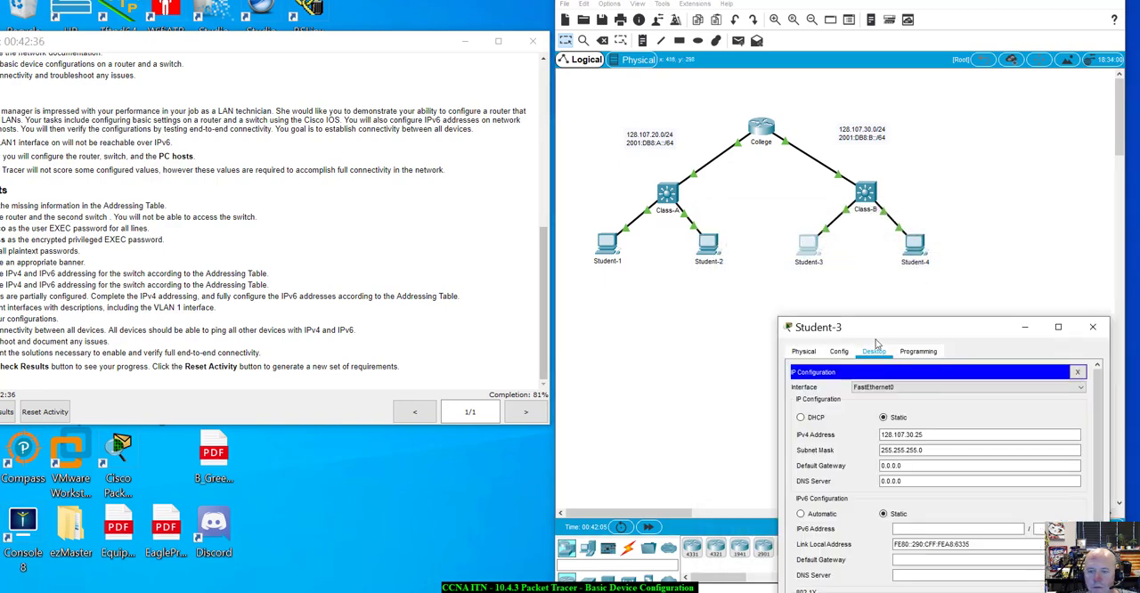
pyautogui.moveTo(911, 335); pyautogui.dragTo(792, 231)
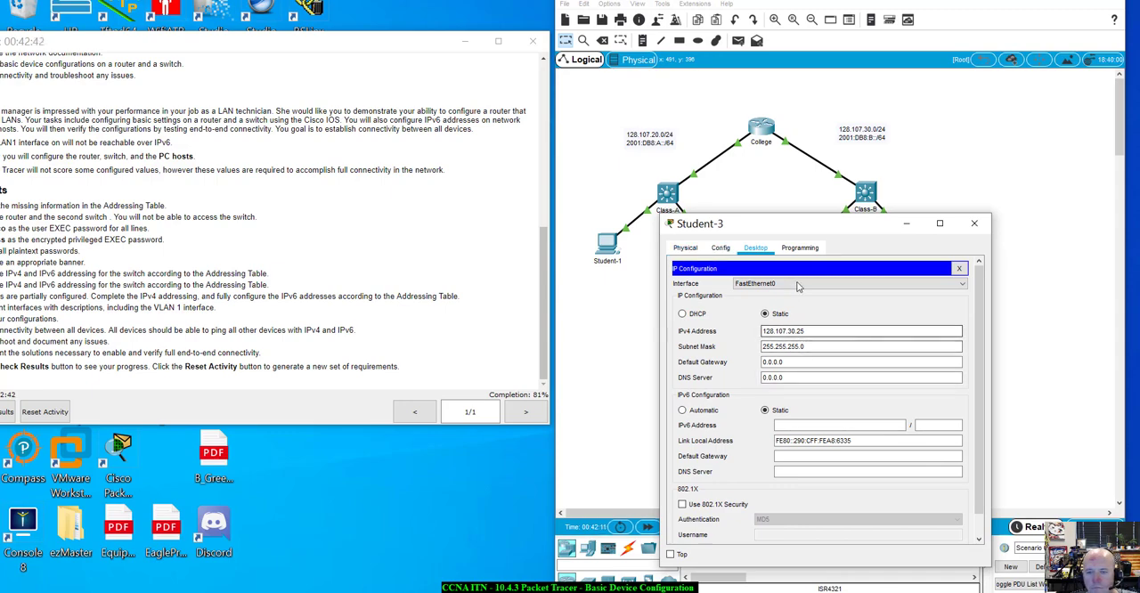
pyautogui.moveTo(792, 234); pyautogui.dragTo(754, 274)
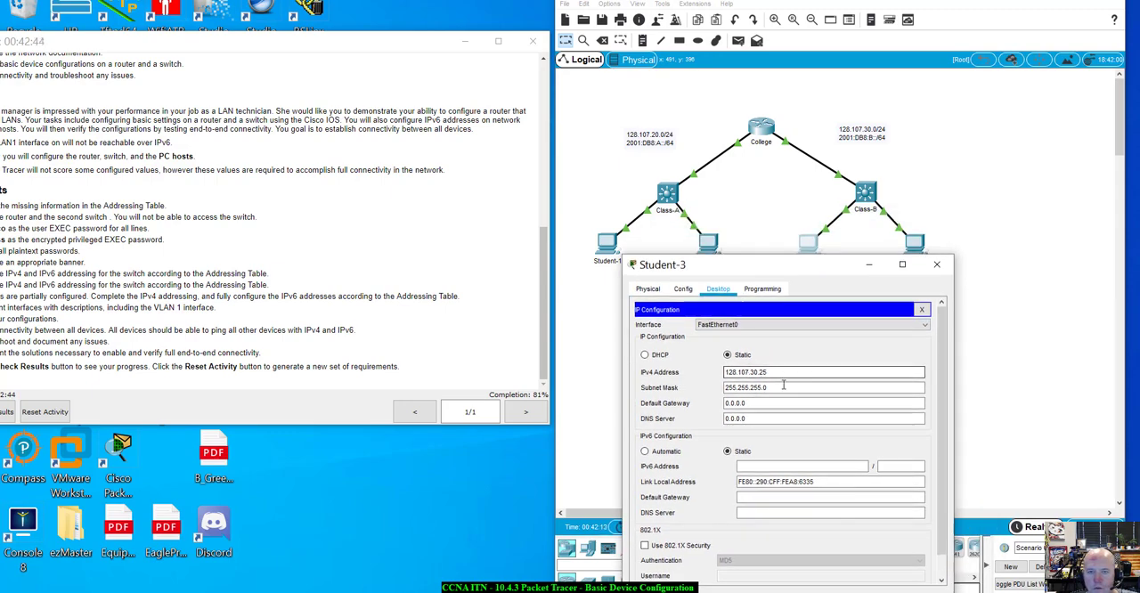
pyautogui.tripleClick(753, 404)
pyautogui.write('12')
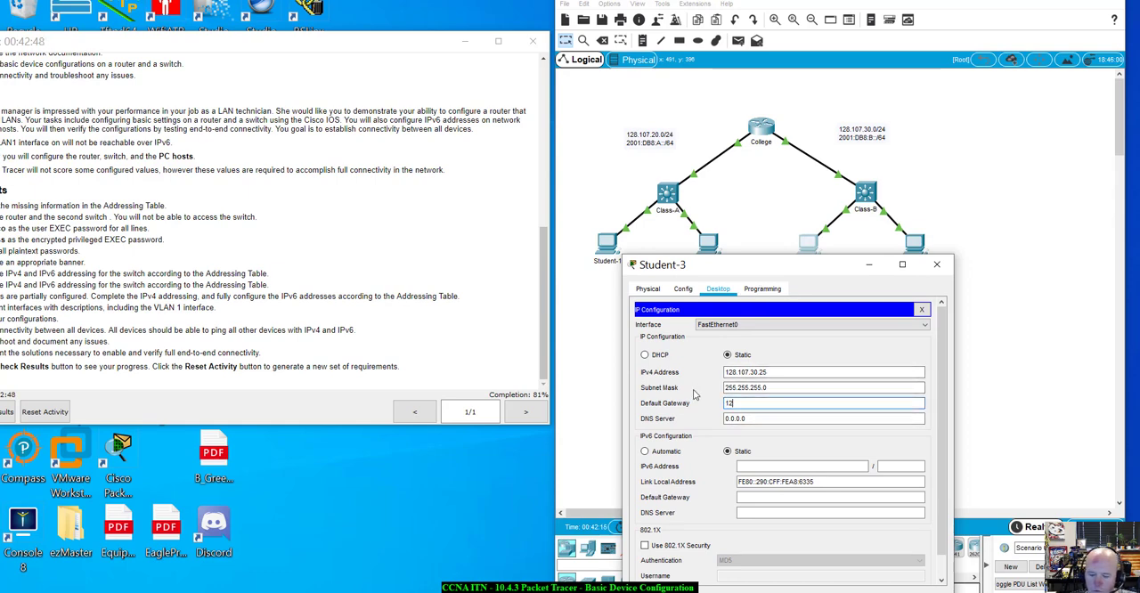
pyautogui.write('8.')
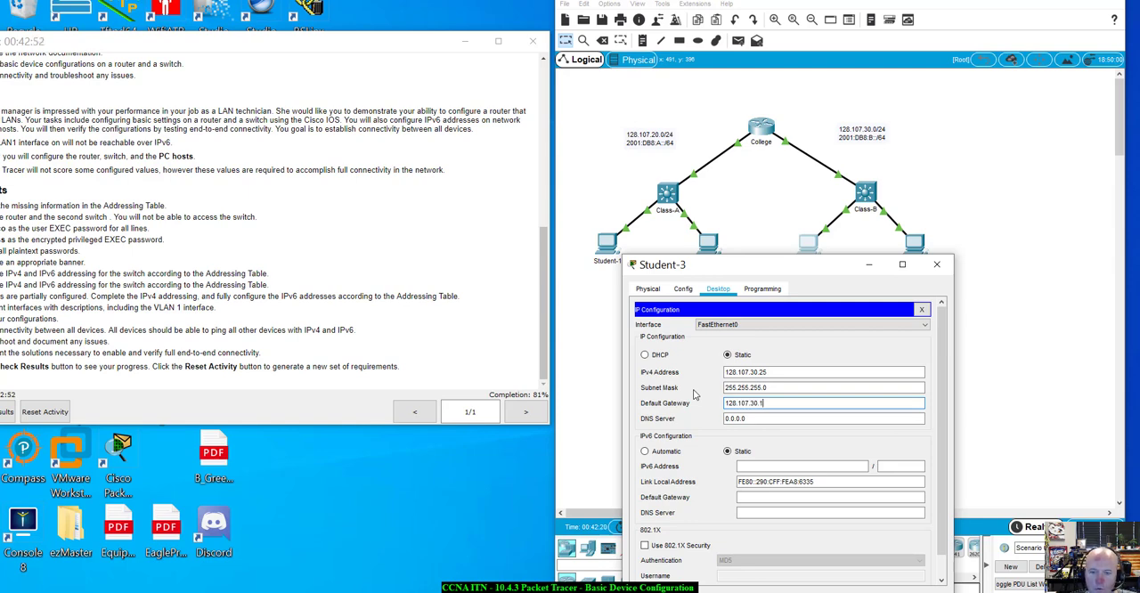
pyautogui.write('107.30.1')
pyautogui.press('Tab')
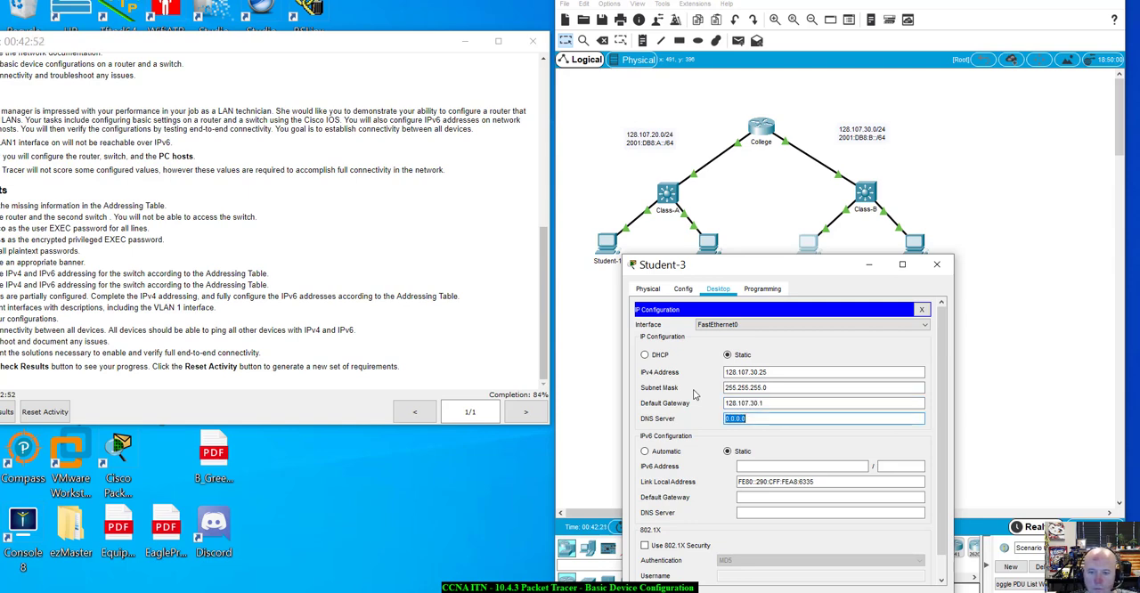
# Switch Student-3's IPv6 configuration to Automatic and close the PC's window
pyautogui.click(664, 451)
pyautogui.moveTo(784, 264); pyautogui.dragTo(808, 207)
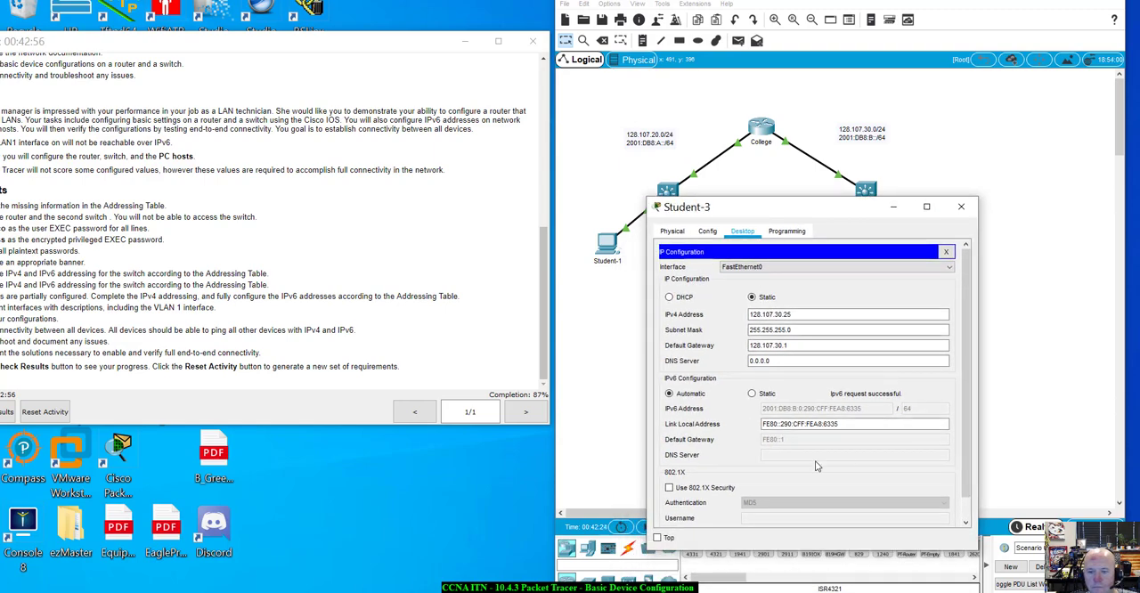
pyautogui.click(946, 251)
pyautogui.click(961, 208)
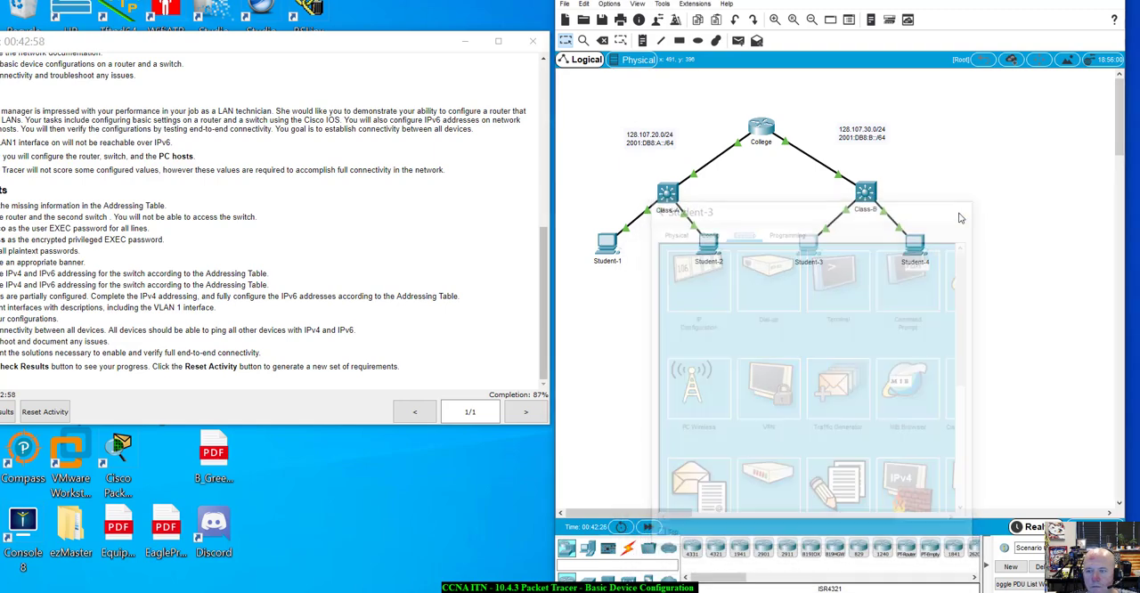
# Open the IP configuration of the Student-4 PC and place its window so all PCs in the topology stay accessible
pyautogui.click(915, 244)
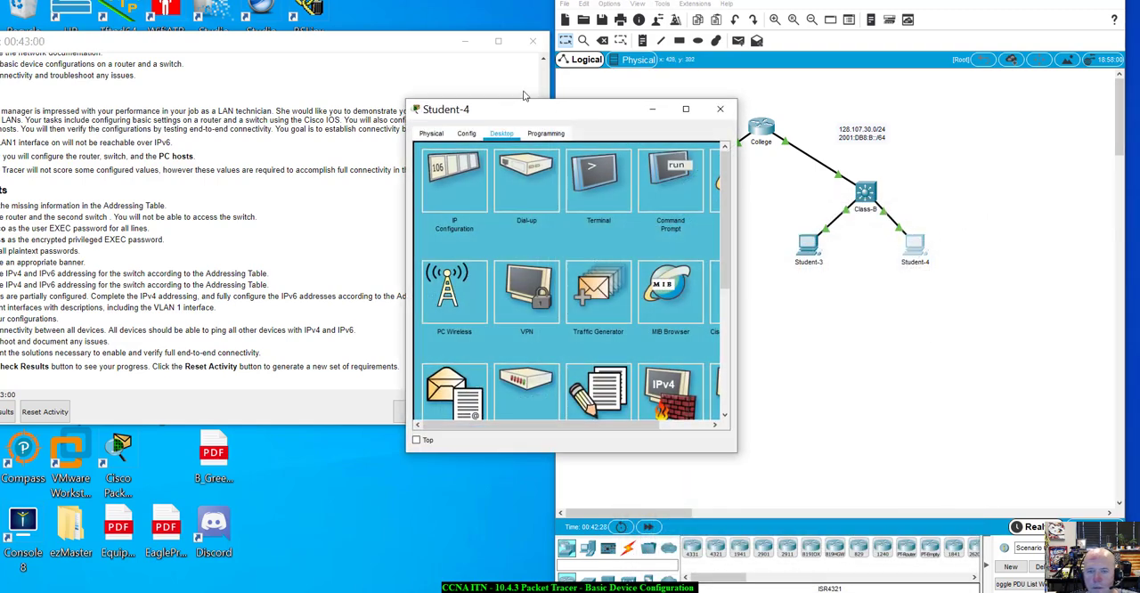
pyautogui.moveTo(588, 110); pyautogui.dragTo(851, 244)
pyautogui.click(717, 312)
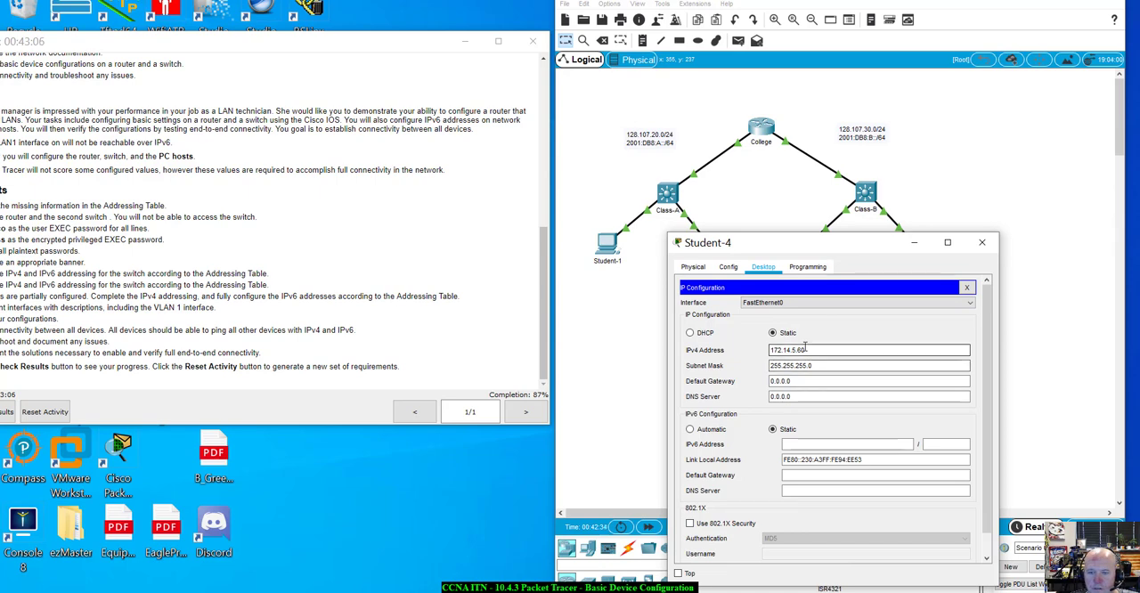
pyautogui.moveTo(771, 351); pyautogui.dragTo(814, 353)
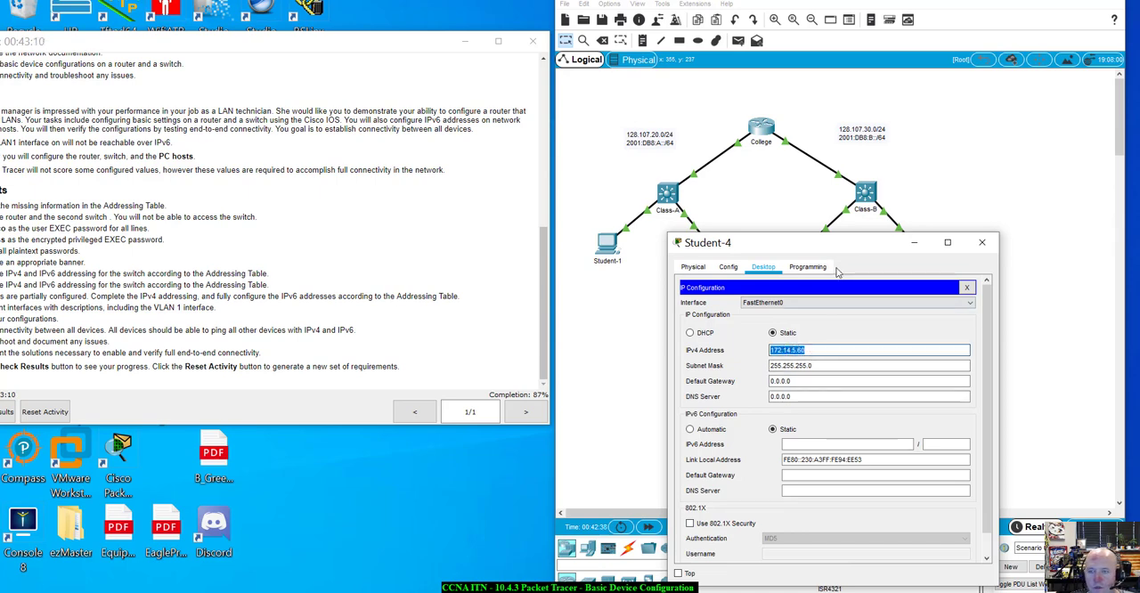
pyautogui.moveTo(850, 248); pyautogui.dragTo(785, 295)
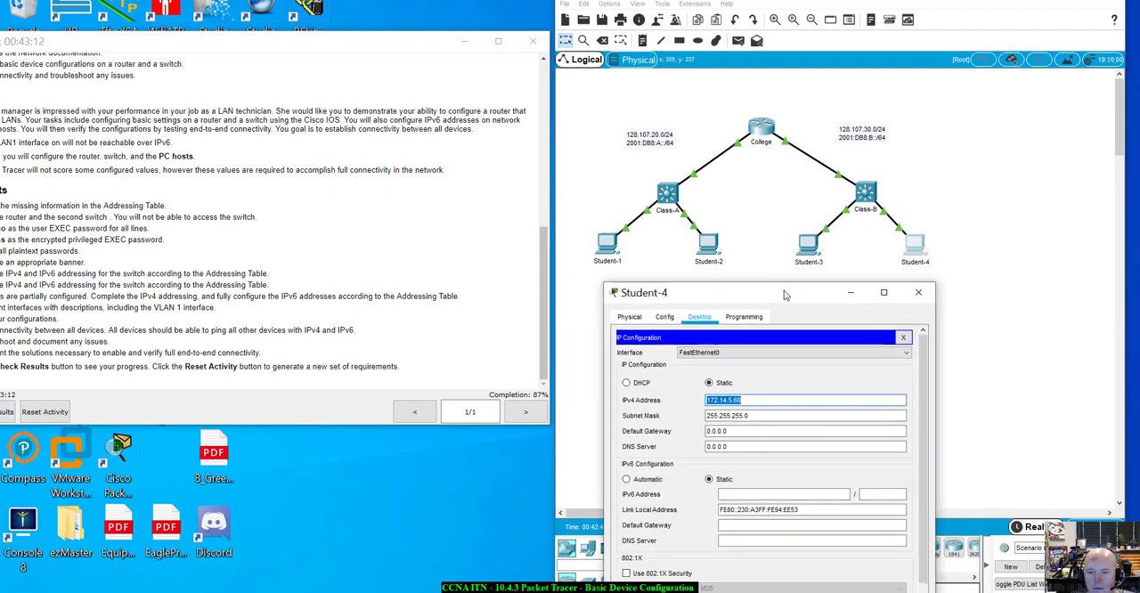
# Review the IPv4 addressing of the Student-1, Student-2 and Student-3 PCs and close each window
pyautogui.click(607, 247)
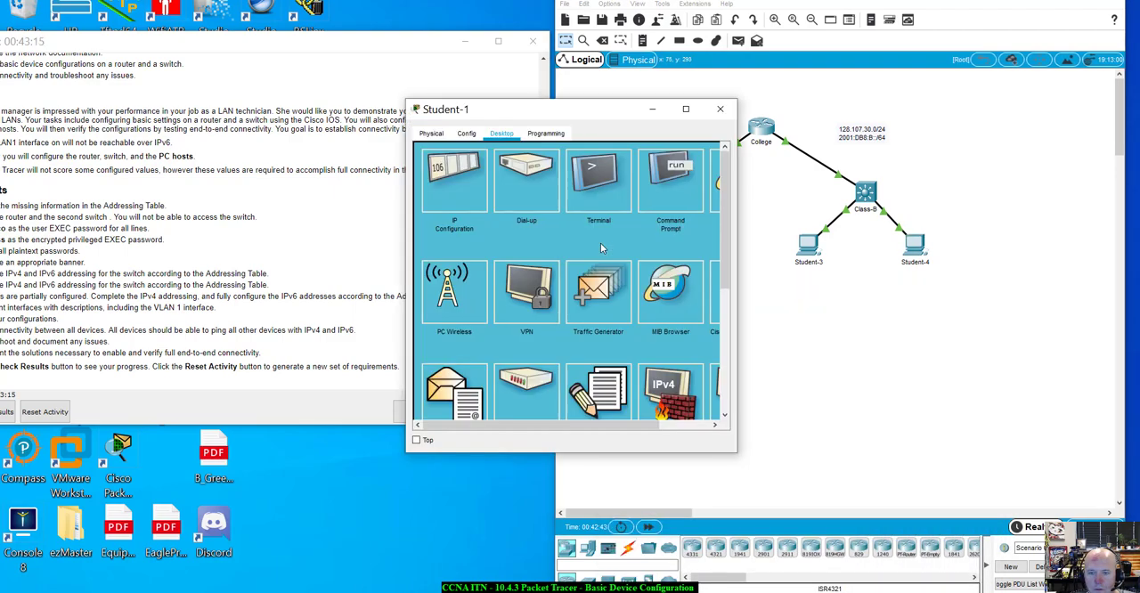
pyautogui.click(472, 169)
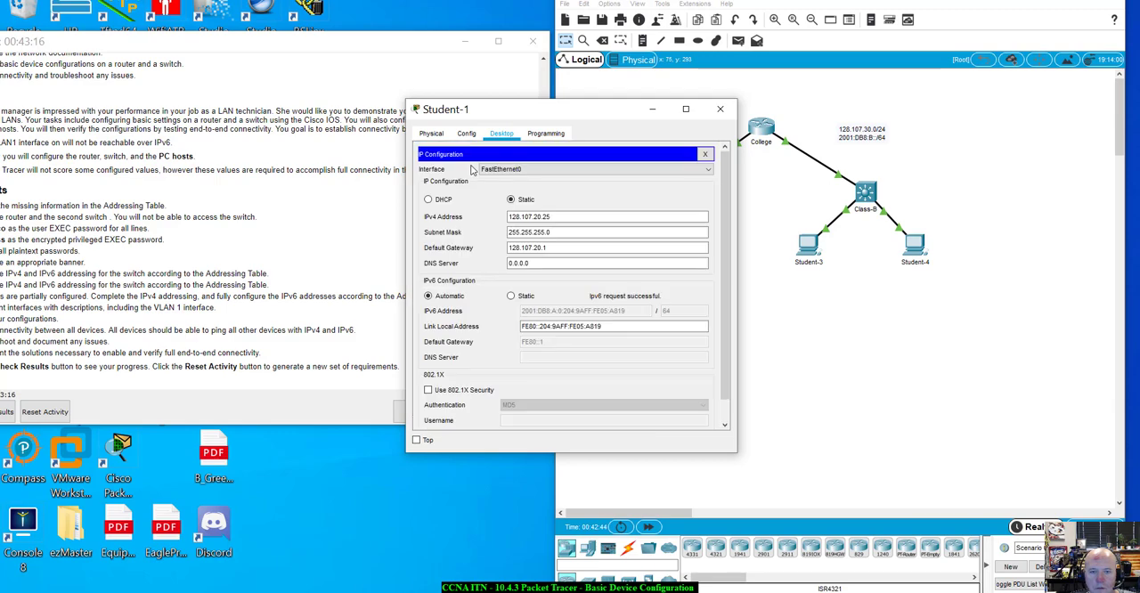
pyautogui.click(720, 108)
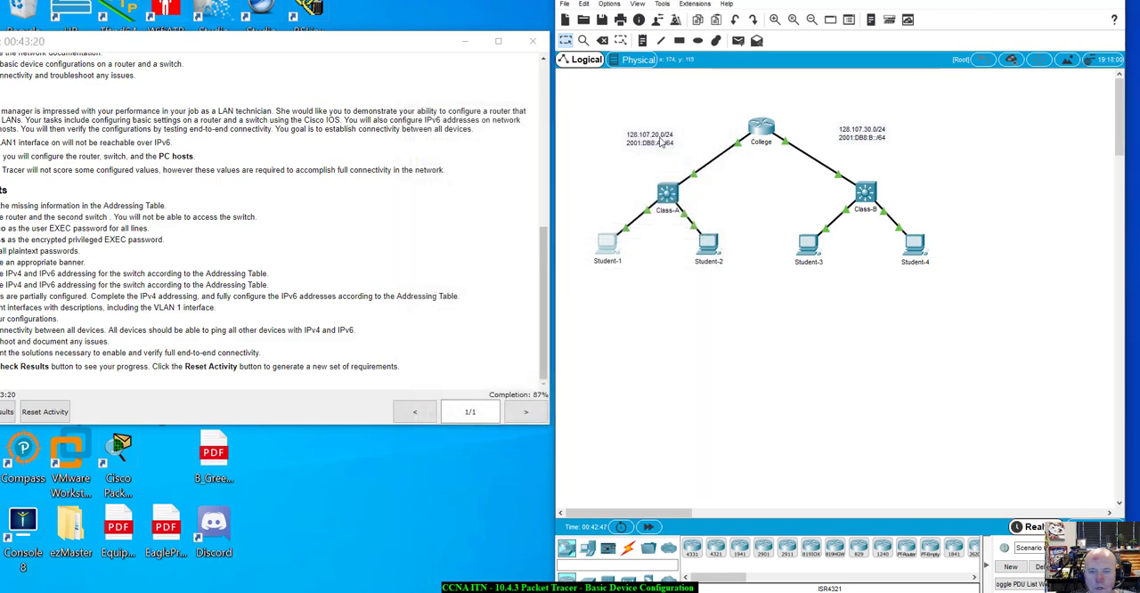
pyautogui.click(708, 245)
pyautogui.click(449, 171)
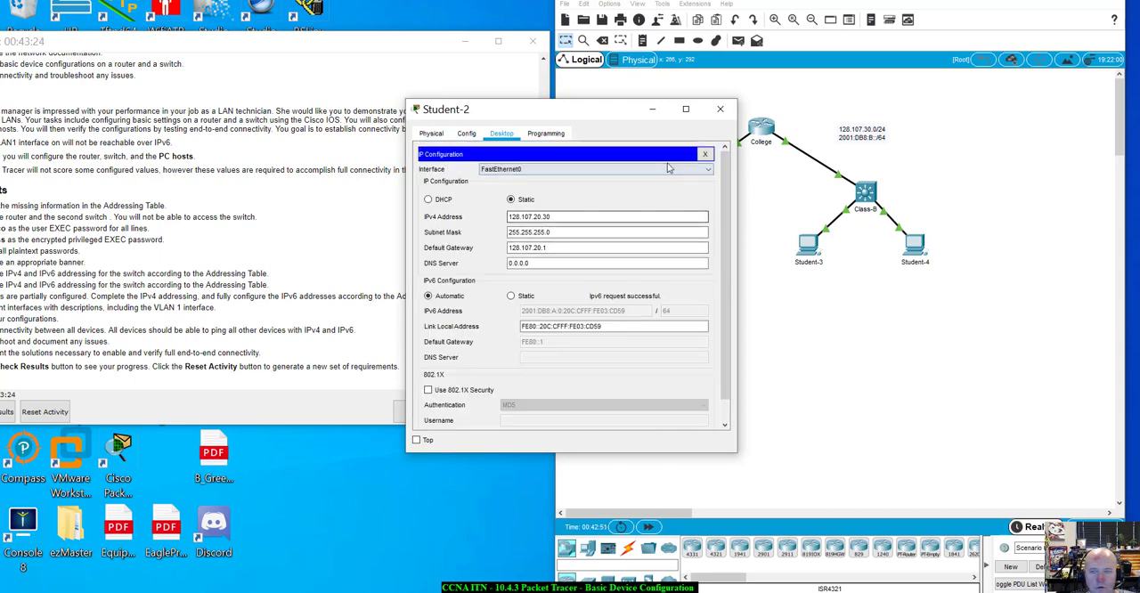
pyautogui.click(720, 109)
pyautogui.click(808, 245)
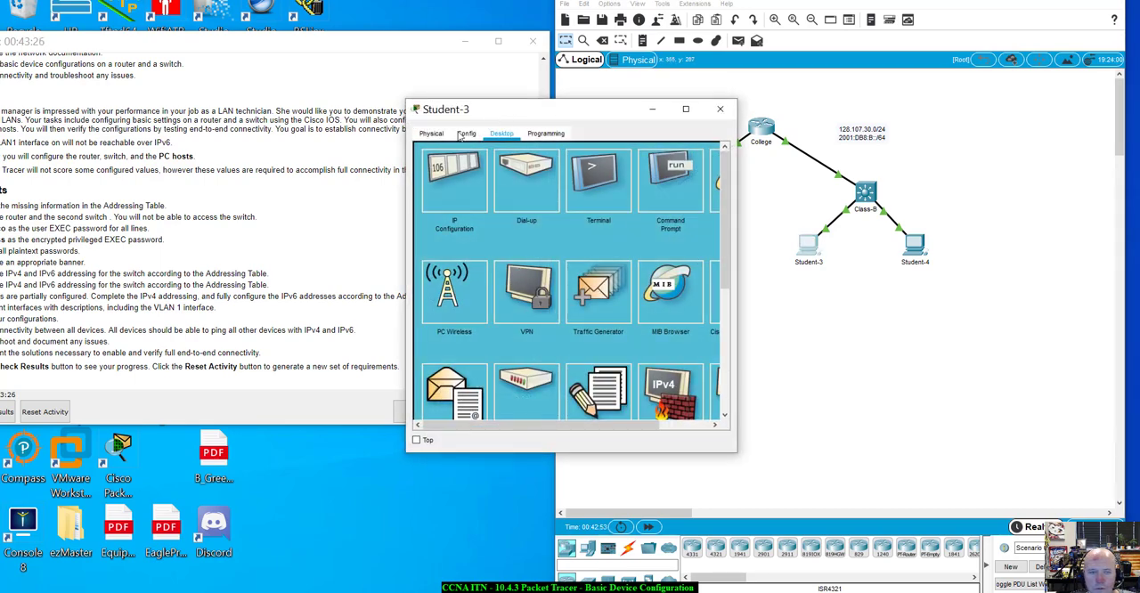
pyautogui.click(451, 172)
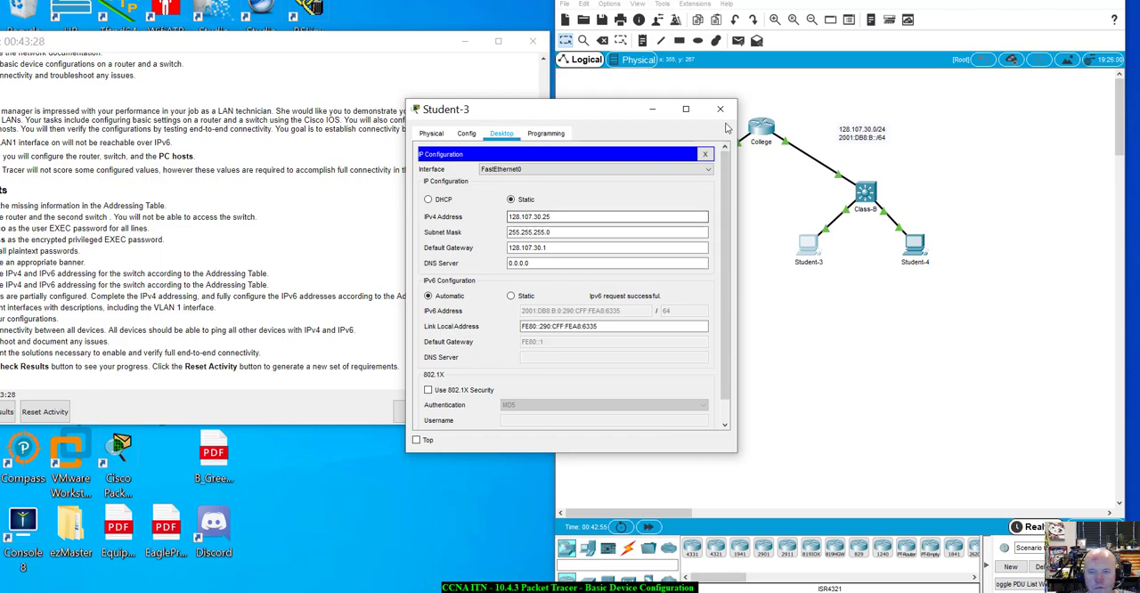
pyautogui.moveTo(621, 114); pyautogui.dragTo(600, 125)
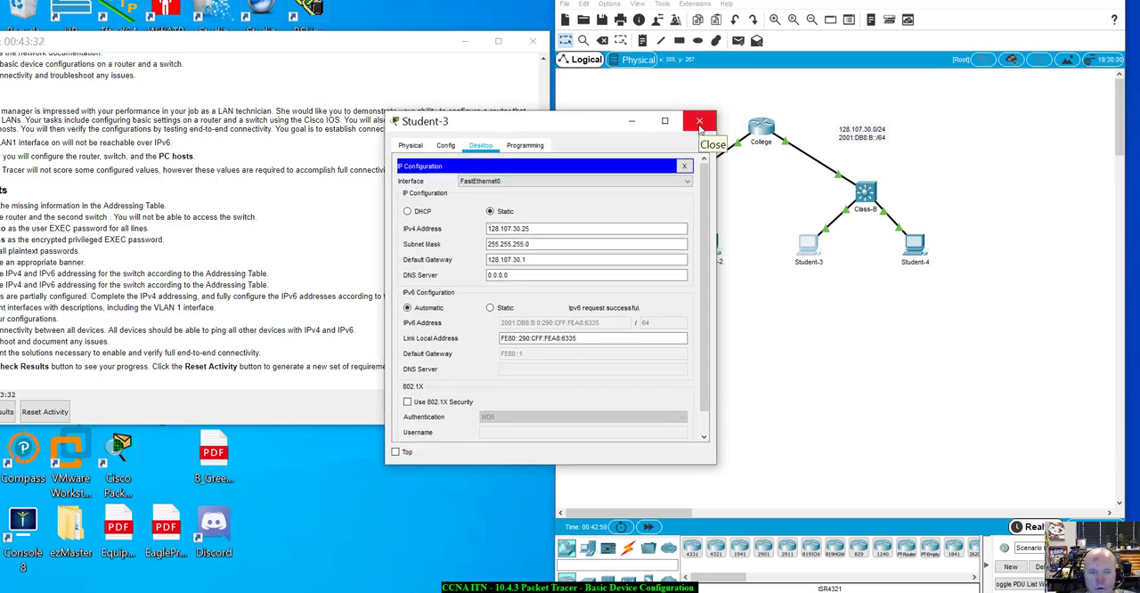
pyautogui.click(699, 122)
# Return to the Student-4 PC and set its IPv4 address to 128.107.30.30
pyautogui.click(914, 243)
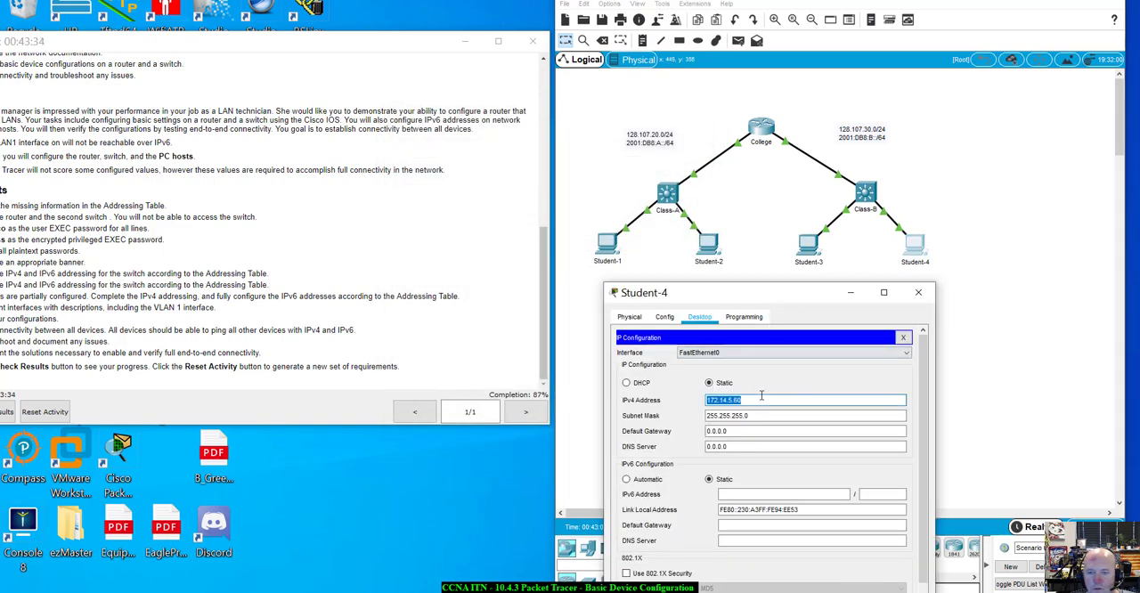
pyautogui.doubleClick(759, 398)
pyautogui.write('128.1')
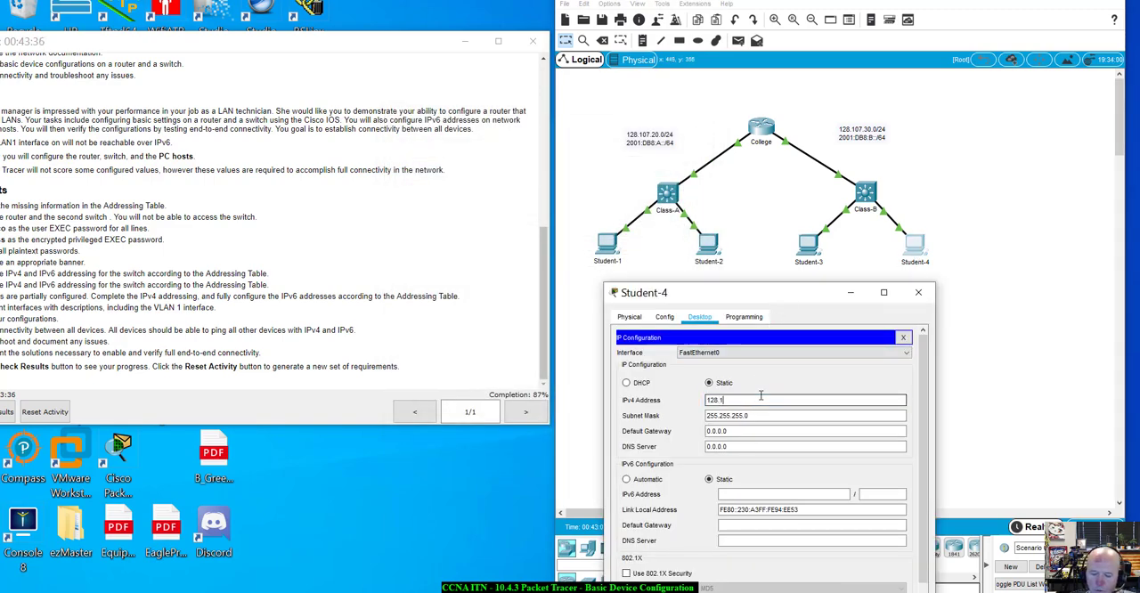
pyautogui.write('07.30.30')
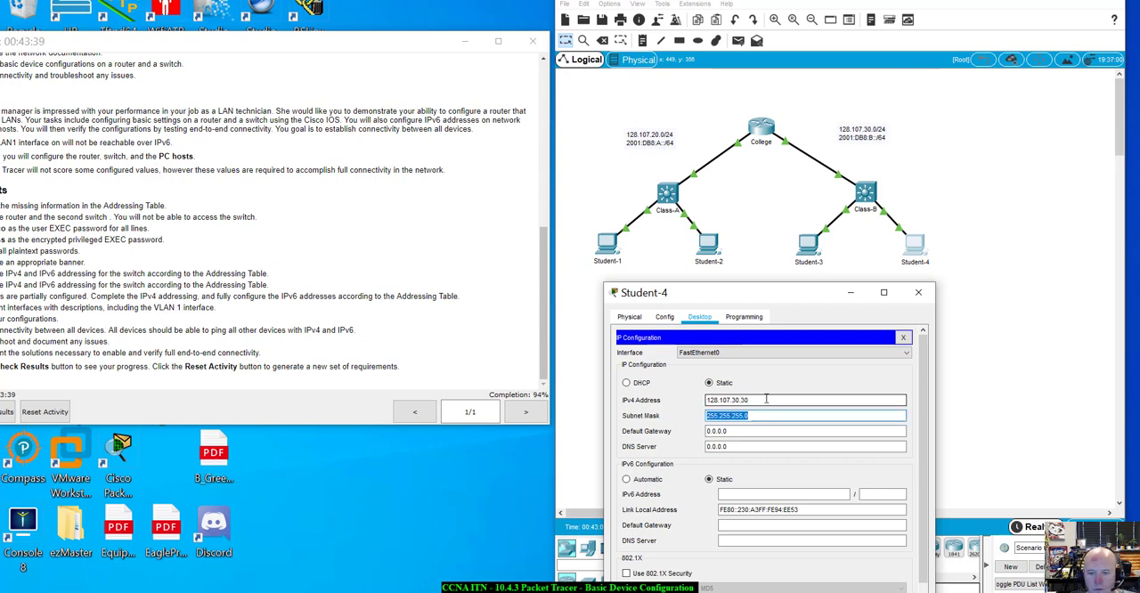
pyautogui.press('Tab')
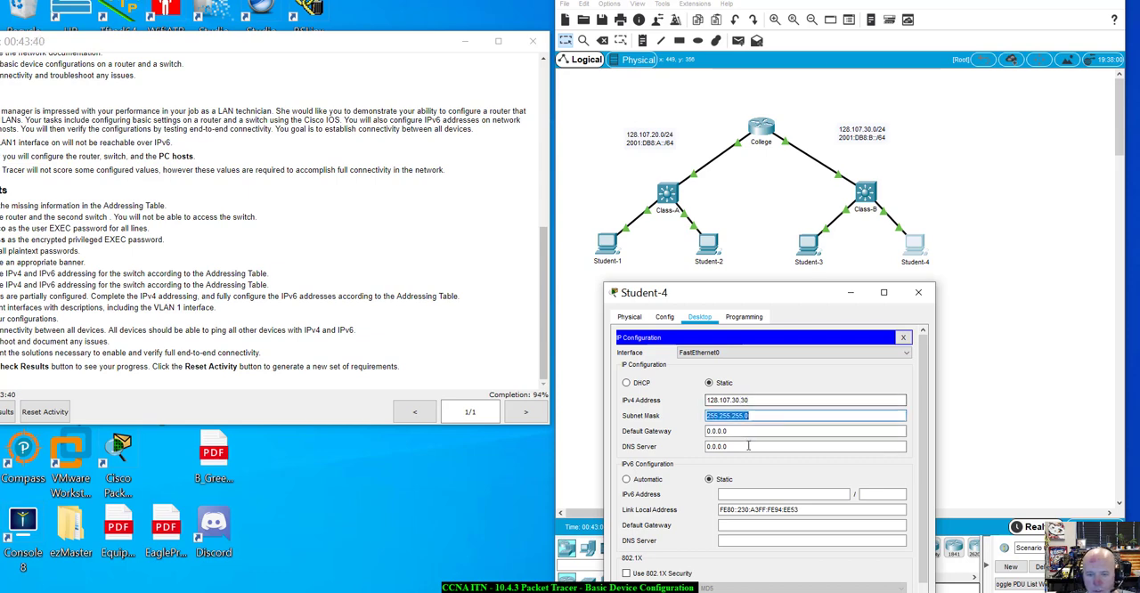
# Set Student-4's IPv4 default gateway to 128.107.30.1 and switch its IPv6 configuration to Automatic
pyautogui.press('Tab')
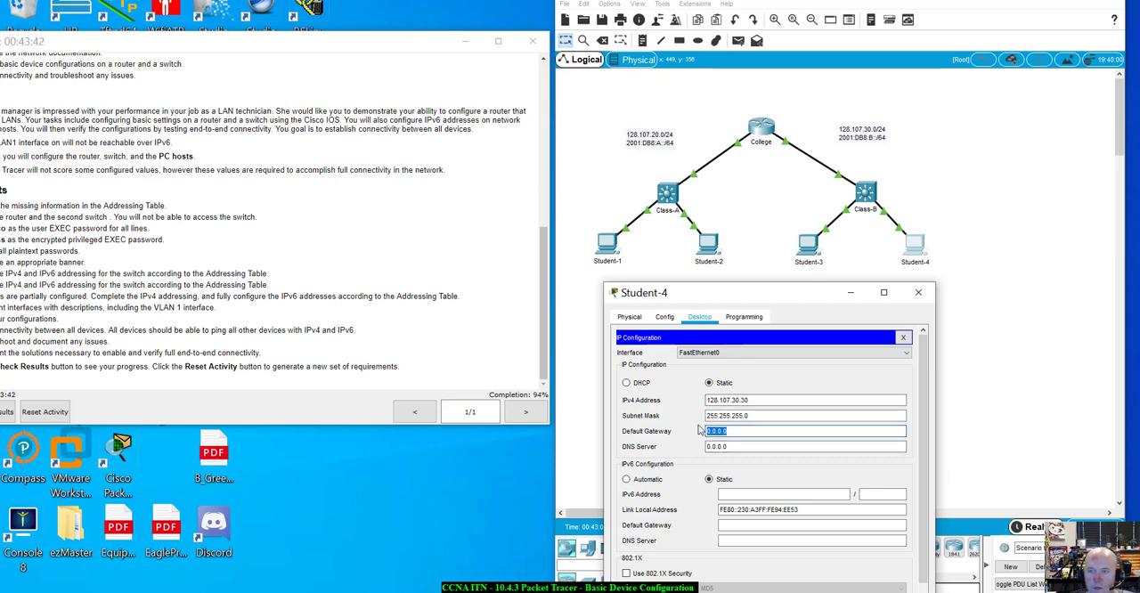
pyautogui.write('128.107.30.1')
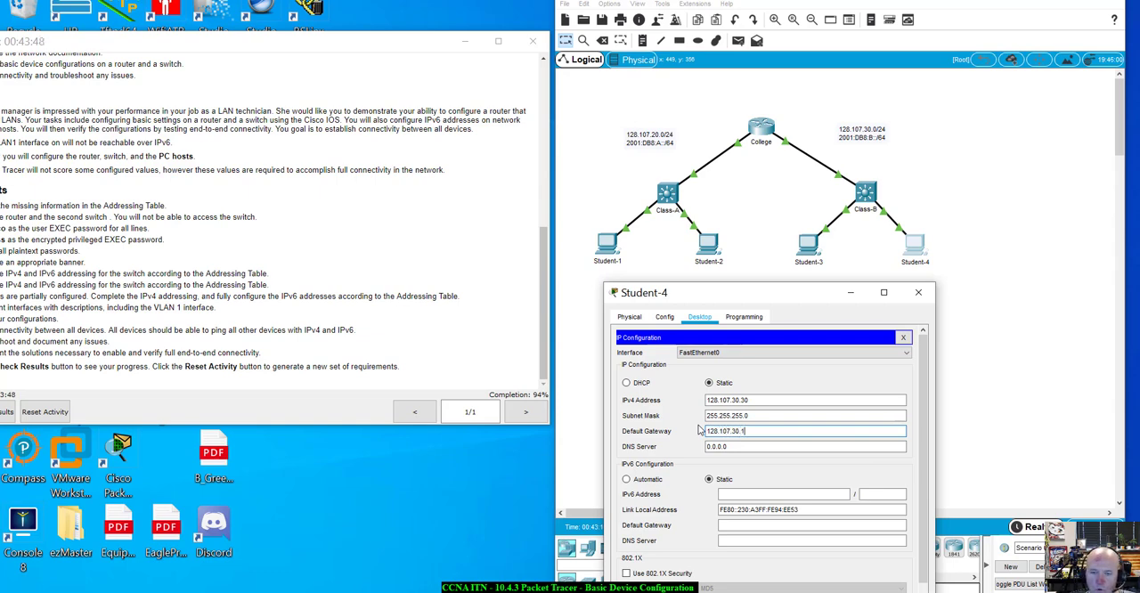
pyautogui.press('Tab')
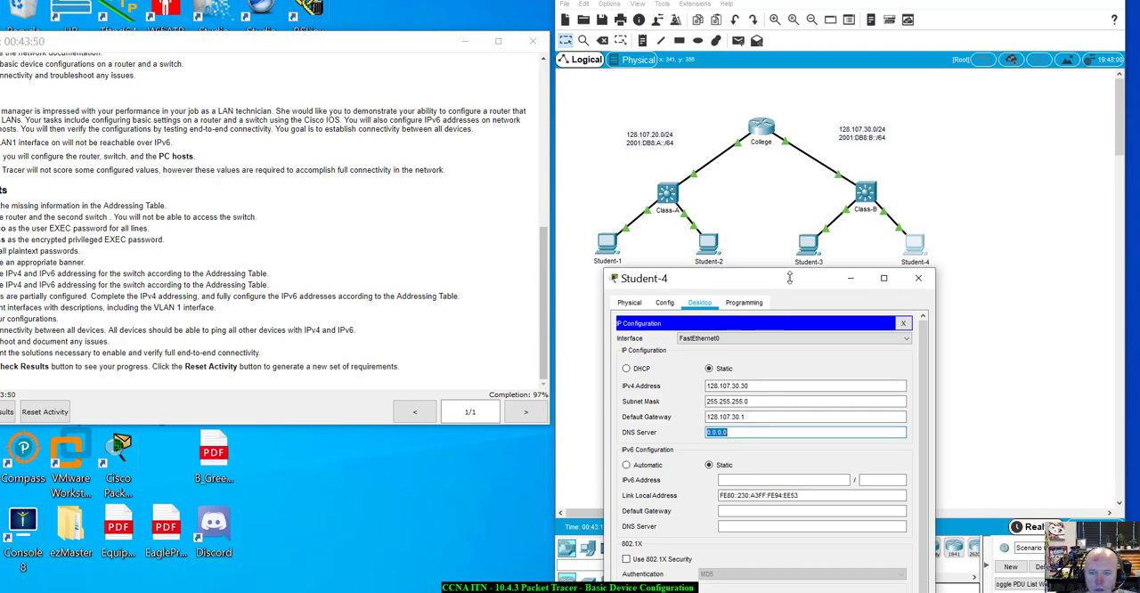
pyautogui.moveTo(775, 292); pyautogui.dragTo(862, 168)
pyautogui.click(703, 404)
# Arrange the activity instructions and the network topology window side by side across the screen
pyautogui.moveTo(186, 44); pyautogui.dragTo(1, 45)
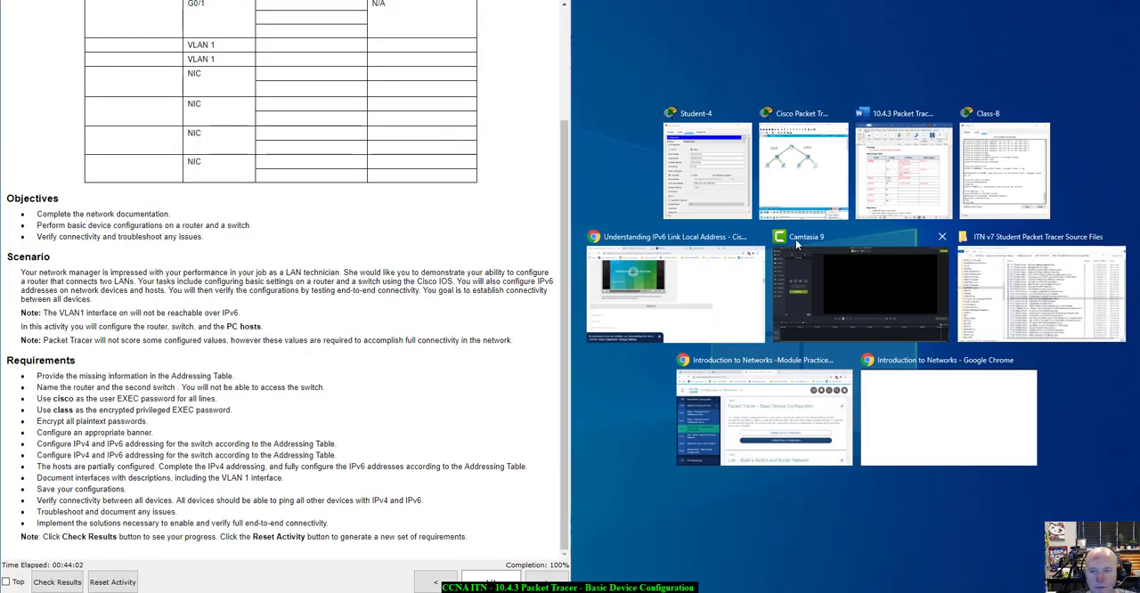
pyautogui.click(832, 194)
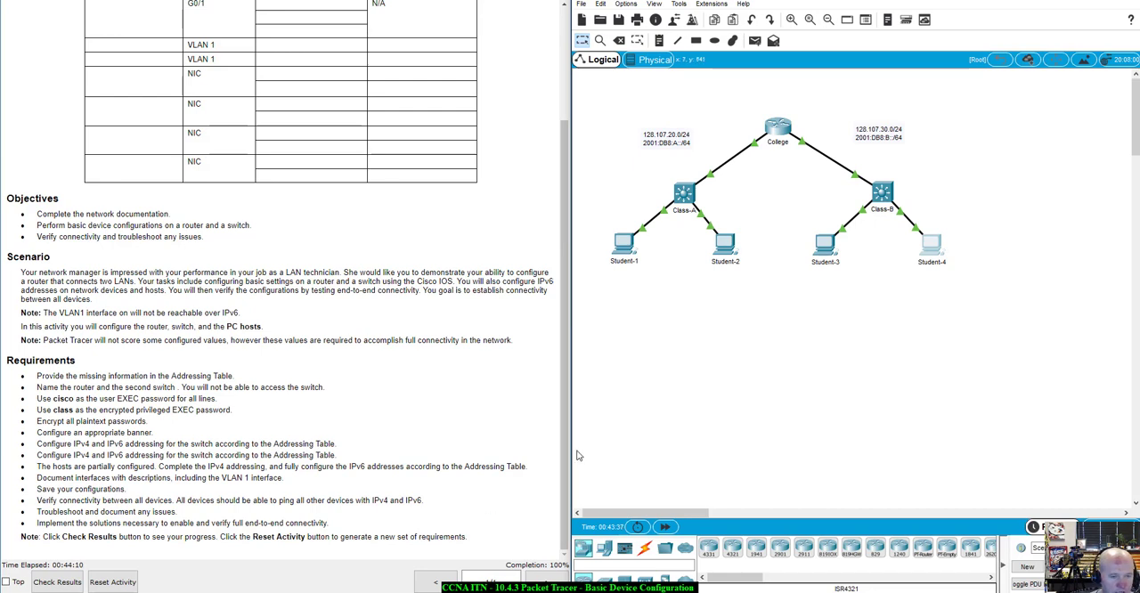
# Review the IPv4 and IPv6 addressing of the Student-1 and Student-3 PCs, closing each window
pyautogui.click(626, 249)
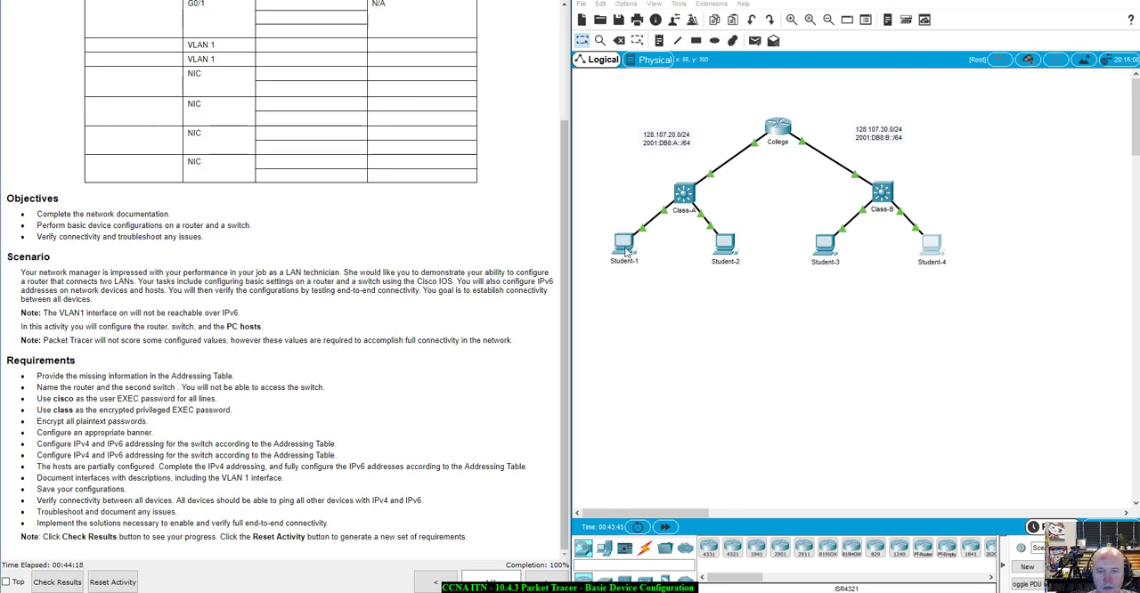
pyautogui.moveTo(593, 122); pyautogui.dragTo(780, 106)
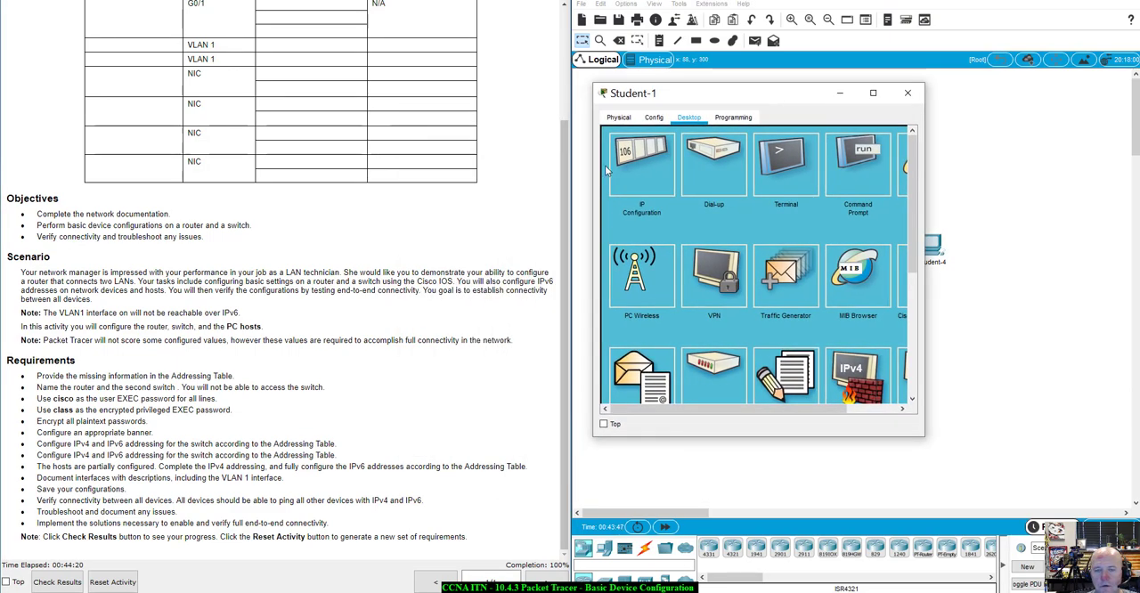
pyautogui.click(642, 169)
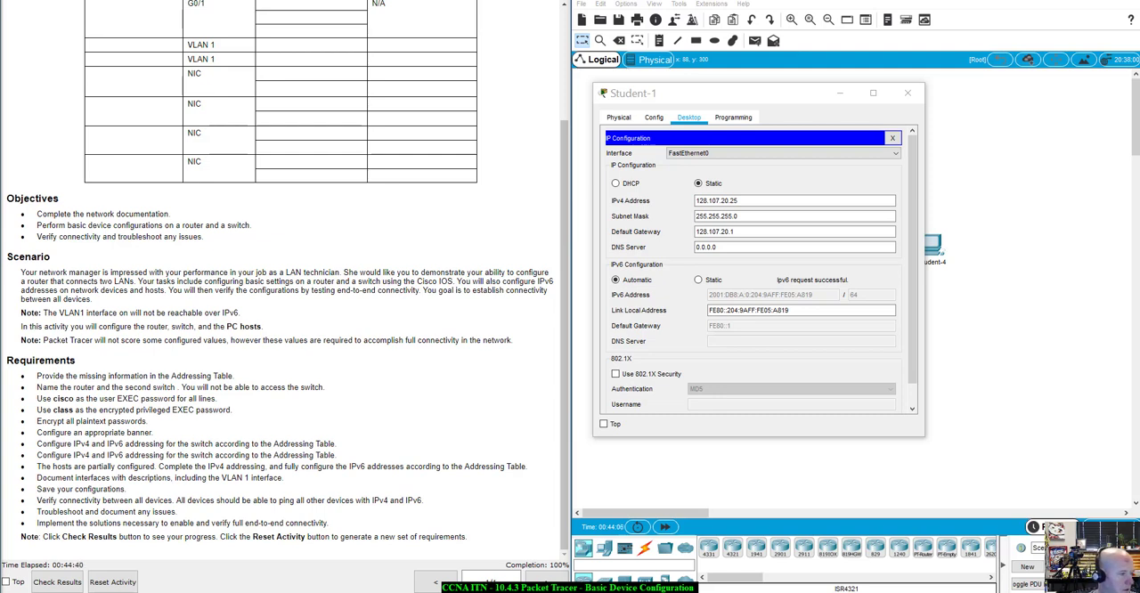
pyautogui.click(908, 93)
pyautogui.click(826, 245)
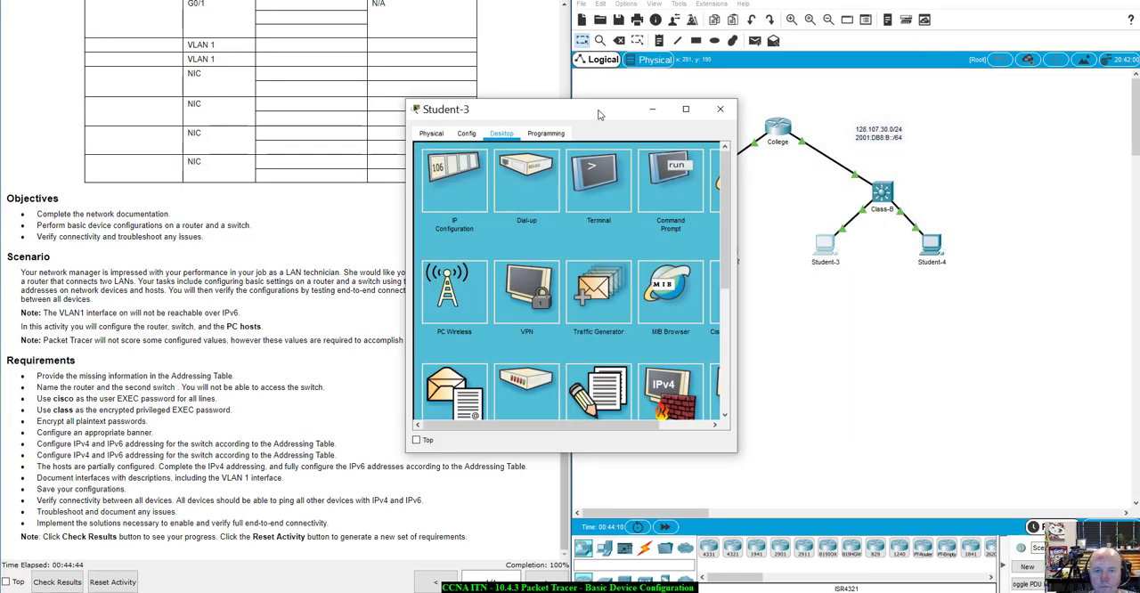
pyautogui.moveTo(499, 102); pyautogui.dragTo(660, 92)
pyautogui.click(615, 162)
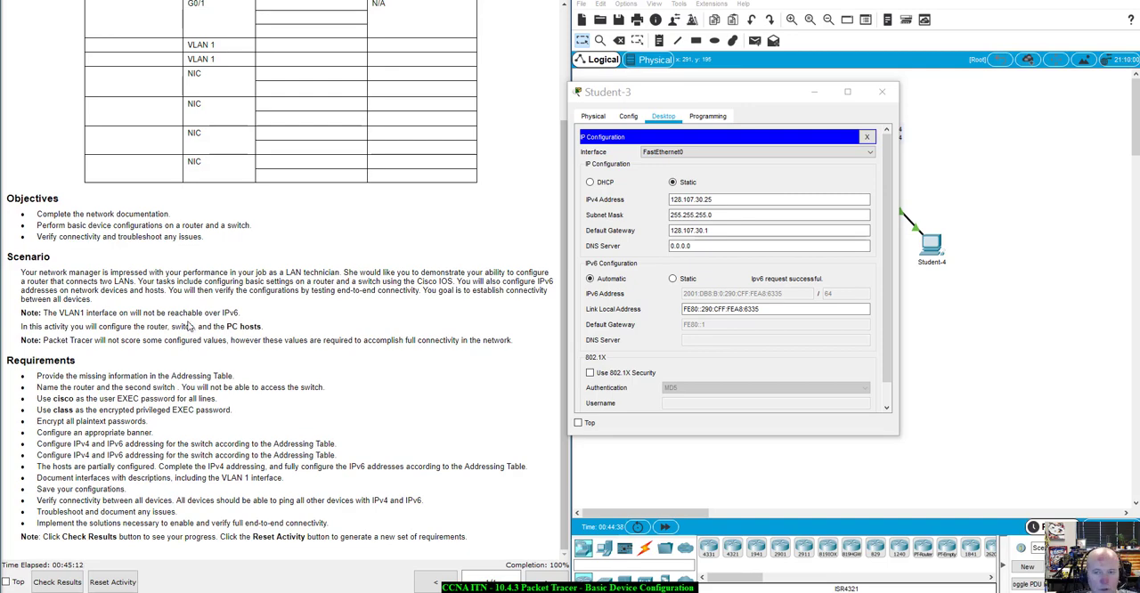
pyautogui.click(882, 92)
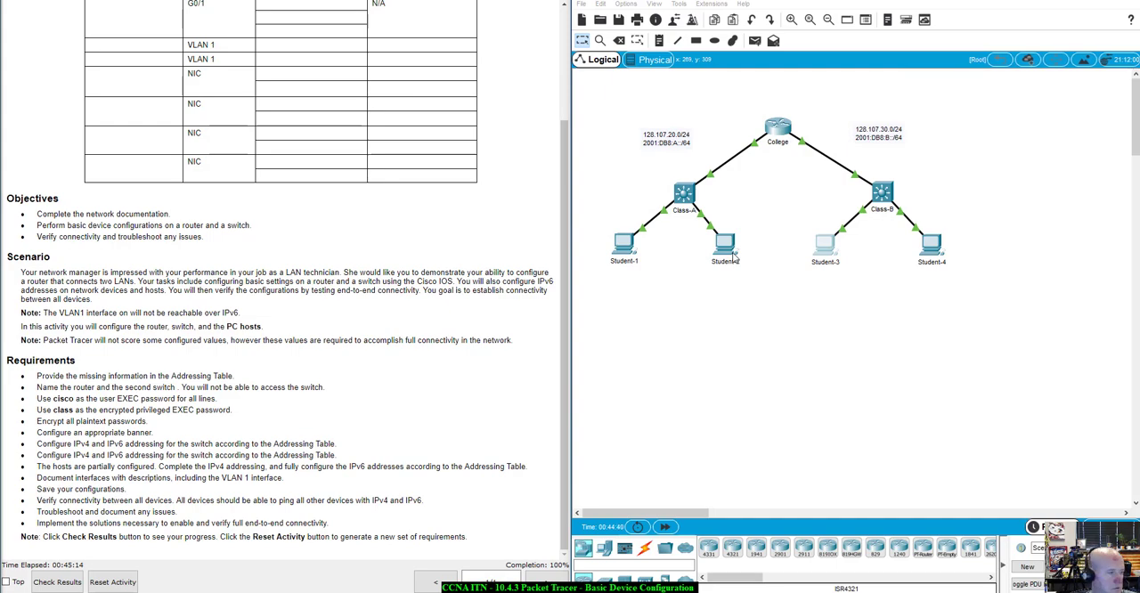
# Review the IP configuration of Student-2 and close its window, and bring up Student-4's IP configuration
pyautogui.click(732, 256)
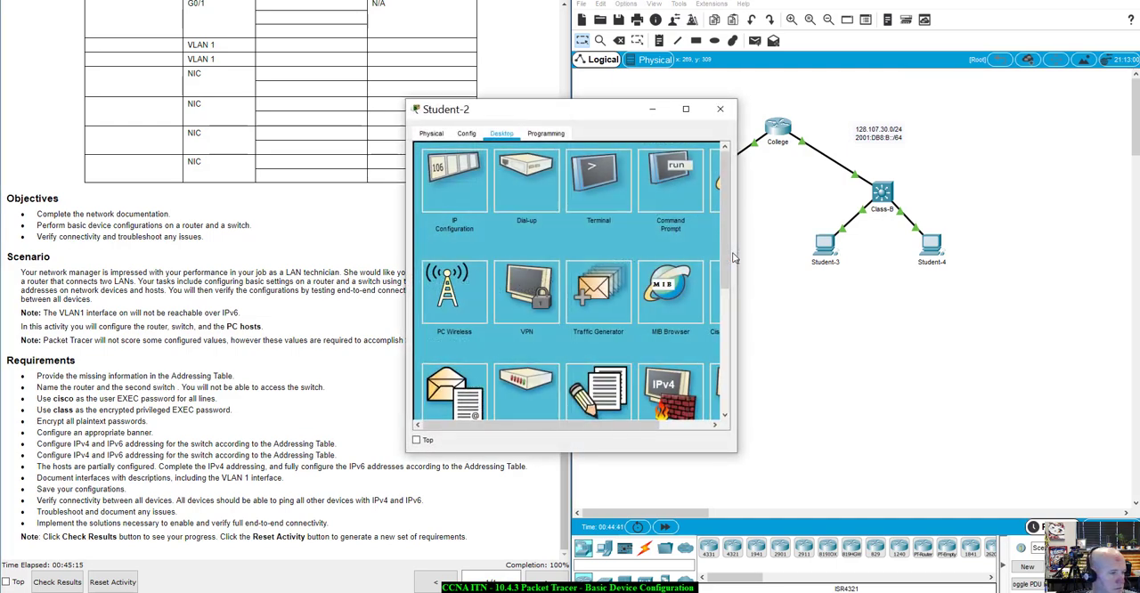
pyautogui.click(450, 174)
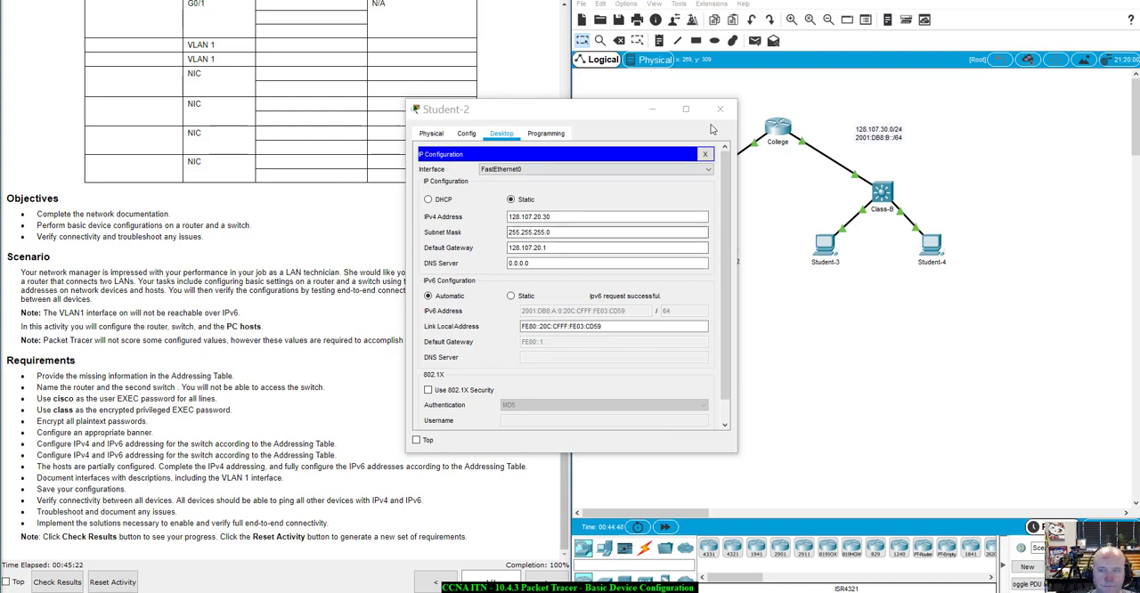
pyautogui.click(719, 109)
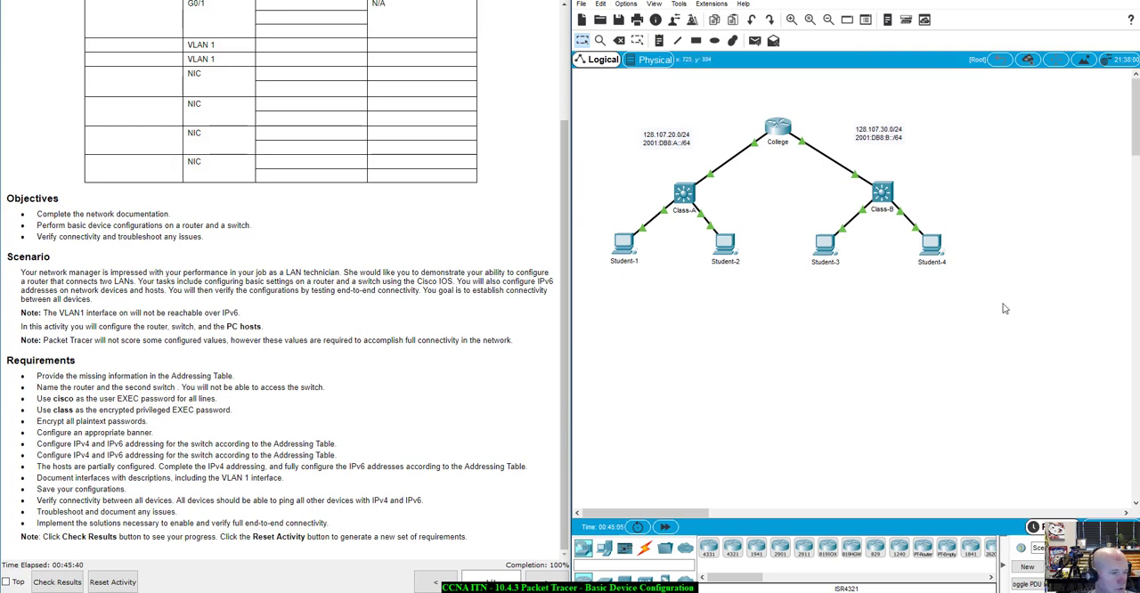
pyautogui.click(929, 250)
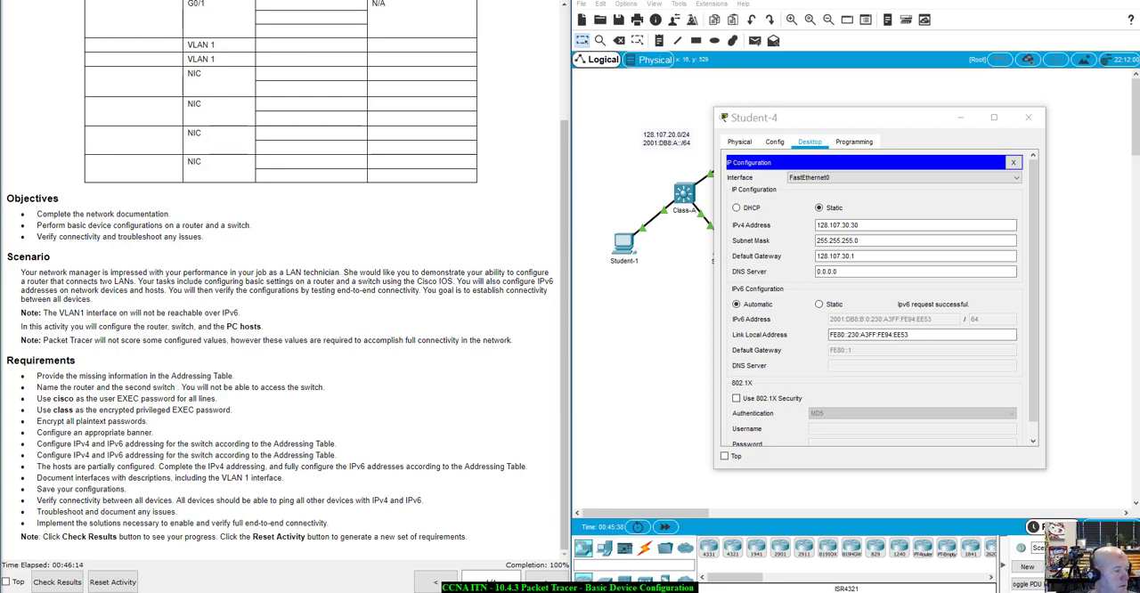
# Switch to the Word document, enter Class-A as the device in the addressing table's second VLAN 1 row, and return to a cleared Packet Tracer topology
pyautogui.moveTo(0, 5); pyautogui.dragTo(640, 12)
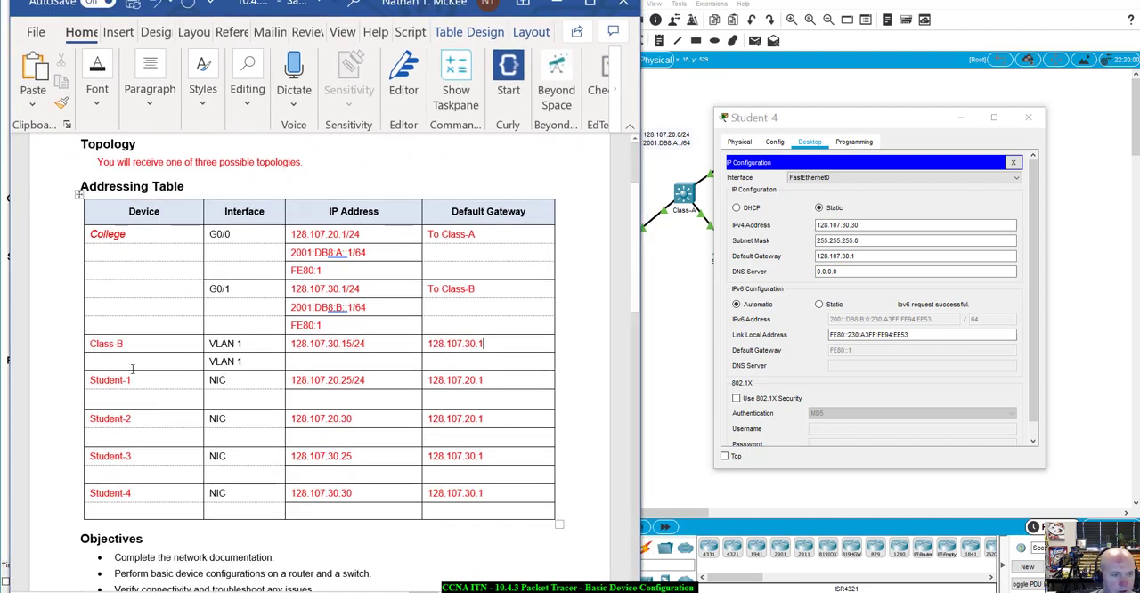
pyautogui.click(104, 365)
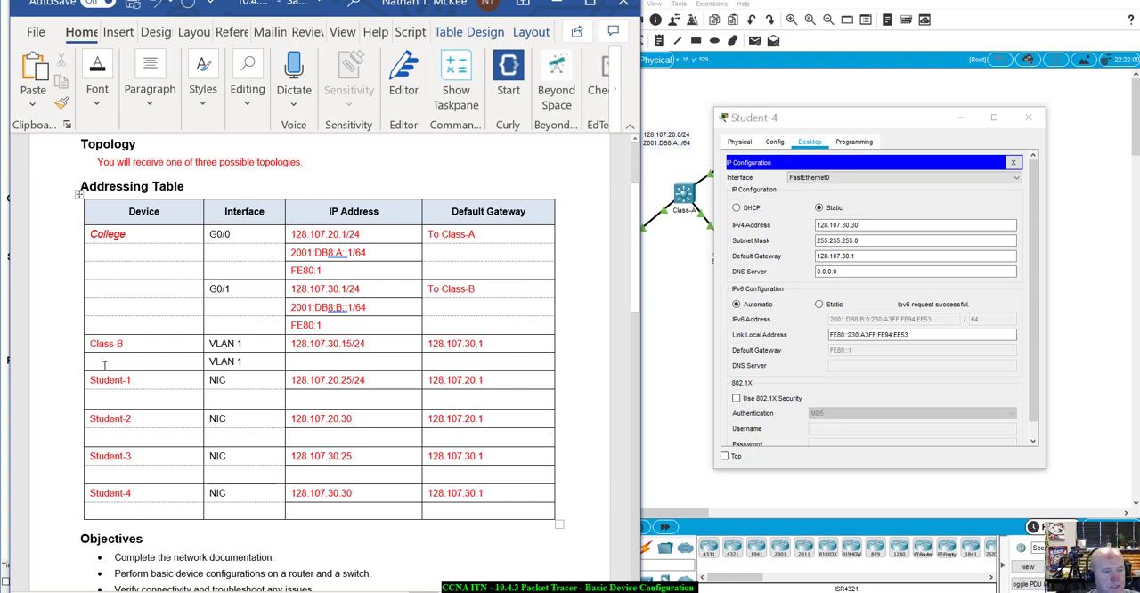
pyautogui.write('Class')
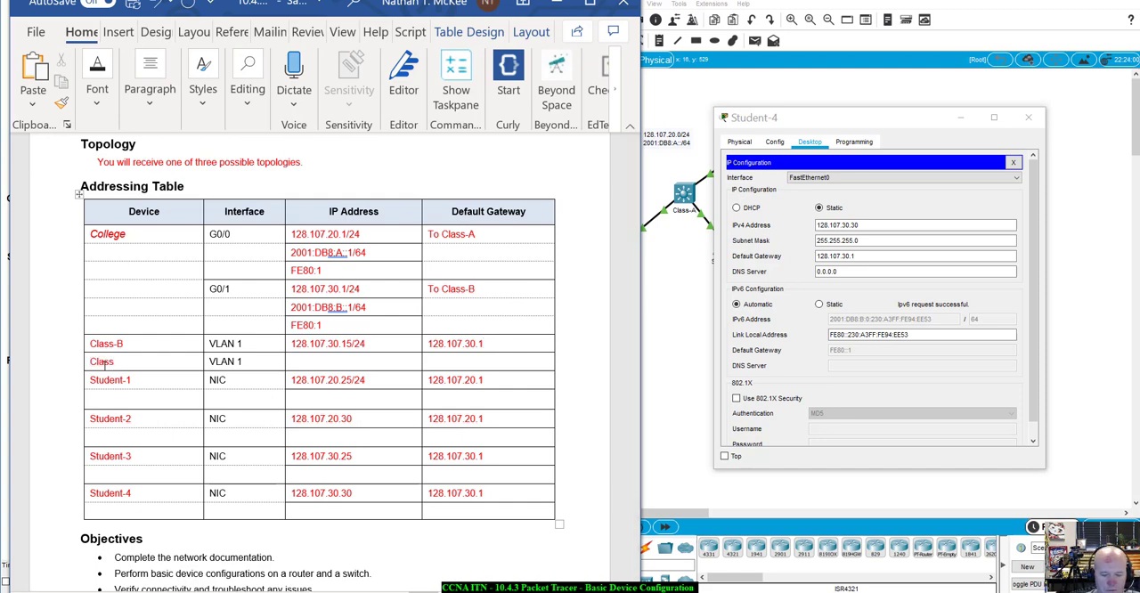
pyautogui.write('-A')
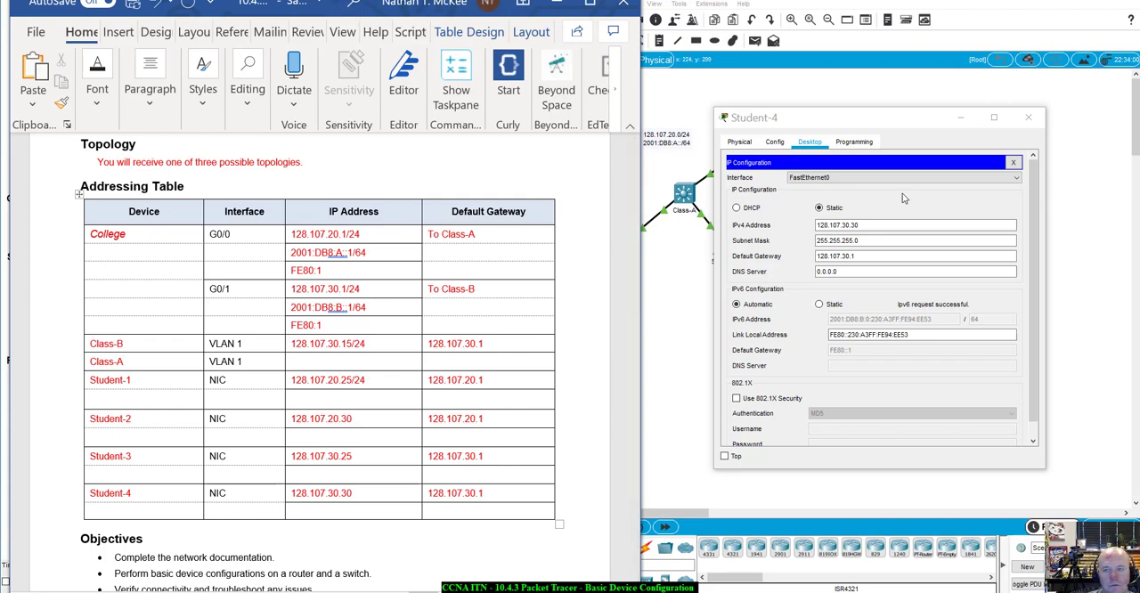
pyautogui.click(1040, 117)
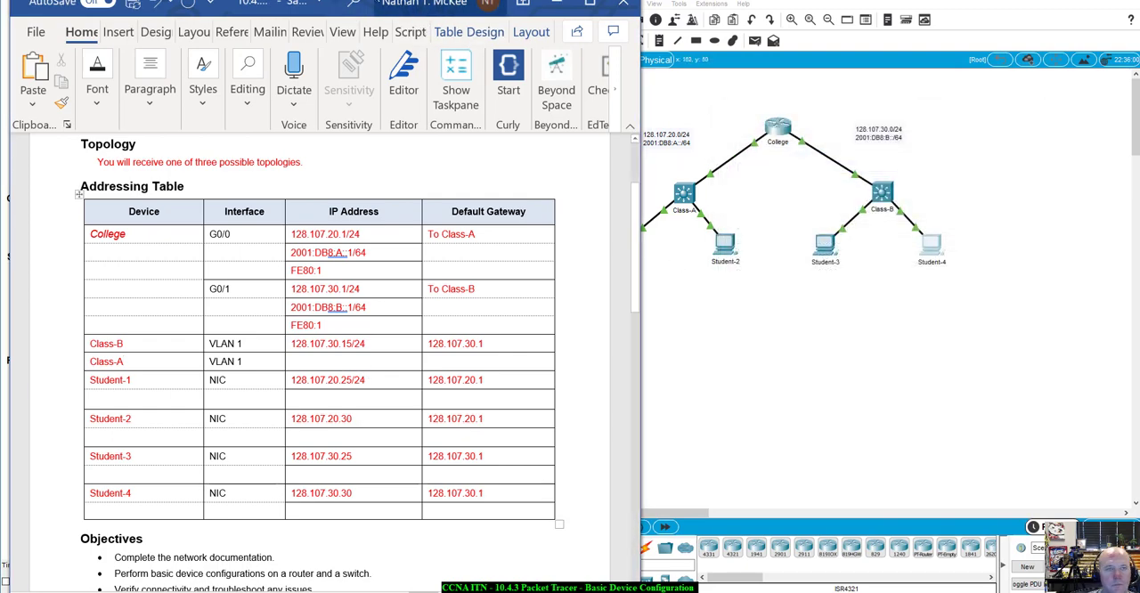
pyautogui.moveTo(392, 4); pyautogui.dragTo(0, 18)
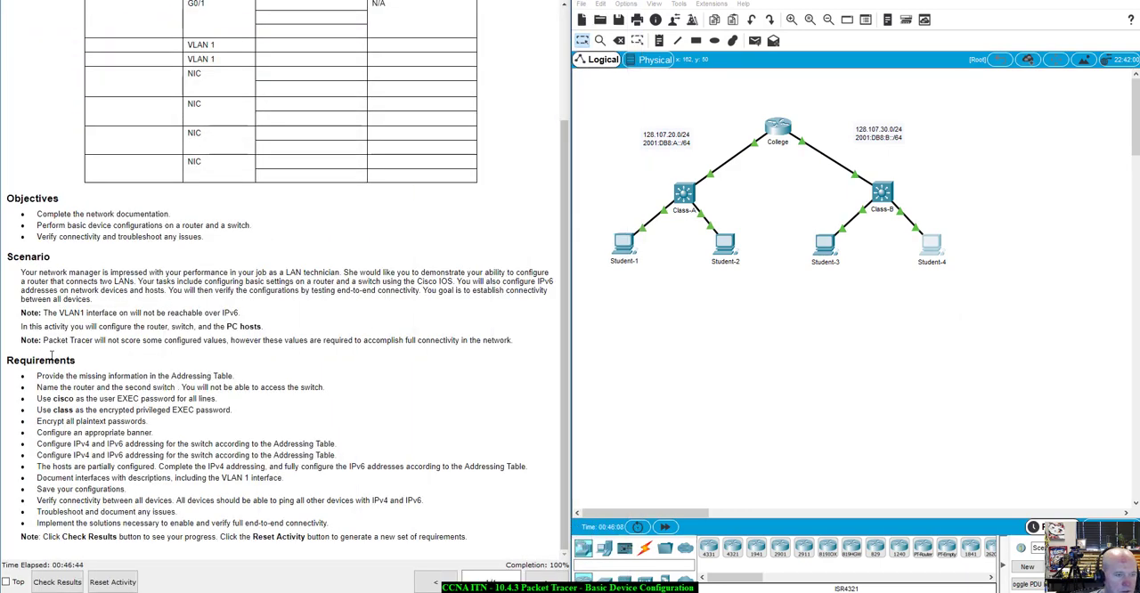
# Ping 128.107.20.15 from the Student-1 PC's command prompt
pyautogui.click(624, 250)
pyautogui.click(684, 183)
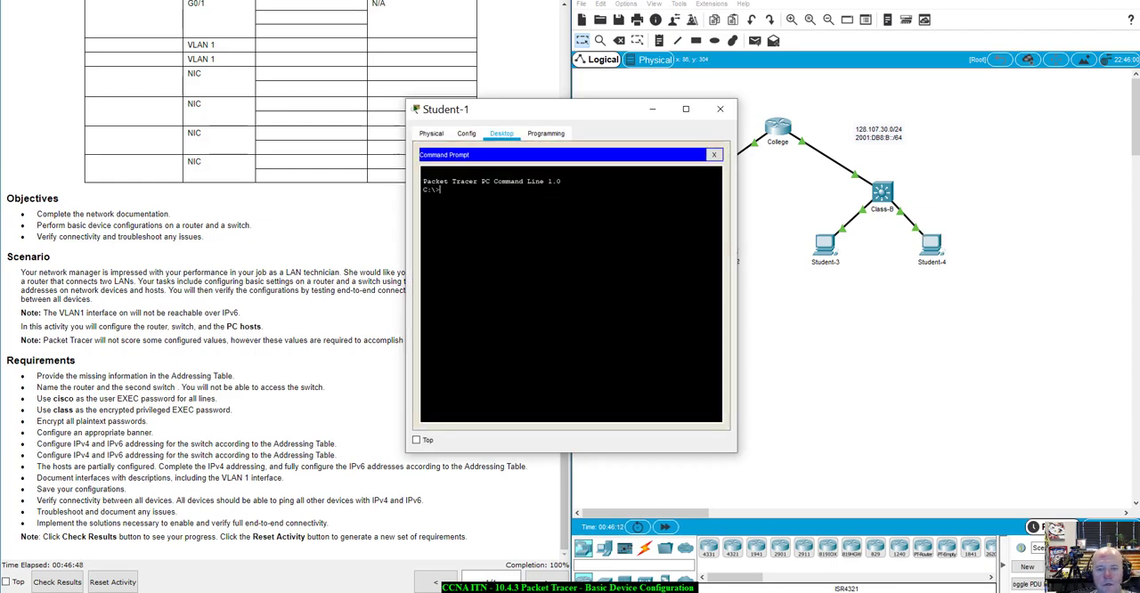
pyautogui.write('pin')
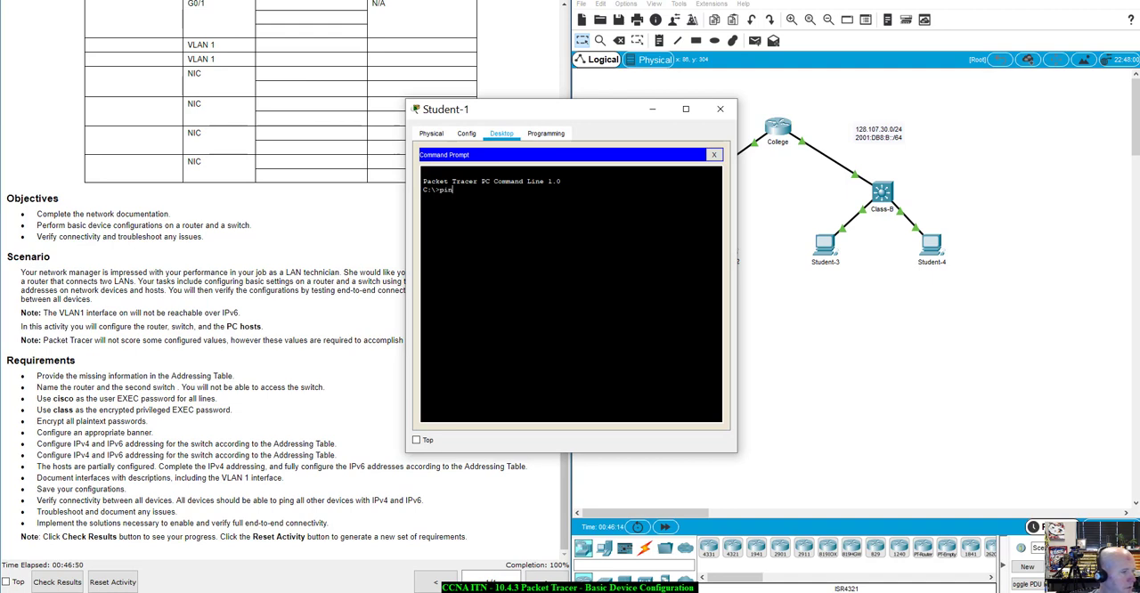
pyautogui.write('g 128.107.')
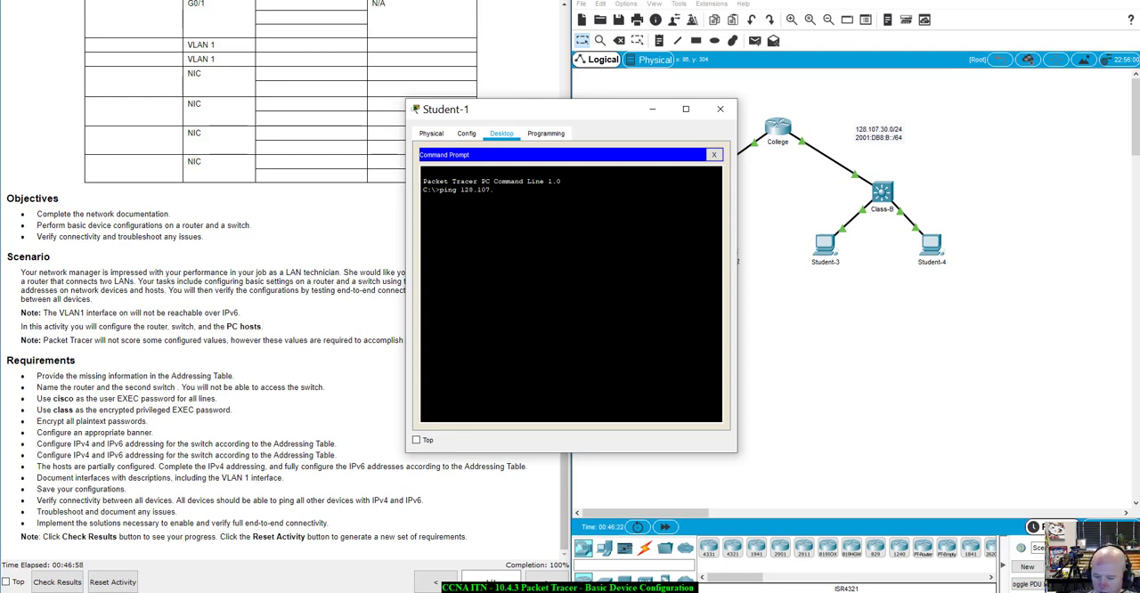
pyautogui.write('20.1')
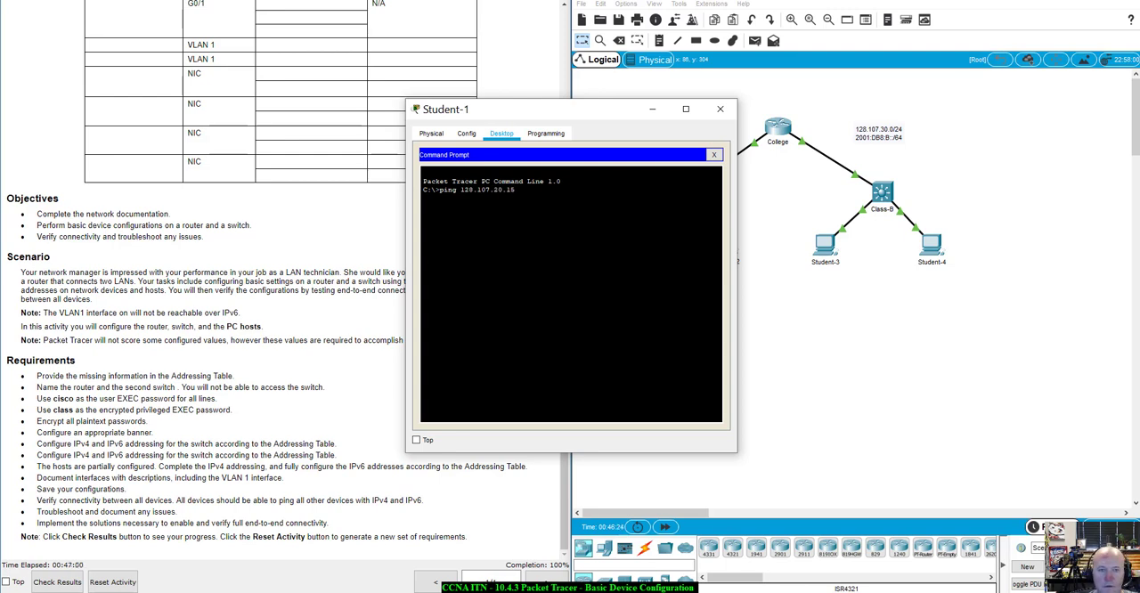
pyautogui.write('5')
pyautogui.press('Return')
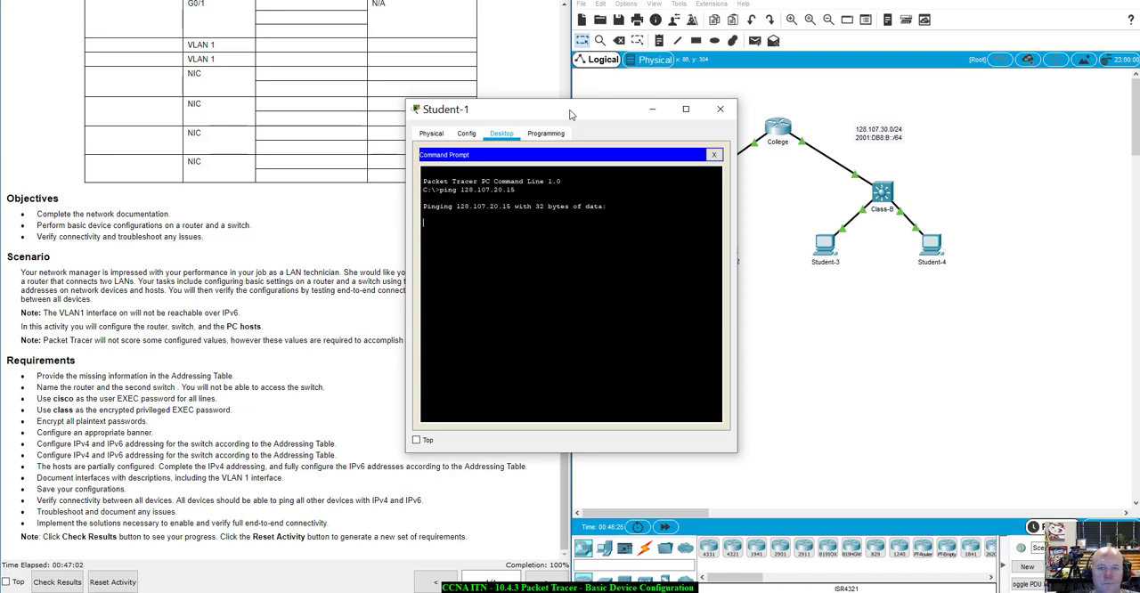
# Highlight the instructions' note about the VLAN1 interface and IPv6 reachability, and close the Student-1 window
pyautogui.moveTo(570, 114); pyautogui.dragTo(852, 218)
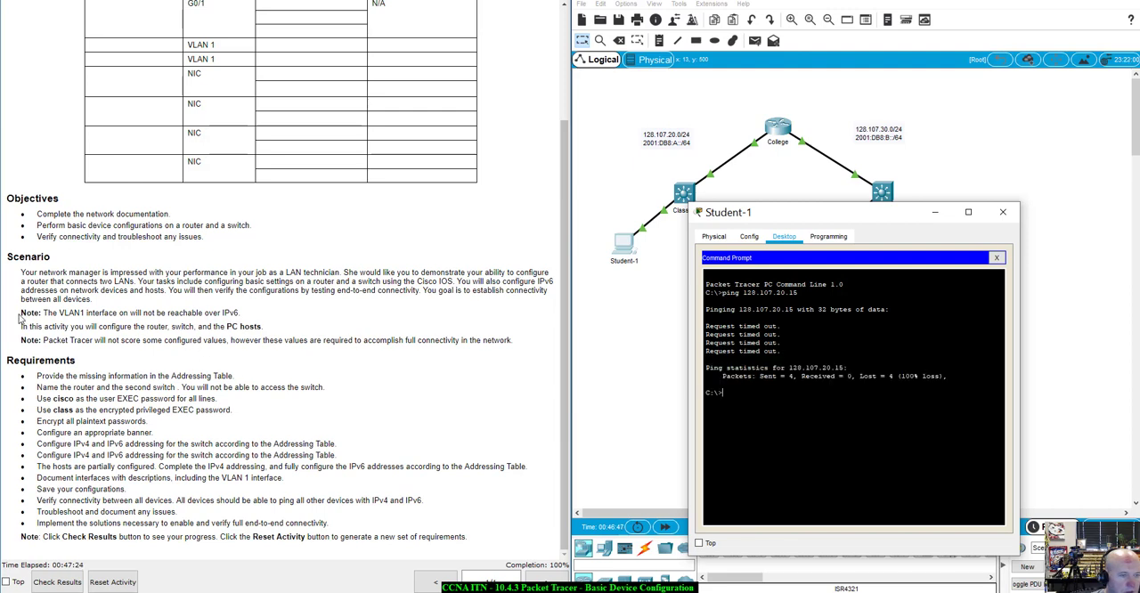
pyautogui.moveTo(23, 313); pyautogui.dragTo(261, 314)
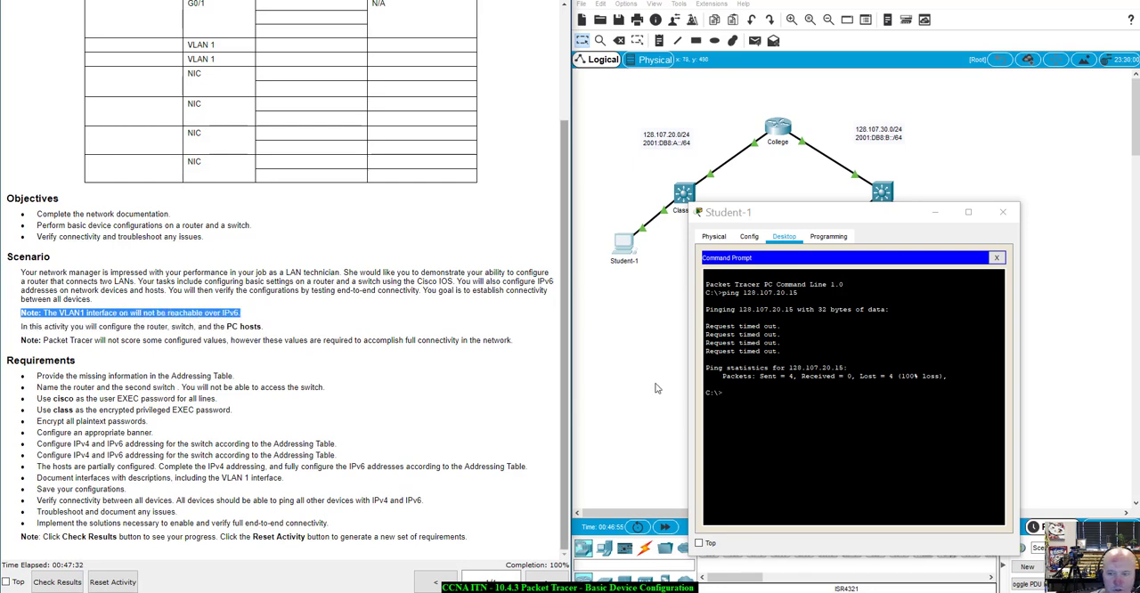
pyautogui.click(1003, 212)
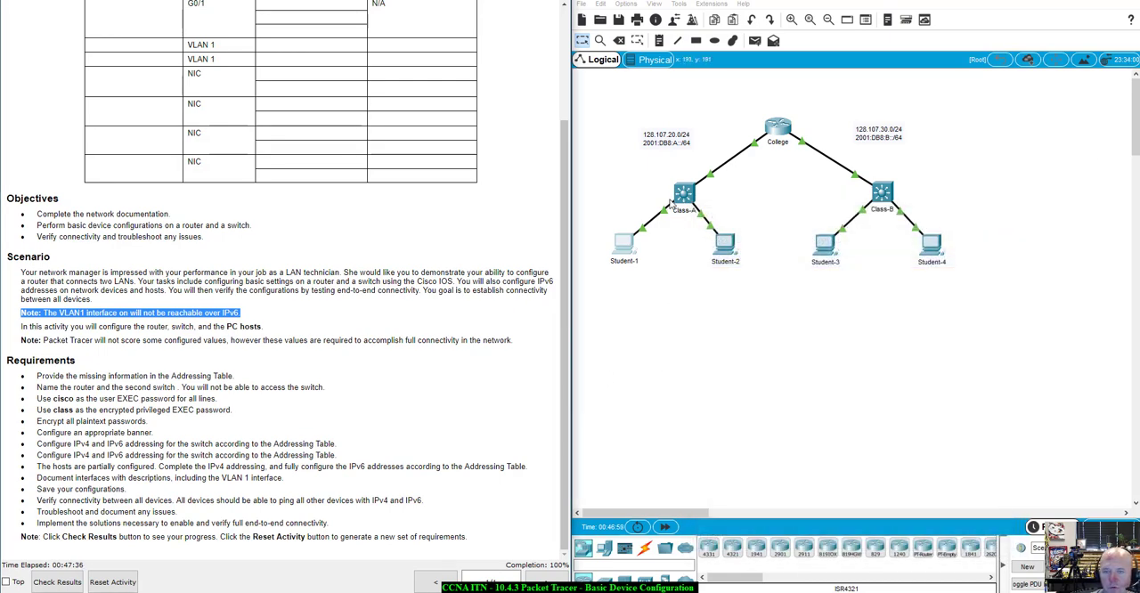